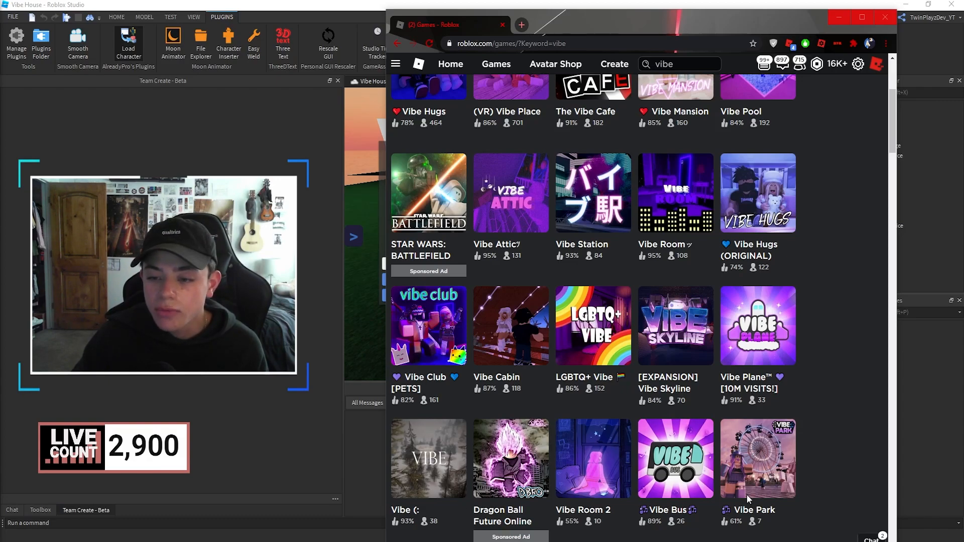
Look through the game icons in the Roblox search results for "vibe".
left_click(866, 422)
scroll(841, 403, "down", 1)
scroll(853, 366, "down", 14)
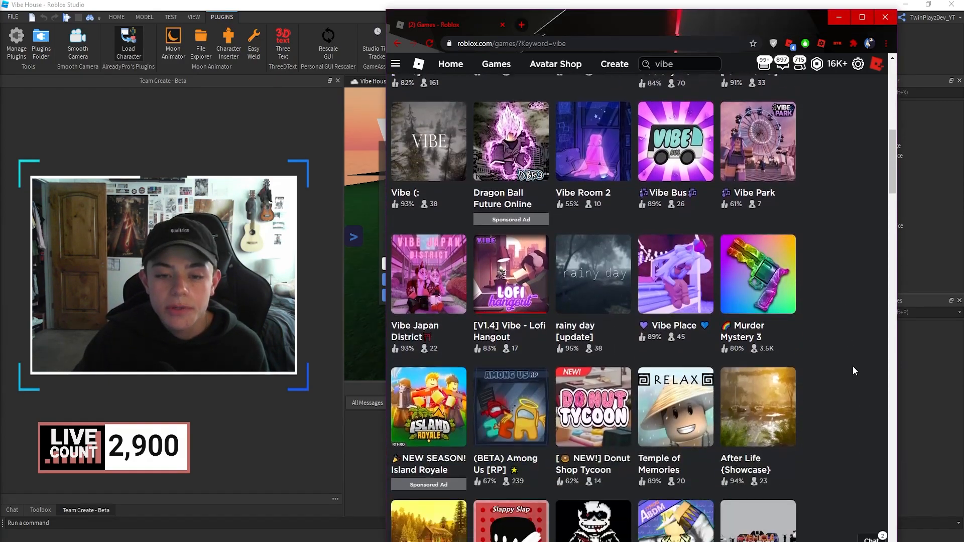
scroll(847, 366, "up", 16)
scroll(848, 369, "up", 2)
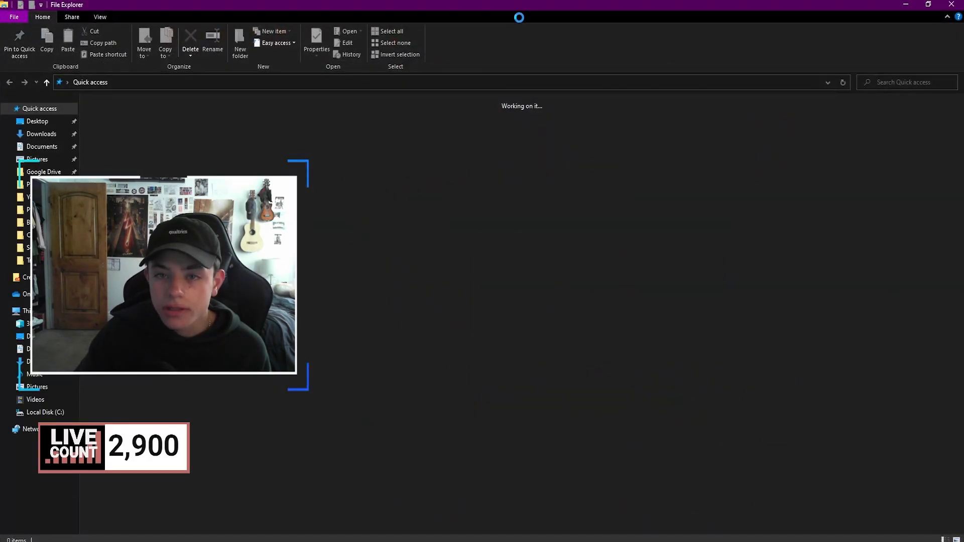
View VIBEHOUSE ICON.png in Photos, with the viewer narrowed and placed beside the browser's game results.
left_click_drag(525, 6, 963, 40)
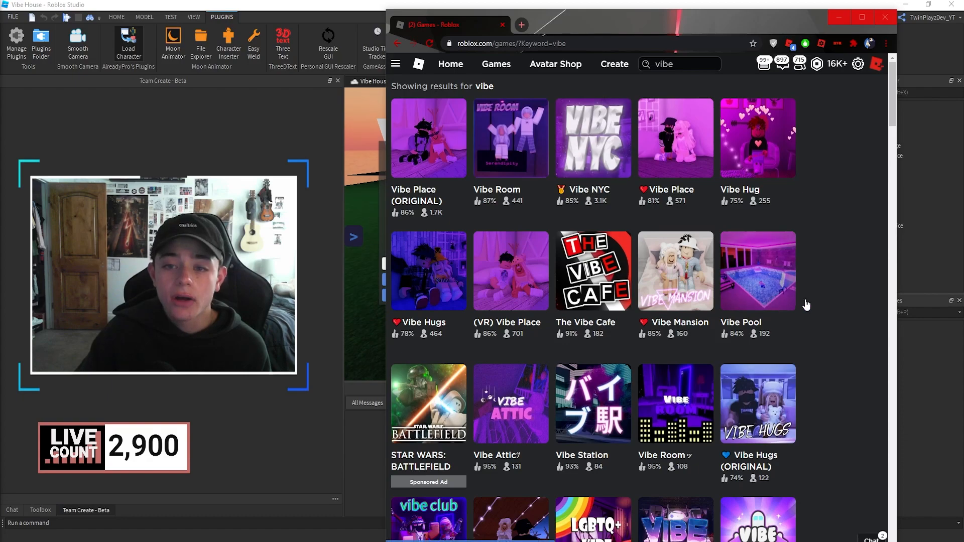
left_click(858, 239)
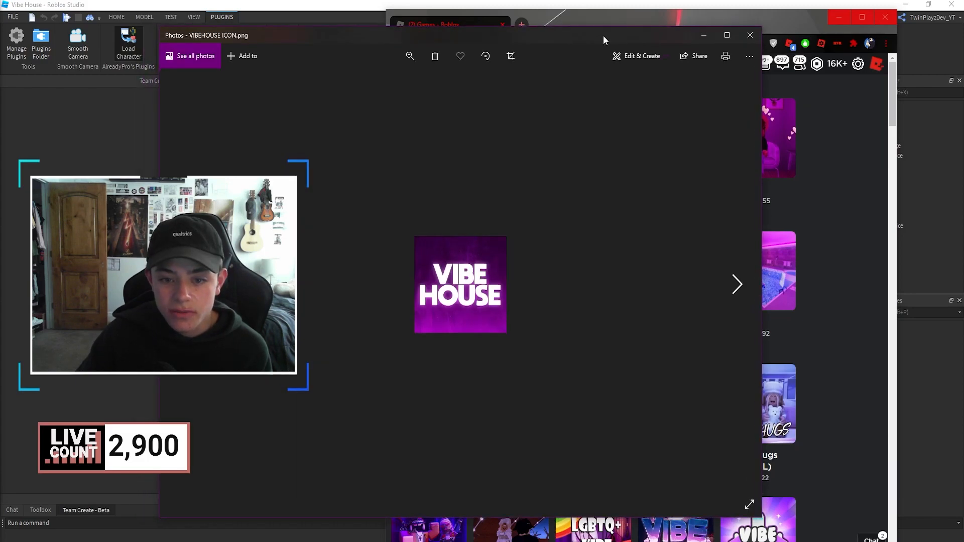
left_click_drag(603, 35, 419, 18)
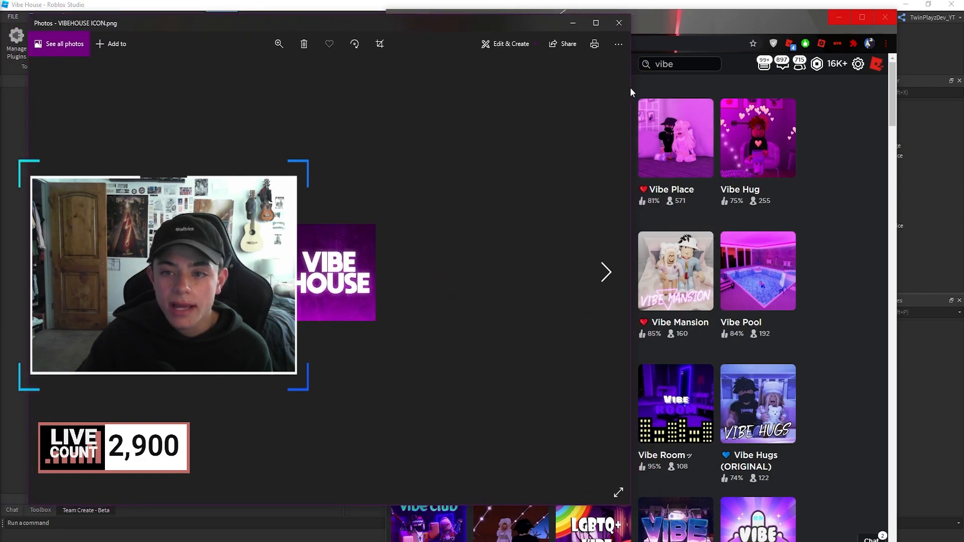
left_click_drag(630, 87, 343, 89)
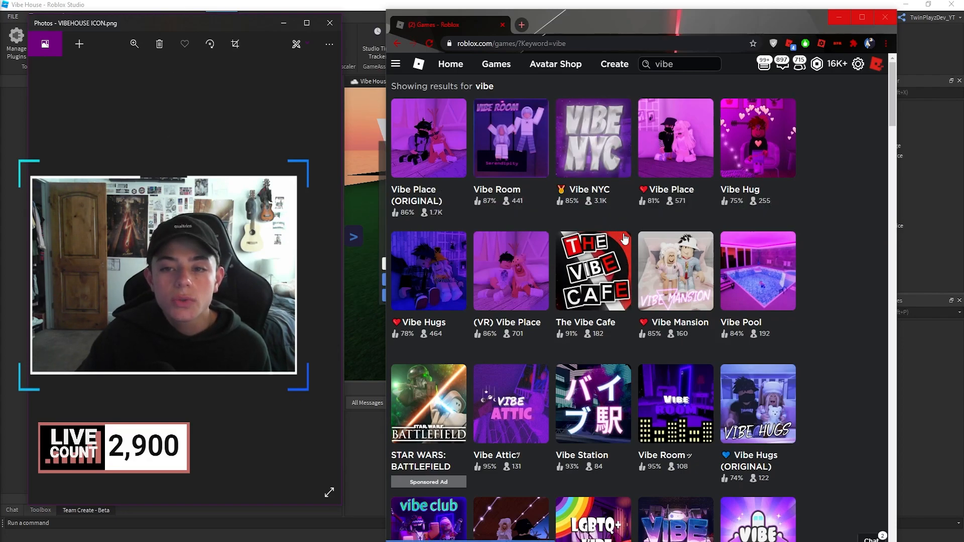
left_click_drag(243, 28, 267, 29)
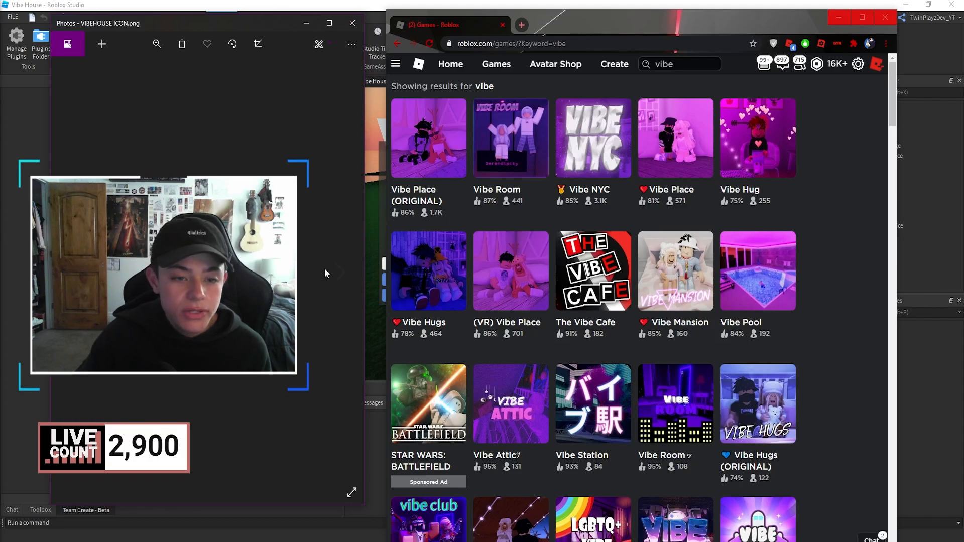
Compare VIBEHOUSEICON1.jpg and VIBEHOUSEICON2.png with the icons in the browser, and close the image viewer.
left_click(344, 274)
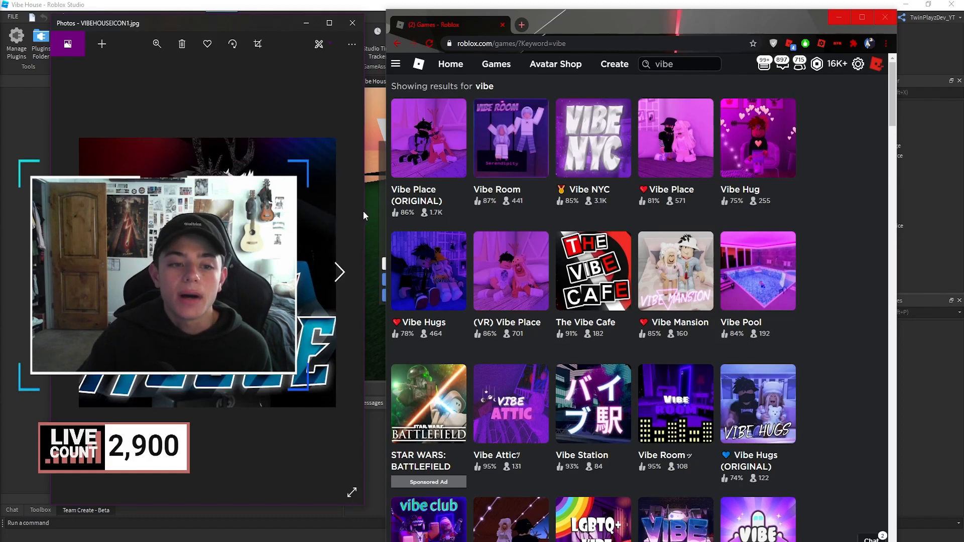
left_click_drag(364, 209, 387, 210)
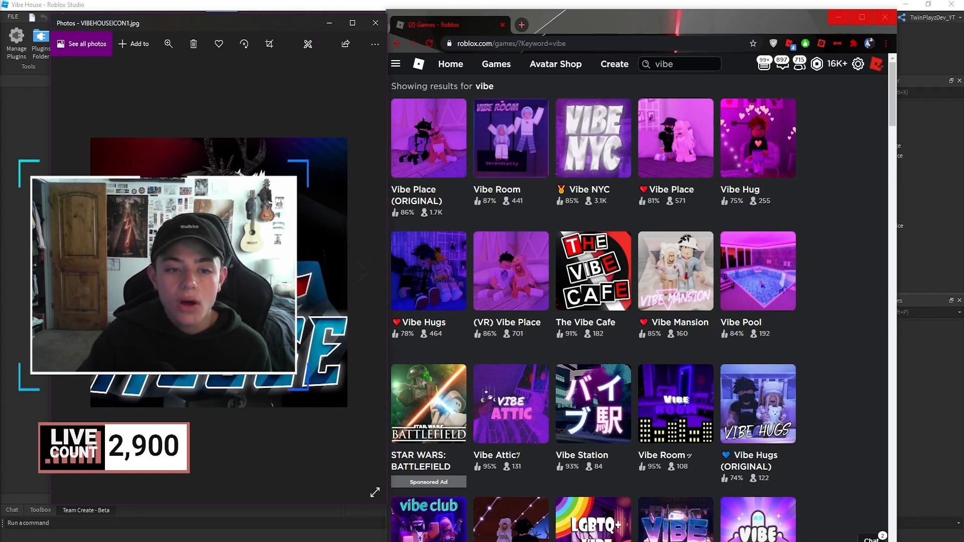
left_click(360, 277)
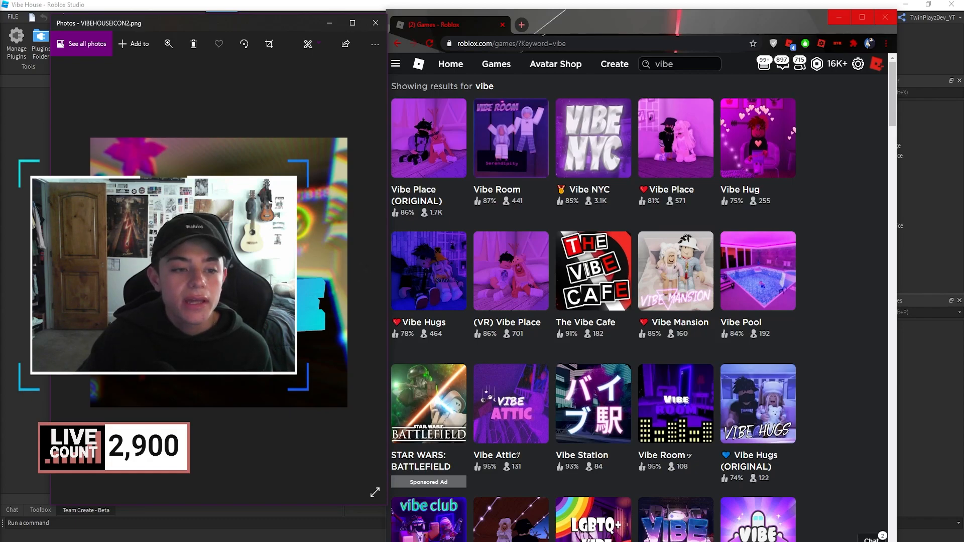
key("Left")
left_click(350, 273)
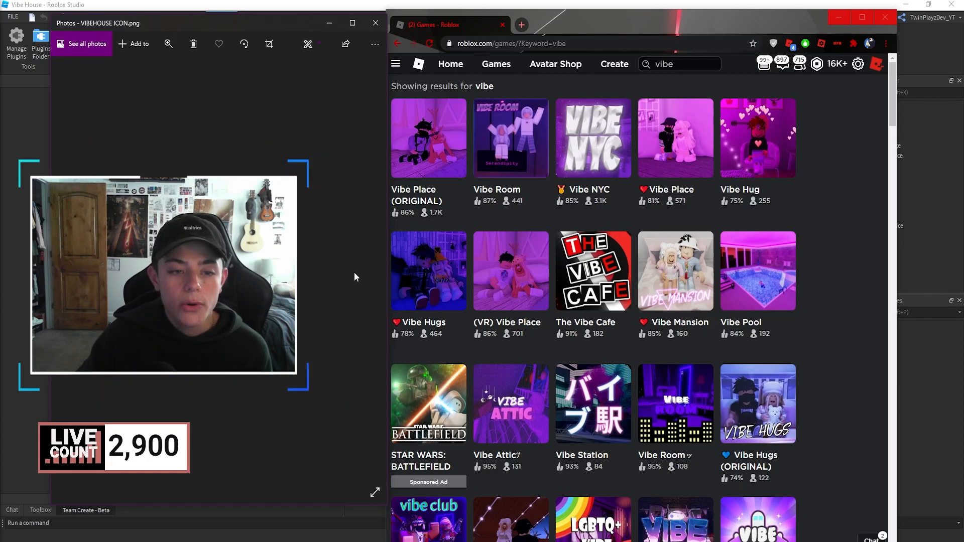
left_click(375, 274)
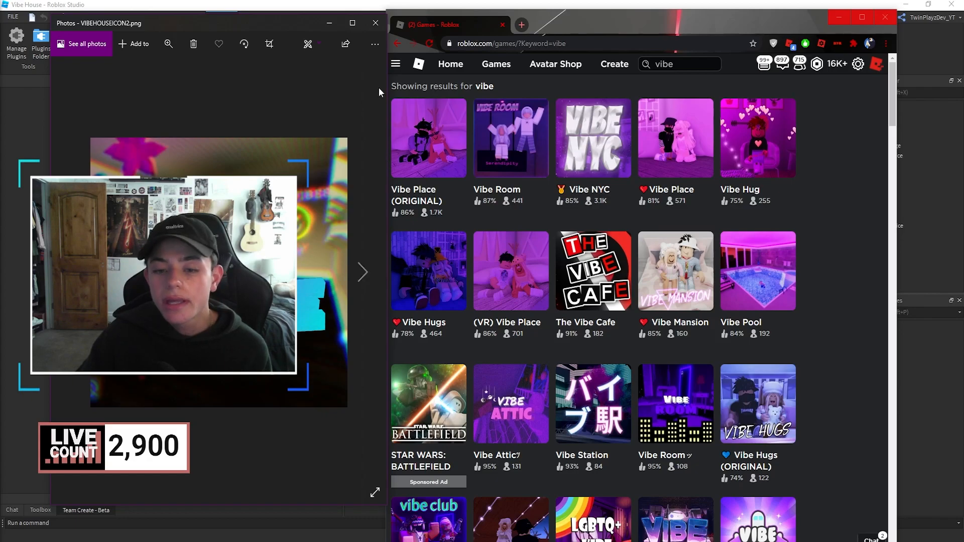
left_click(374, 24)
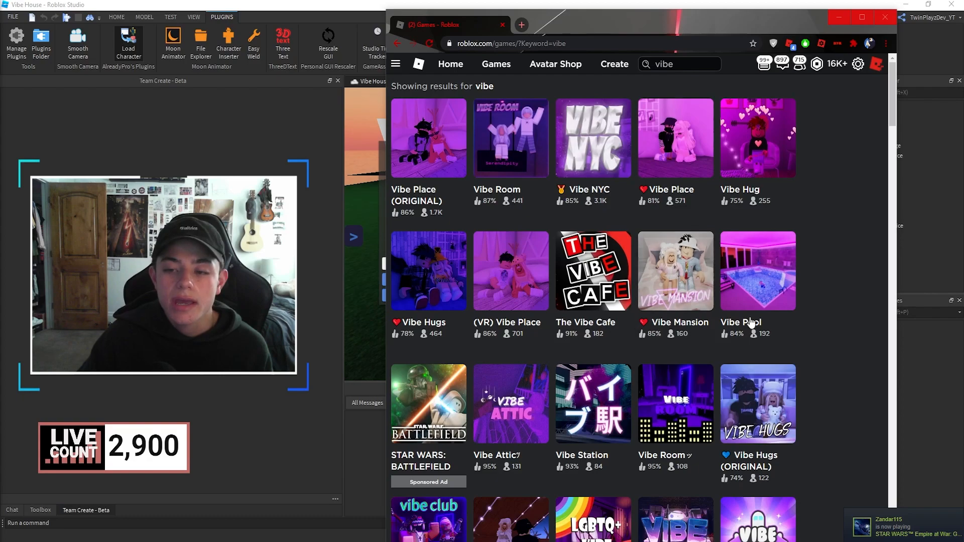
Examine the style and colours of more game icons further down the "vibe" results.
scroll(832, 322, "down", 1)
scroll(830, 324, "down", 8)
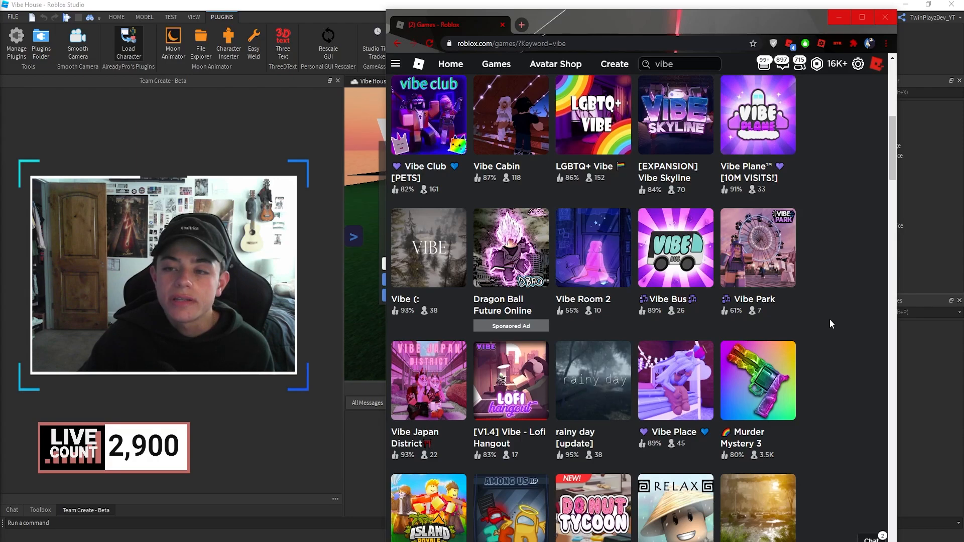
scroll(830, 320, "up", 2)
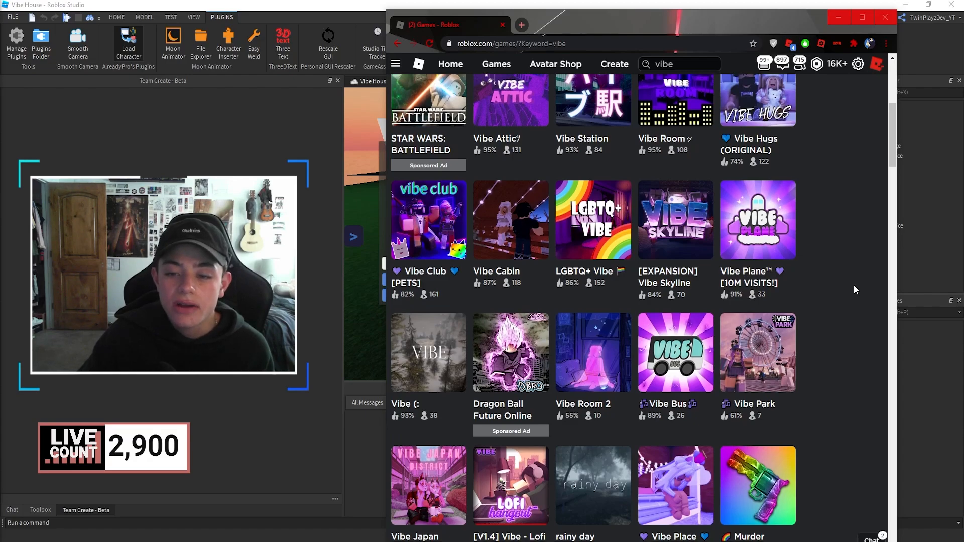
scroll(853, 285, "down", 10)
scroll(853, 284, "down", 7)
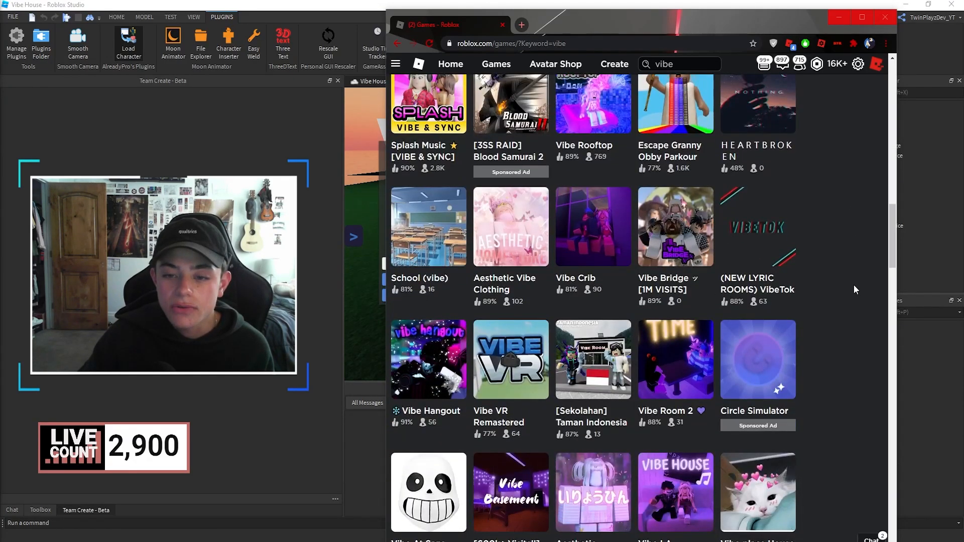
scroll(854, 285, "down", 4)
scroll(854, 285, "up", 1)
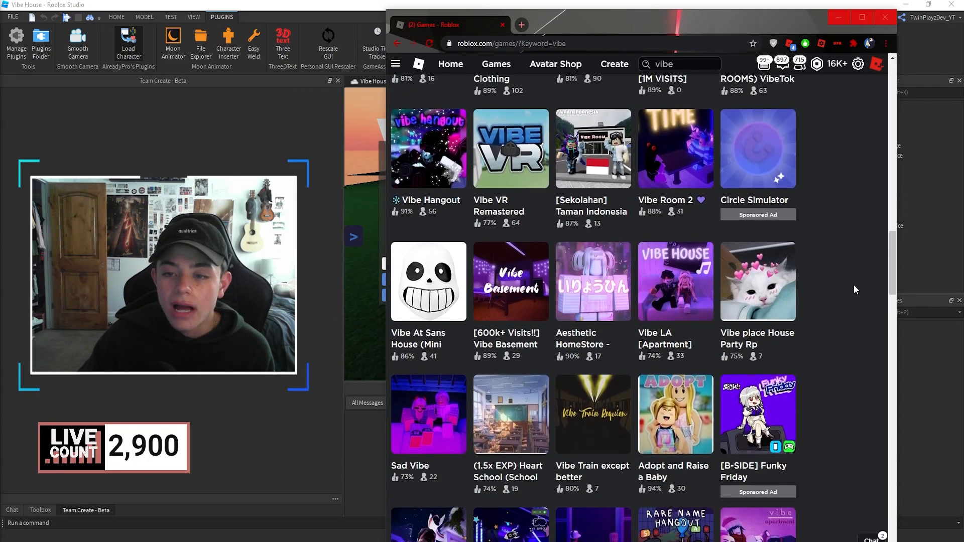
scroll(850, 316, "up", 20)
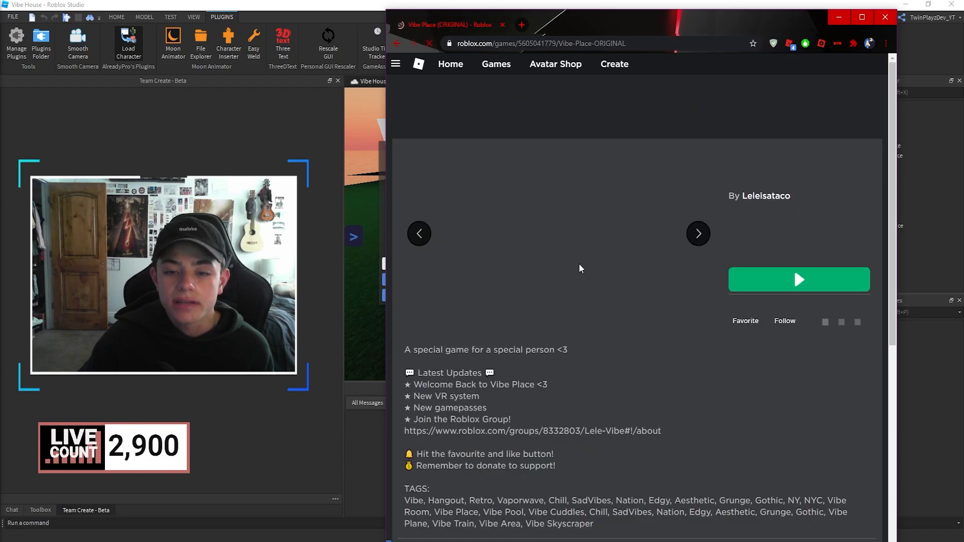
View the thumbnails on the Vibe Place (ORIGINAL) and Vibe NYC game pages, and switch to Roblox Studio.
left_click(699, 234)
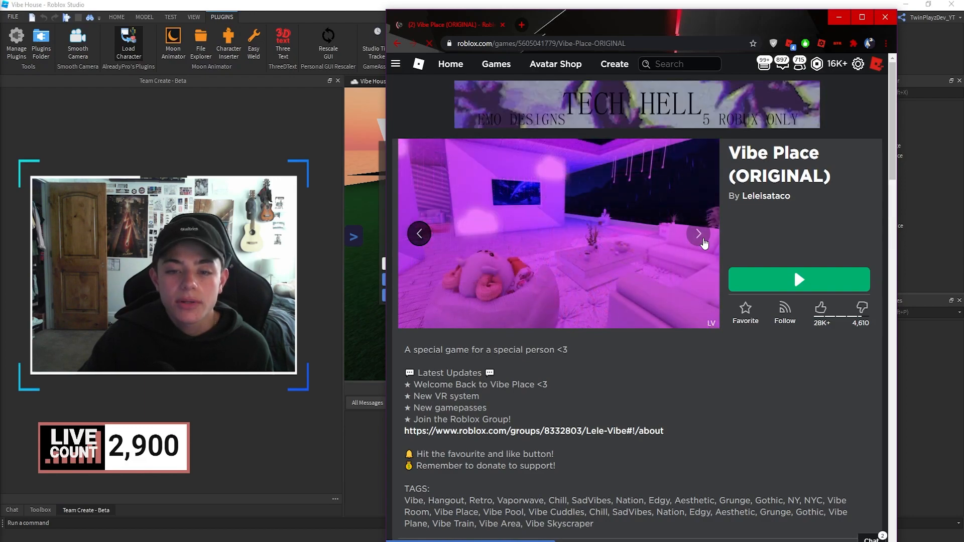
key("alt+Left")
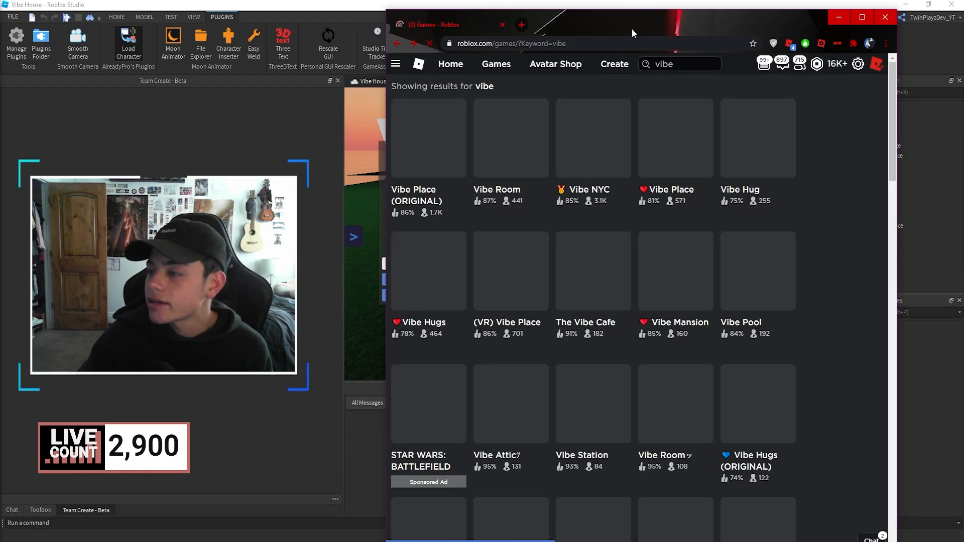
left_click_drag(620, 17, 569, 31)
left_click(543, 165)
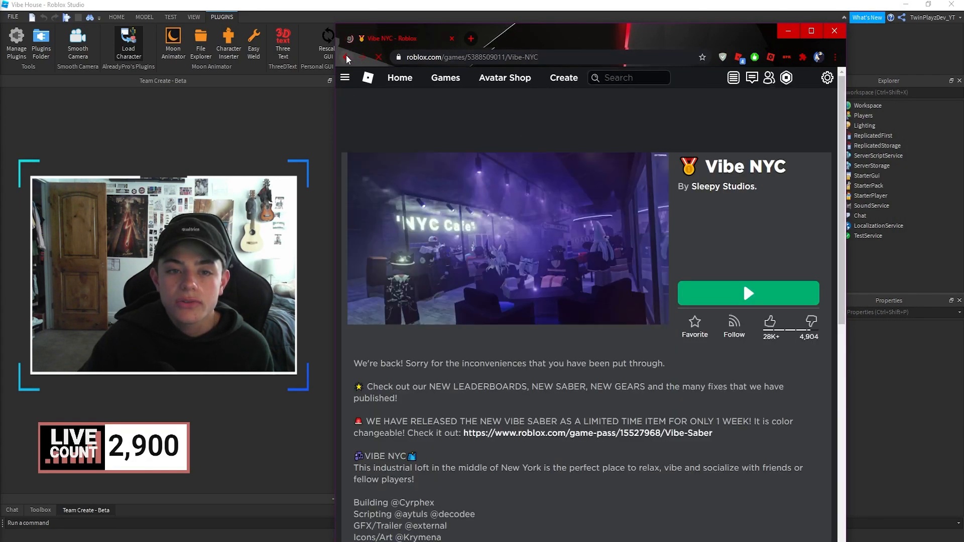
key("alt+Left")
left_click_drag(398, 42, 0, 65)
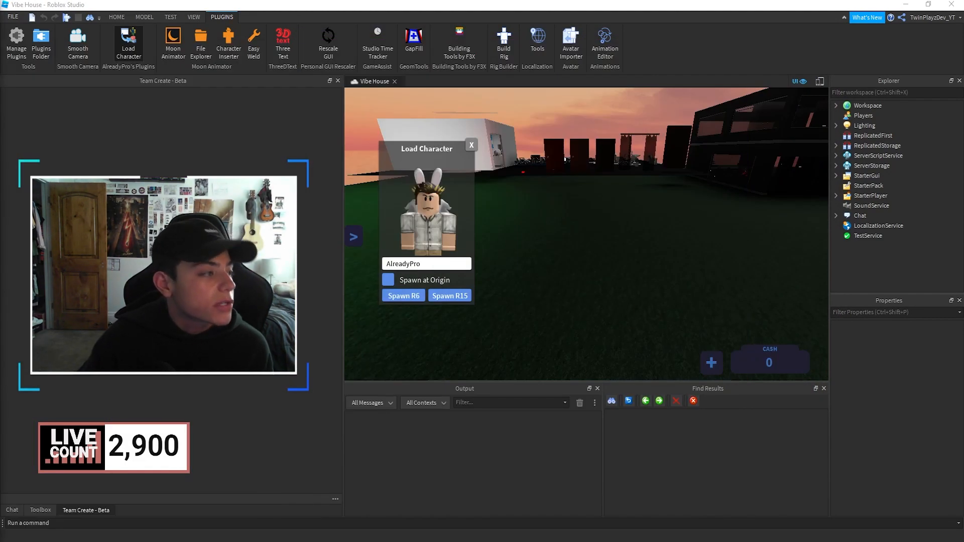
Show the Plugins category of the Toolbox marketplace.
right_click_drag(599, 179, 600, 180)
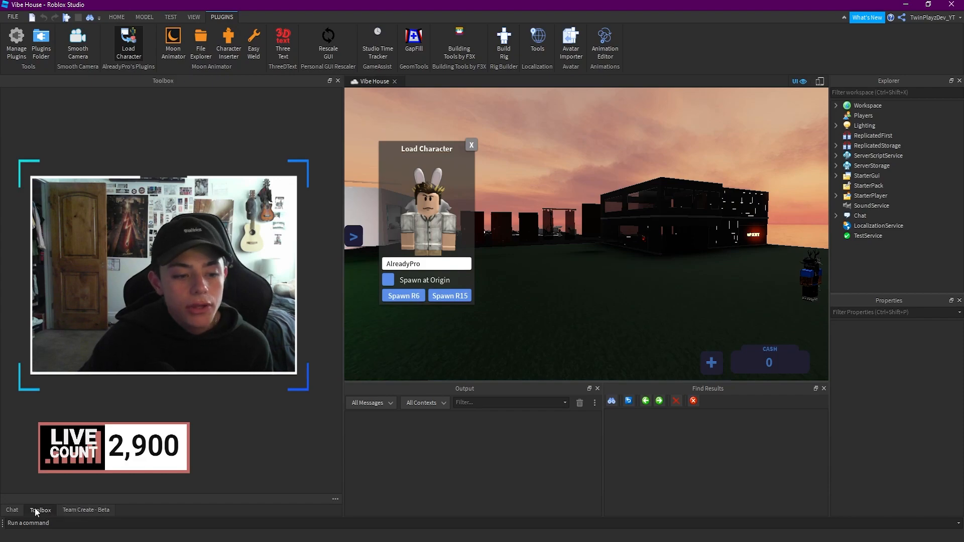
left_click(37, 512)
left_click(21, 118)
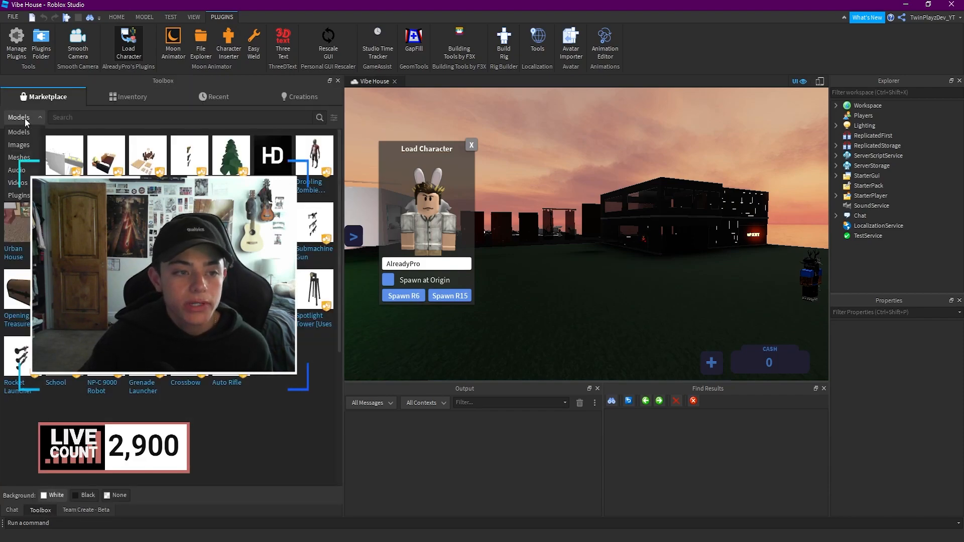
left_click(18, 195)
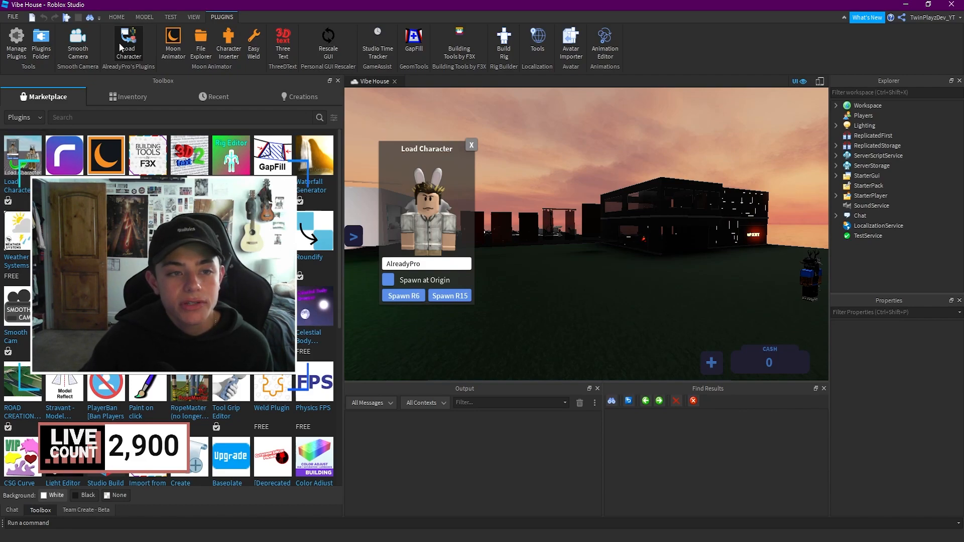
left_click(121, 18)
left_click(148, 17)
left_click(171, 17)
left_click(194, 18)
left_click(229, 18)
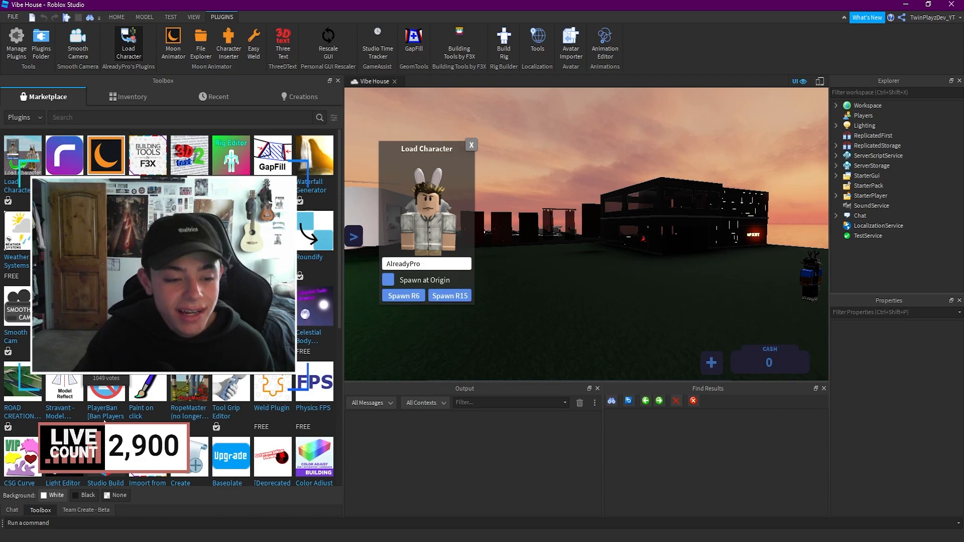
left_click(80, 508)
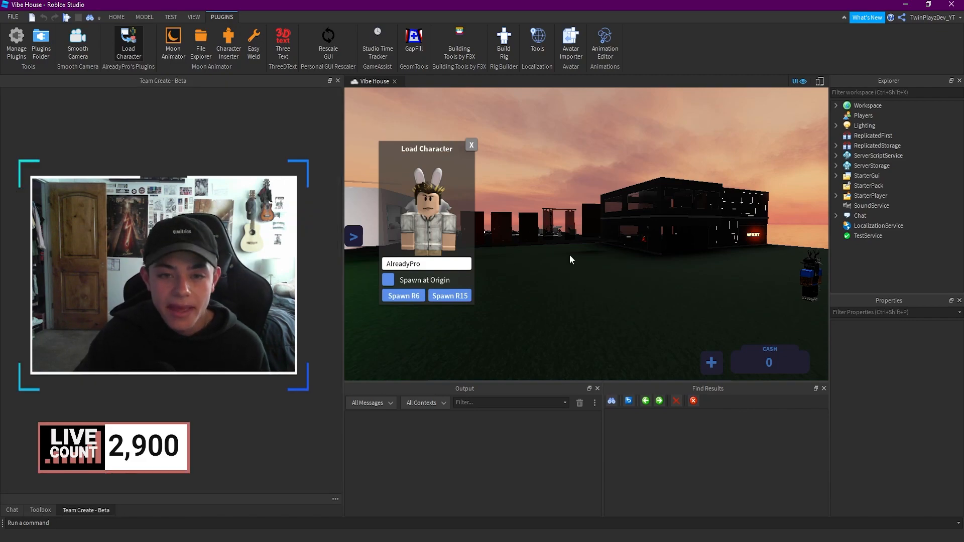
Bring up the Load Character plugin and survey the Vibe House map for an open spot on the grass.
left_click(132, 49)
left_click(131, 49)
right_click_drag(596, 176, 590, 192)
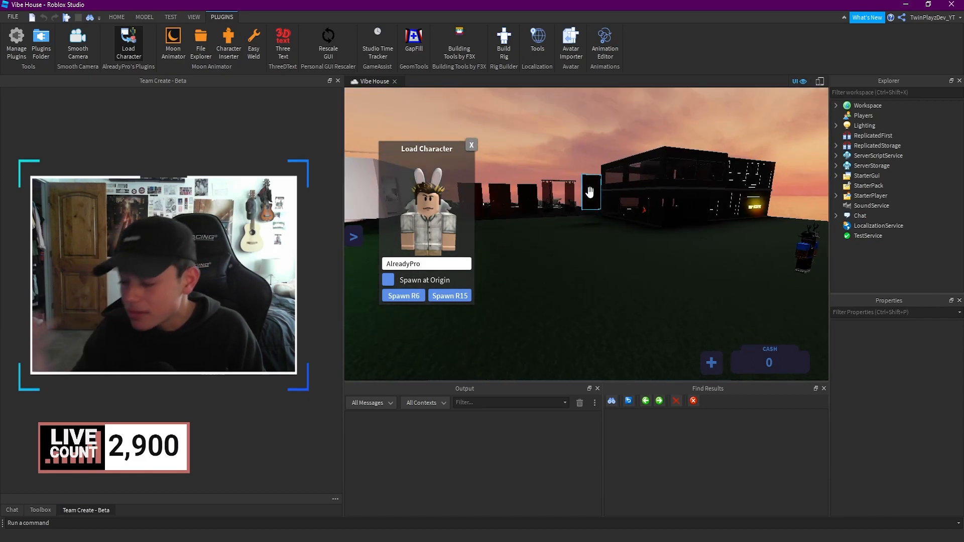
right_click_drag(689, 185, 671, 145)
key("s")
key("d")
key("w")
key("s")
key("d")
key("a")
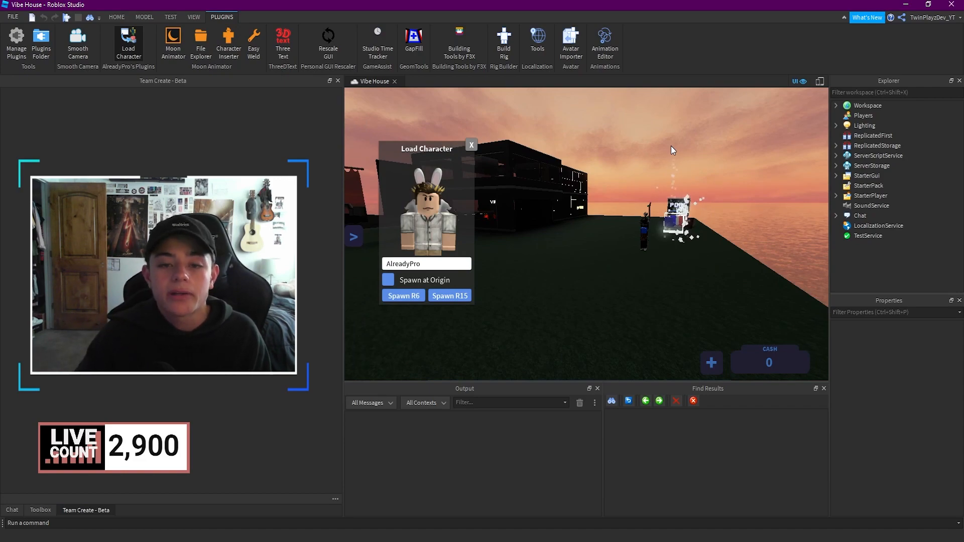
right_click_drag(664, 150, 664, 149)
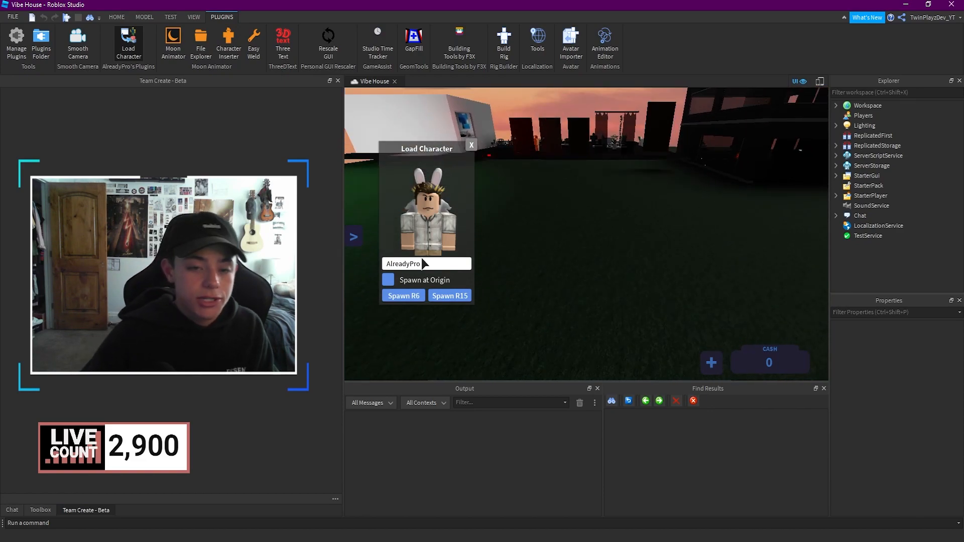
Load the signed-in account's avatar in the Load Character plugin by entering its Roblox username.
key("ctrl+a")
left_click(748, 239)
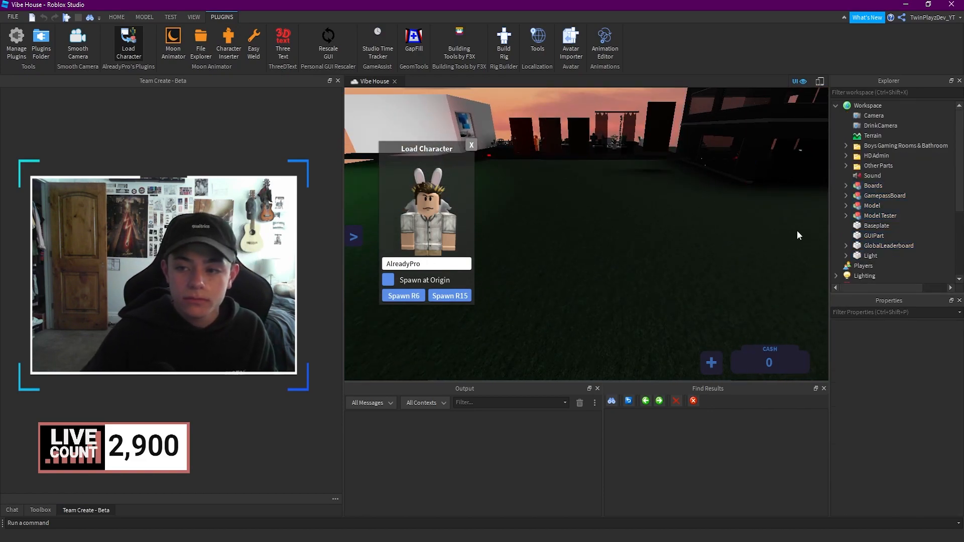
left_click(434, 266)
type("TwinPlayzDev_YT")
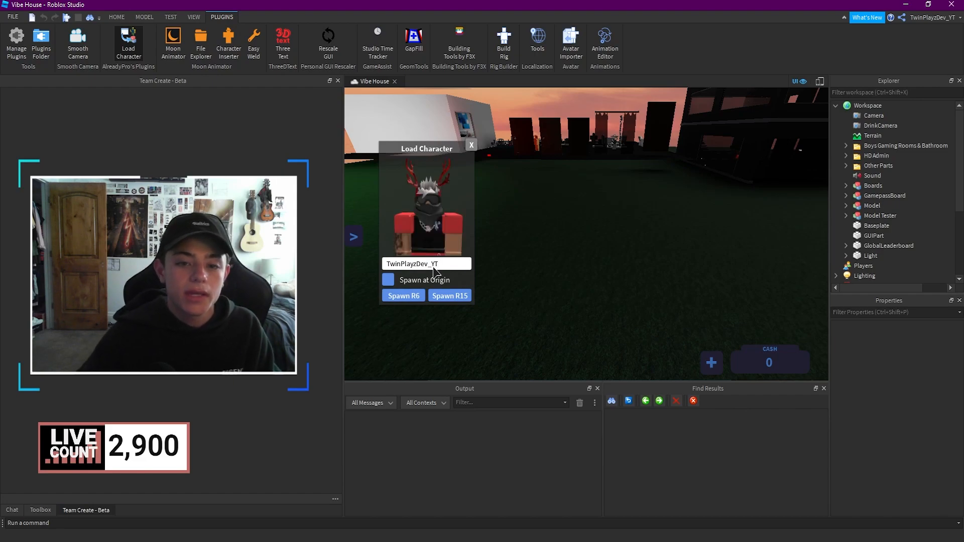
Spawn the loaded avatar as an R15 character on the grass in front of the camera.
type("sss")
right_click_drag(618, 250, 631, 250)
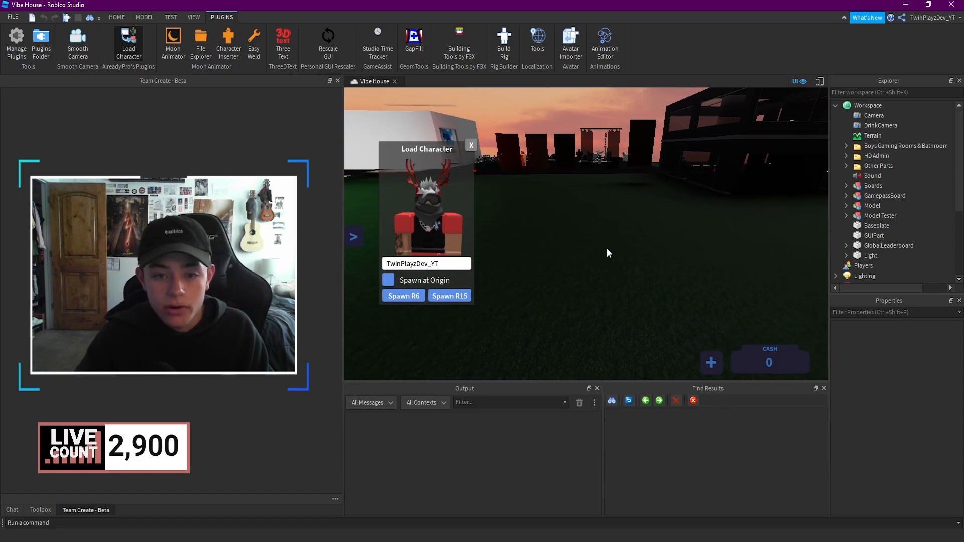
type("a")
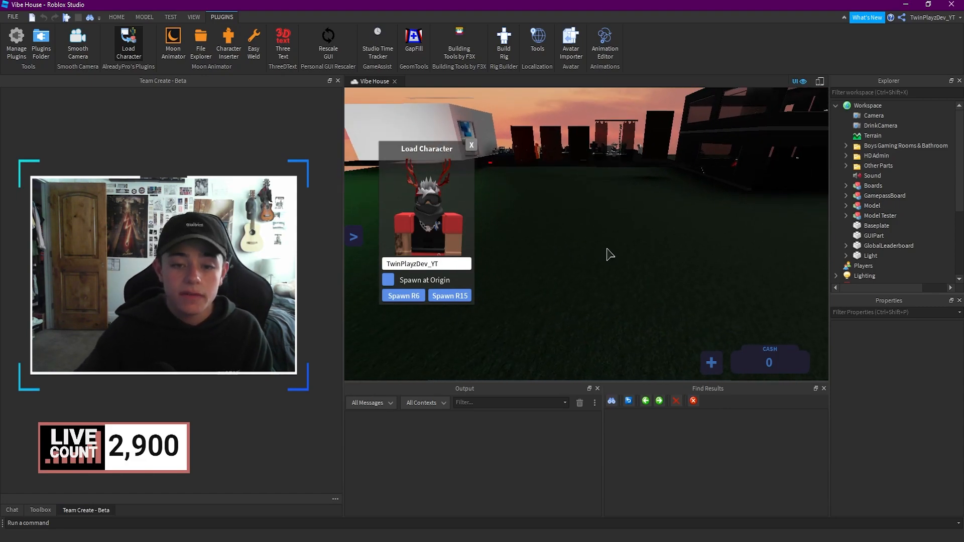
right_click_drag(536, 273, 550, 275)
left_click(467, 292)
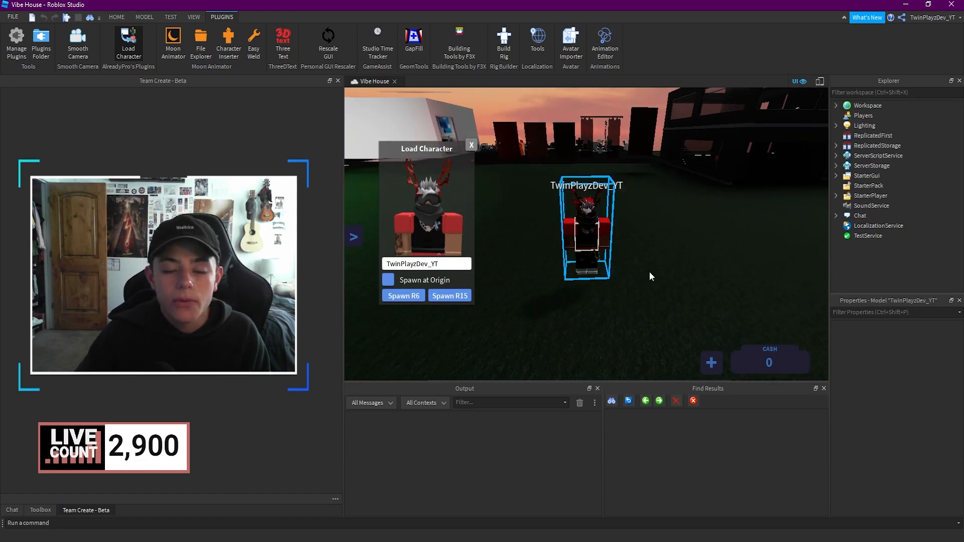
Close the Load Character plugin and bring up the basic Home editing tools with the spawned avatar in view.
left_click(656, 269)
right_click_drag(657, 269, 673, 269)
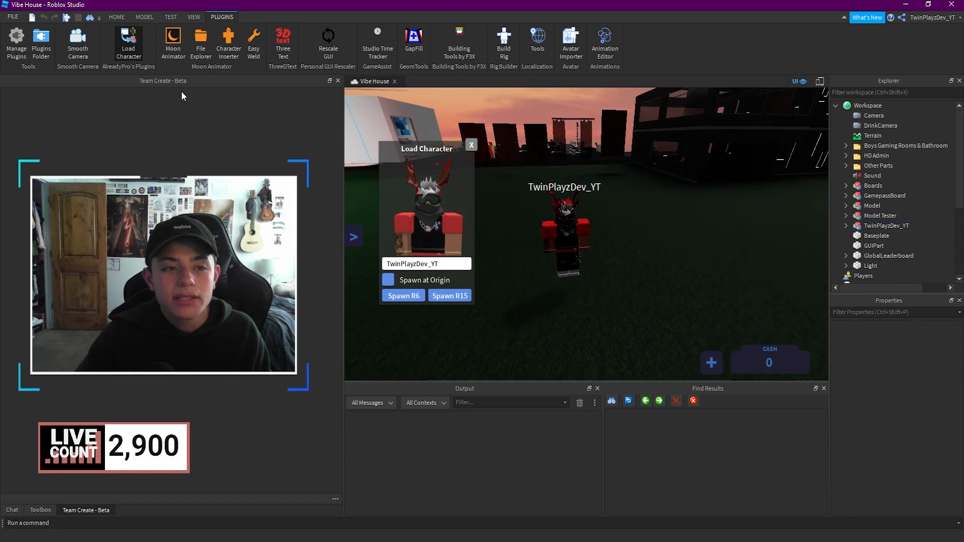
left_click(140, 43)
left_click(116, 18)
key("w")
right_click_drag(705, 242, 694, 231)
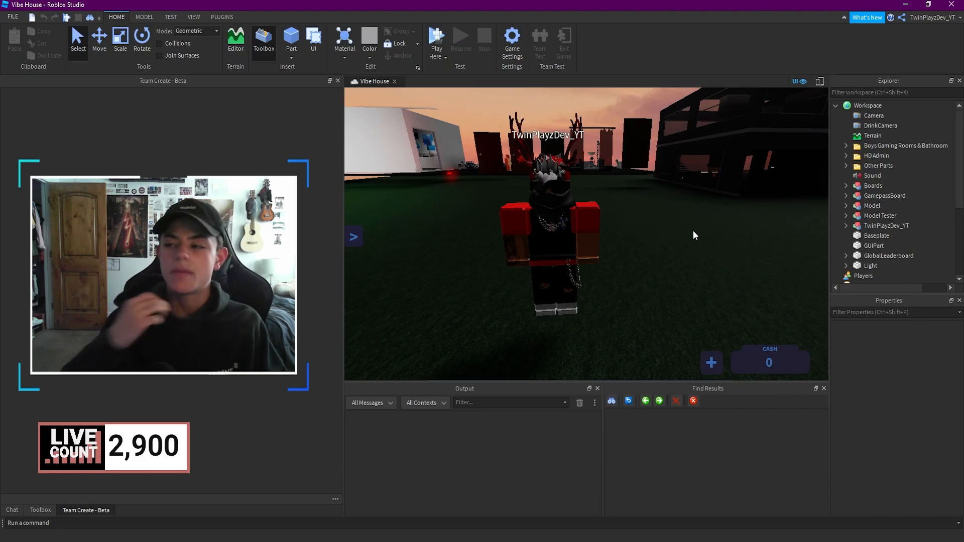
Move the avatar across the grass to a spot beside the Gamepass Store board.
scroll(662, 235, "down", 3)
left_click_drag(582, 252, 555, 241)
key("a")
left_click(610, 244)
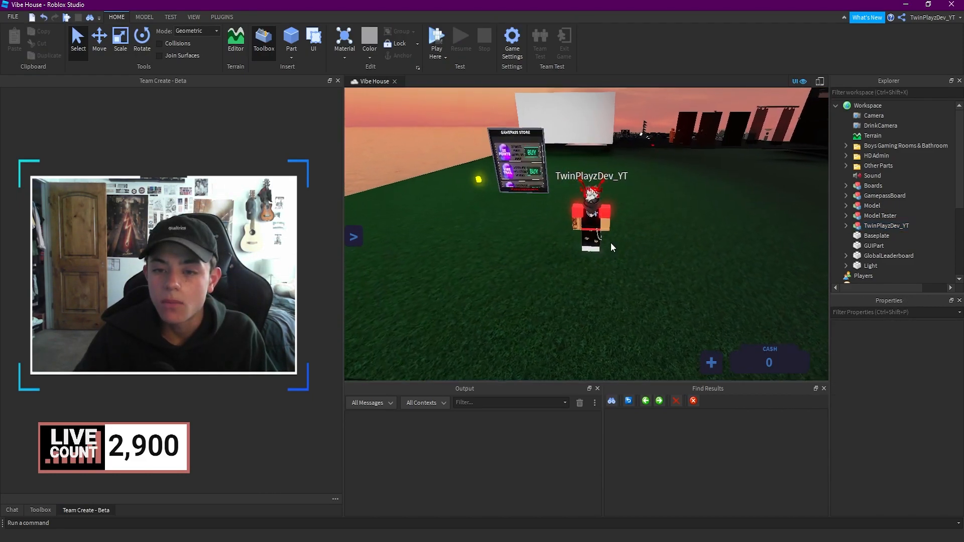
scroll(611, 244, "up", 3)
left_click_drag(574, 274, 574, 247)
Duplicate the avatar and place the copy next to the original on the grass.
right_click(574, 248)
left_click(600, 224)
left_click(601, 224)
right_click(595, 269)
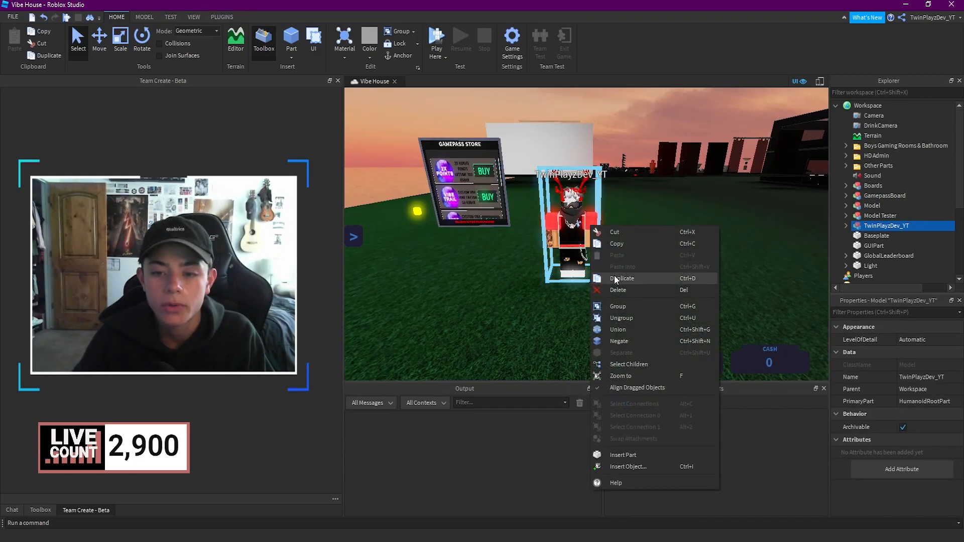
left_click(622, 312)
key("d")
mouse_move(644, 221)
left_mouse_down()
mouse_move(665, 224)
mouse_move(639, 225)
left_mouse_up()
left_click(700, 270)
key("a")
key("d")
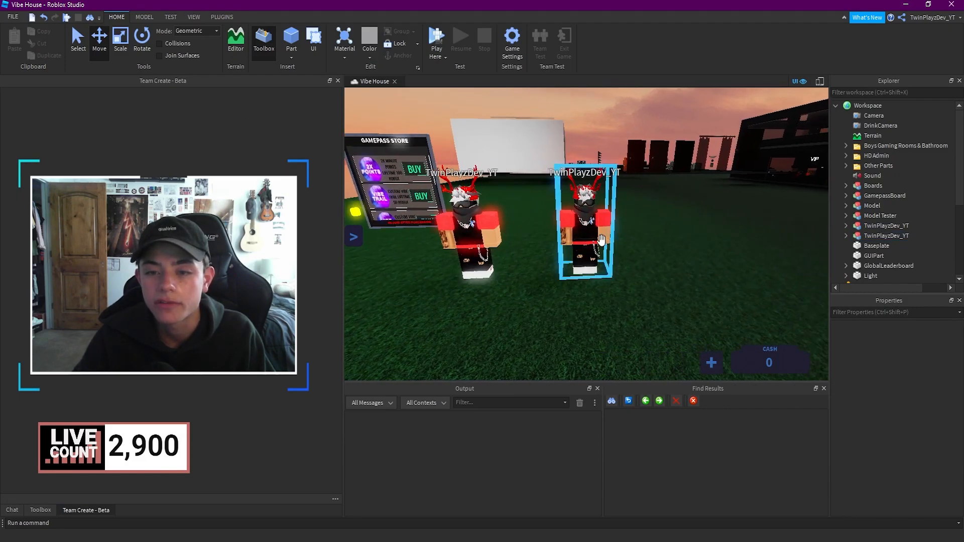
Clear the Name property of the duplicated avatar so it carries no name tag.
left_click(601, 239)
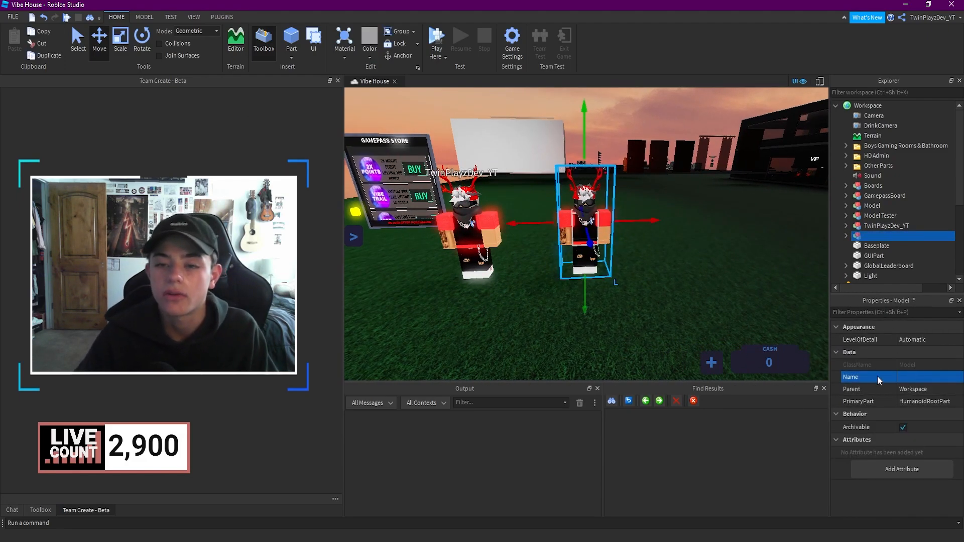
left_click(703, 257)
key("a")
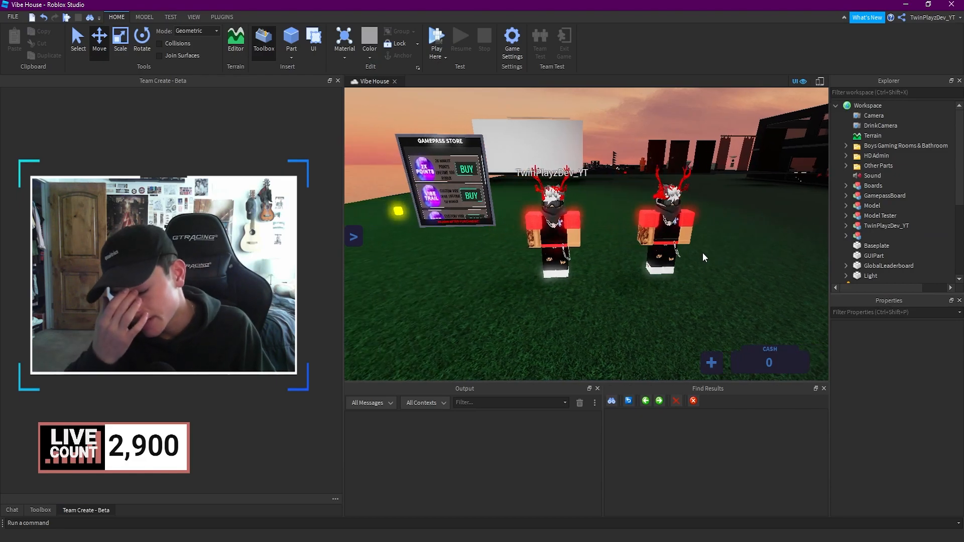
Survey the Vibe House map and its rooms for a suitable place to pose the avatar.
key("s")
right_click_drag(701, 252, 694, 252)
key("a")
key("w")
mouse_move(636, 244)
right_mouse_down()
mouse_move(695, 237)
mouse_move(637, 244)
right_mouse_up()
key("w")
key("w")
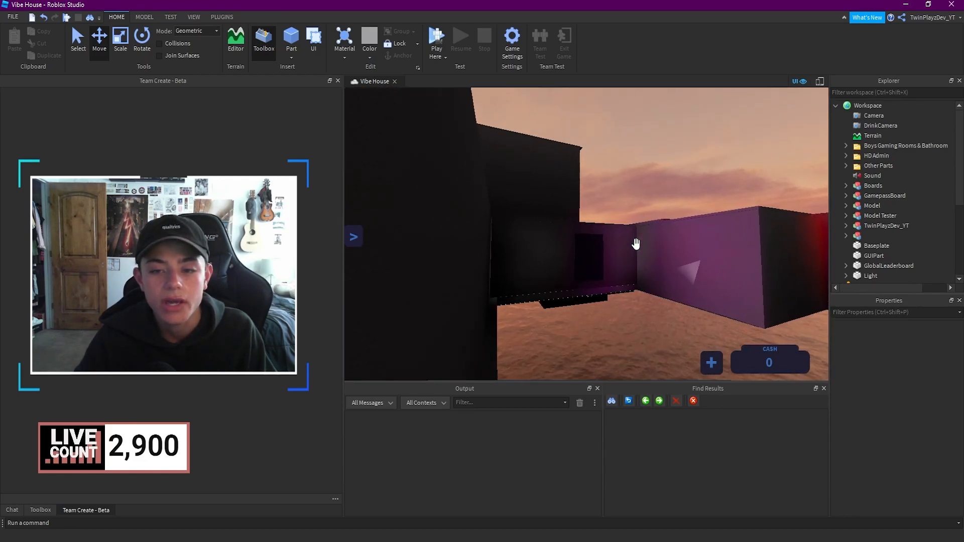
key("w")
right_click_drag(636, 244, 654, 230)
key("w")
key("s")
key("w")
key("w")
key("s")
key("w")
key("s")
key("w")
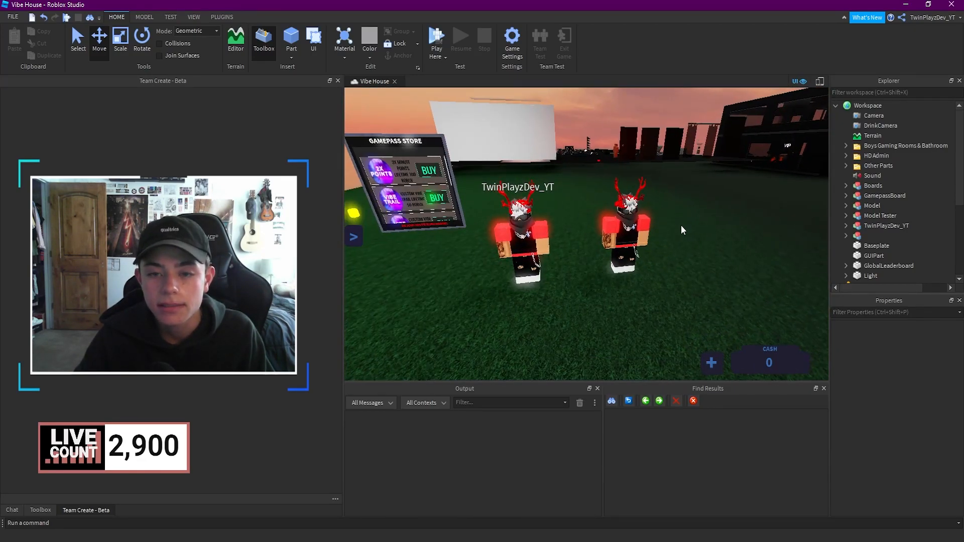
Carry the unnamed avatar copy from the grass into the game room and place it on the pool table.
left_click(626, 241)
left_click_drag(630, 229, 576, 265)
right_click_drag(575, 265, 576, 264)
key("w")
left_click_drag(576, 264, 575, 265)
right_click_drag(576, 265, 576, 265)
left_click_drag(576, 265, 575, 264)
right_click_drag(576, 265, 575, 264)
left_click_drag(576, 265, 575, 265)
right_click_drag(576, 265, 576, 265)
left_click_drag(576, 265, 576, 265)
right_click_drag(576, 265, 576, 265)
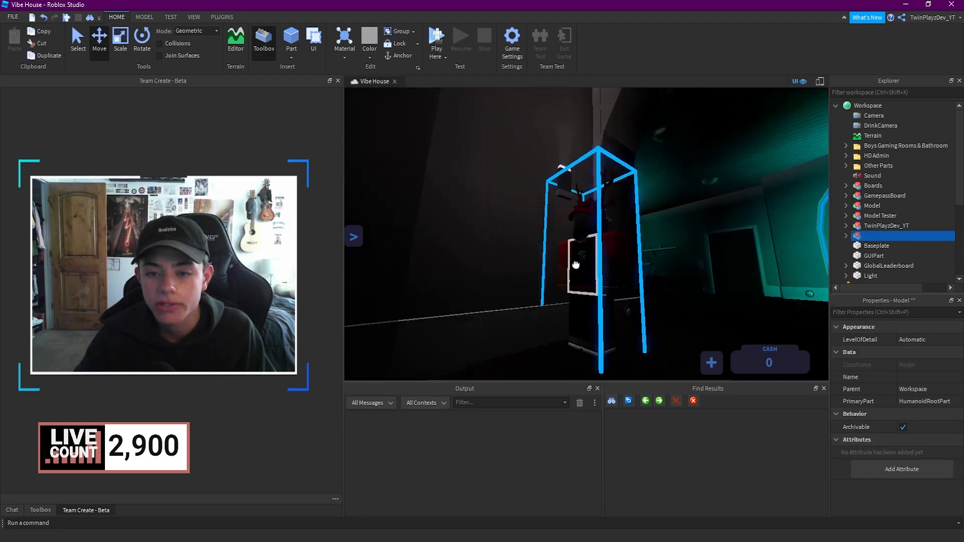
left_click_drag(576, 265, 575, 265)
right_click_drag(576, 265, 576, 265)
left_click_drag(576, 265, 576, 266)
right_click_drag(576, 265, 576, 265)
left_click_drag(576, 265, 605, 260)
right_click_drag(576, 265, 577, 265)
left_click_drag(604, 261, 588, 275)
right_click_drag(588, 275, 588, 275)
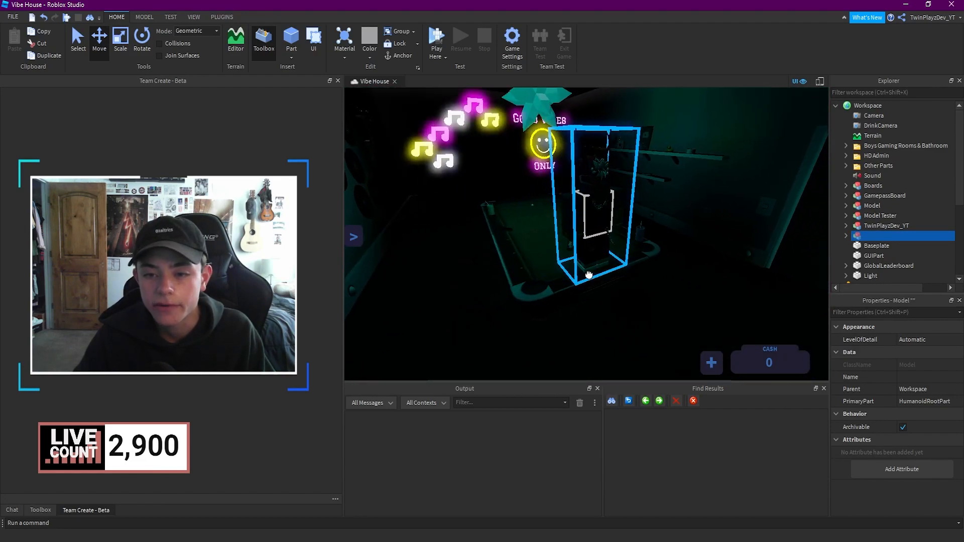
left_click_drag(588, 275, 578, 278)
Turn off CastShadow on the ceiling part above the pool table.
right_click_drag(665, 185, 650, 185)
key("d")
right_click_drag(629, 141, 630, 141)
left_click(630, 110)
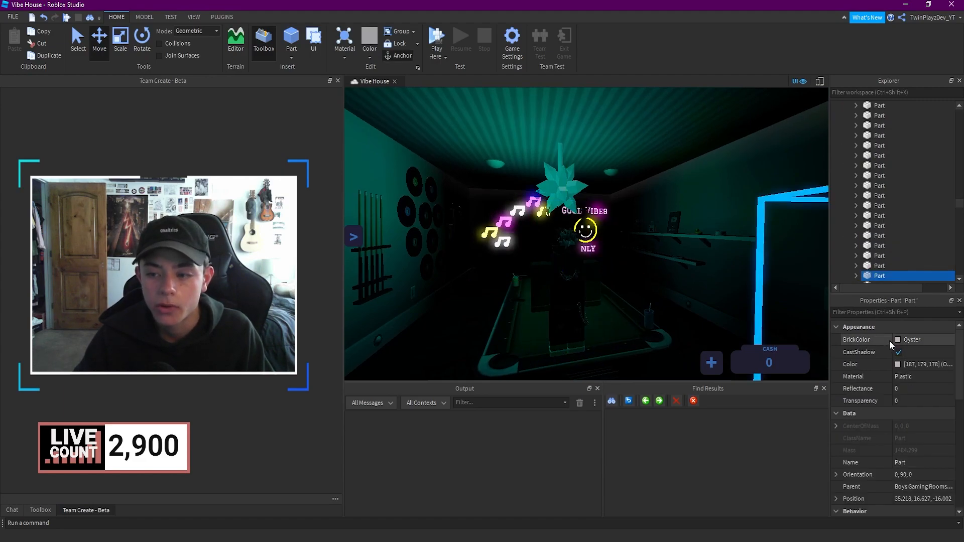
left_click(900, 351)
Anchor all accessories and body parts inside the unnamed avatar model.
left_click(575, 283)
key("f")
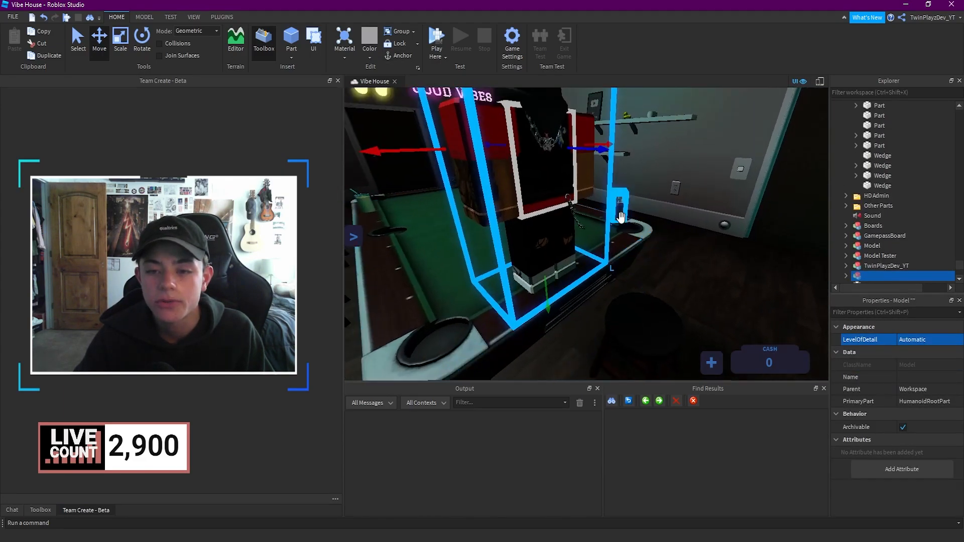
left_click(846, 216)
left_click(872, 227)
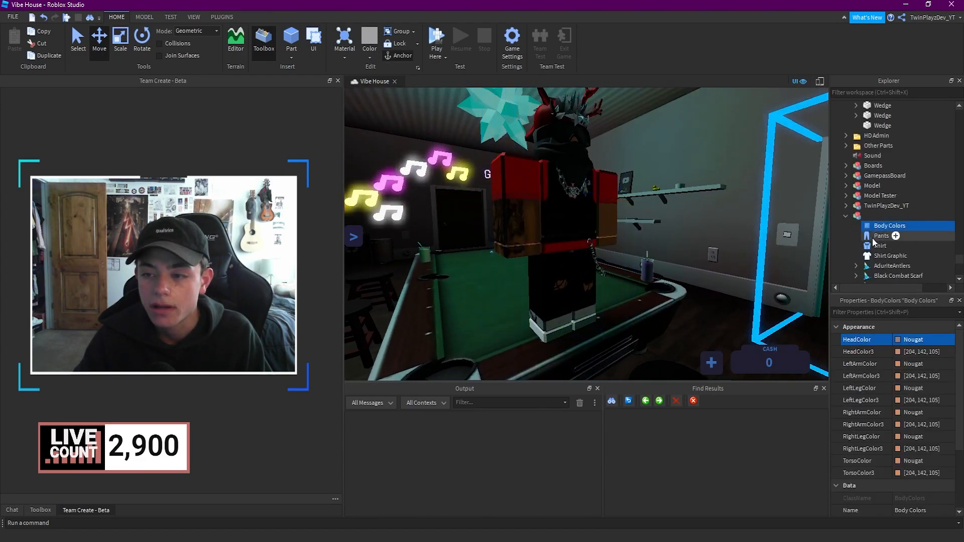
left_click(873, 236)
left_click(872, 256)
scroll(873, 251, "down", 2)
scroll(867, 205, "down", 1)
left_click_drag(946, 176, 924, 235)
scroll(944, 214, "down", 6)
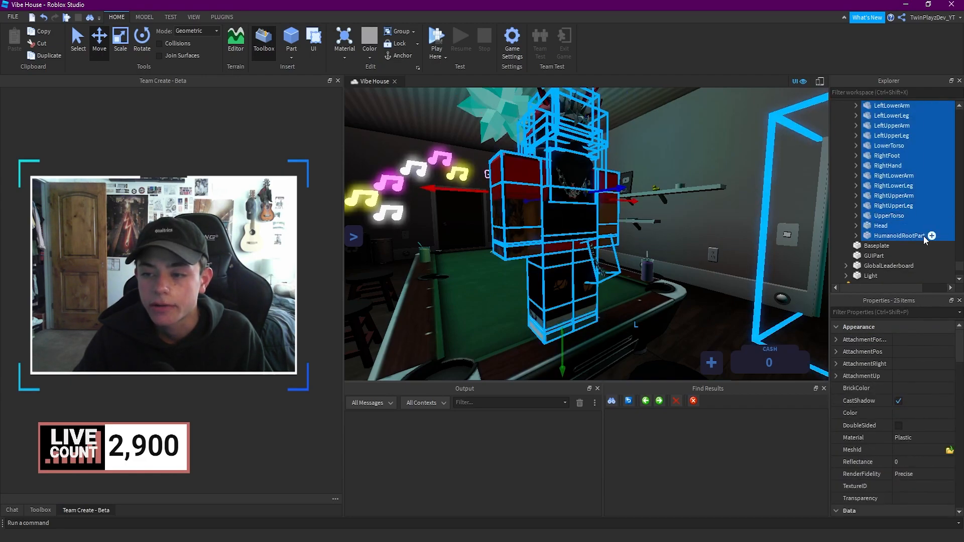
scroll(913, 372, "down", 3)
left_click(899, 340)
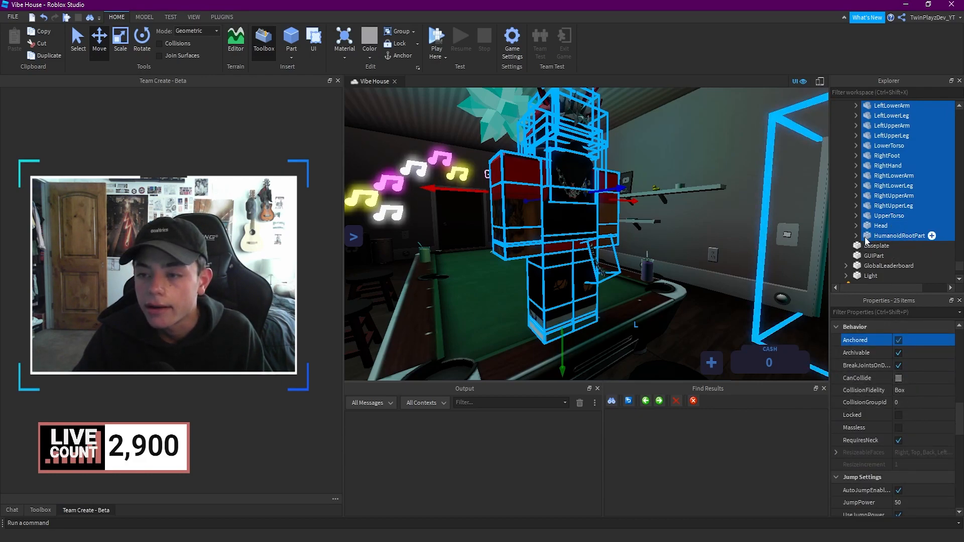
Rename the avatar copy's AduriteAntlers accessory to s.
scroll(894, 200, "up", 7)
left_click(890, 205)
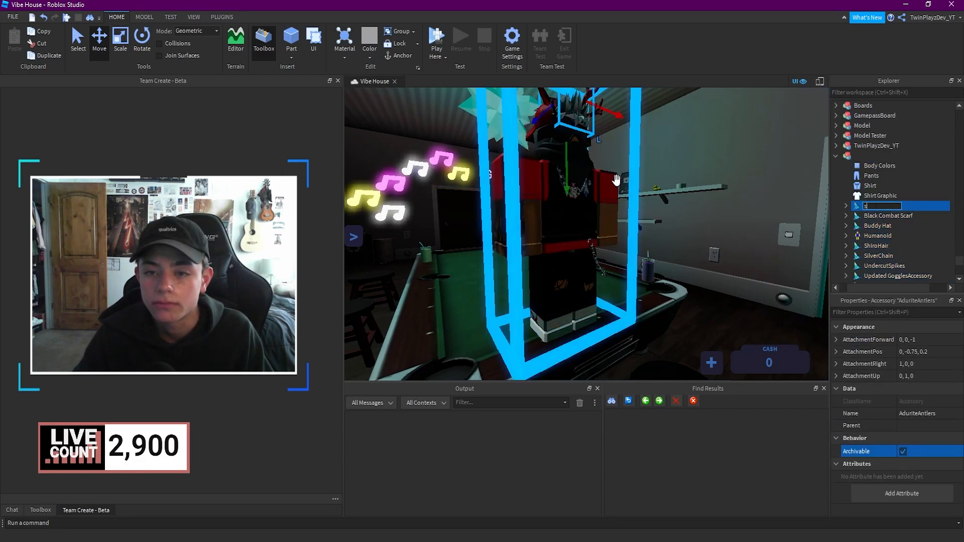
type("s")
Lower the avatar copy and shift it so its torso rests at the near edge of the pool table.
left_click(574, 206)
right_click_drag(574, 208, 571, 287)
key("s")
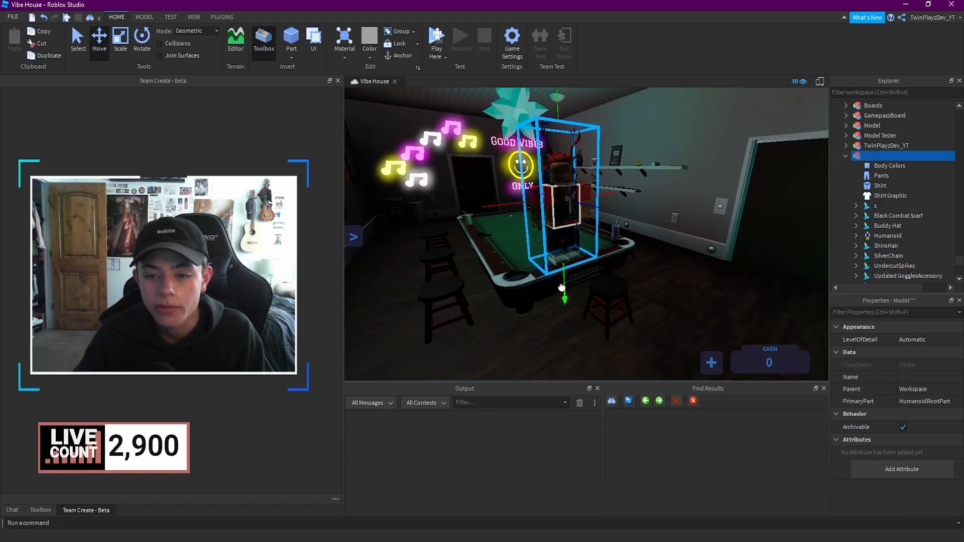
key("w")
left_click_drag(567, 302, 555, 359)
left_click_drag(595, 207, 617, 210)
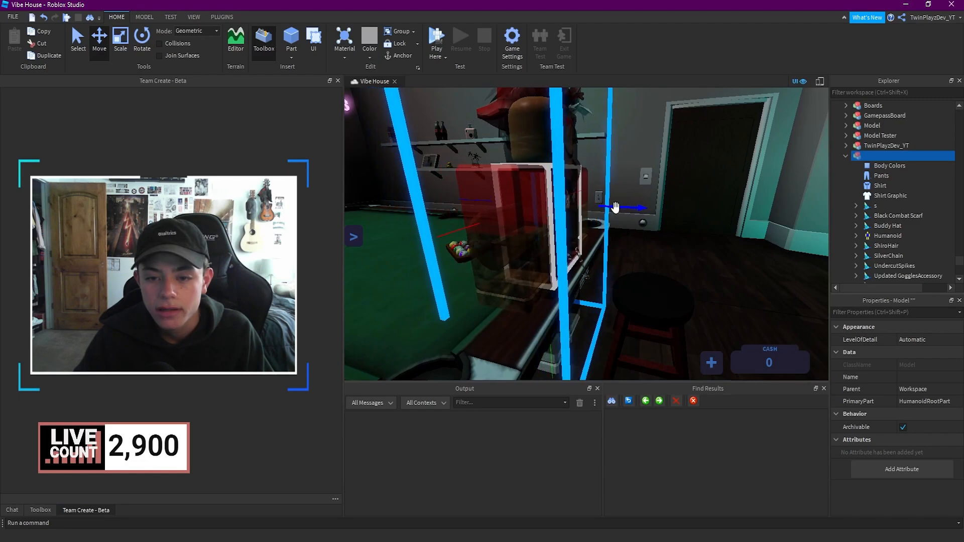
right_click_drag(618, 210, 614, 211)
key("d")
left_click_drag(677, 232, 648, 233)
key("w")
right_click_drag(647, 234, 648, 234)
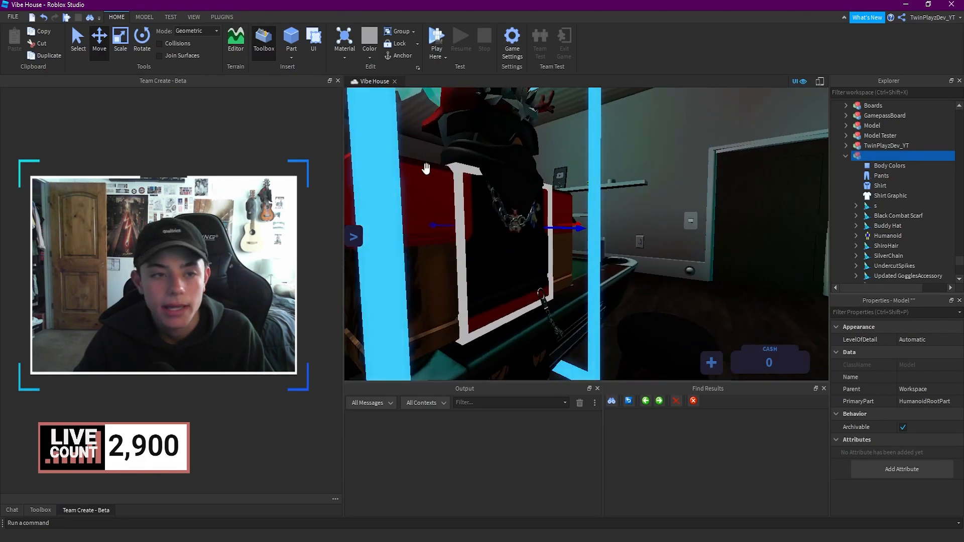
right_click_drag(403, 179, 379, 114)
key("s")
scroll(686, 170, "down", 1)
scroll(687, 170, "up", 1)
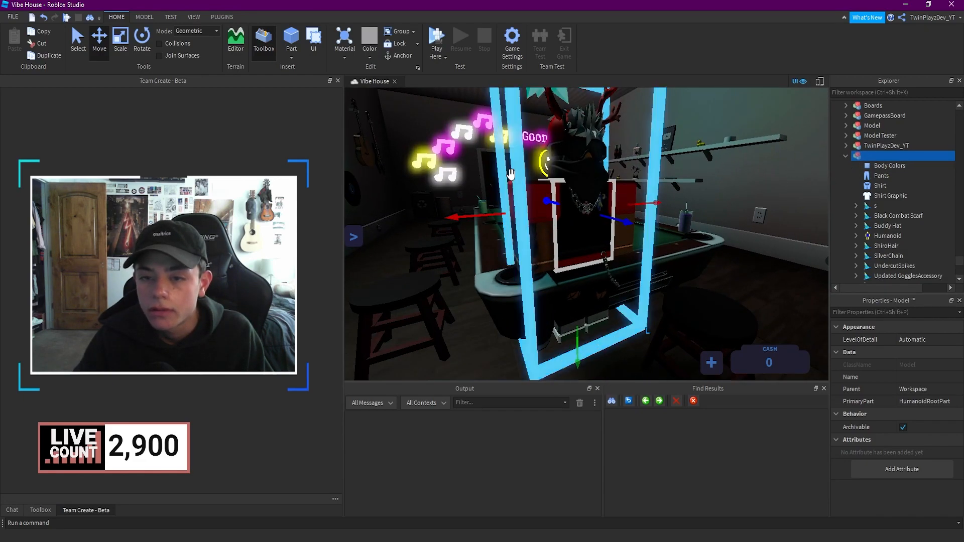
Rotate the avatar copy's feet, upper and lower legs and lower torso forward to horizontal for a sitting pose.
left_click(135, 50)
right_click_drag(561, 173, 561, 172)
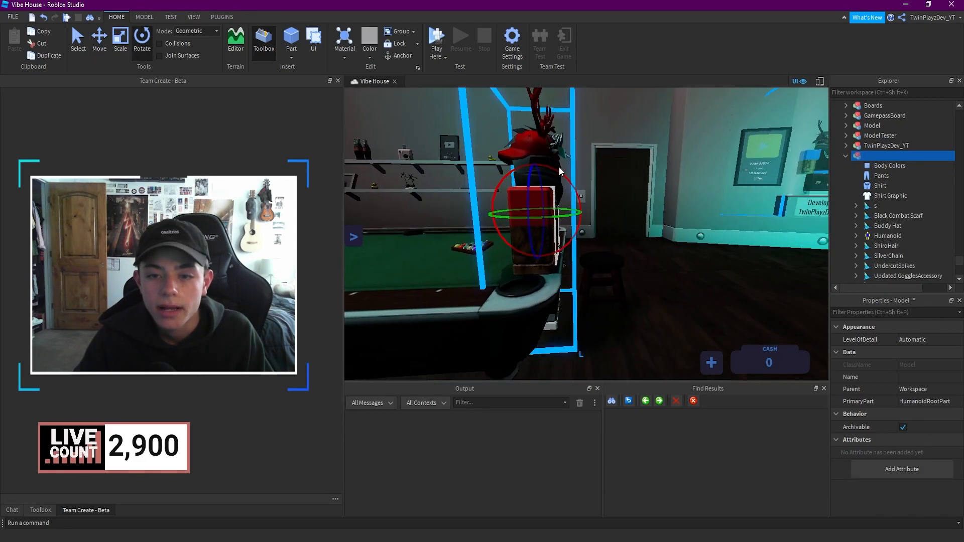
left_click_drag(561, 173, 559, 172)
key("d")
right_click_drag(558, 171, 558, 172)
right_click_drag(619, 172, 620, 172)
scroll(894, 191, "down", 6)
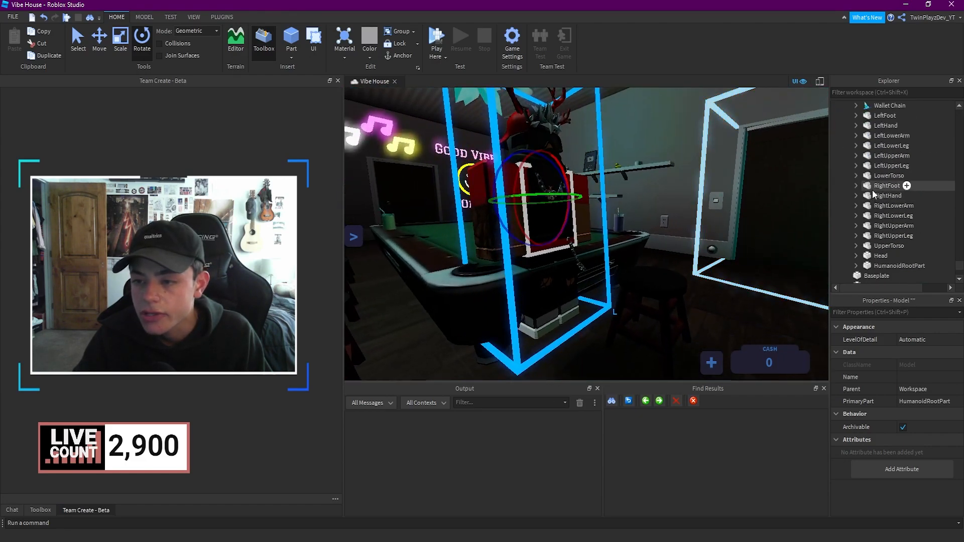
left_click(875, 186)
left_click(878, 206)
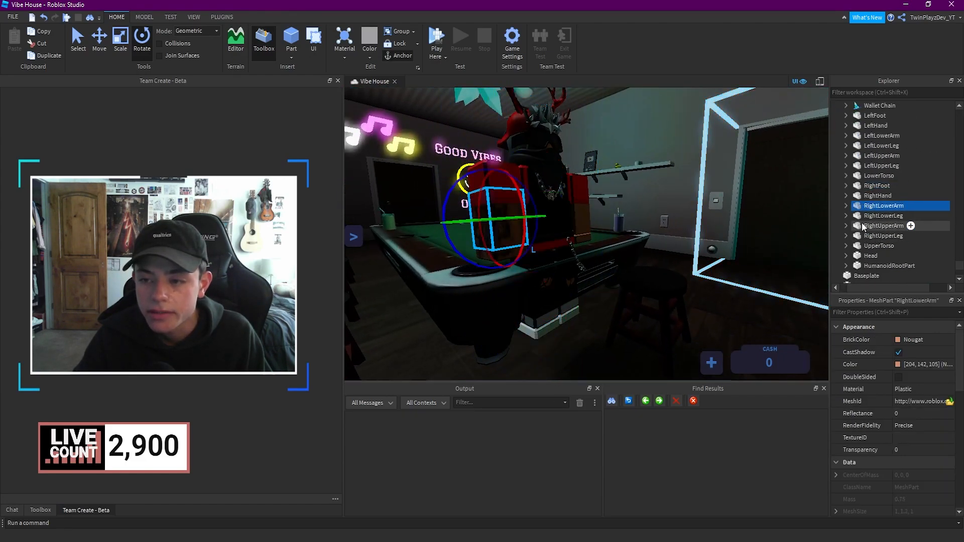
left_click(866, 216)
left_click(867, 186)
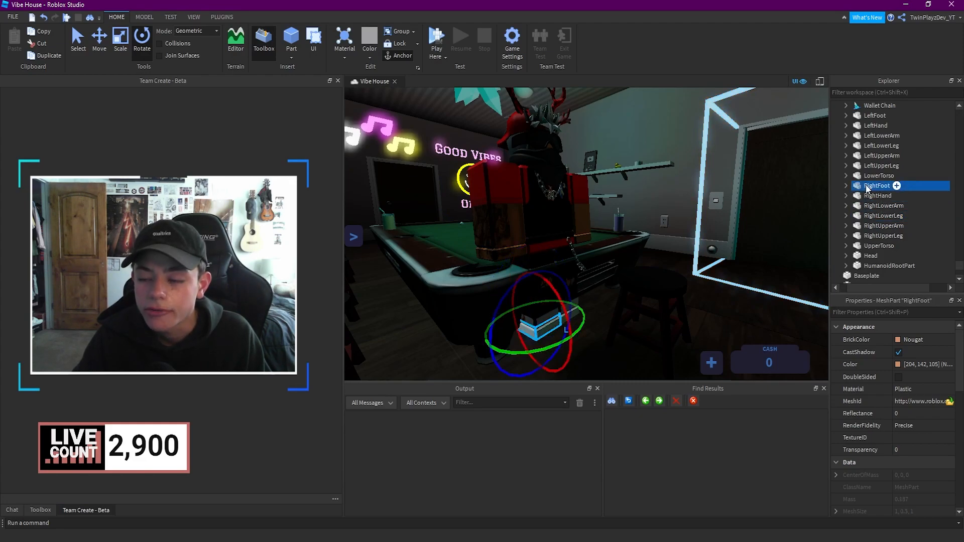
left_click(875, 115, "ctrl")
left_click(878, 146, "ctrl")
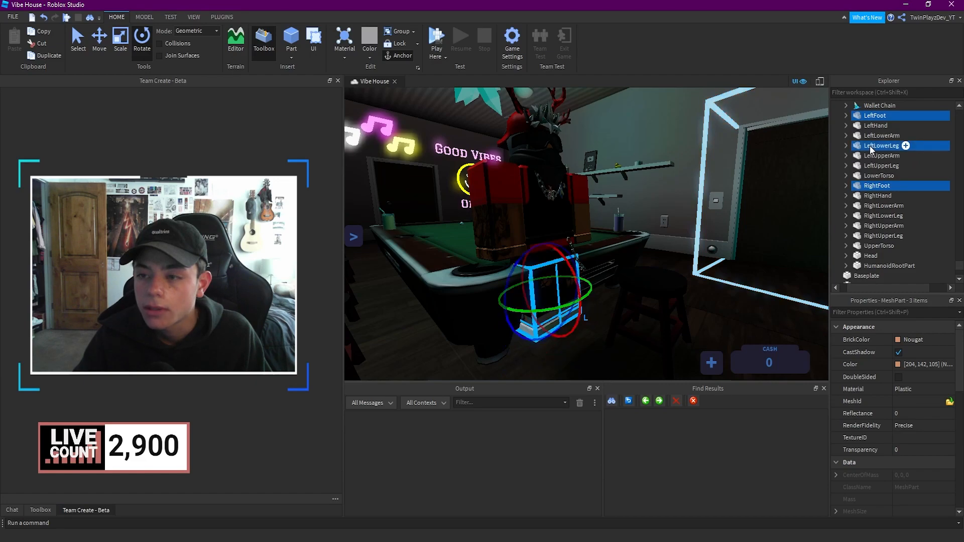
left_click(873, 166, "ctrl")
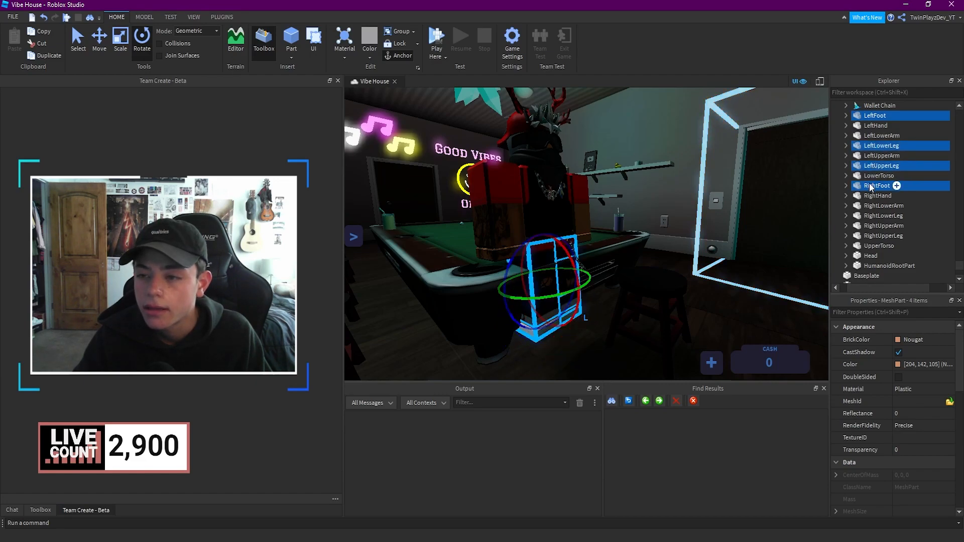
left_click(877, 175, "ctrl")
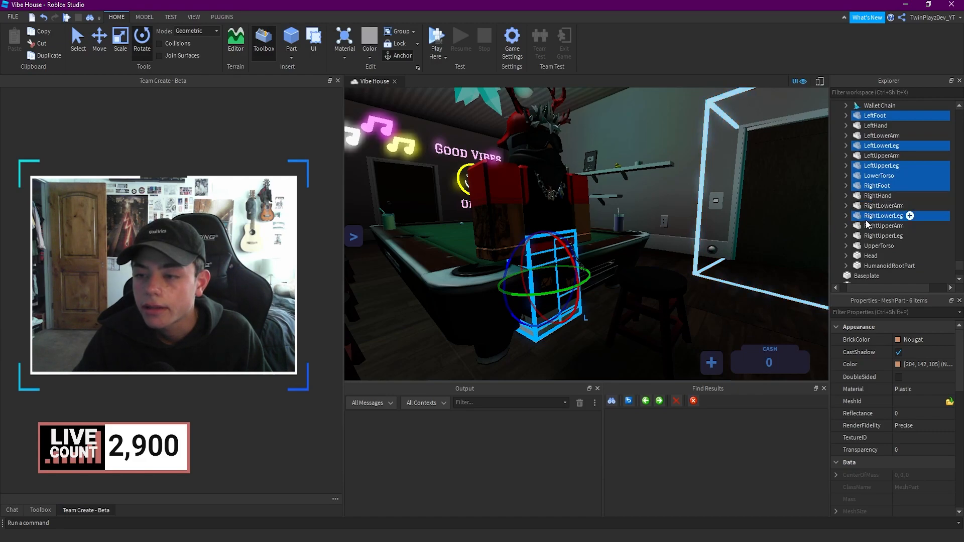
key("a")
right_click_drag(577, 189, 654, 228)
left_click_drag(651, 232, 626, 215)
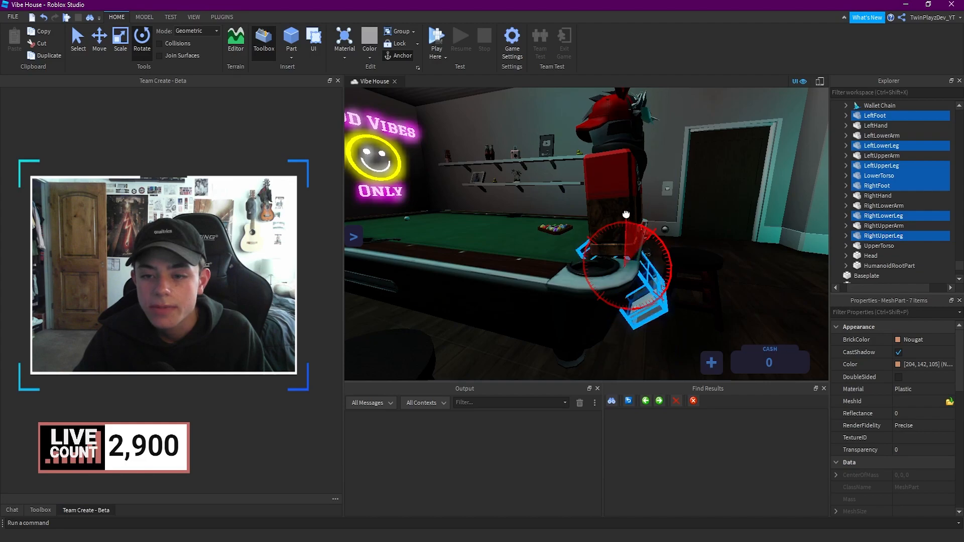
right_click_drag(626, 215, 625, 214)
left_click_drag(625, 214, 650, 211)
Raise the horizontal legs and lower torso and slide them forward to line up under the upper torso.
left_click(105, 49)
right_click_drag(628, 203, 628, 205)
key("d")
left_click_drag(486, 219, 490, 192)
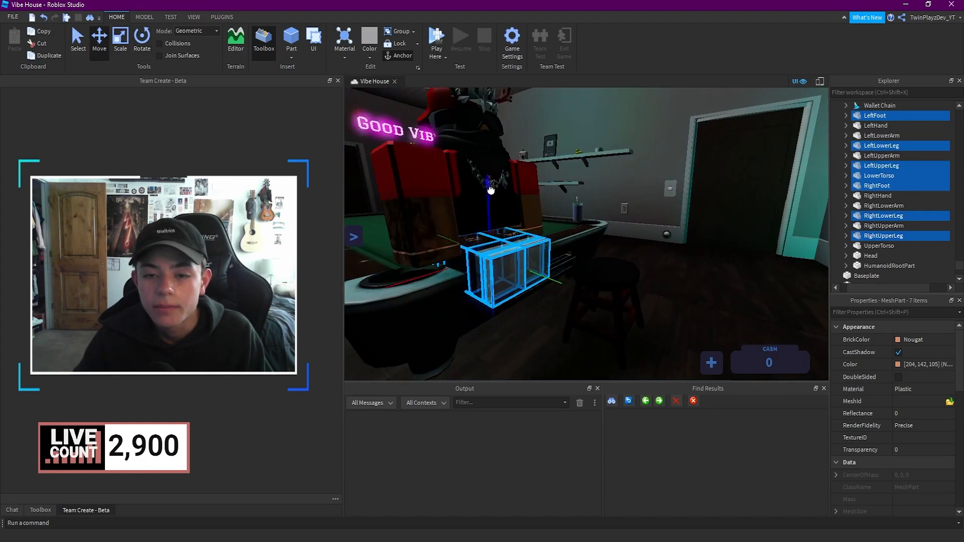
left_click_drag(548, 263, 593, 276)
right_click_drag(602, 232, 619, 226)
key("d")
key("a")
key("w")
key("d")
Rotate the avatar copy's right lower leg and foot downward at the knee and align them with the right upper leg.
left_click(866, 186)
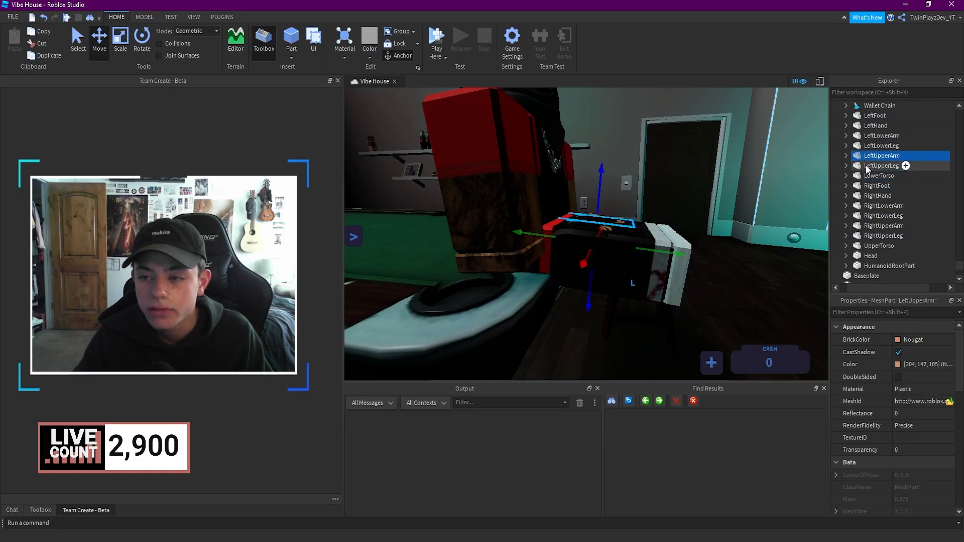
left_click(864, 206)
left_click(865, 215)
key("f")
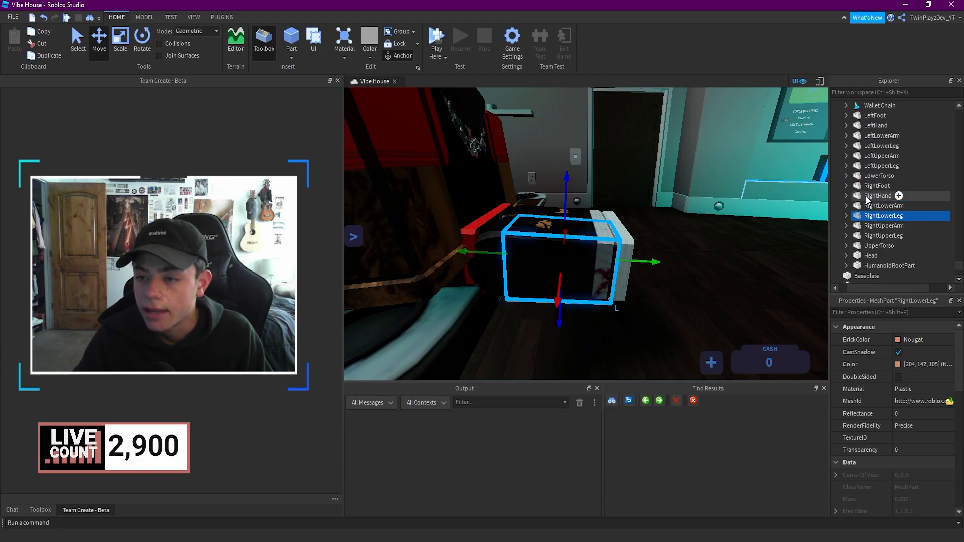
left_click(142, 40)
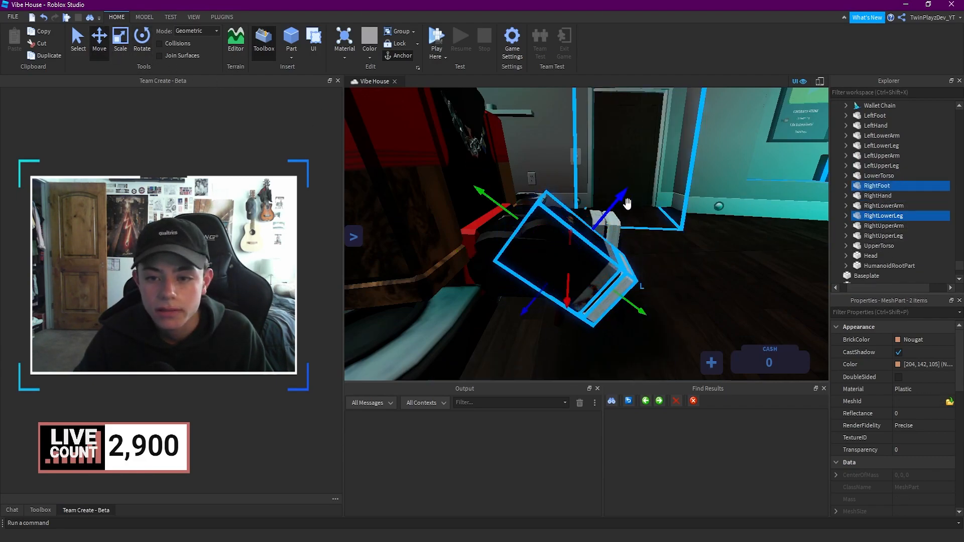
left_click_drag(598, 221, 596, 220)
right_click_drag(597, 219, 597, 218)
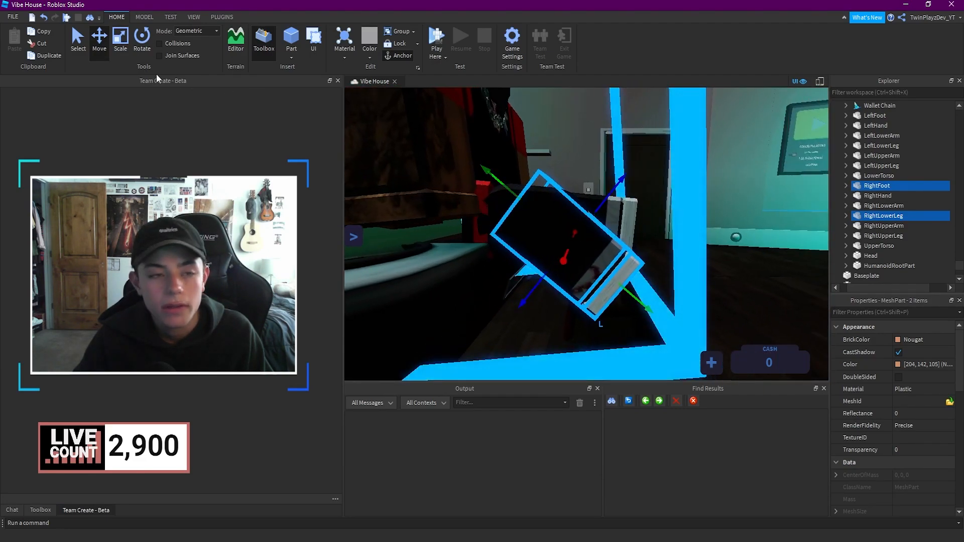
left_click(144, 45)
left_click_drag(595, 205, 605, 212)
right_click_drag(605, 211, 822, 197)
right_click_drag(767, 178, 793, 178)
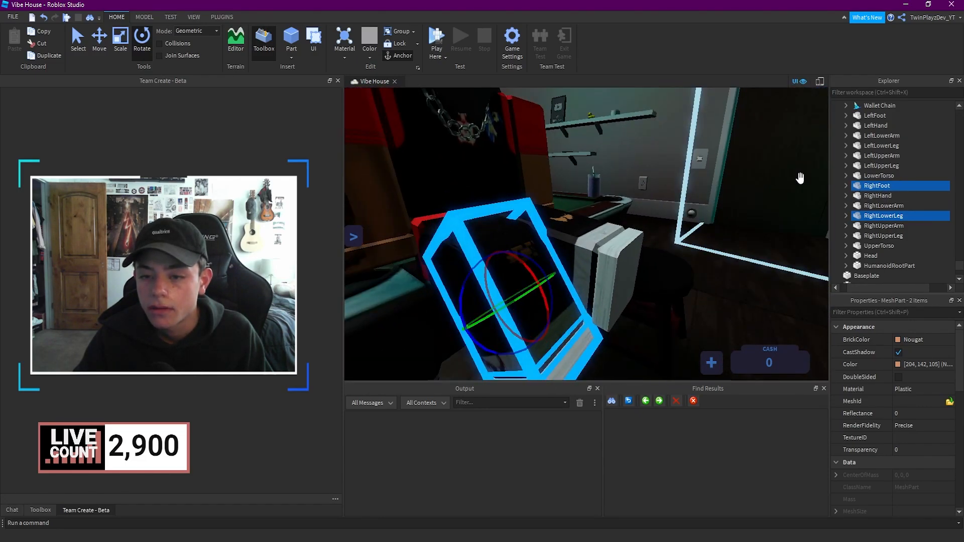
Try to swing only the avatar copy's left foot and left upper leg outward.
scroll(873, 231, "up", 1)
left_click(872, 195)
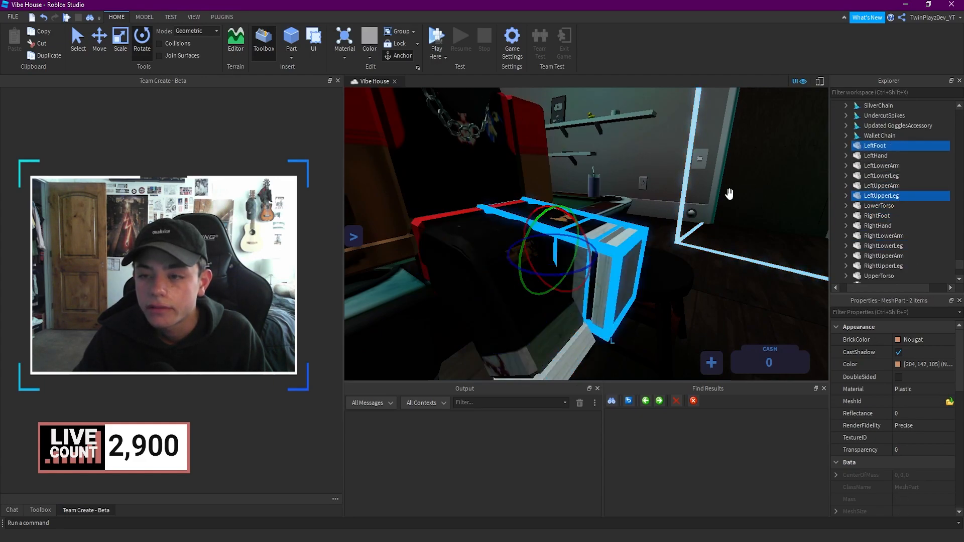
right_click_drag(519, 237, 573, 262)
left_click_drag(596, 267, 611, 270)
right_click_drag(611, 269, 713, 211)
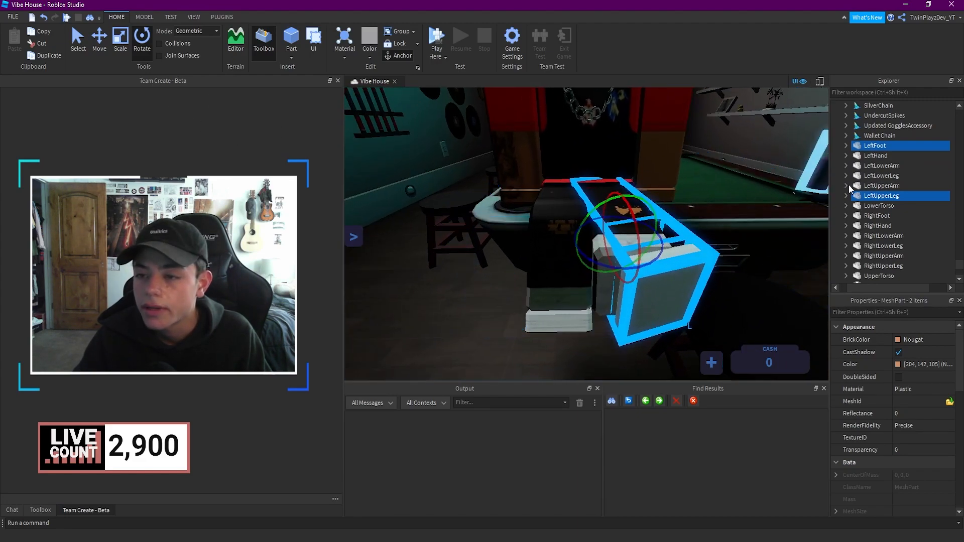
key("ctrl+z")
Angle the left foot, lower leg and upper leg together slightly outward and slide them sideways into line with the hip.
left_click(878, 176, "ctrl")
mouse_move(588, 264)
right_mouse_down()
mouse_move(553, 256)
mouse_move(588, 265)
right_mouse_up()
left_click_drag(588, 265, 599, 259)
left_click(101, 41)
right_click_drag(482, 140, 568, 214)
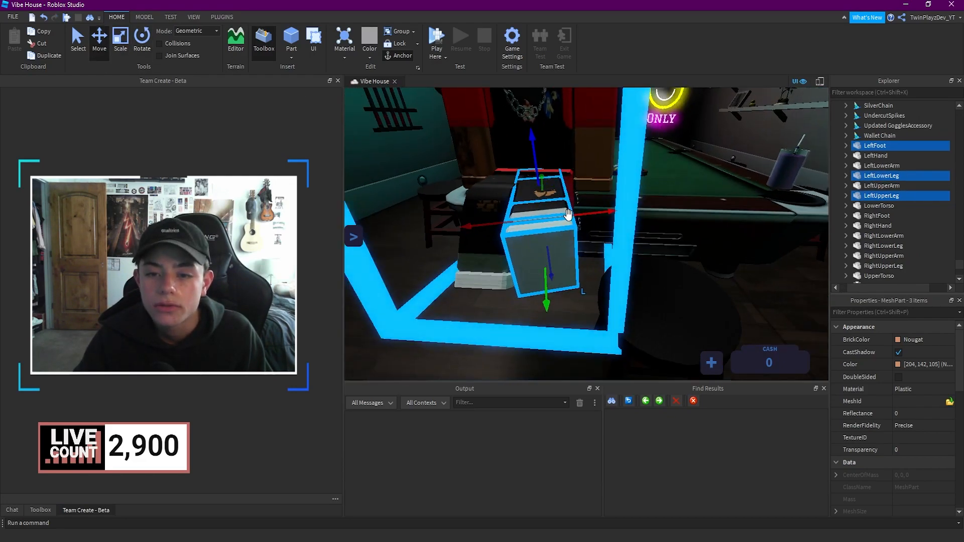
left_click_drag(568, 214, 594, 215)
right_click_drag(594, 214, 594, 214)
Tilt the avatar copy's left lower leg downward and shift it to meet the knee.
left_click(871, 167)
left_click(872, 177)
right_click_drag(739, 193, 683, 191)
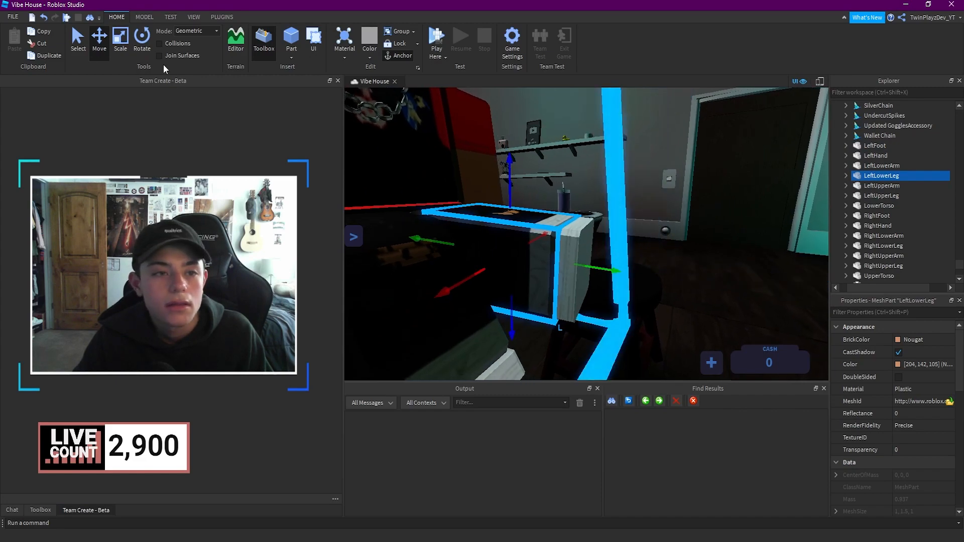
left_click(142, 42)
left_click_drag(539, 220, 550, 233)
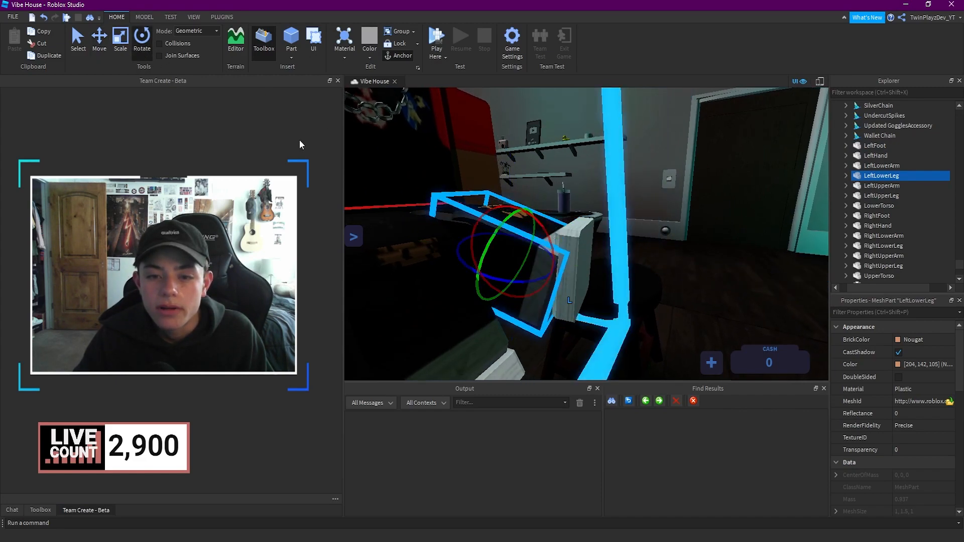
left_click(99, 42)
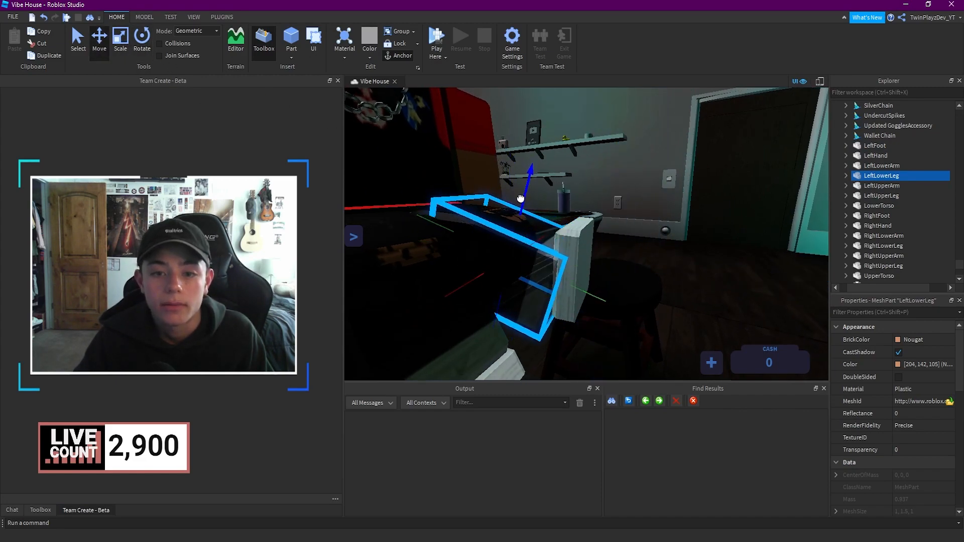
Rotate the left foot to match the tilted left lower leg and place it at the leg's end.
left_click(874, 206)
left_click(876, 215)
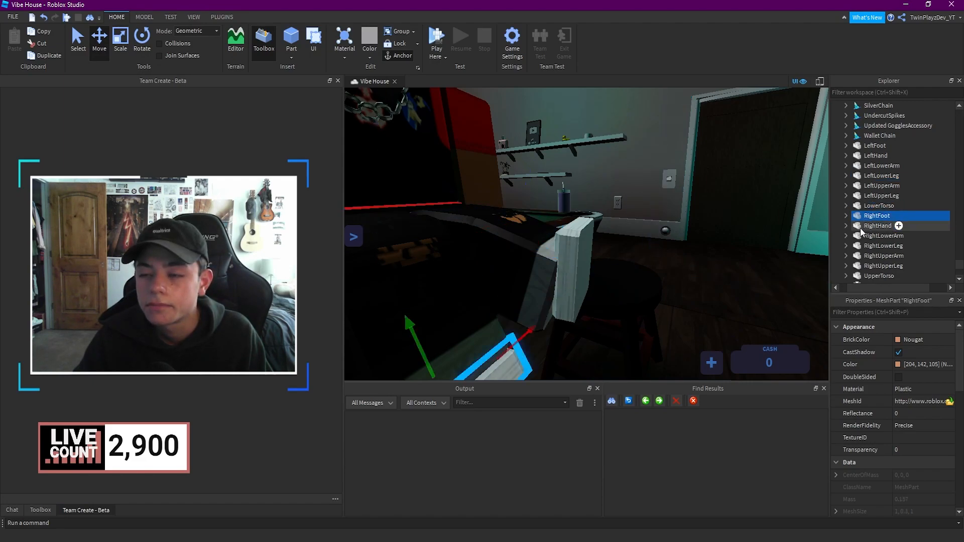
left_click(875, 145)
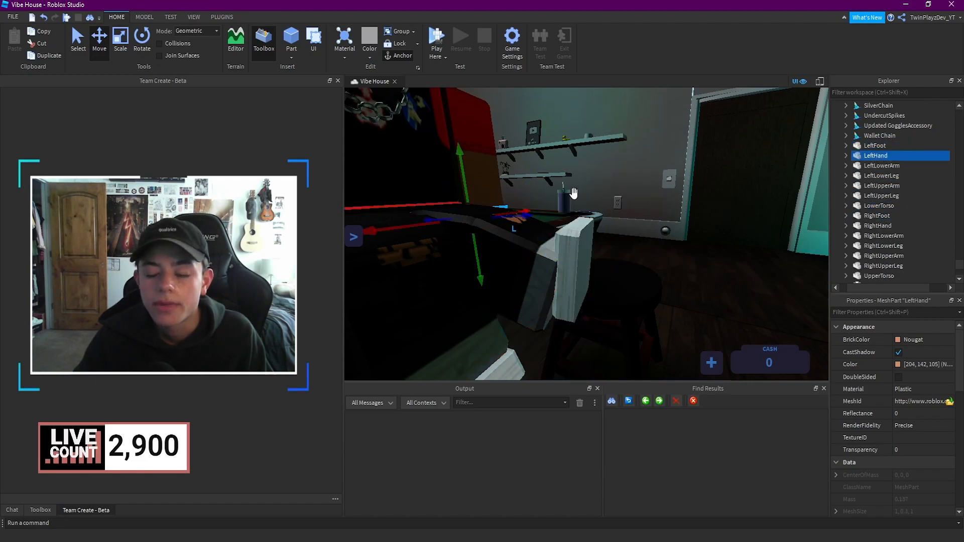
left_click(874, 146)
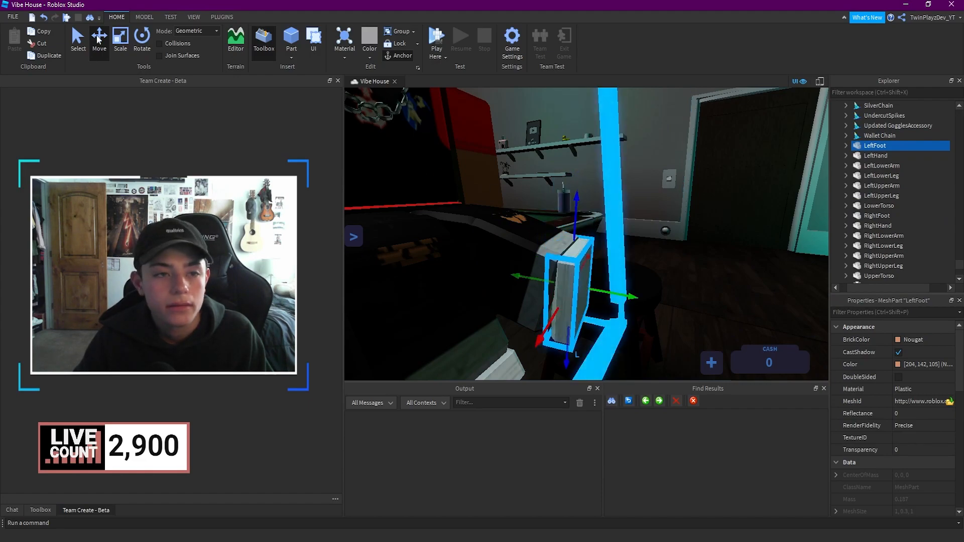
key("ctrl+4")
left_click_drag(582, 249, 596, 318)
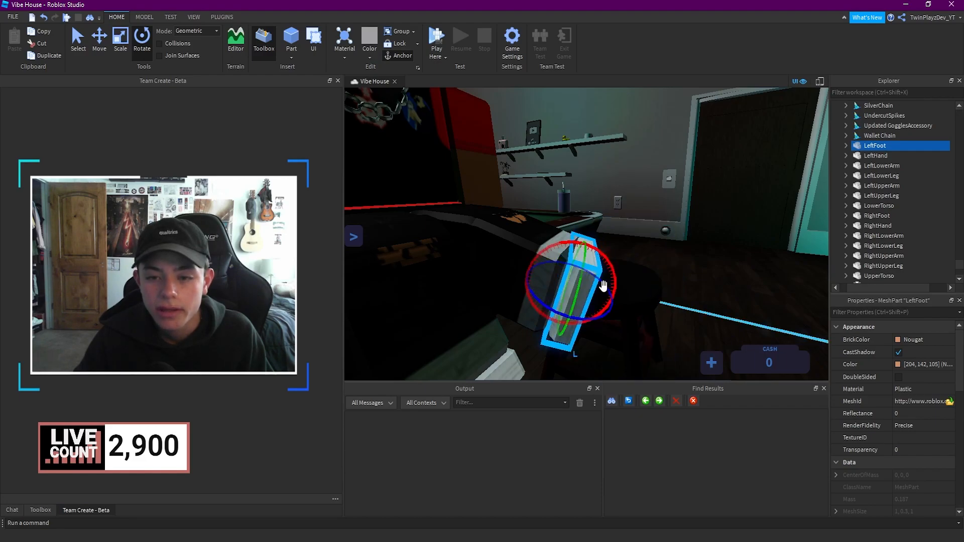
right_click_drag(602, 296, 602, 271)
scroll(668, 202, "down", 4)
right_click_drag(667, 202, 669, 204)
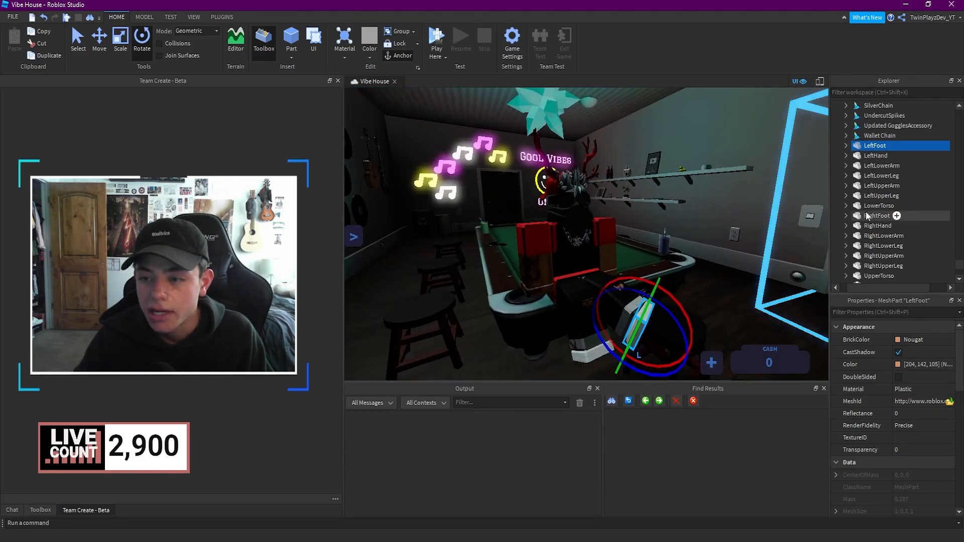
Rotate the avatar copy's right upper arm, lower arm and hand together so the arm leans backward over the pool table.
left_click(878, 206)
key("f")
scroll(871, 222, "down", 2)
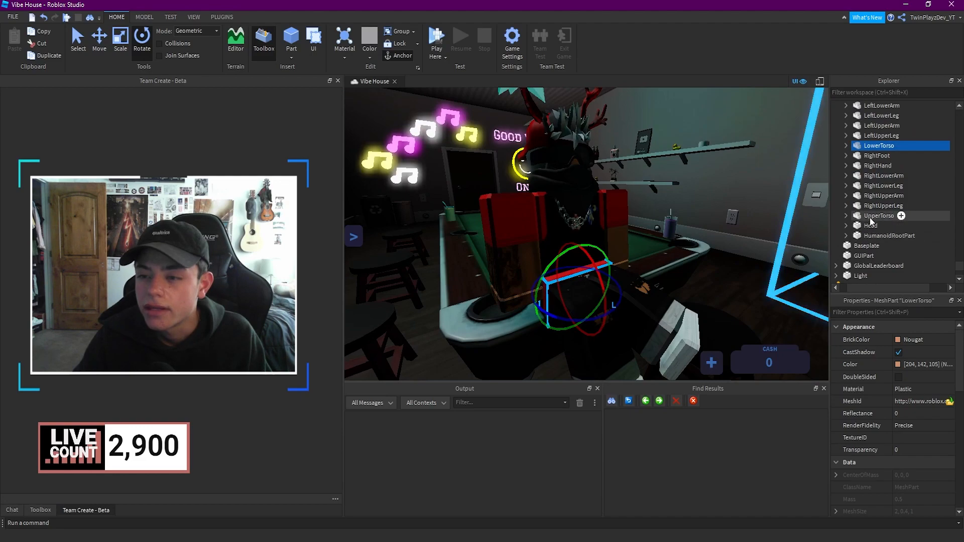
left_click(869, 207)
left_click(870, 198)
right_click_drag(645, 227, 643, 228)
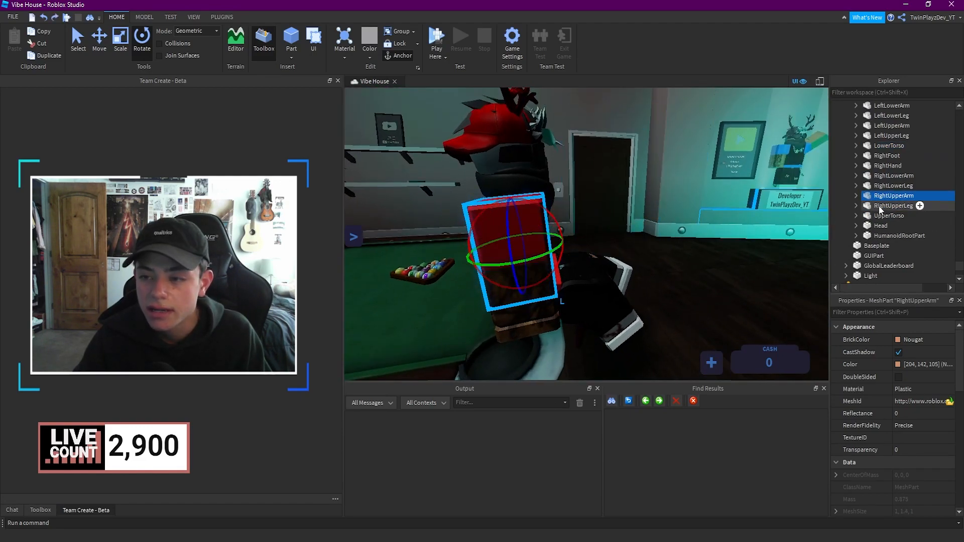
left_click(880, 175, "ctrl")
scroll(874, 186, "up", 2)
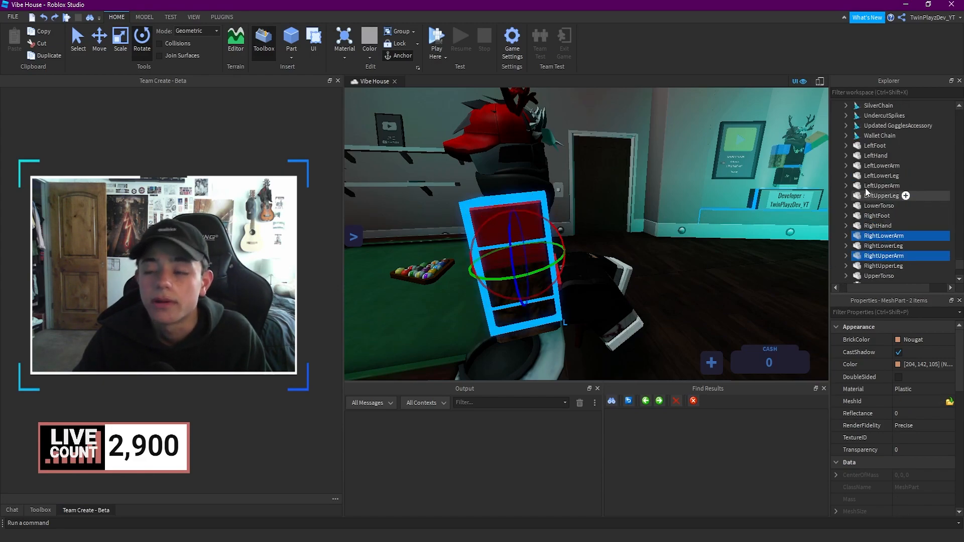
right_click_drag(631, 185, 615, 191)
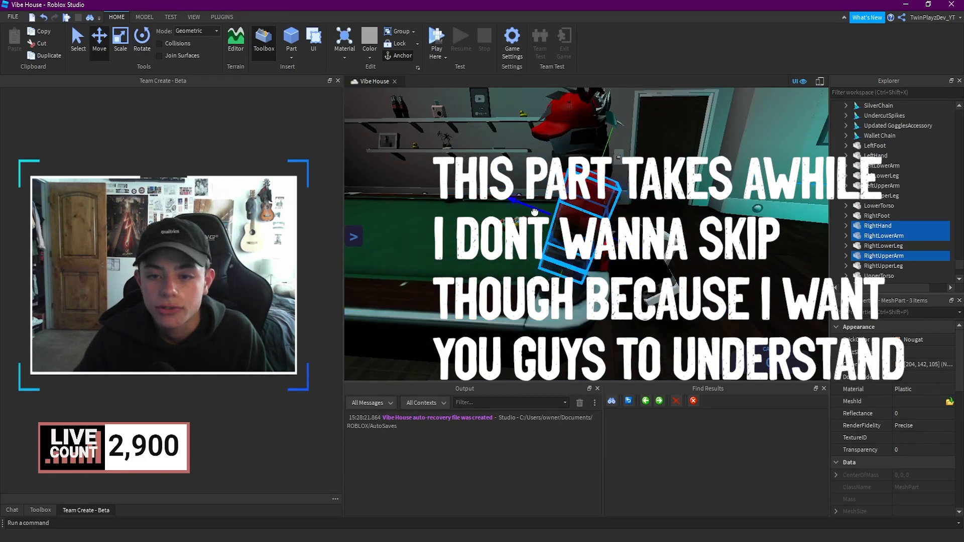
Move the tilted right arm beside the shoulder with its hand resting on the pool table's corner.
right_click_drag(515, 202, 523, 195)
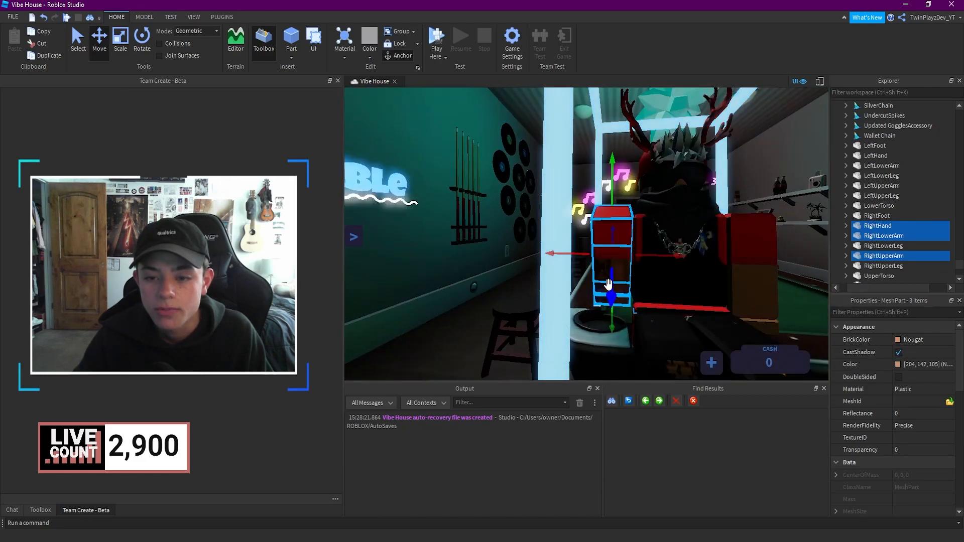
right_click_drag(611, 292, 608, 206)
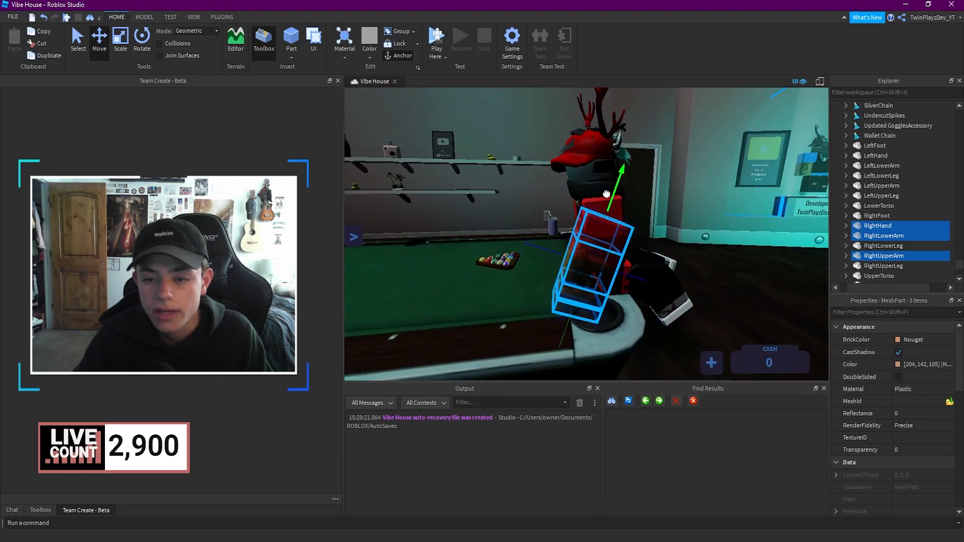
right_click_drag(604, 198, 604, 198)
Lean the avatar copy's upper torso backward and move it down to meet the lower torso.
left_click(881, 176)
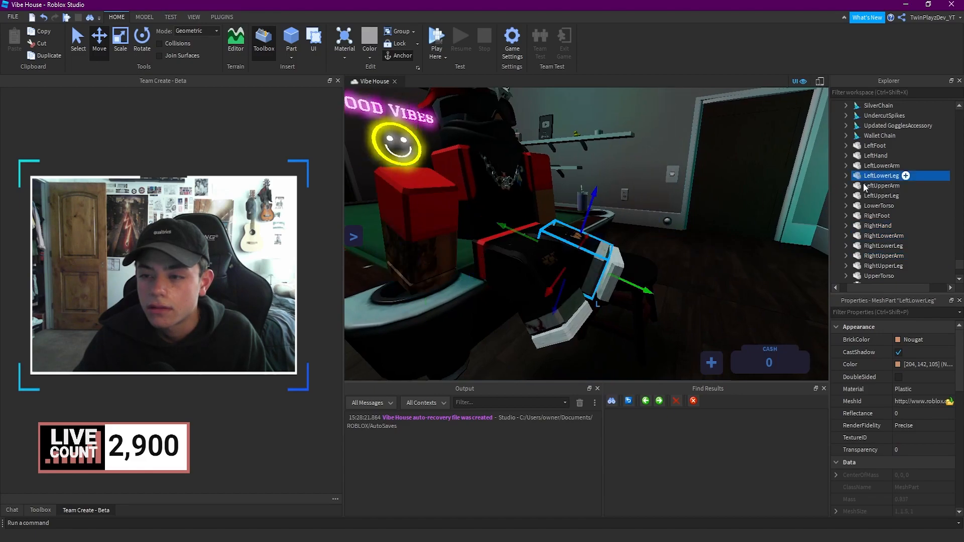
scroll(874, 236, "down", 1)
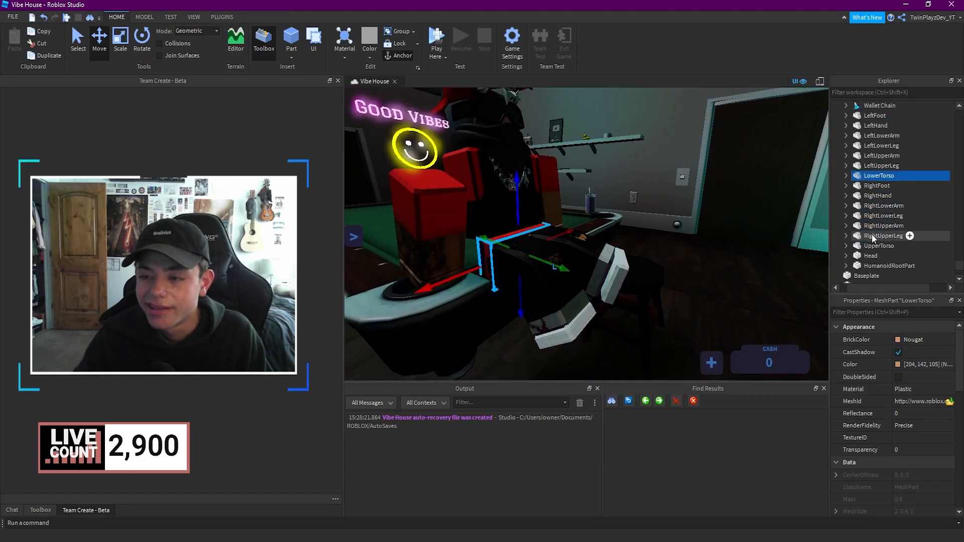
right_click_drag(654, 192, 650, 191)
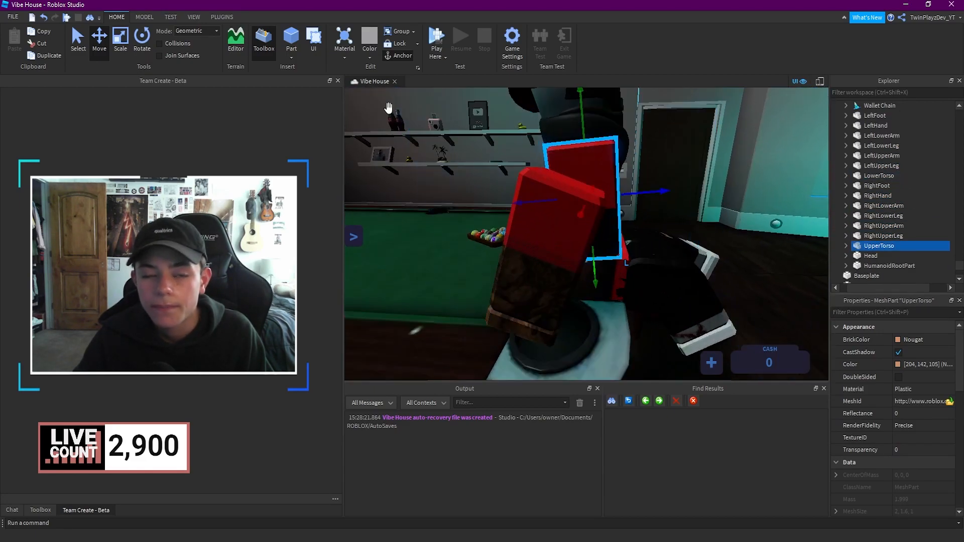
left_click(148, 39)
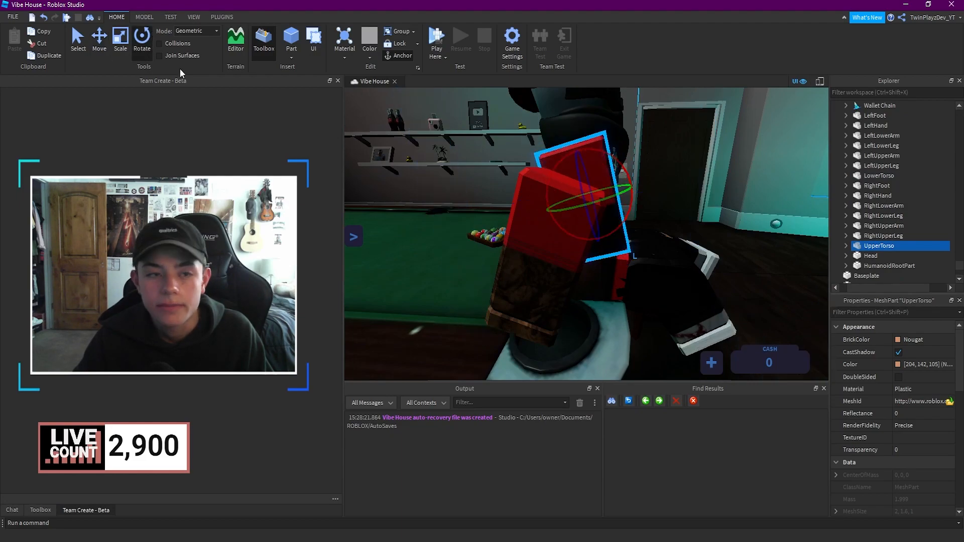
left_click(95, 43)
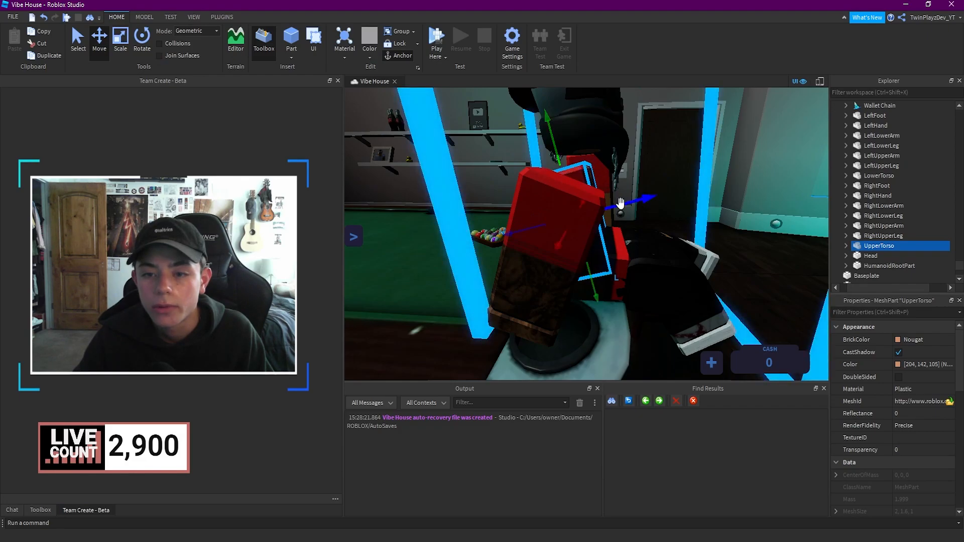
right_click_drag(628, 203, 631, 207)
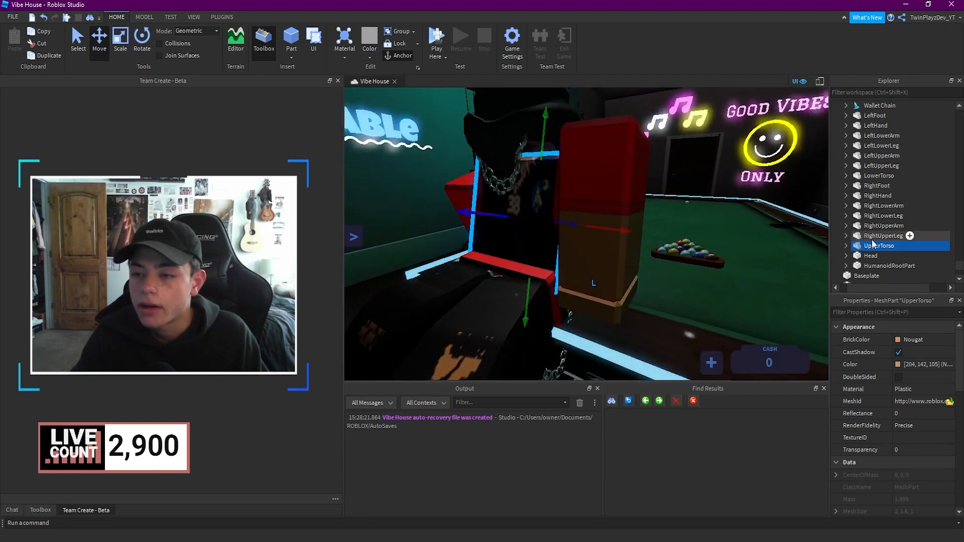
Tilt the left upper arm, lower arm and hand together slightly backward.
left_click(868, 215)
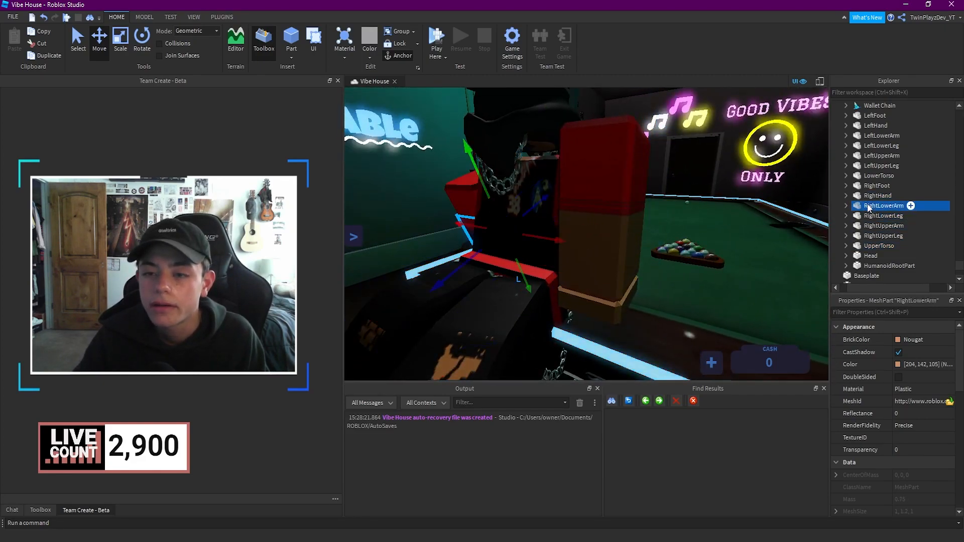
left_click(868, 158)
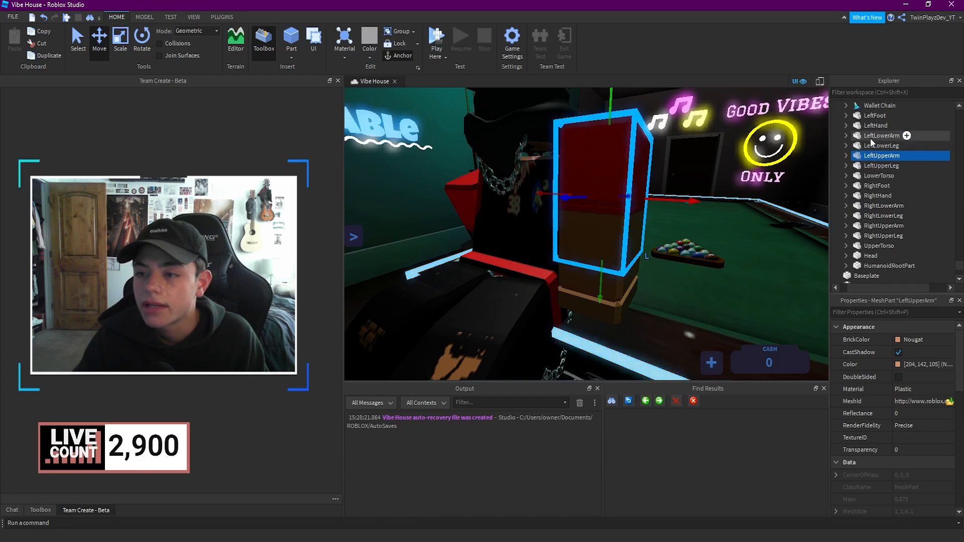
left_click(868, 136, "ctrl")
scroll(667, 171, "down", 5)
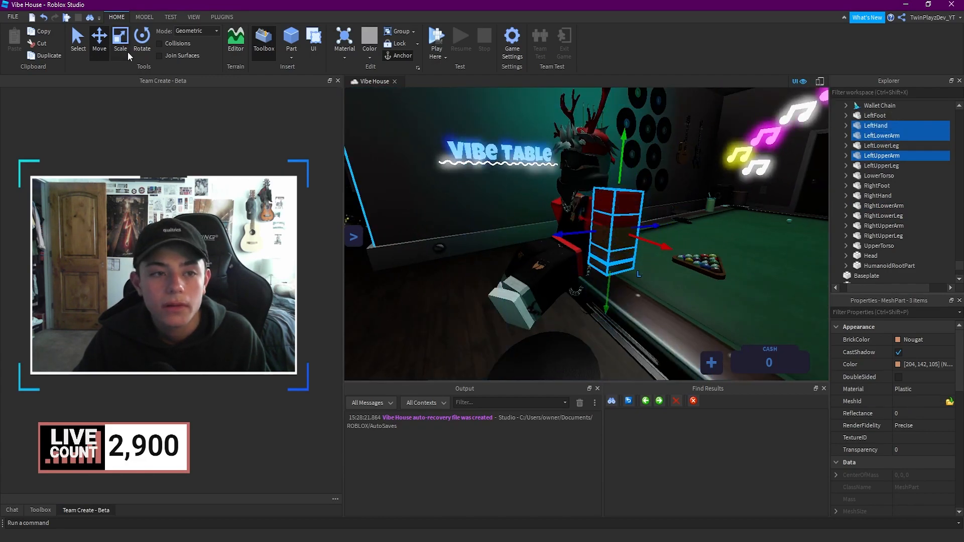
left_click_drag(622, 164, 623, 181)
right_click_drag(622, 180, 622, 177)
Move the tilted left arm against the side of the leaning upper torso.
left_click_drag(561, 260, 563, 261)
right_click_drag(563, 261, 562, 260)
key("s")
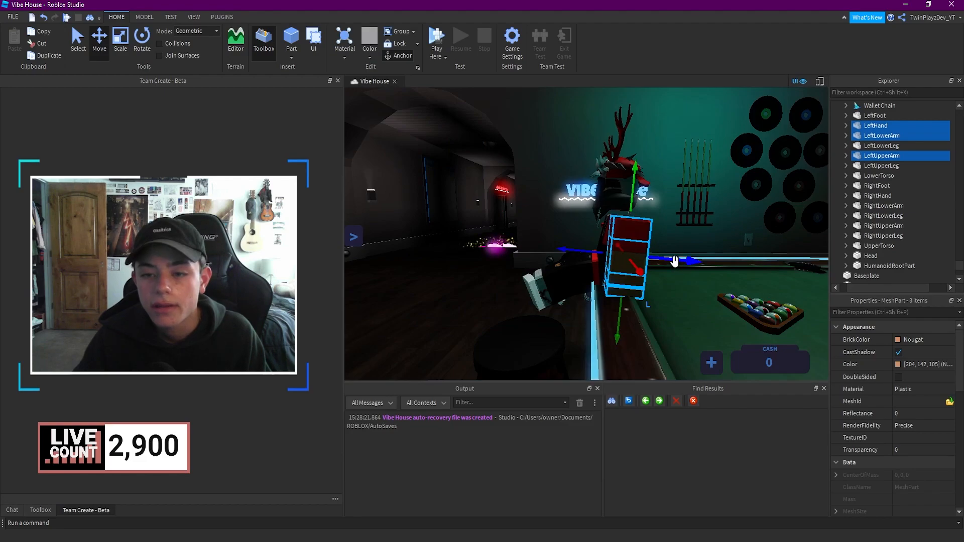
right_click_drag(674, 261, 669, 259)
key("w")
key("s")
key("w")
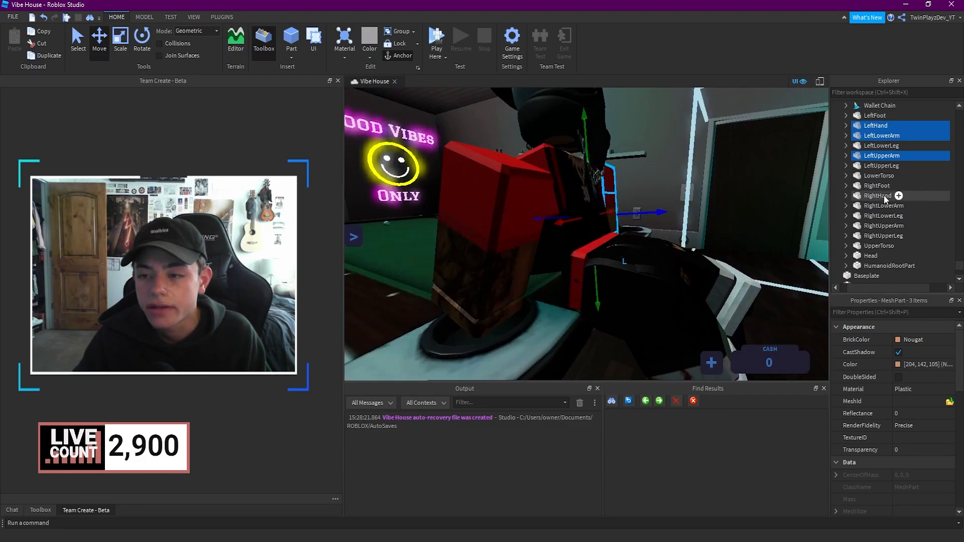
Move the avatar copy's lower torso, both legs and feet together slightly back onto the pool table, beneath the leaning upper torso.
left_click(876, 205)
key("f")
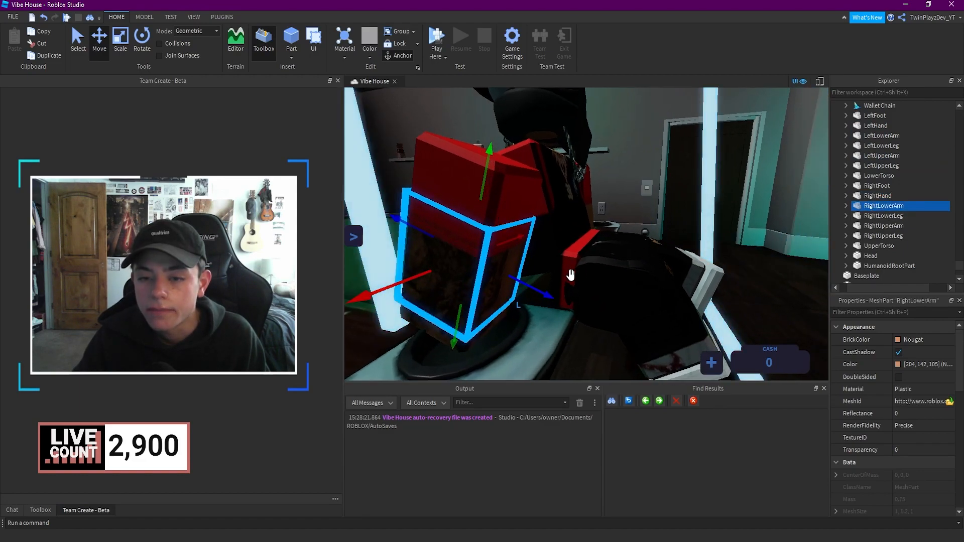
left_click(871, 256)
left_click(871, 236)
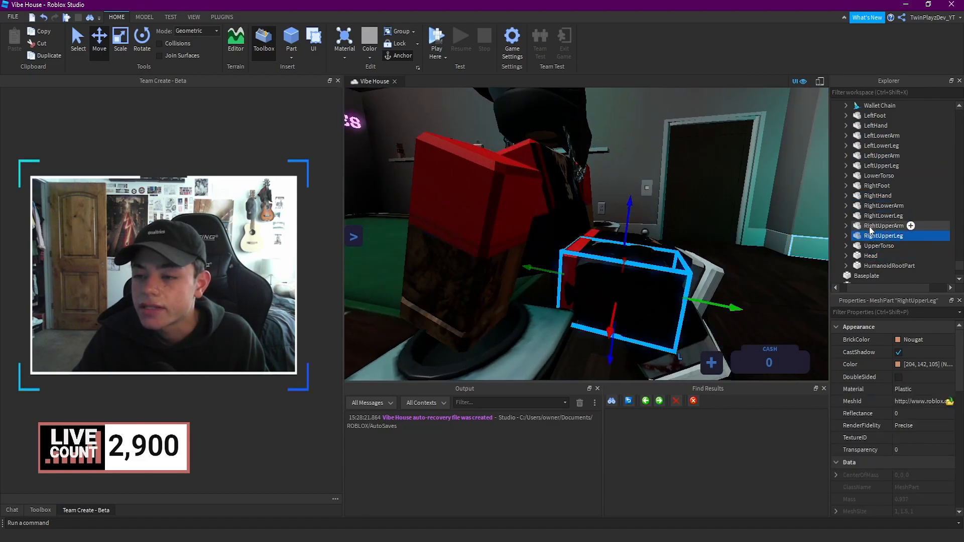
left_click(869, 217, "ctrl")
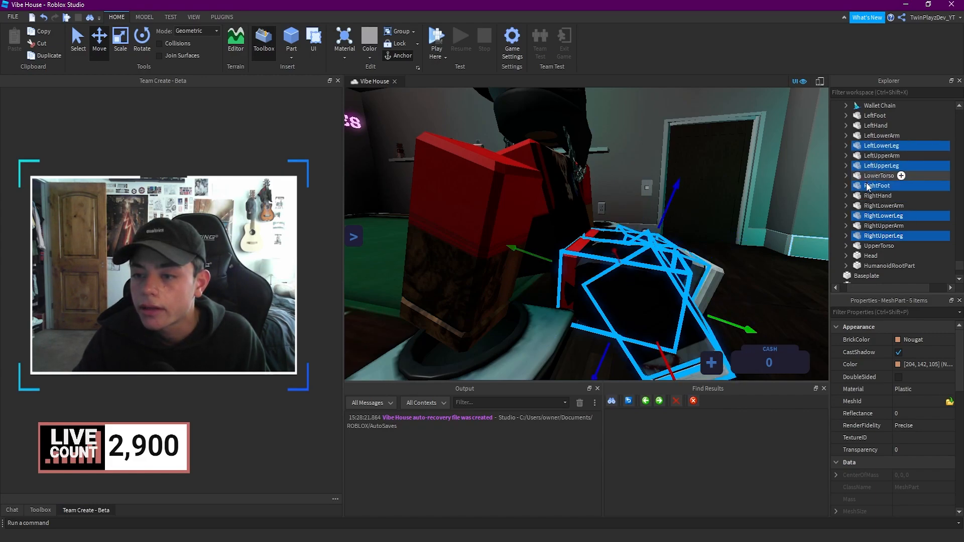
right_click_drag(706, 240, 710, 241)
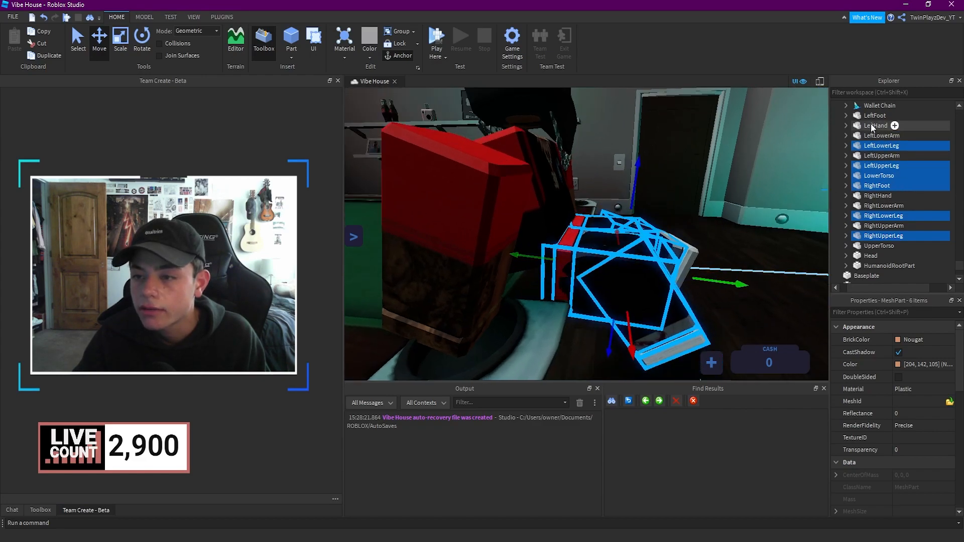
left_click_drag(701, 283, 695, 284)
right_click_drag(694, 284, 693, 284)
left_click_drag(655, 225, 653, 224)
right_click_drag(653, 224, 651, 222)
mouse_move(636, 131)
left_mouse_down()
mouse_move(620, 142)
mouse_move(630, 136)
left_mouse_up()
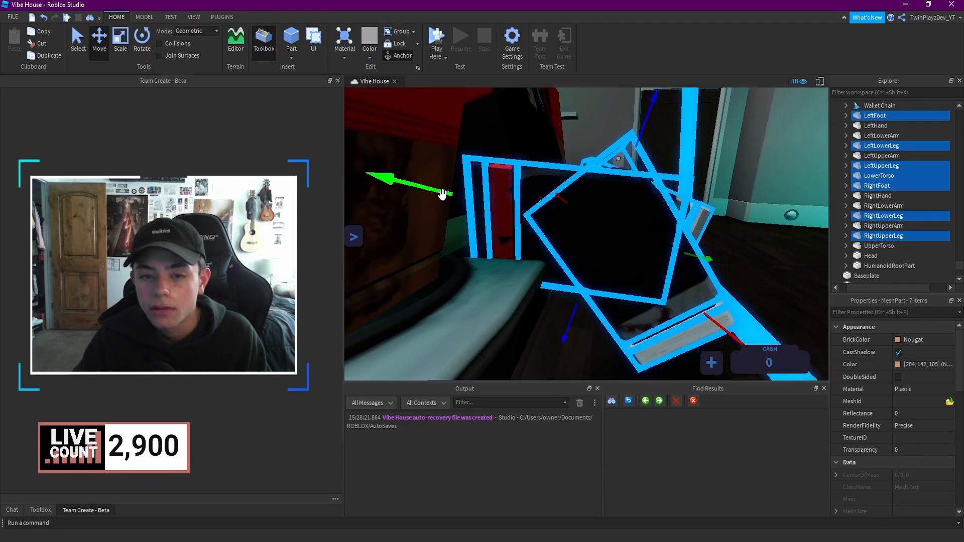
left_click_drag(444, 195, 430, 194)
right_click_drag(431, 193, 429, 192)
left_click_drag(603, 202, 602, 203)
mouse_move(602, 203)
right_mouse_down()
mouse_move(593, 202)
mouse_move(605, 204)
right_mouse_up()
Rotate the avatar copy's head together with its hat, hair, scarf, goggles, chains and other accessories.
scroll(876, 236, "up", 3)
scroll(874, 238, "down", 4)
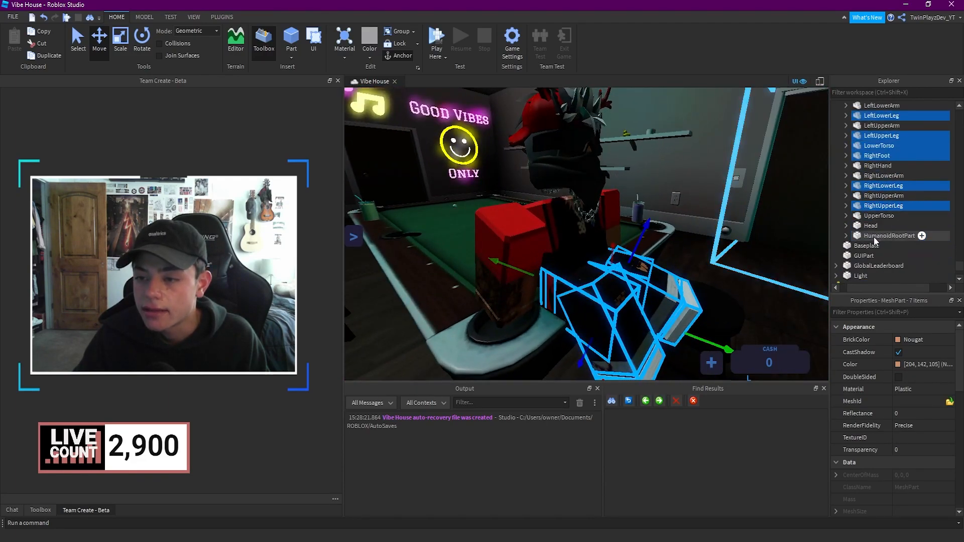
left_click(871, 226)
scroll(867, 233, "up", 6)
left_click(862, 256, "ctrl")
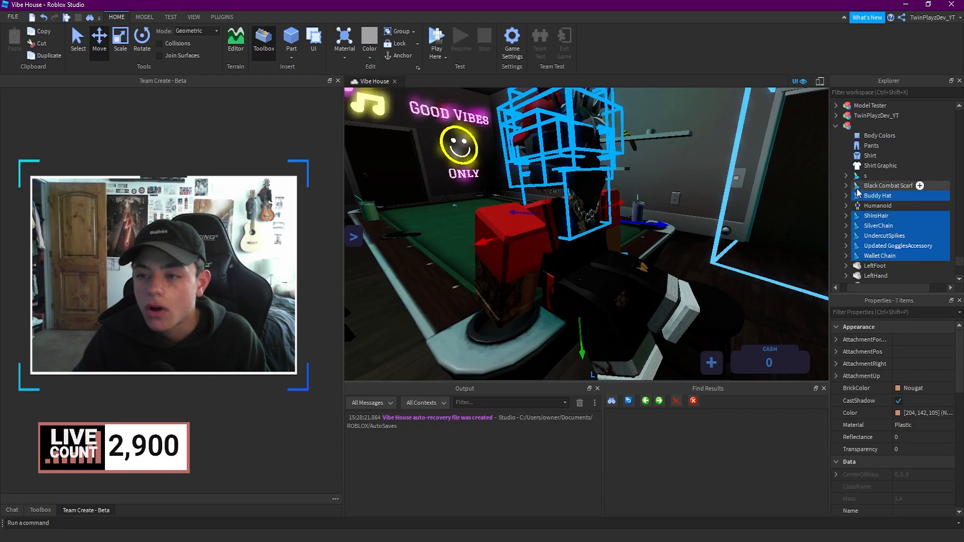
right_click_drag(654, 186, 656, 191)
scroll(657, 191, "down", 3)
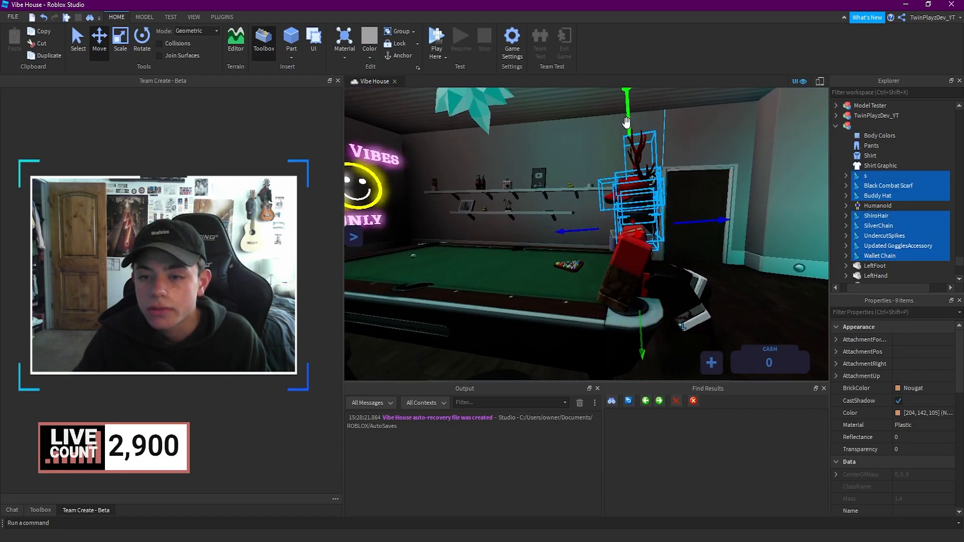
scroll(627, 134, "up", 5)
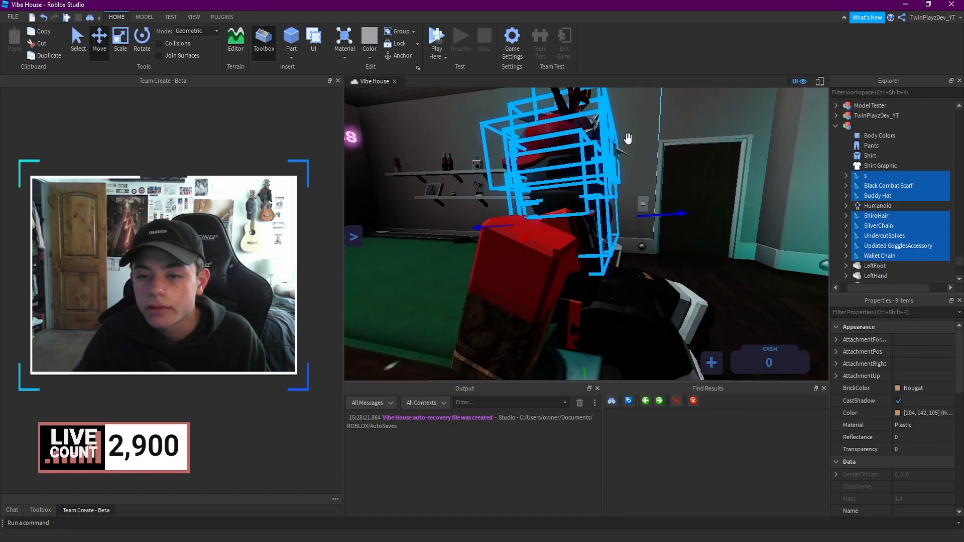
right_click_drag(660, 210, 663, 232)
left_click(142, 41)
key("a")
key("w")
left_click_drag(731, 268, 716, 267)
Collapse and deselect the avatar copy, and examine its finished pose on the pool table from the front of the room.
scroll(716, 267, "down", 5)
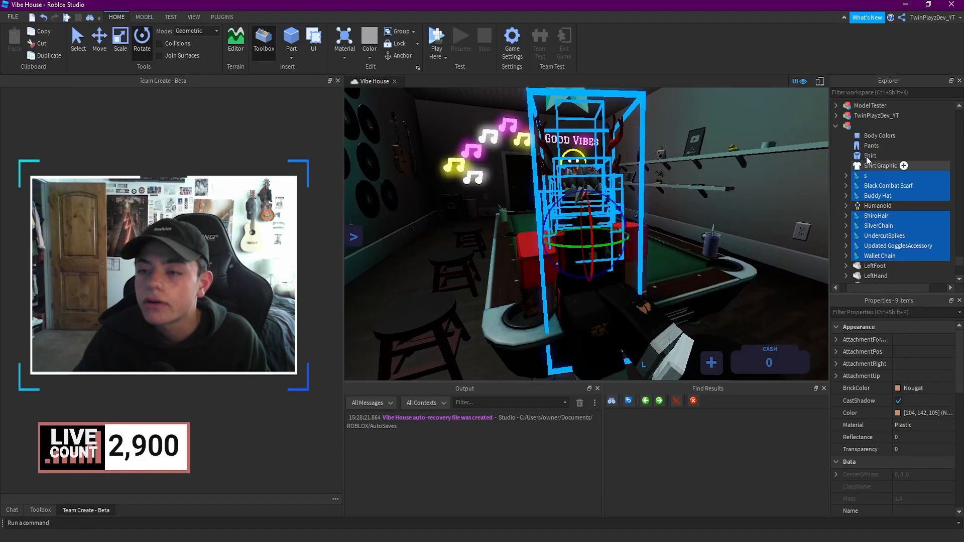
left_click(836, 126)
left_click(679, 155)
key("s")
right_click_drag(679, 155, 680, 155)
key("w")
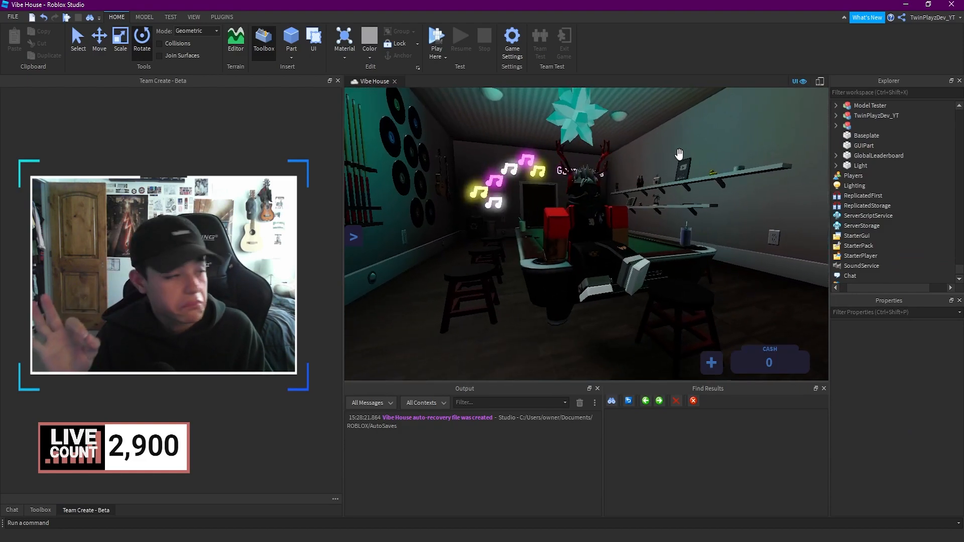
key("s")
right_click_drag(679, 156, 676, 169)
Enable CastShadow on the game room's ceiling part.
left_click(628, 159)
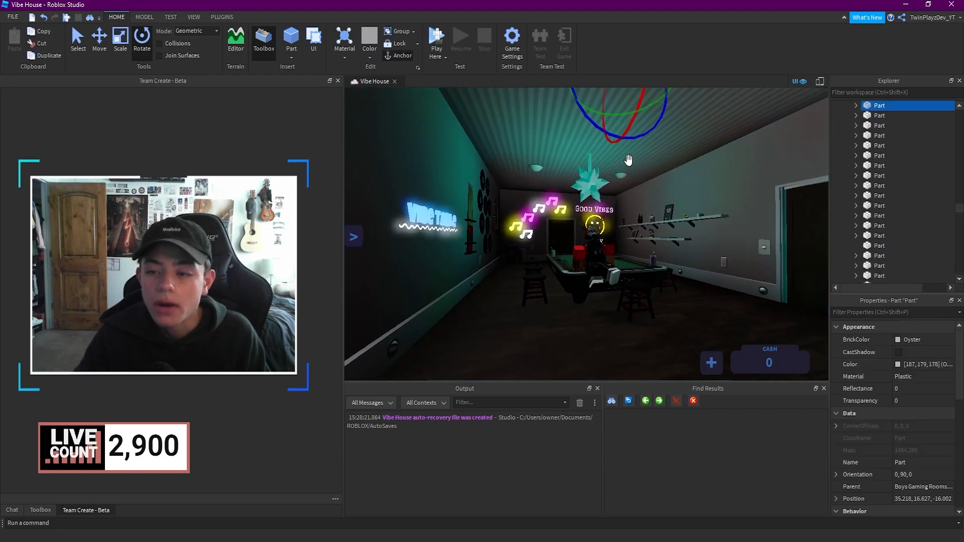
left_click(899, 352)
key("s")
right_click_drag(622, 182, 627, 159)
left_click(628, 159)
key("w")
key("w")
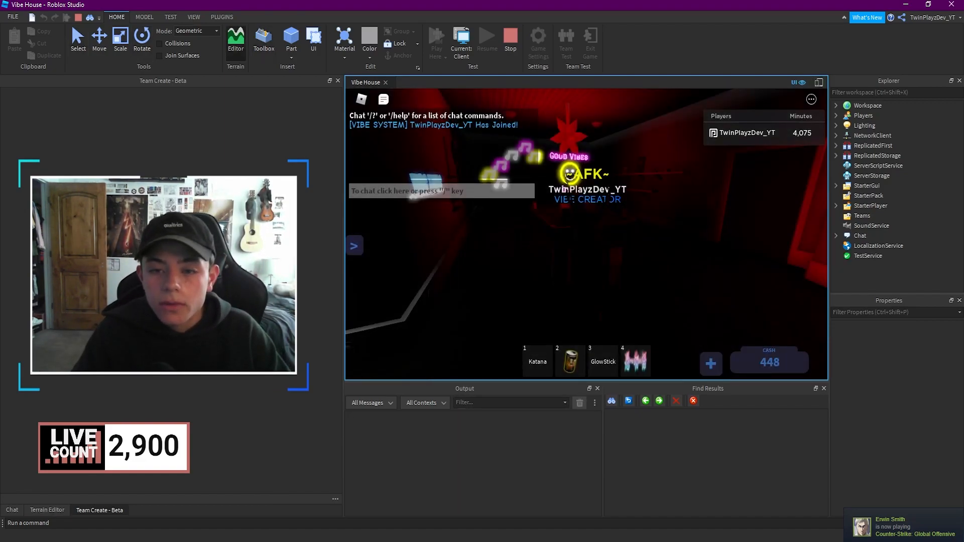
Hide the chat in the play test and walk the avatar across the dark game room to the door.
left_click(383, 99)
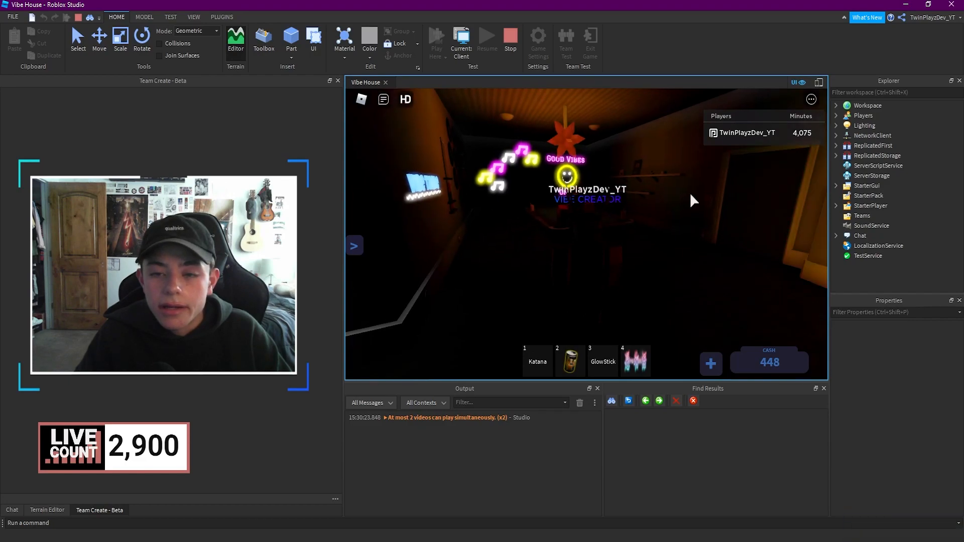
right_click_drag(690, 192, 674, 185)
key("w")
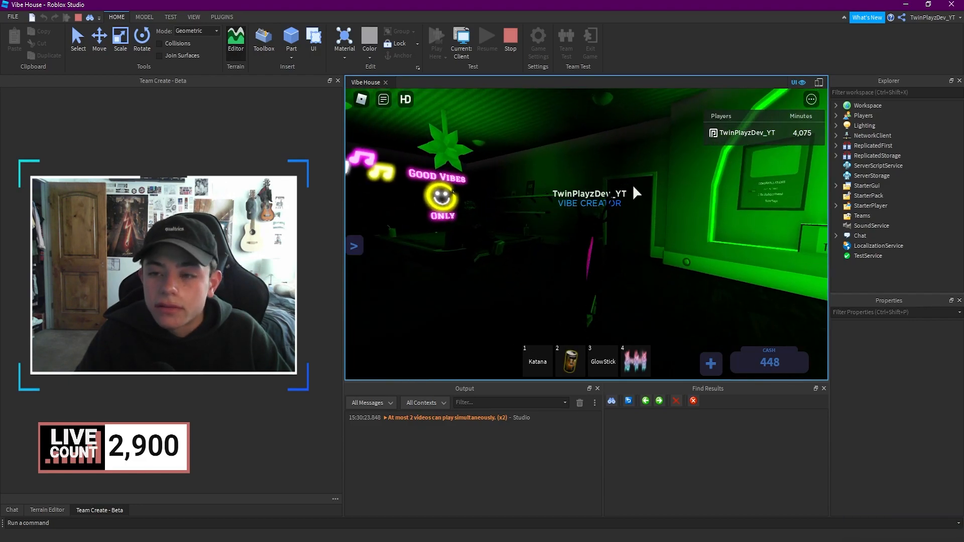
left_click(799, 81)
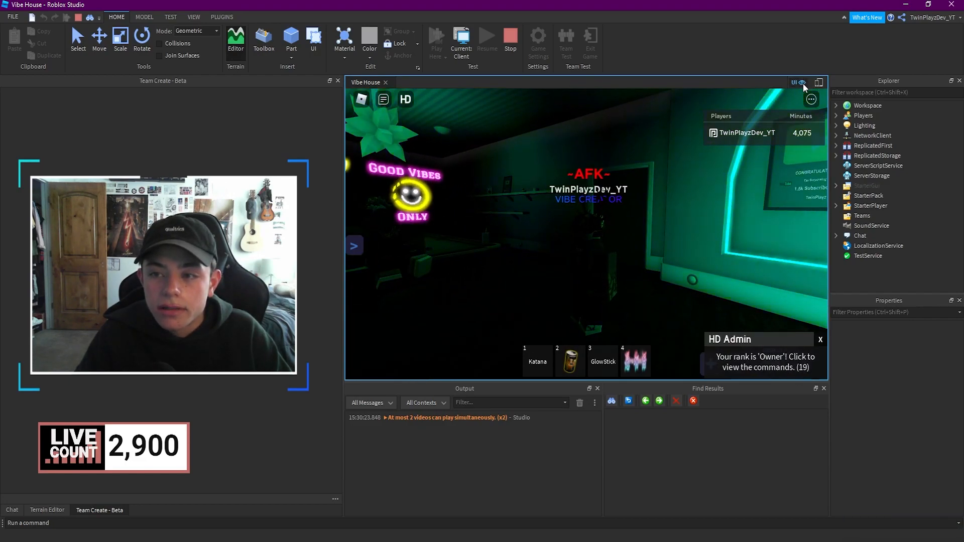
left_click(803, 84)
left_click(691, 200)
key("w")
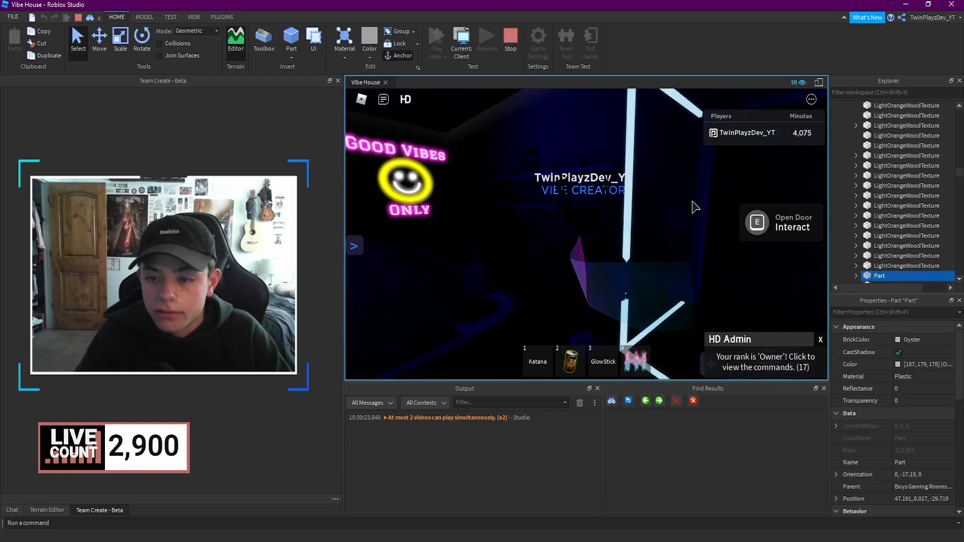
right_click_drag(695, 206, 691, 200)
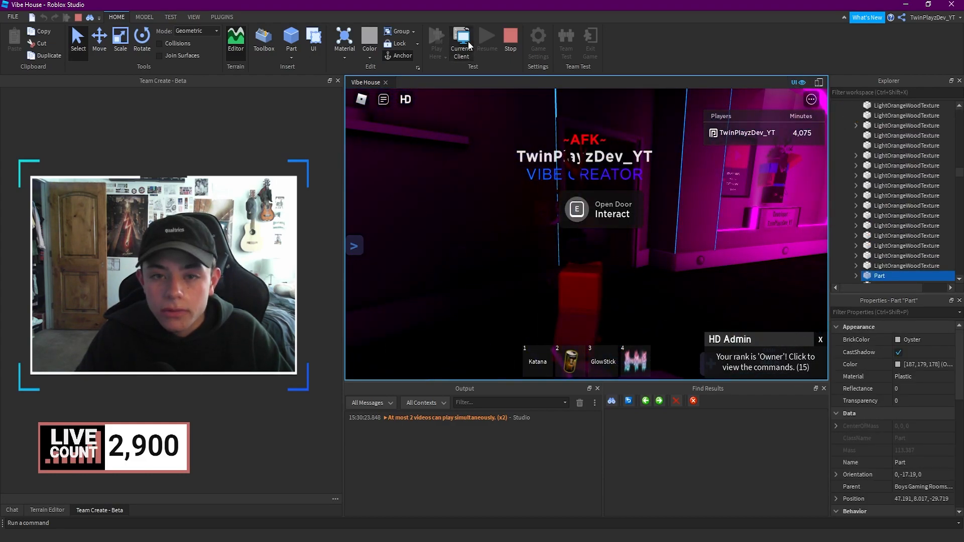
Turn on the game room's lights with the wall switch beside the door.
left_click(468, 42)
left_click(467, 40)
key("w")
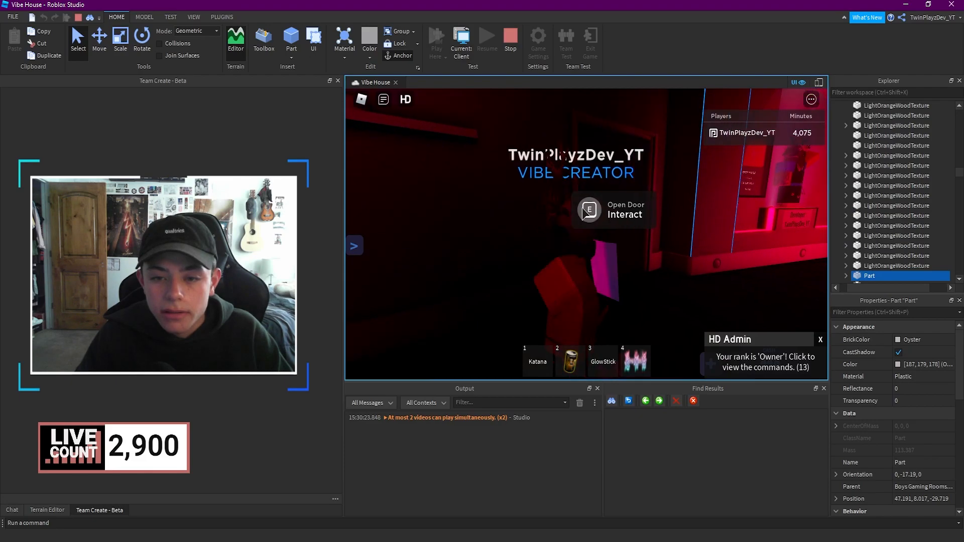
left_click(475, 236)
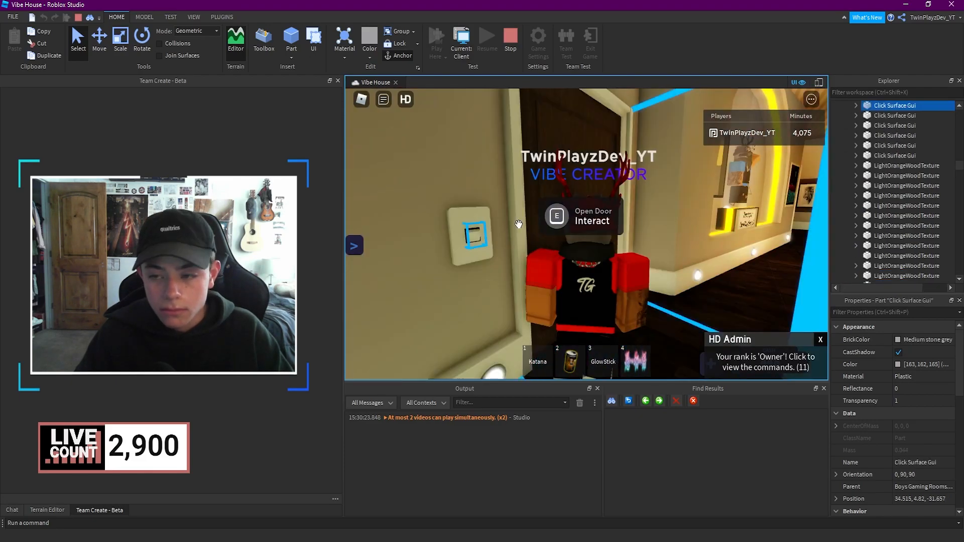
Walk the avatar around the lit room to examine the posed copy on the pool table.
key("w")
right_click_drag(623, 224, 668, 226)
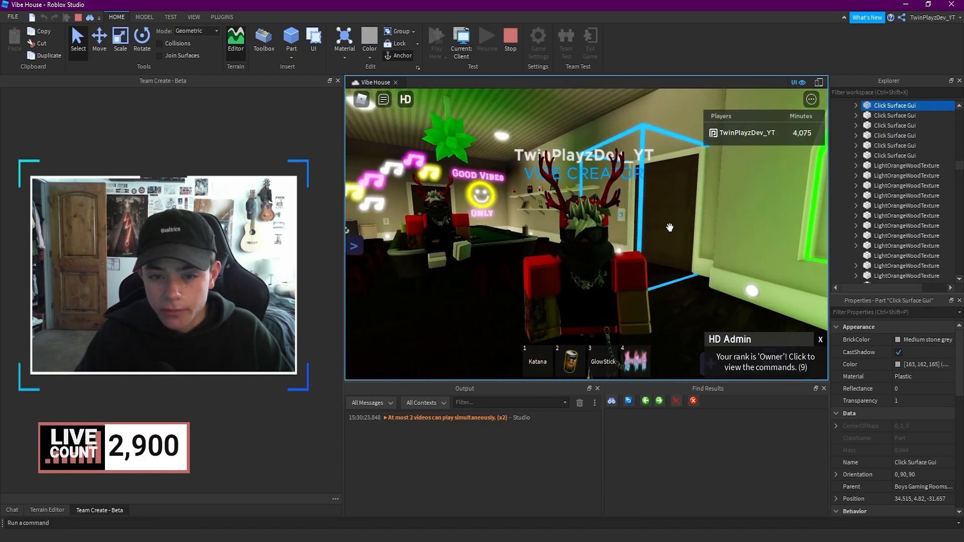
scroll(668, 226, "up", 5)
scroll(587, 233, "down", 5)
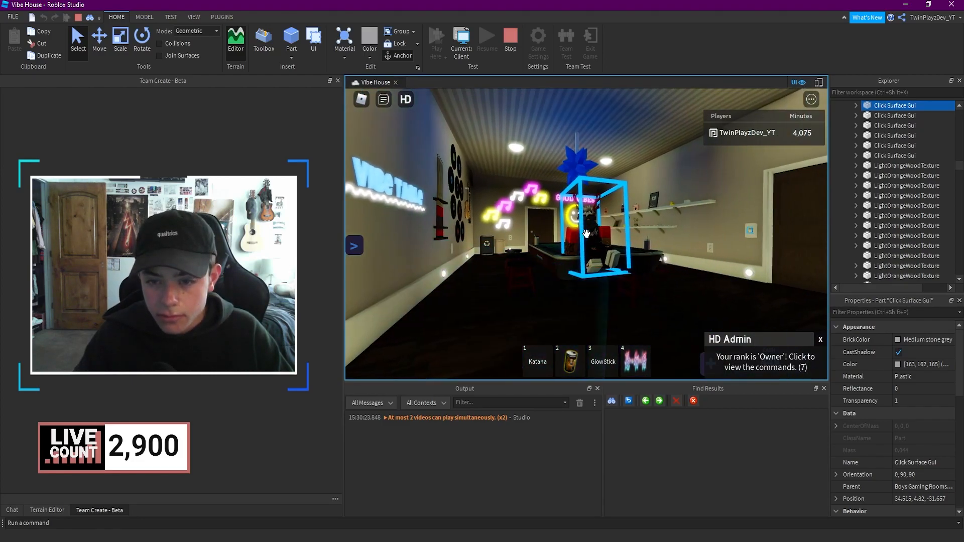
right_click_drag(586, 234, 586, 233)
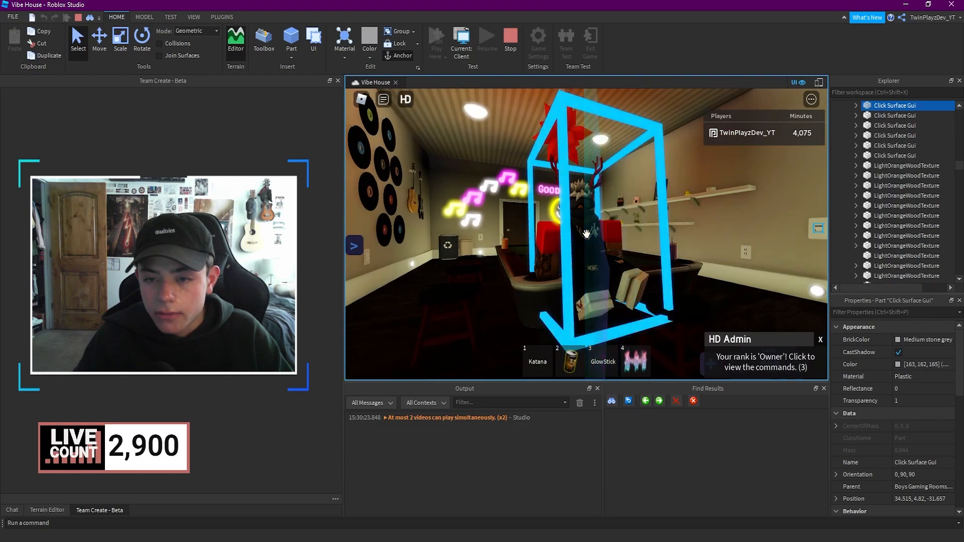
key("s")
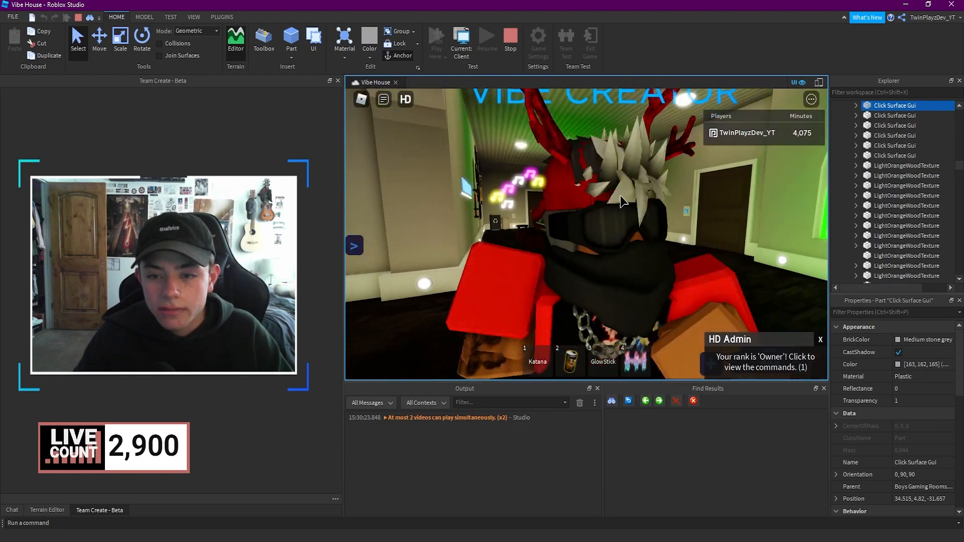
Switch the play test to the server view and frame the posed avatar with the neon signs behind it.
left_click(461, 42)
right_click_drag(664, 202, 621, 190)
key("w")
key("s")
key("w")
key("w")
key("s")
key("a")
key("w")
key("s")
key("s")
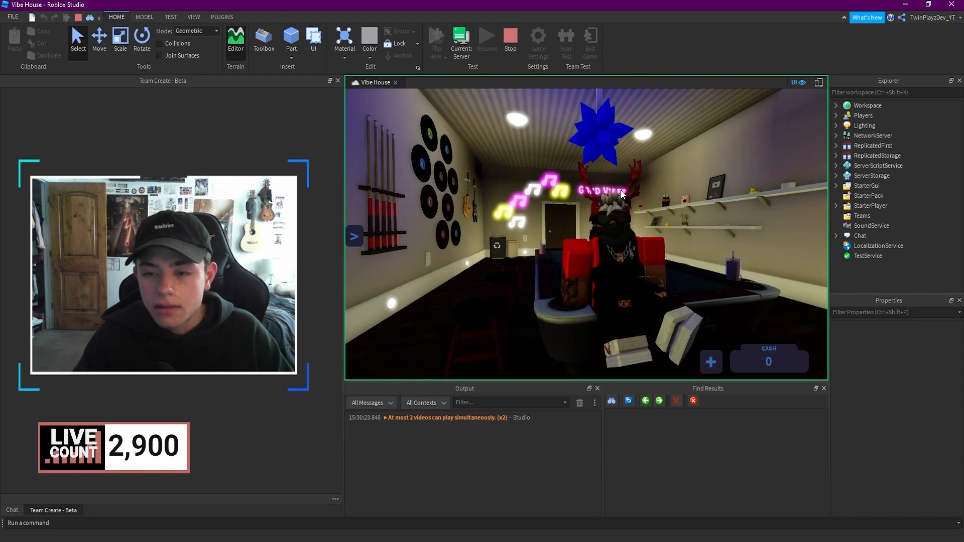
key("d")
key("s")
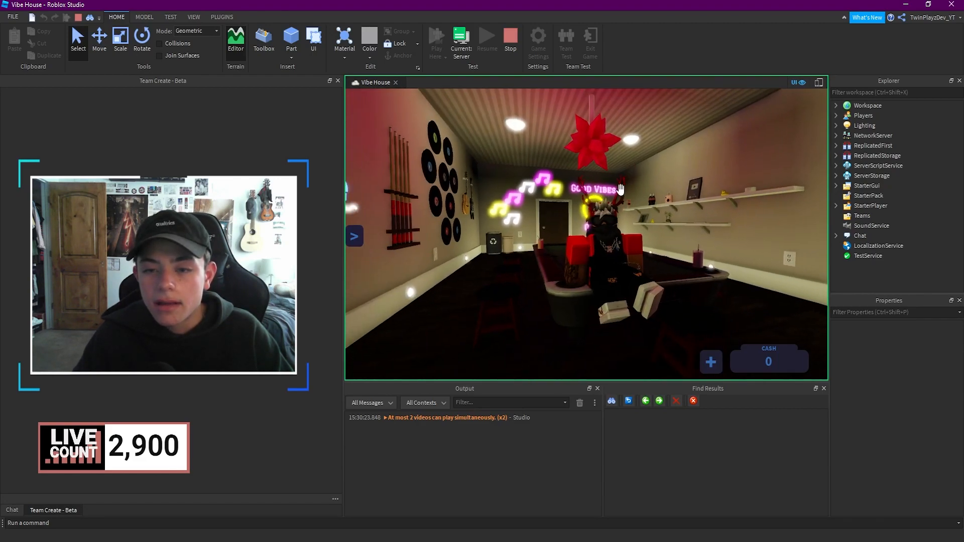
key("w")
key("w")
right_click_drag(621, 189, 621, 189)
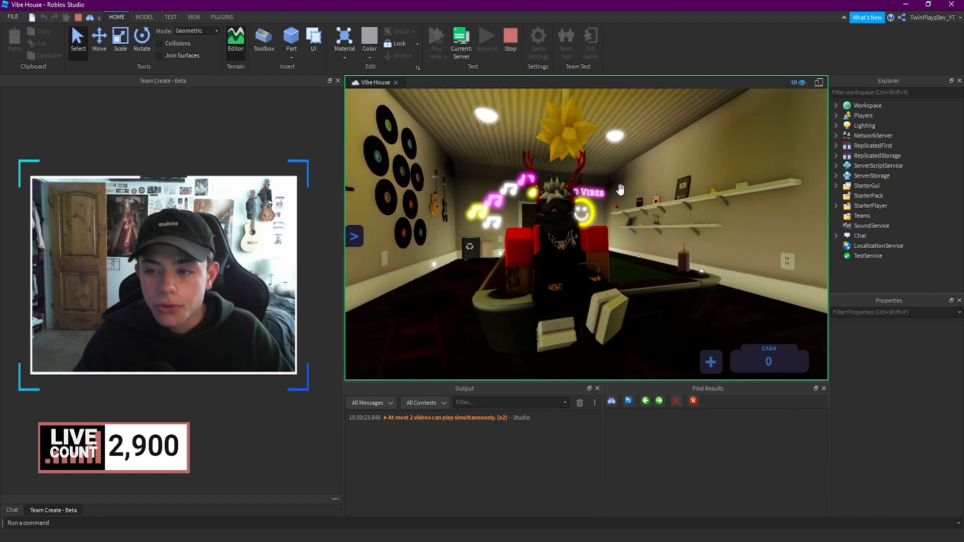
Hide the game's user interface and reframe the seated avatar at the pool table's corner beside the Good Vibes Only sign.
left_click(797, 85)
key("a")
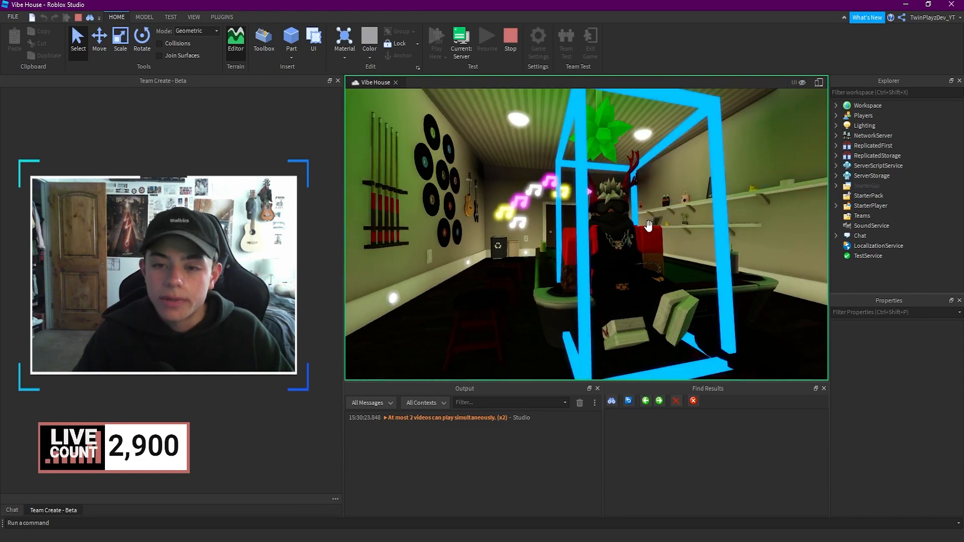
right_click_drag(683, 186, 684, 186)
key("s")
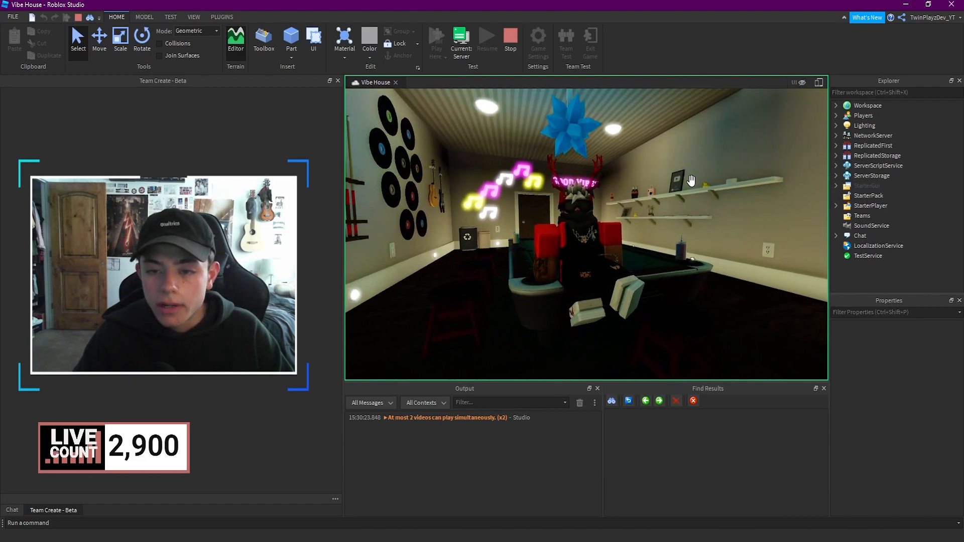
key("w")
key("a")
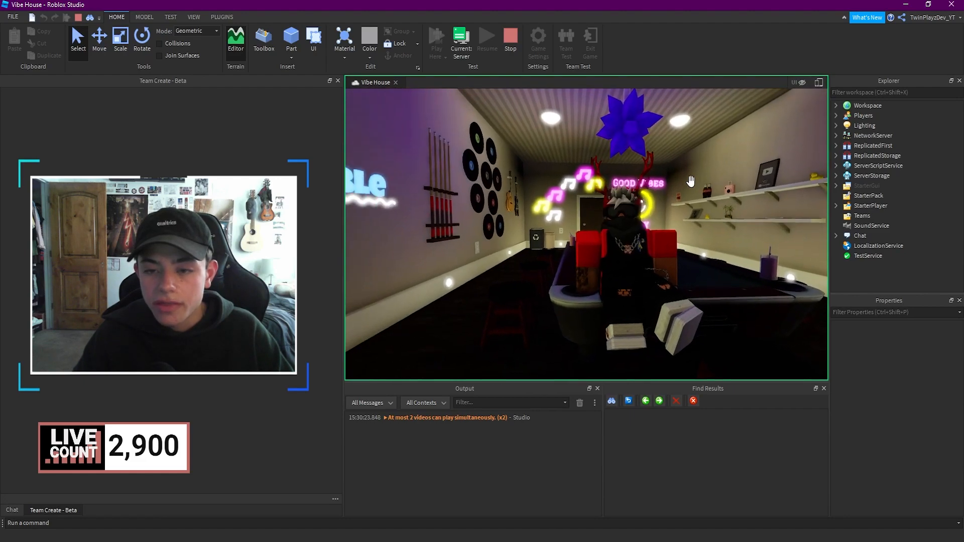
key("s")
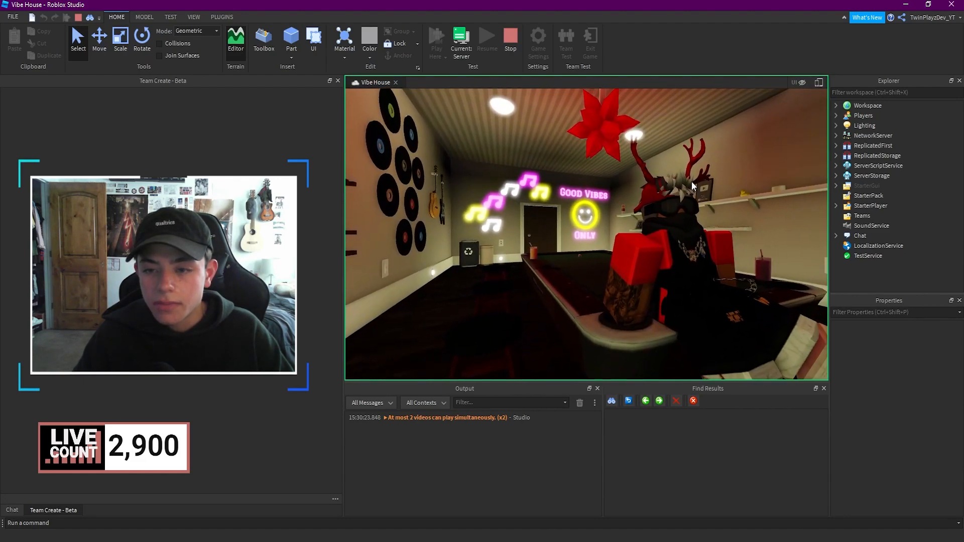
key("s")
right_click_drag(691, 182, 691, 181)
key("w")
key("d")
key("s")
key("w")
key("s")
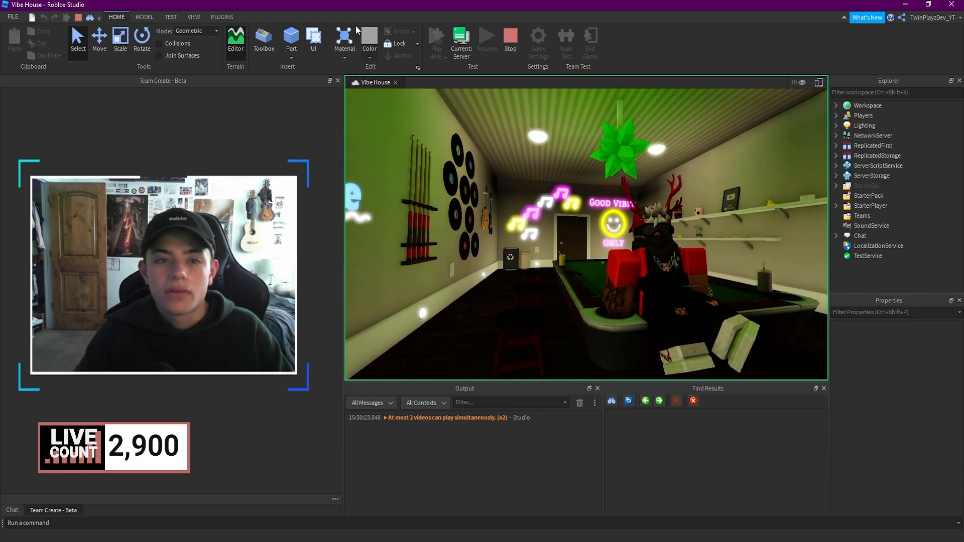
Take a screenshot of the framed avatar on the pool table.
left_click(200, 15)
left_click(170, 17)
left_click(146, 16)
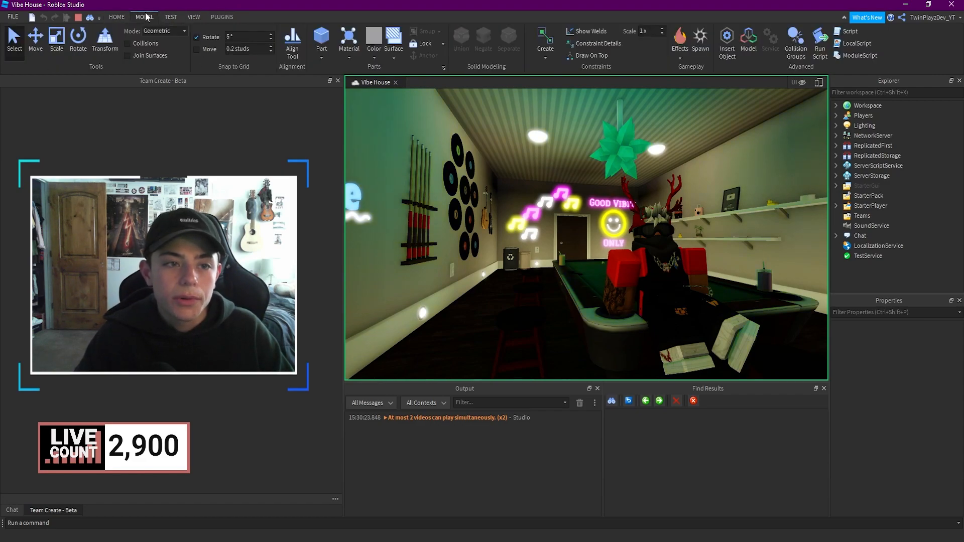
left_click(191, 18)
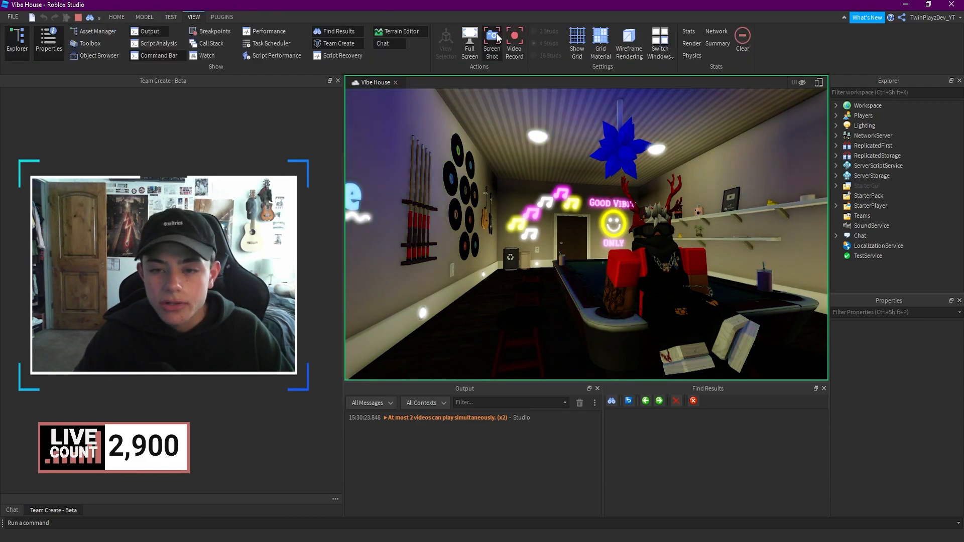
left_click(119, 16)
Examine closer and wider framings of the seated avatar against the neon signs and pool table.
right_click_drag(617, 178, 616, 178)
scroll(614, 178, "down", 5)
scroll(615, 177, "up", 5)
scroll(615, 176, "down", 4)
scroll(614, 174, "up", 4)
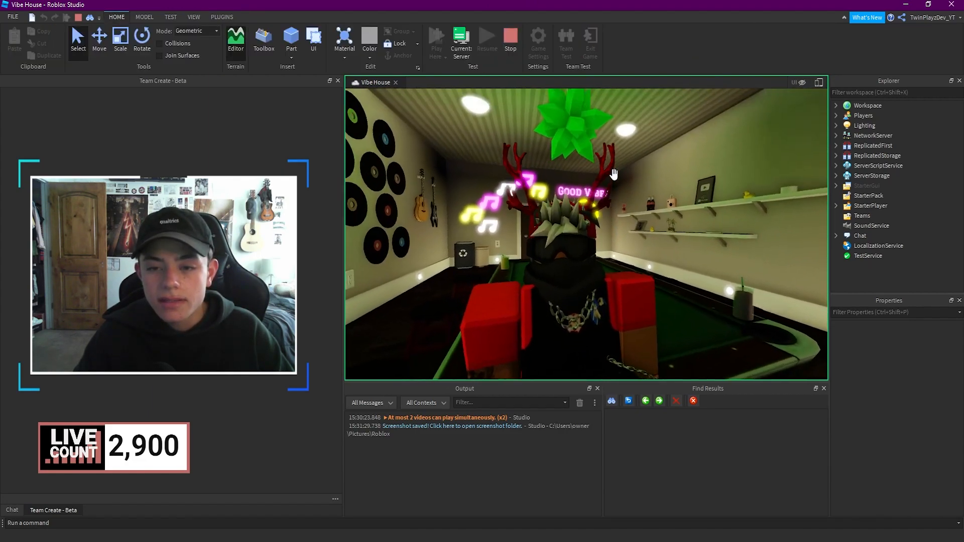
scroll(614, 174, "down", 5)
scroll(615, 174, "up", 4)
scroll(615, 175, "down", 4)
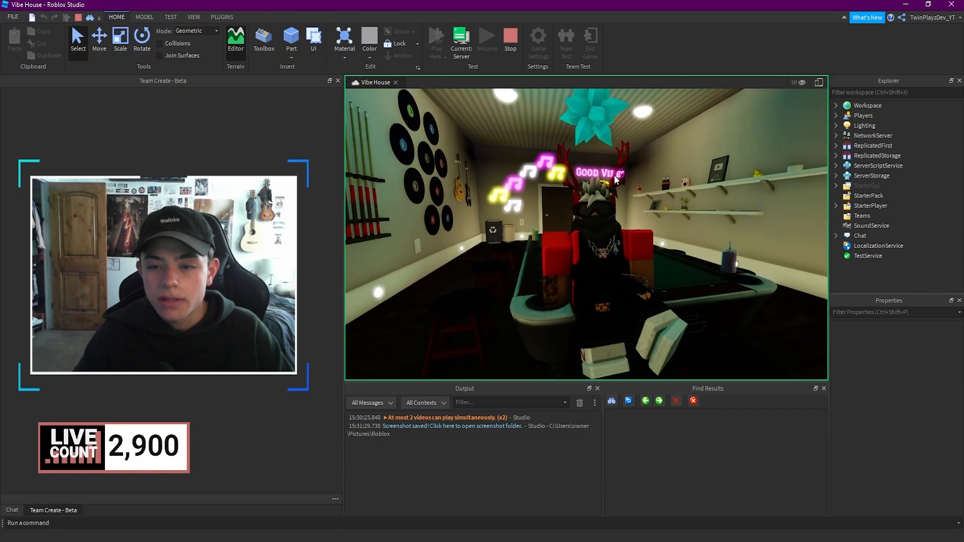
scroll(614, 175, "down", 2)
scroll(614, 175, "up", 5)
right_click_drag(614, 175, 614, 176)
scroll(614, 175, "down", 1)
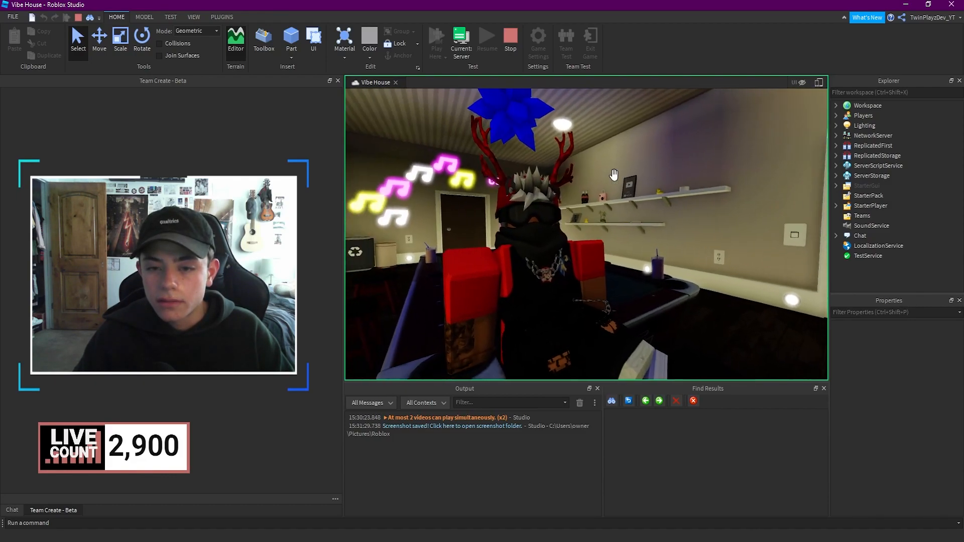
Take another screenshot with the whole seated avatar, the pool table's corner and the neon signs in frame.
scroll(614, 175, "down", 4)
scroll(615, 179, "up", 1)
scroll(614, 176, "up", 3)
scroll(614, 176, "down", 4)
scroll(614, 174, "up", 1)
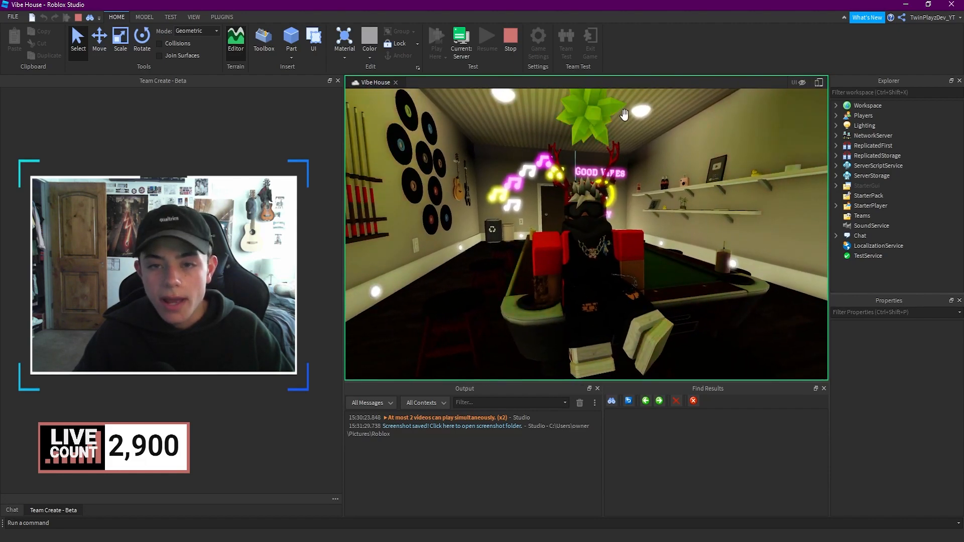
left_click(193, 17)
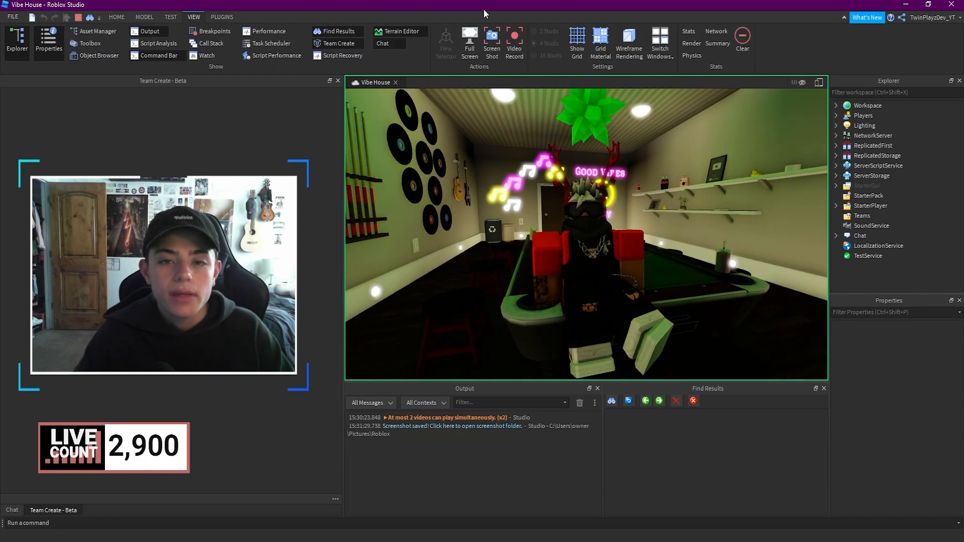
left_click(492, 38)
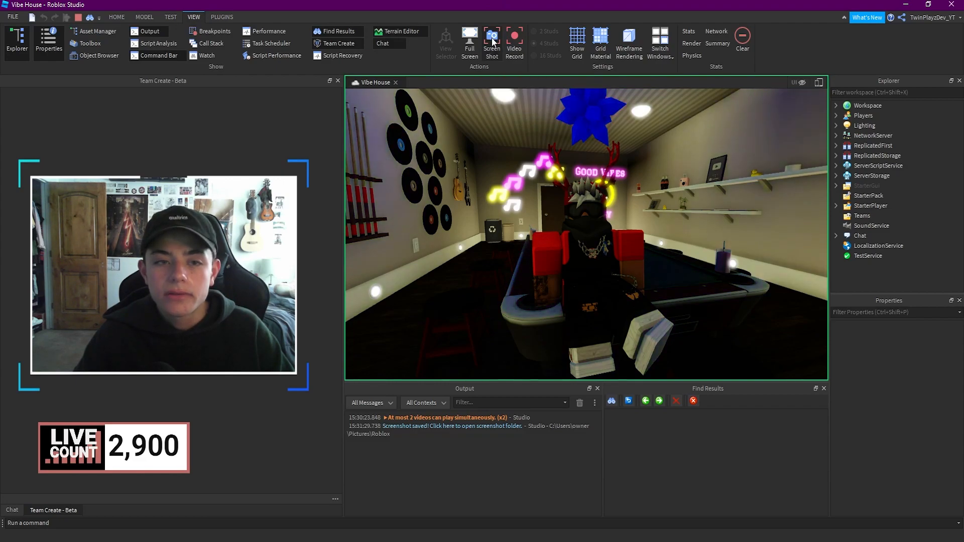
Stop the play test and delete the unnamed avatar copy standing on the grass.
left_click(124, 17)
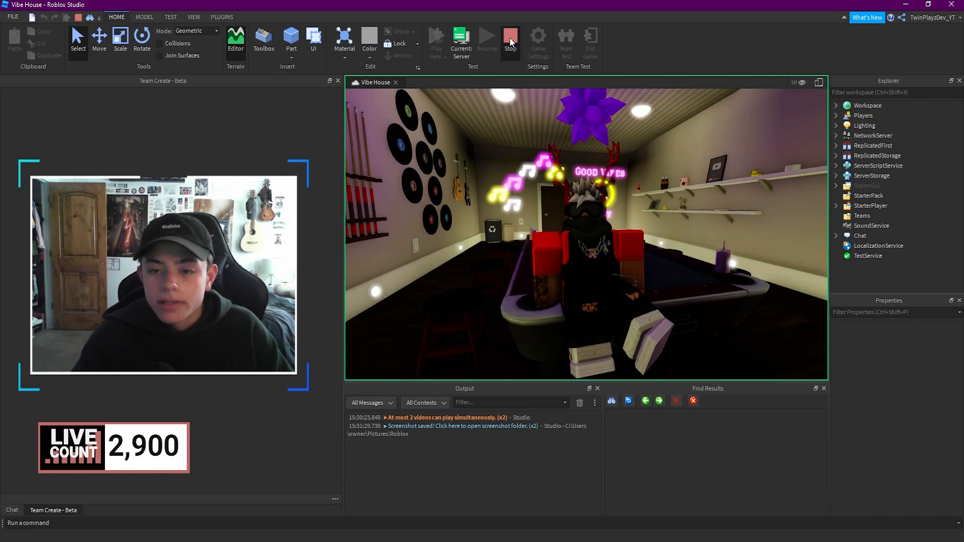
key("shift+F5")
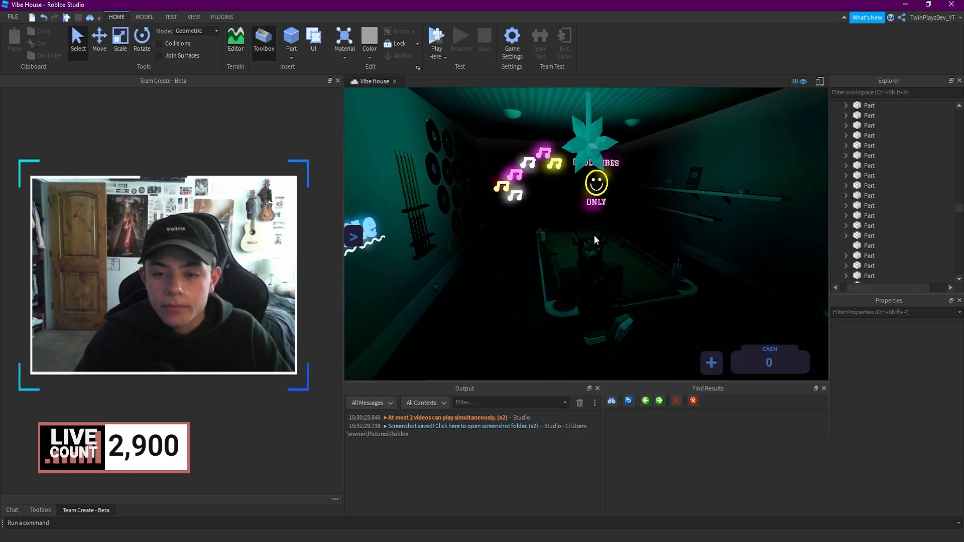
left_click_drag(593, 277, 521, 263)
scroll(521, 263, "up", 3)
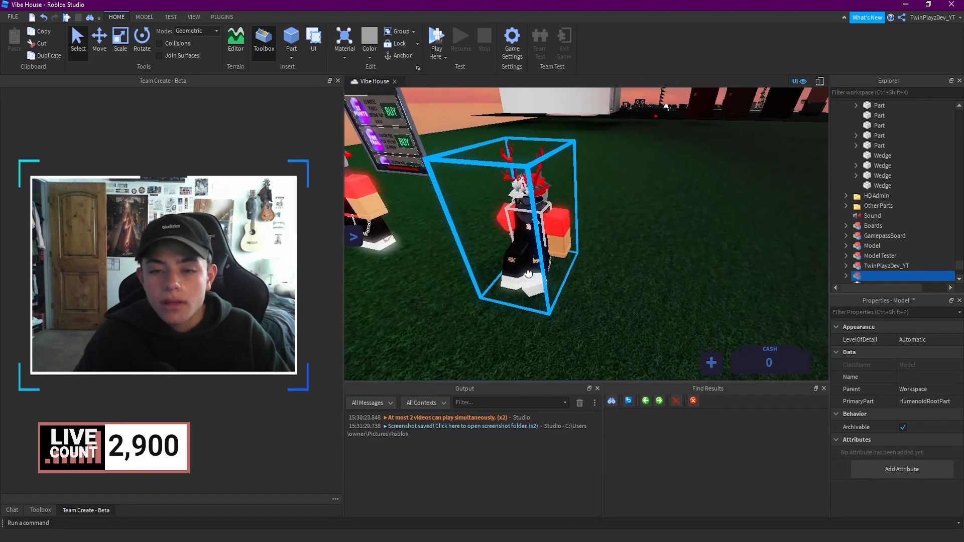
key("Delete")
scroll(899, 256, "down", 3)
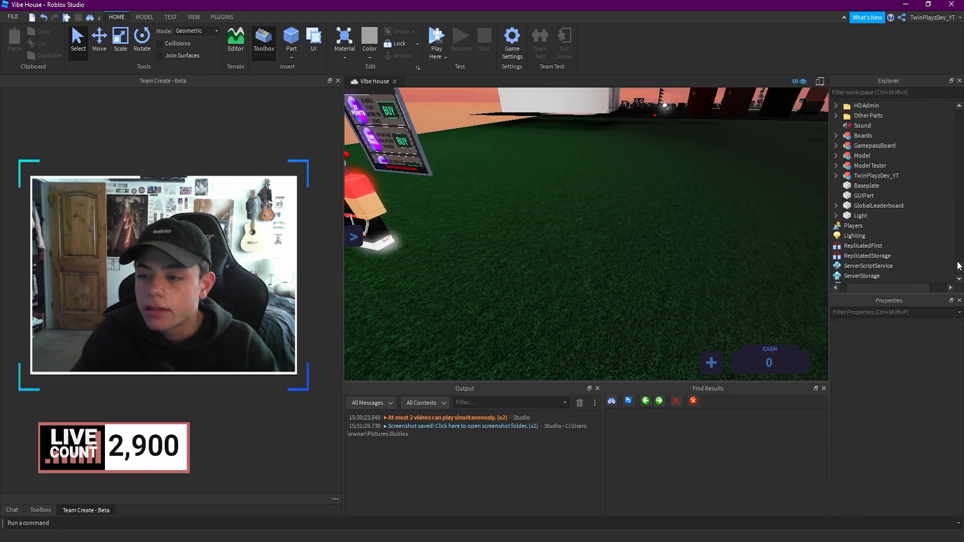
Move the remaining avatar model slightly forward on the grass near the Gamepass Store board.
left_click_drag(959, 268, 958, 207)
scroll(884, 144, "up", 10)
scroll(833, 144, "down", 2)
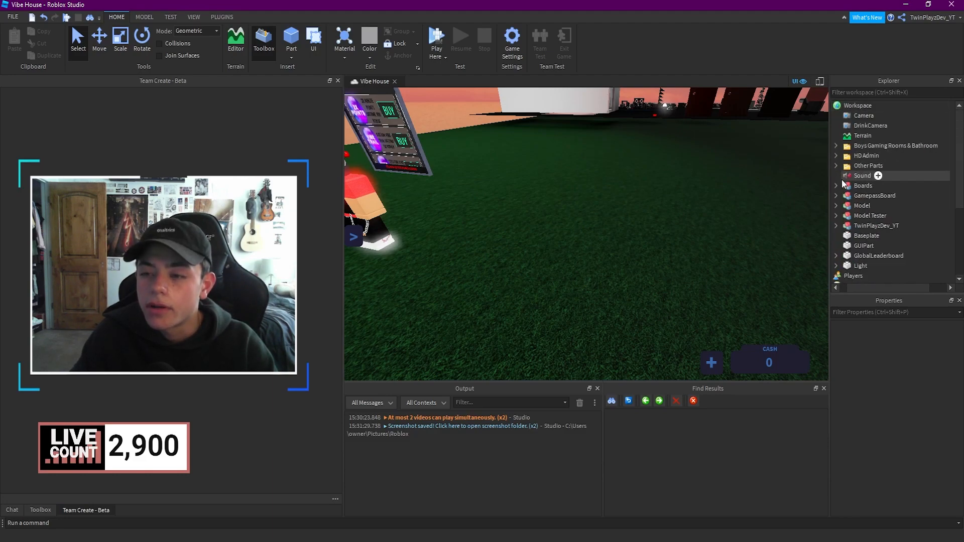
right_click_drag(610, 204, 610, 205)
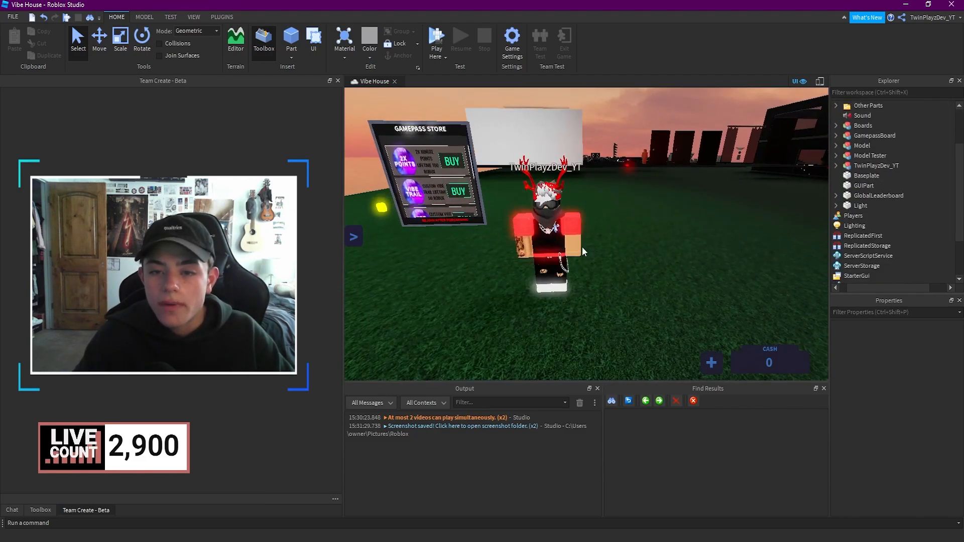
left_click(608, 248)
right_click_drag(609, 248, 608, 248)
left_click_drag(605, 251, 638, 294)
left_click(693, 281)
right_click_drag(693, 281, 693, 284)
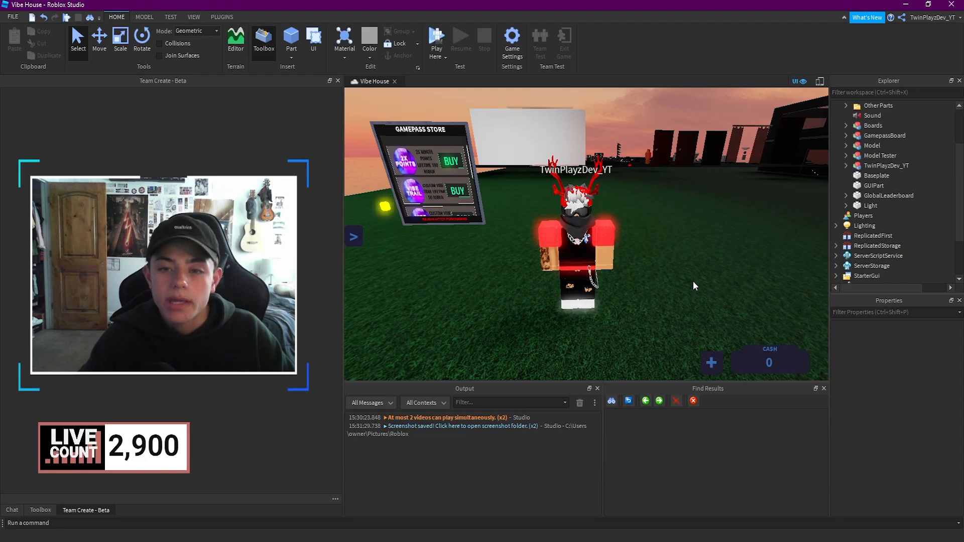
Clear the Name property of the avatar model near the Gamepass Store board.
scroll(690, 281, "up", 4)
left_click(690, 281)
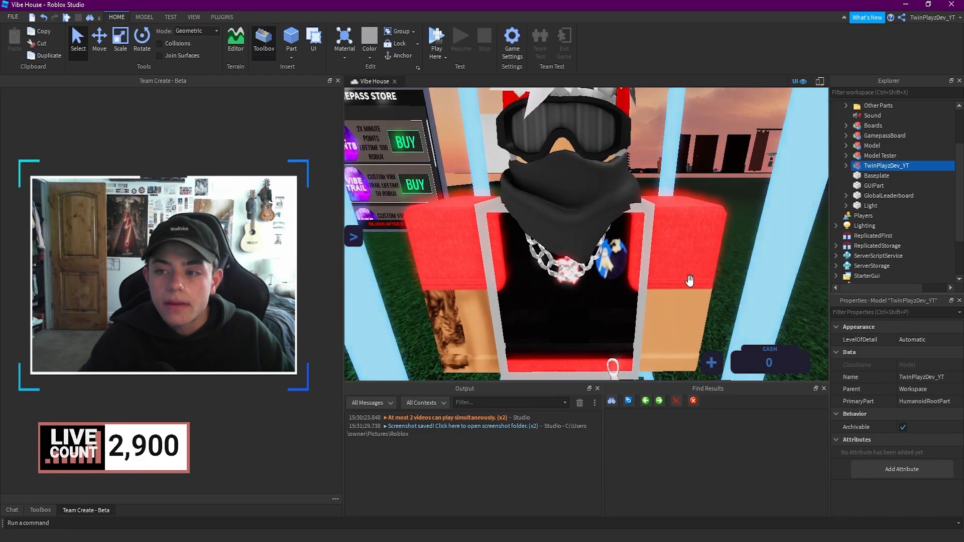
scroll(689, 281, "down", 5)
left_click(694, 256)
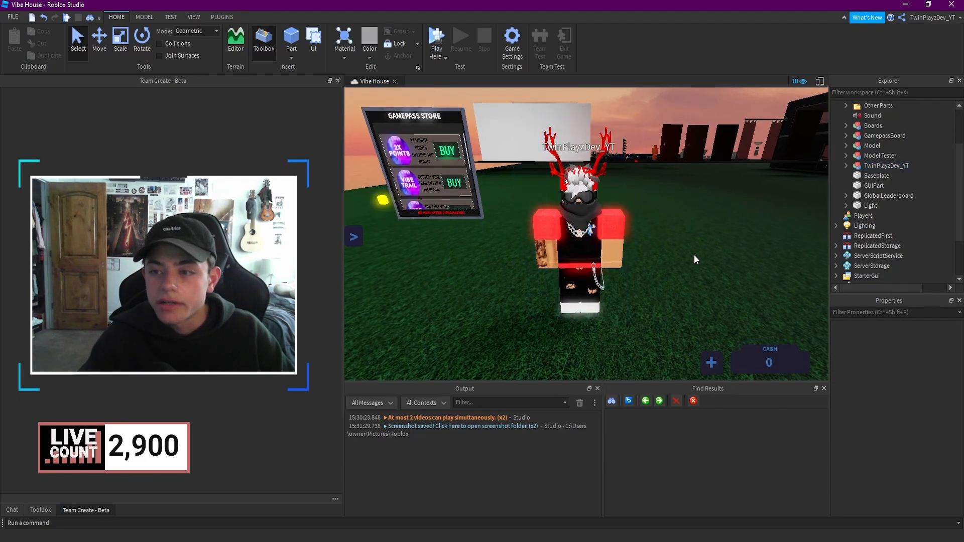
scroll(693, 255, "up", 1)
left_click(610, 246)
left_click(706, 288)
left_click(871, 166)
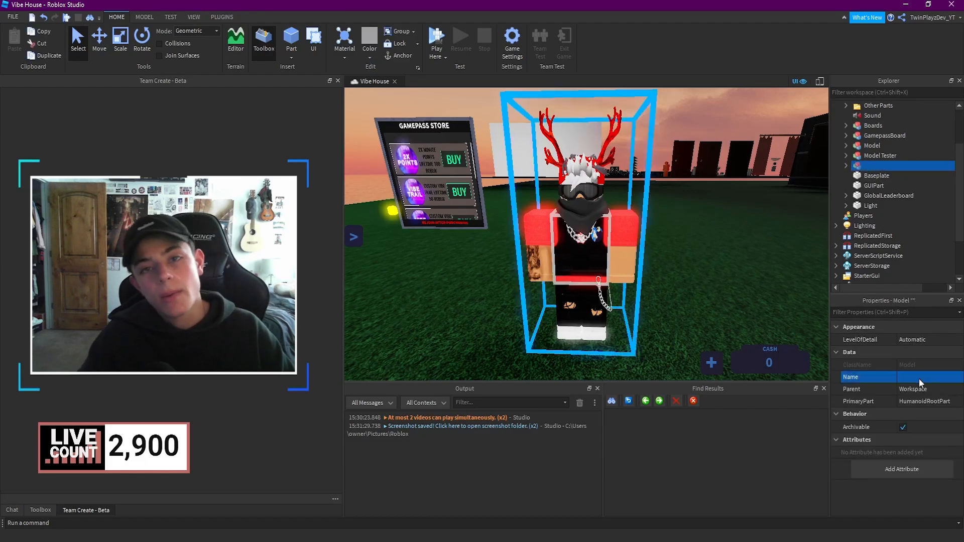
Select all eight accessories of the unnamed avatar model together with its Head and rotate them slightly.
left_click(845, 166)
scroll(877, 181, "down", 1)
scroll(878, 182, "down", 1)
left_click(874, 196)
scroll(870, 201, "down", 2)
scroll(870, 198, "up", 2)
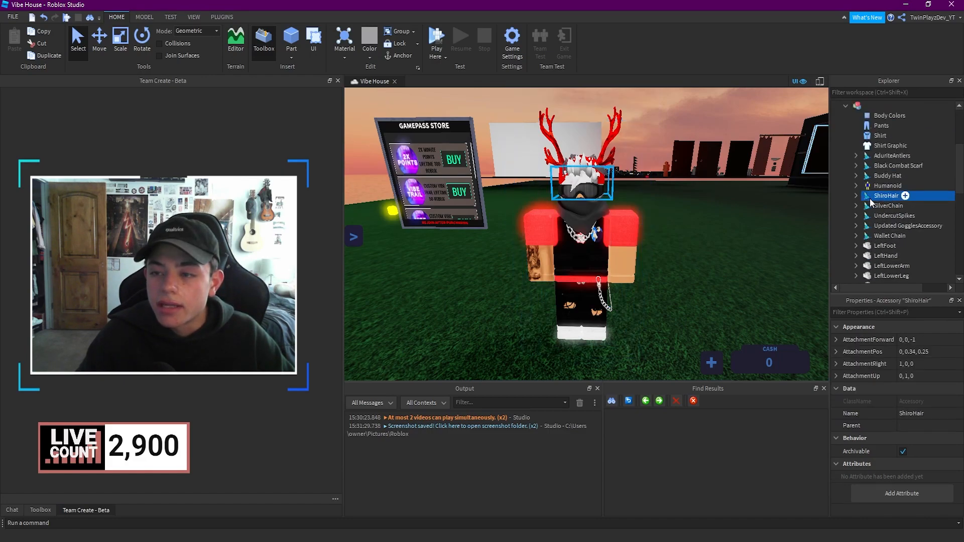
left_click(868, 176)
left_click(872, 165, "ctrl")
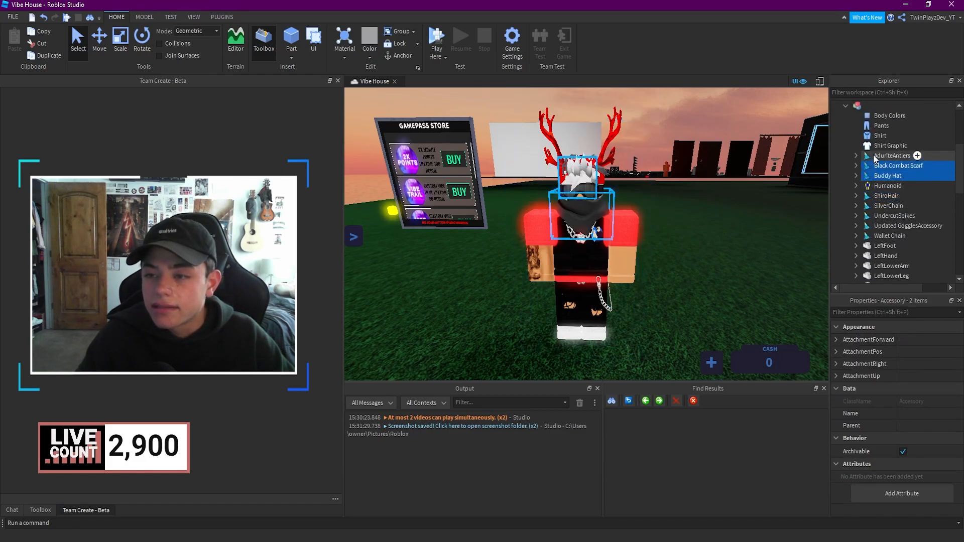
left_click(874, 196, "ctrl")
left_click(872, 205, "ctrl")
left_click(870, 216, "ctrl")
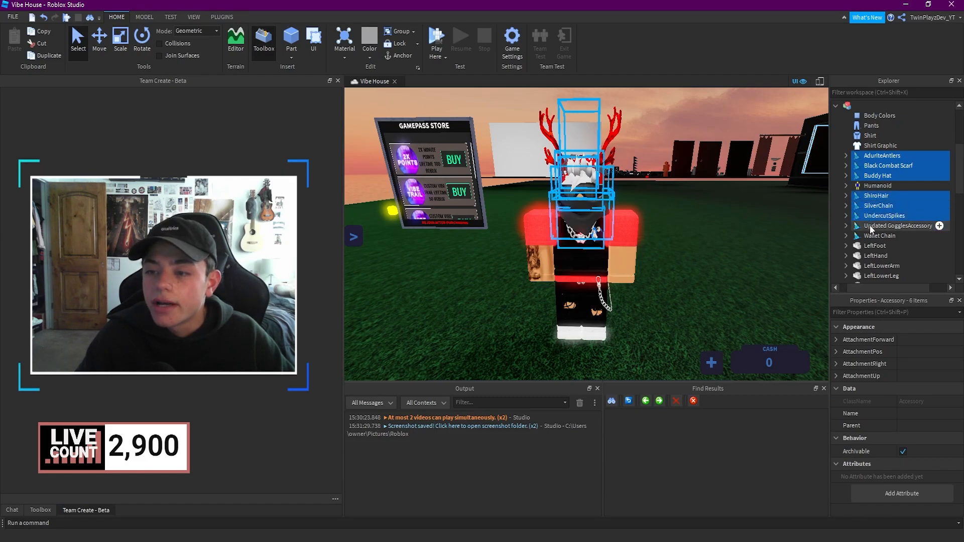
scroll(869, 230, "down", 4)
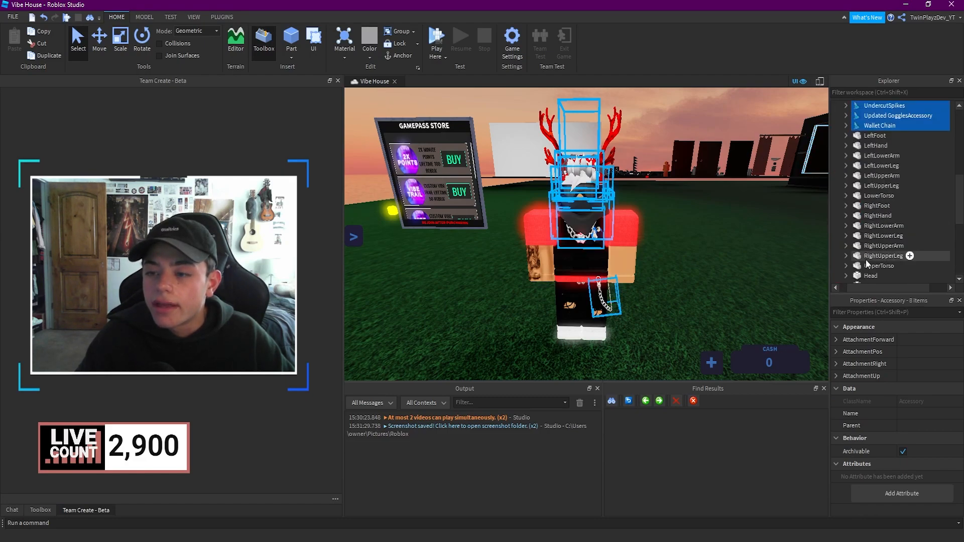
left_click(869, 275, "ctrl")
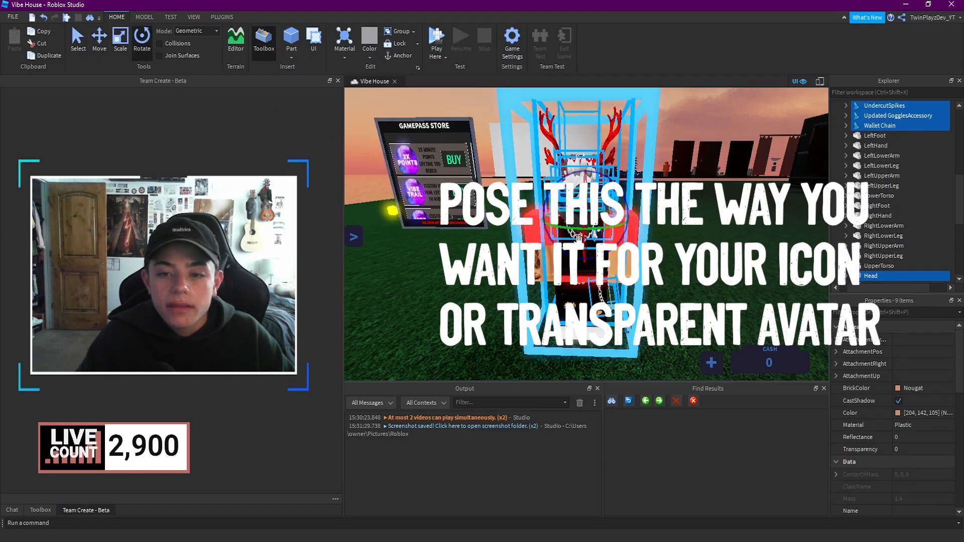
left_click_drag(594, 229, 601, 228)
left_click(664, 247)
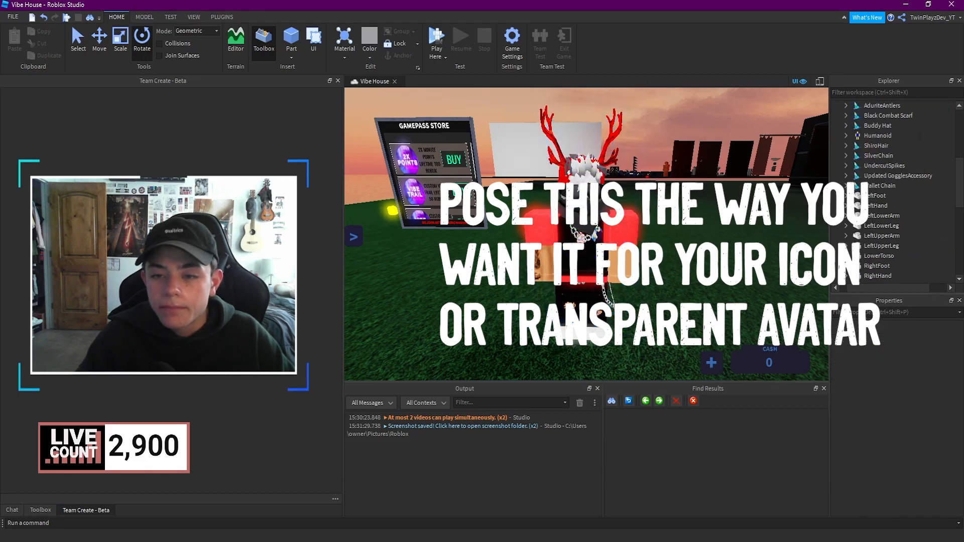
Try rotating the avatar's RightLowerArm on its own and undo the rotation.
right_click_drag(667, 246, 674, 237)
scroll(865, 222, "down", 2)
left_click(865, 164)
left_click(867, 156)
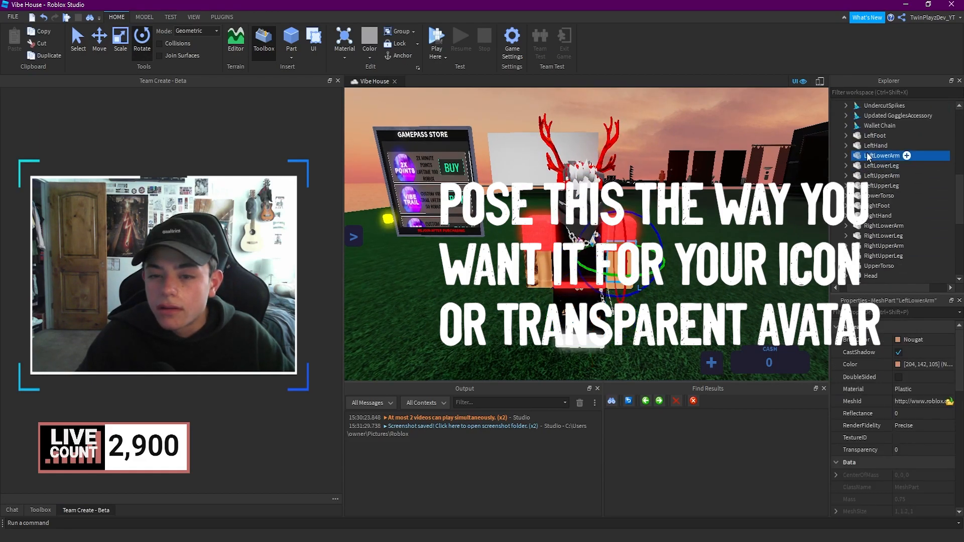
left_click(868, 176)
left_click(873, 226)
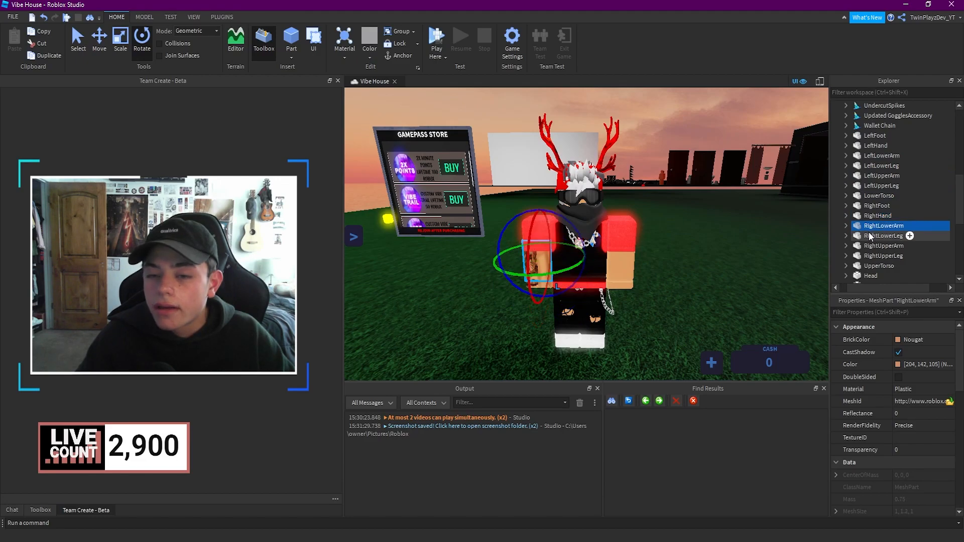
right_click_drag(645, 266, 610, 265)
key("w")
key("a")
key("s")
left_click_drag(536, 246, 533, 243)
left_click_drag(507, 201, 504, 202)
key("ctrl+z")
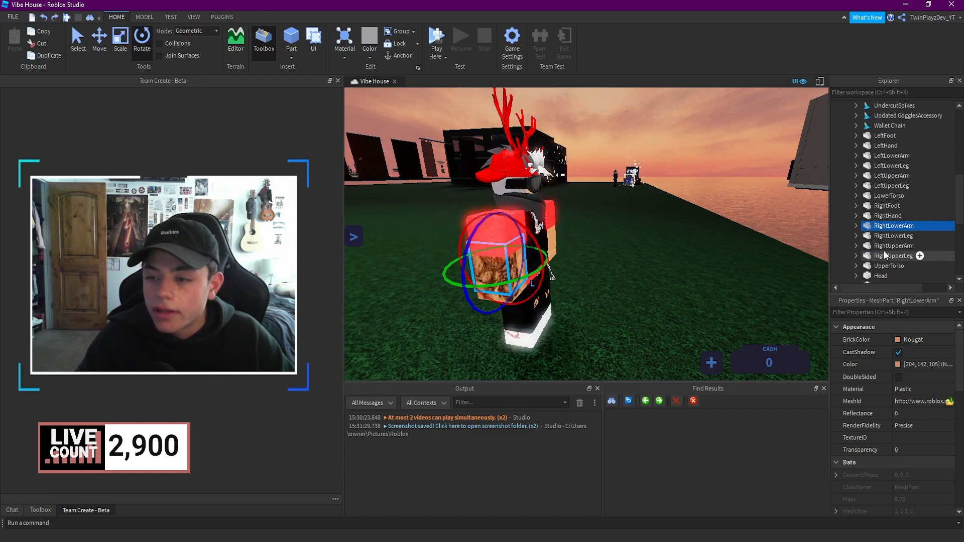
Rotate RightLowerArm together with RightHand into a forward bend and shift them to meet the upper arm.
scroll(894, 233, "down", 1)
left_click(883, 185, "ctrl")
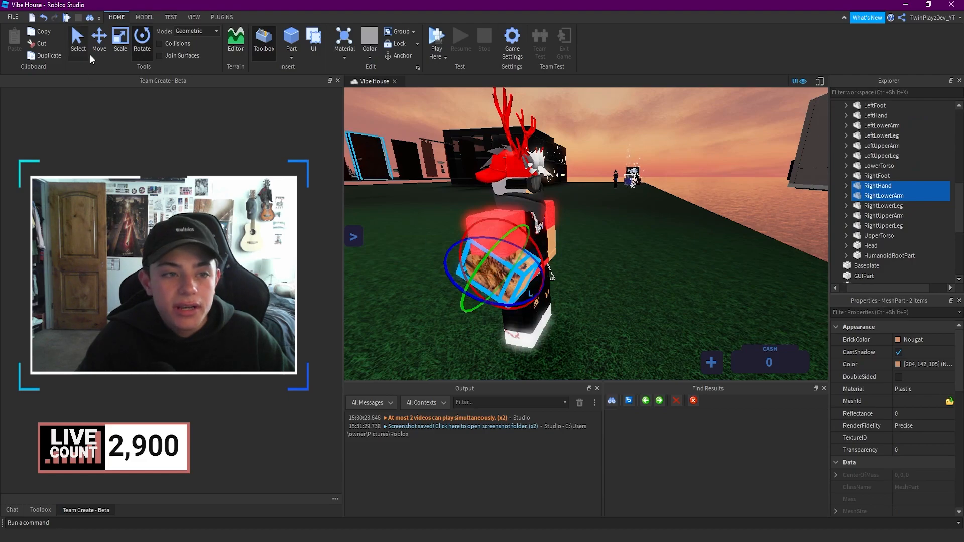
left_click(99, 41)
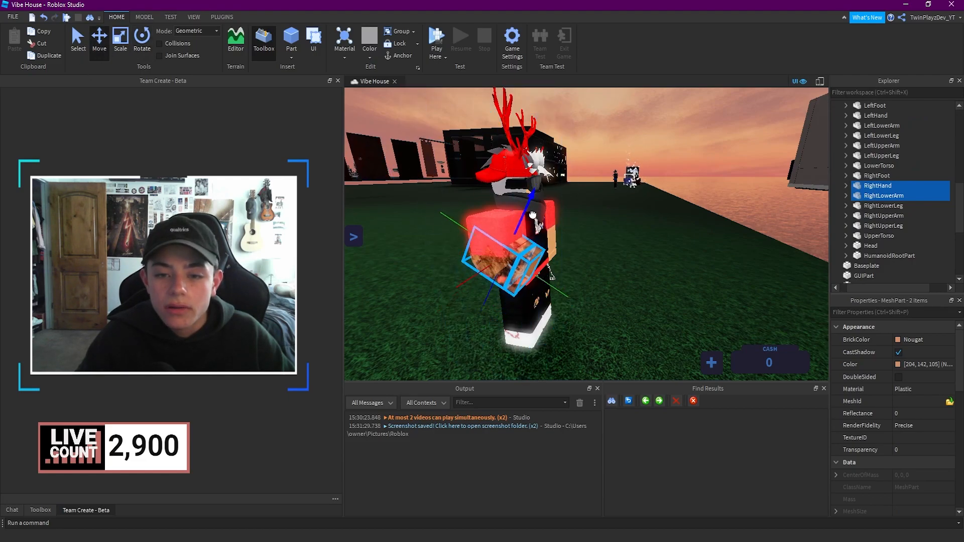
right_click_drag(466, 226, 640, 218)
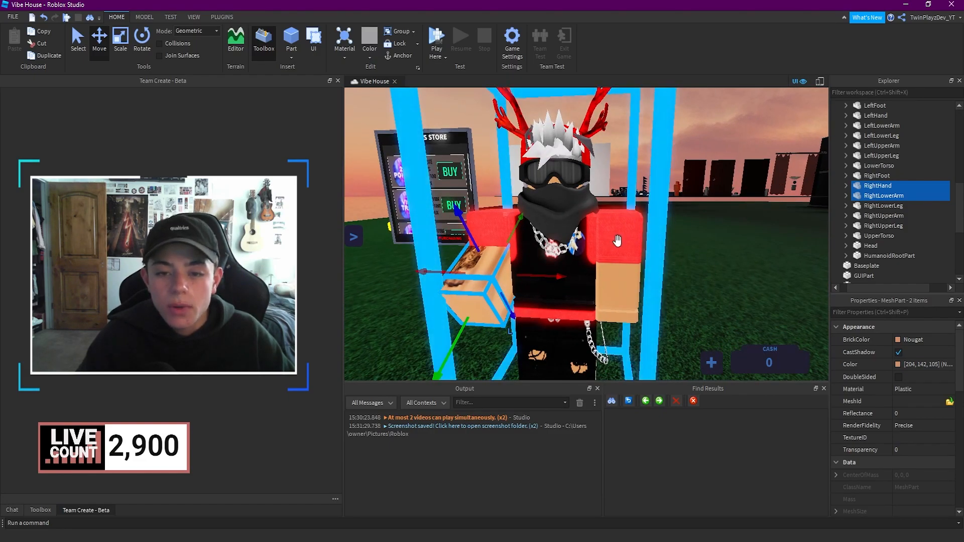
right_click_drag(576, 237, 576, 237)
left_click(691, 254)
right_click_drag(691, 254, 671, 257)
Export the whole posed avatar model with Export Selection.
left_click(618, 261)
key("f")
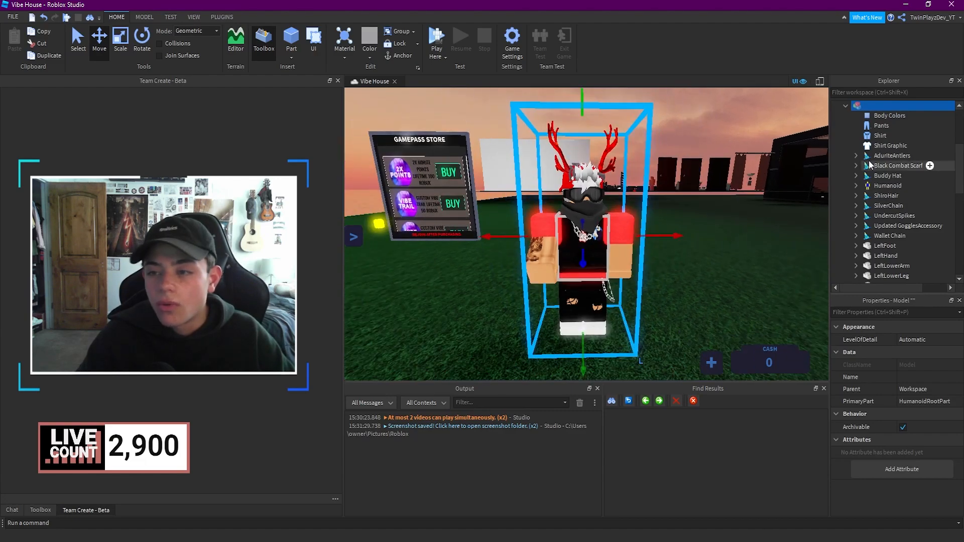
left_click(846, 106)
right_click(860, 108)
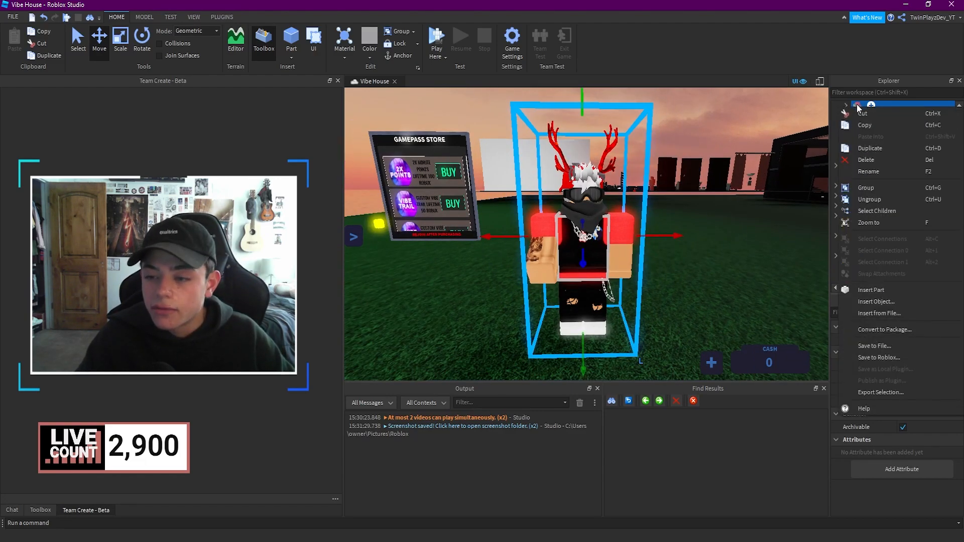
left_click(892, 393)
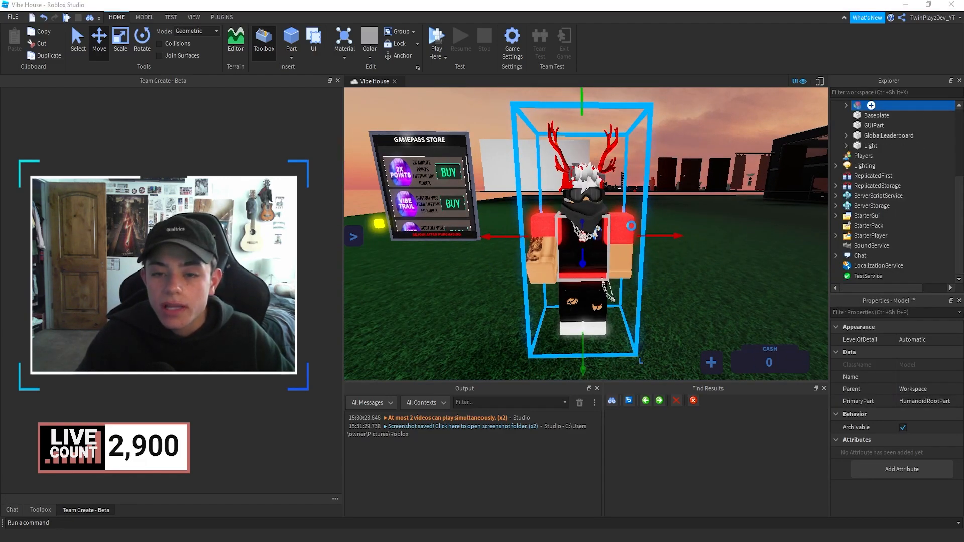
left_click_drag(318, 18, 350, 22)
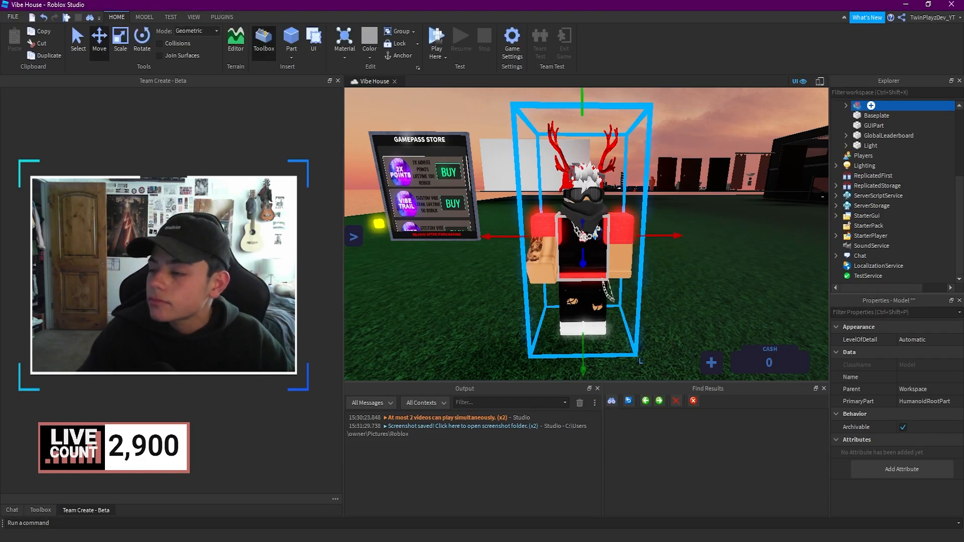
left_click(722, 261)
right_click_drag(721, 262, 713, 263)
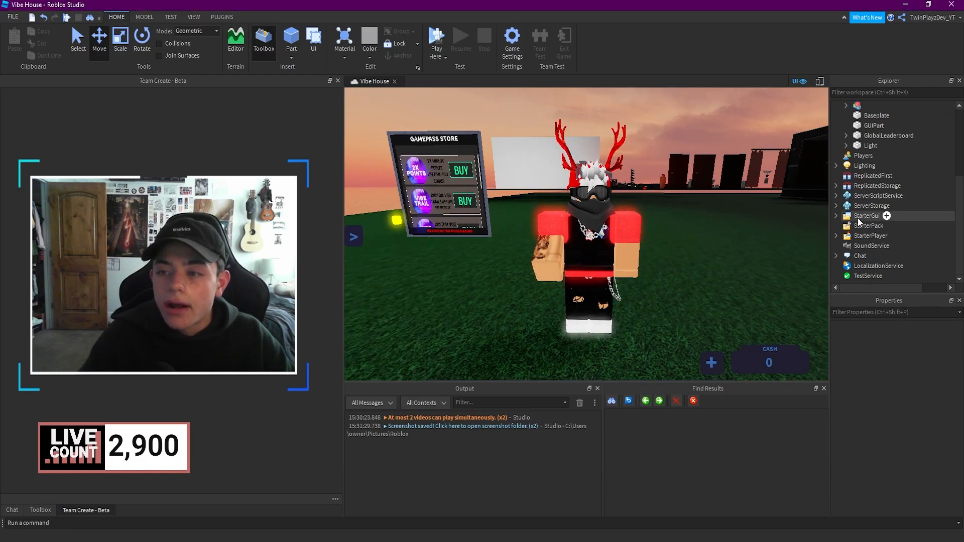
Delete the posed avatar model from the grass and clear the output log.
scroll(858, 222, "up", 2)
left_click(597, 257)
key("Delete")
right_click_drag(591, 262, 593, 249)
key("s")
scroll(916, 216, "up", 2)
key("w")
key("s")
right_click_drag(719, 224, 684, 229)
key("s")
left_click(580, 403)
Start a play test of the Vibe House place.
key("w")
key("w")
key("w")
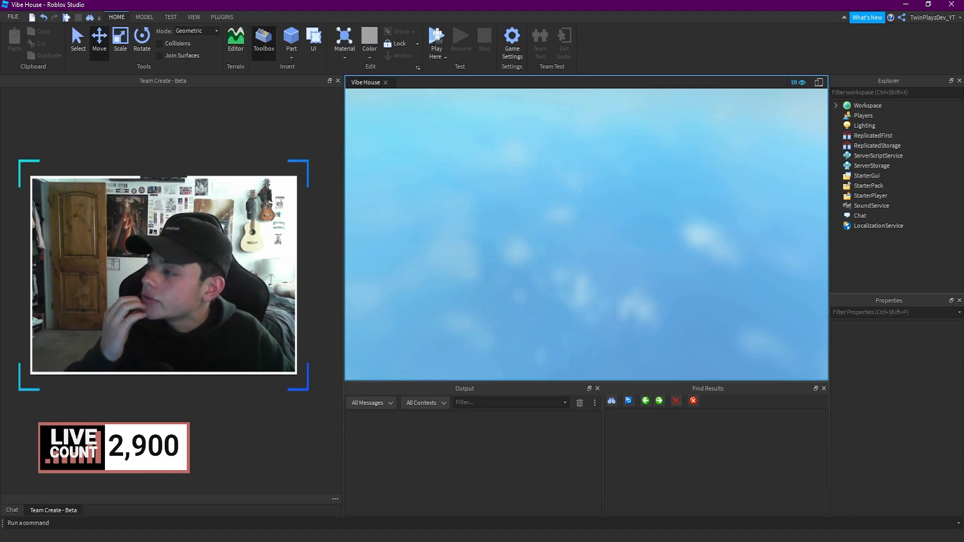
key("F5")
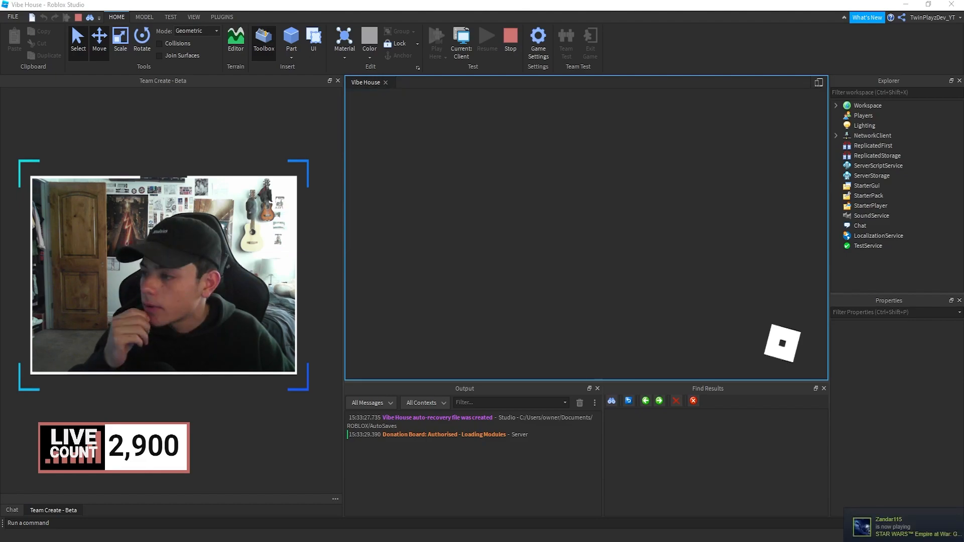
Switch the play test to the server view and frame the neon-lit bedroom with the game UI hidden.
left_click(686, 245)
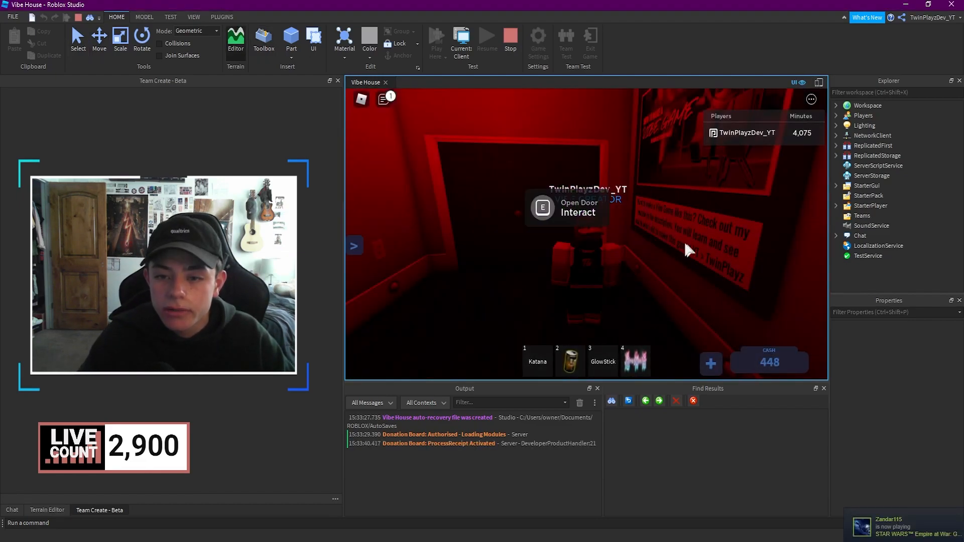
left_click(463, 44)
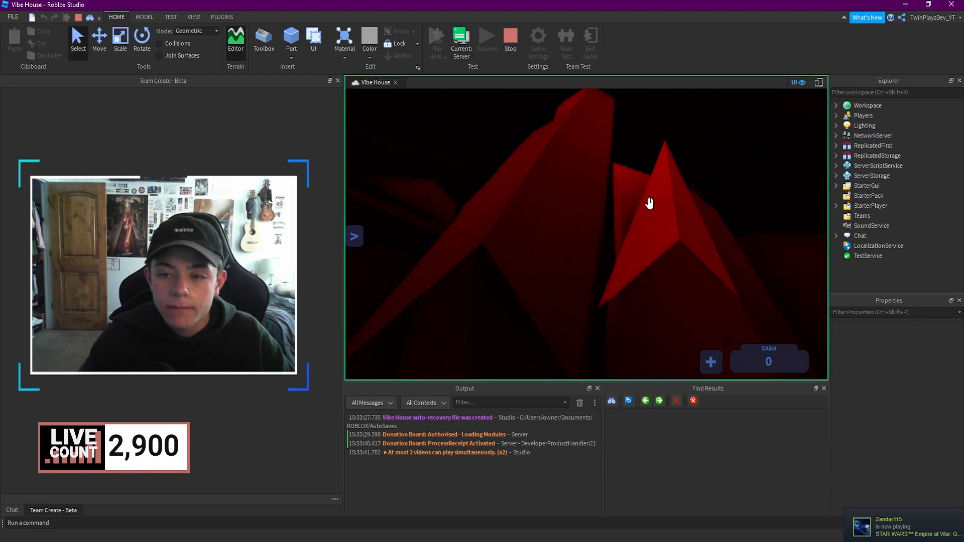
left_click(798, 85)
right_click_drag(671, 170, 663, 172)
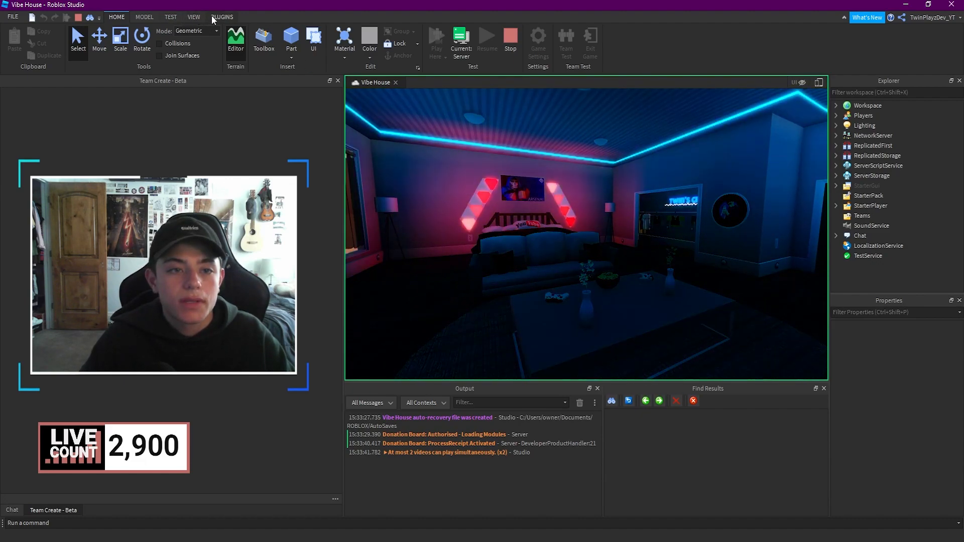
Take a screenshot of the neon-lit bedroom with Studio's Screen Shot command.
left_click(212, 17)
left_click(145, 17)
left_click(194, 16)
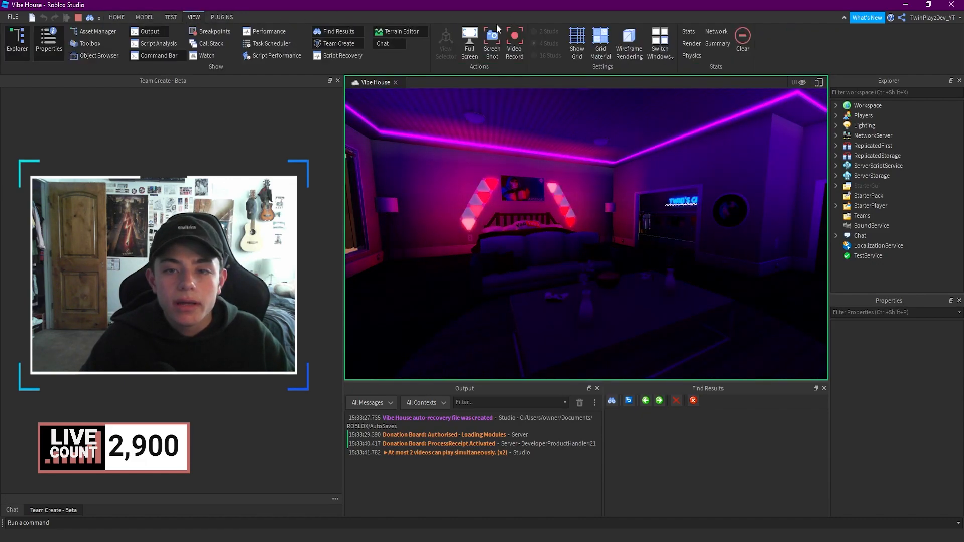
left_click(494, 33)
left_click(128, 17)
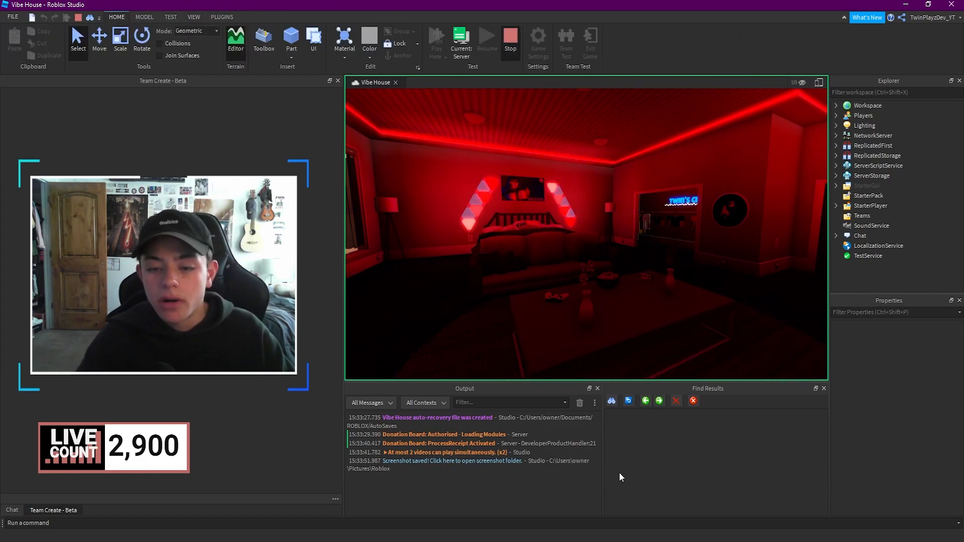
Stop the play test and clear the output log.
key("shift+F5")
left_click(580, 406)
scroll(614, 222, "down", 6)
right_click_drag(613, 221, 615, 222)
key("s")
key("w")
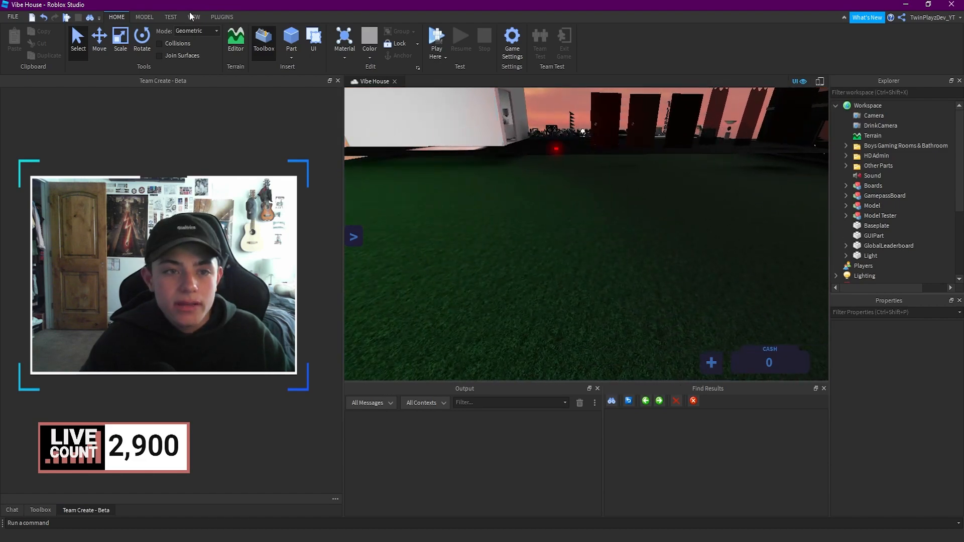
Spawn the Load Character plugin's default character on the grass and close the plugin window.
left_click(213, 18)
left_click(128, 44)
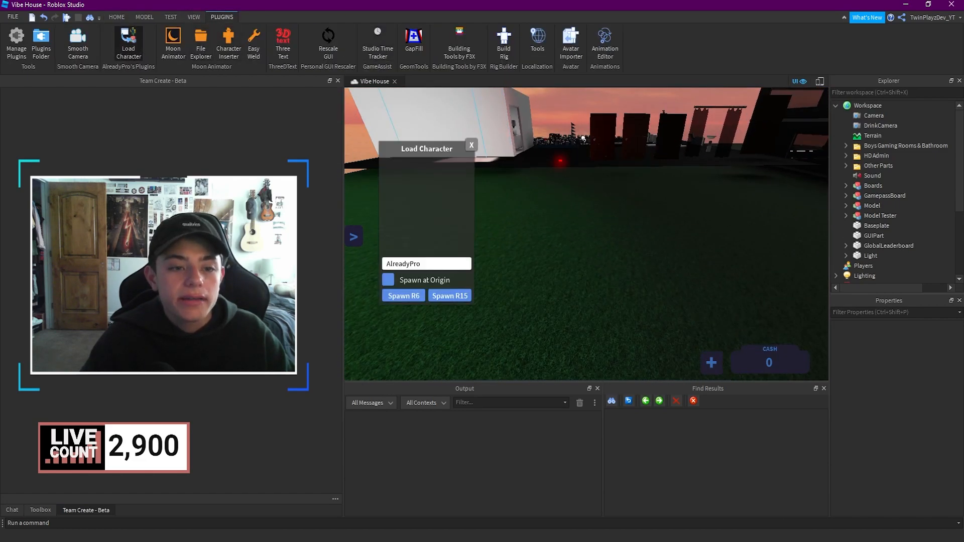
left_click(471, 143)
left_click(638, 281)
key("w")
right_click_drag(638, 281, 638, 281)
scroll(591, 281, "down", 5)
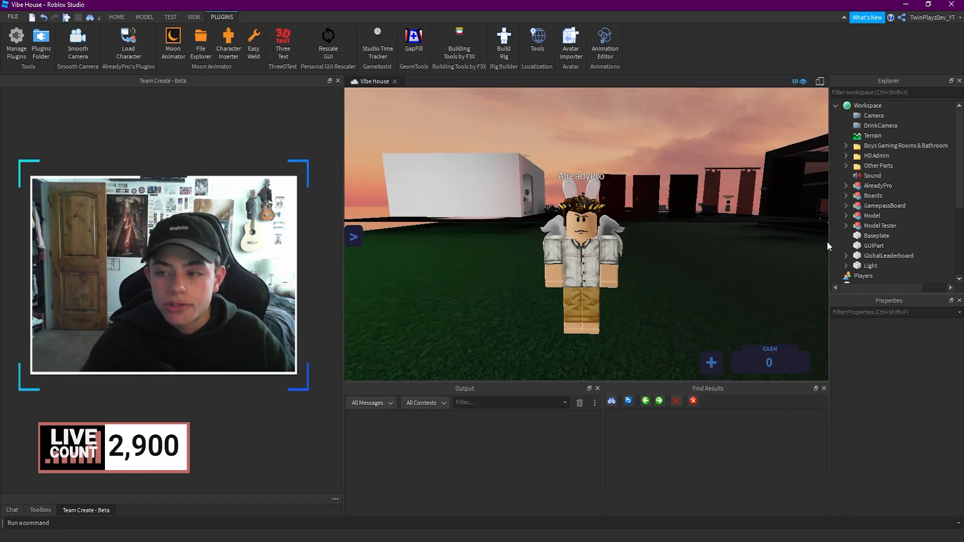
Blank out the name of the spawned character model so no name tag floats above its head.
left_click(878, 185)
left_click(924, 378)
key("BackSpace")
left_click_drag(495, 229, 494, 224)
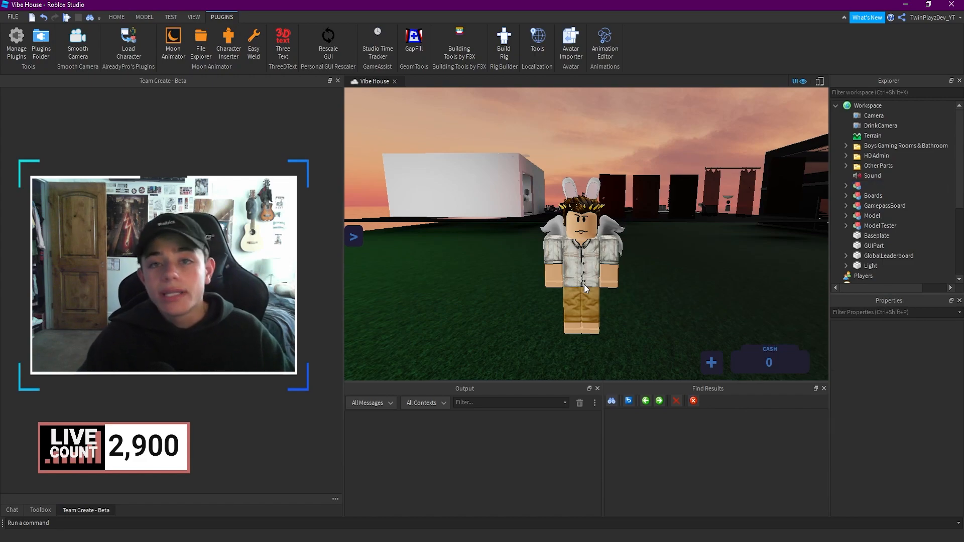
Examine the spawned character up close and from farther away.
scroll(580, 283, "up", 5)
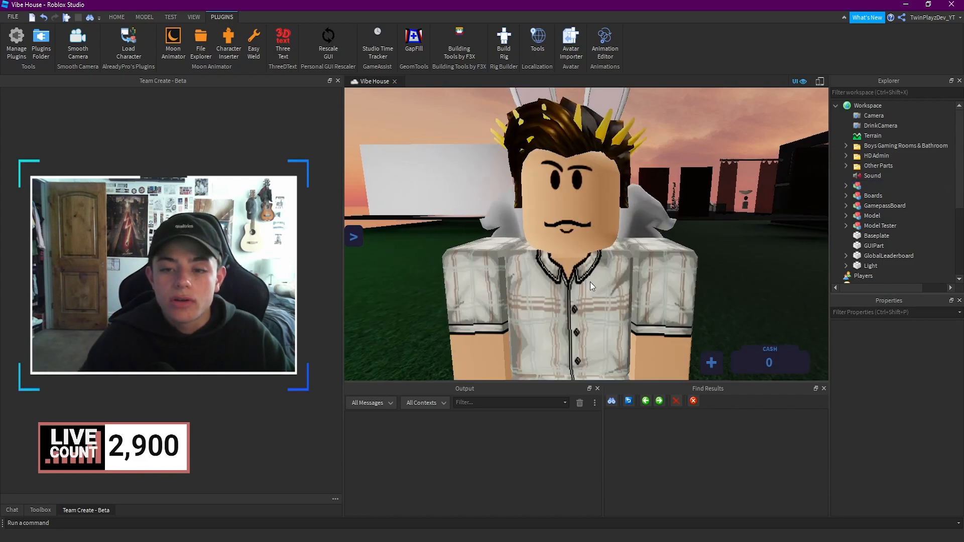
scroll(589, 280, "down", 5)
scroll(591, 283, "down", 4)
scroll(591, 282, "up", 4)
left_click(587, 301)
left_click(672, 289)
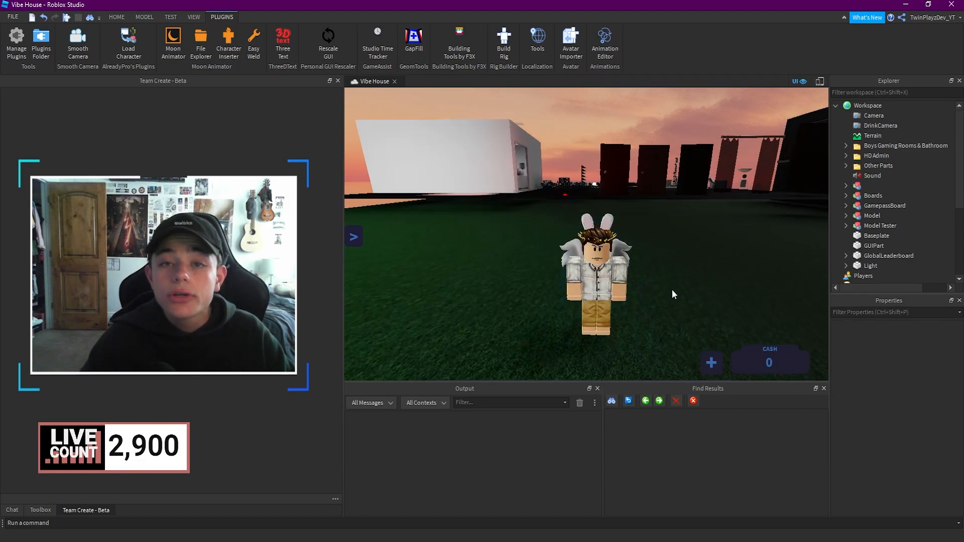
scroll(672, 290, "up", 6)
scroll(672, 290, "down", 6)
left_click(595, 301)
left_click(722, 303)
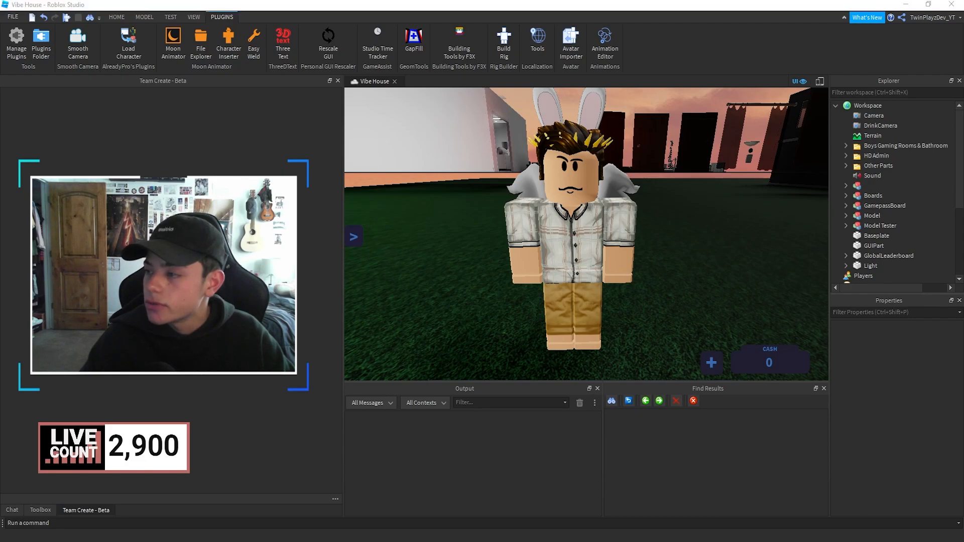
left_click(678, 288)
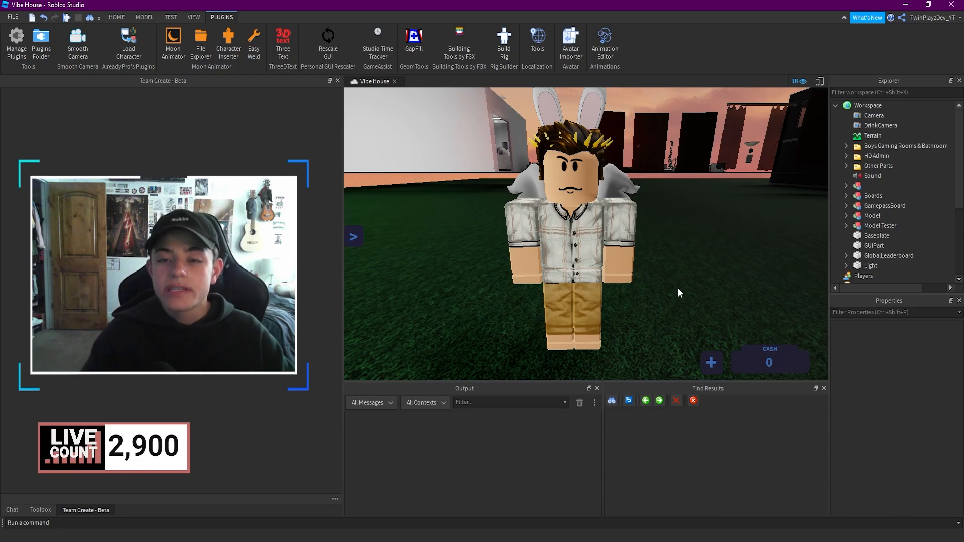
right_click_drag(650, 284, 648, 282)
scroll(649, 282, "down", 3)
scroll(649, 281, "up", 3)
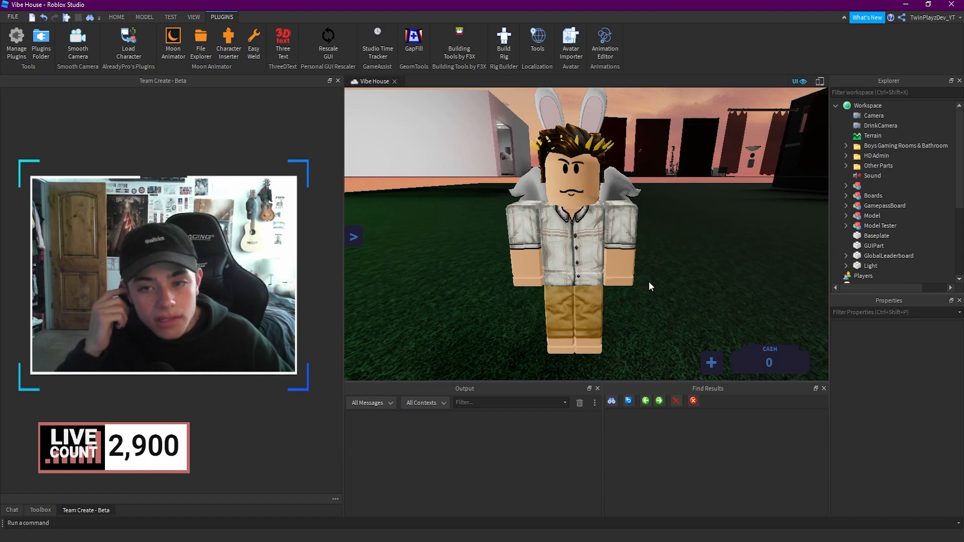
Delete the spawned character model from the grass.
left_click(649, 282)
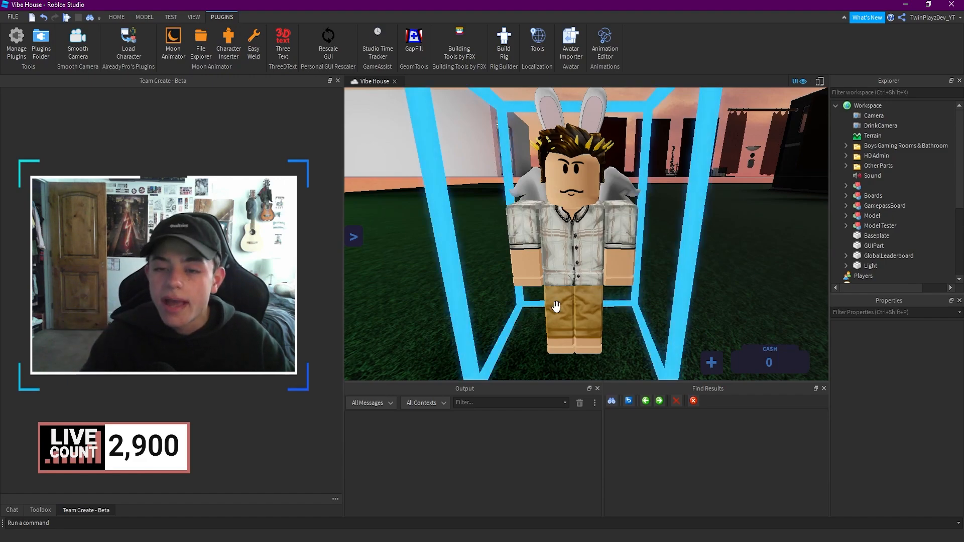
key("Delete")
key("s")
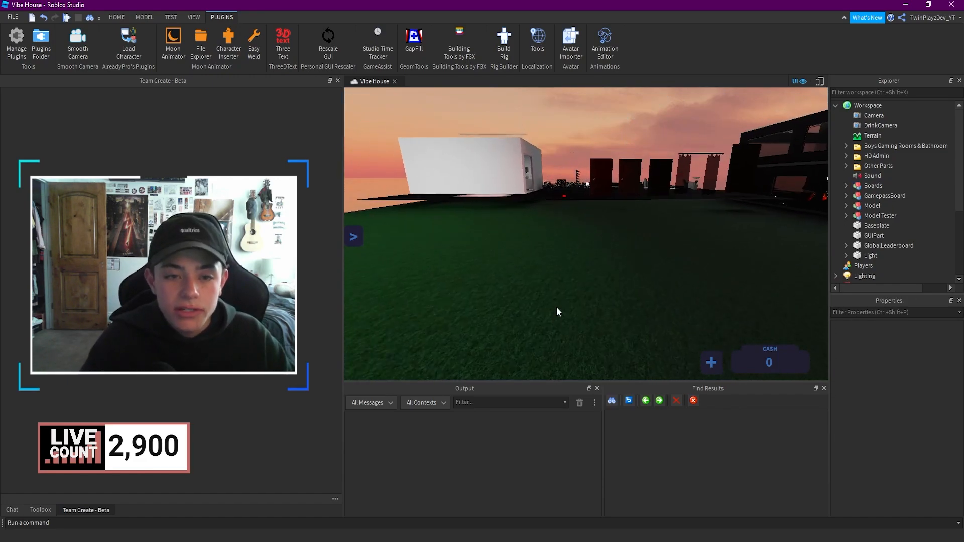
key("d")
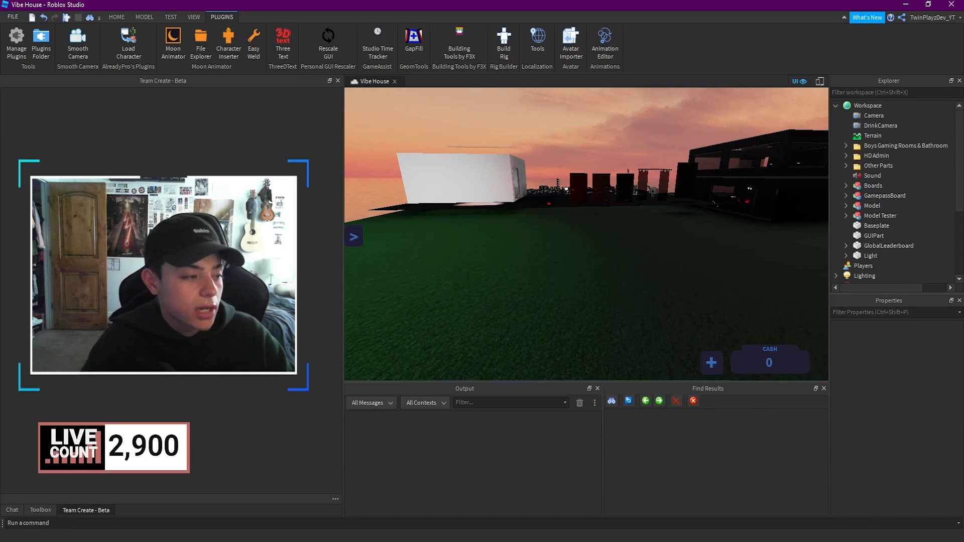
Launch 3D Viewer in a maximized window, dismiss its welcome screen and pause the bee animation.
key("alt+Tab")
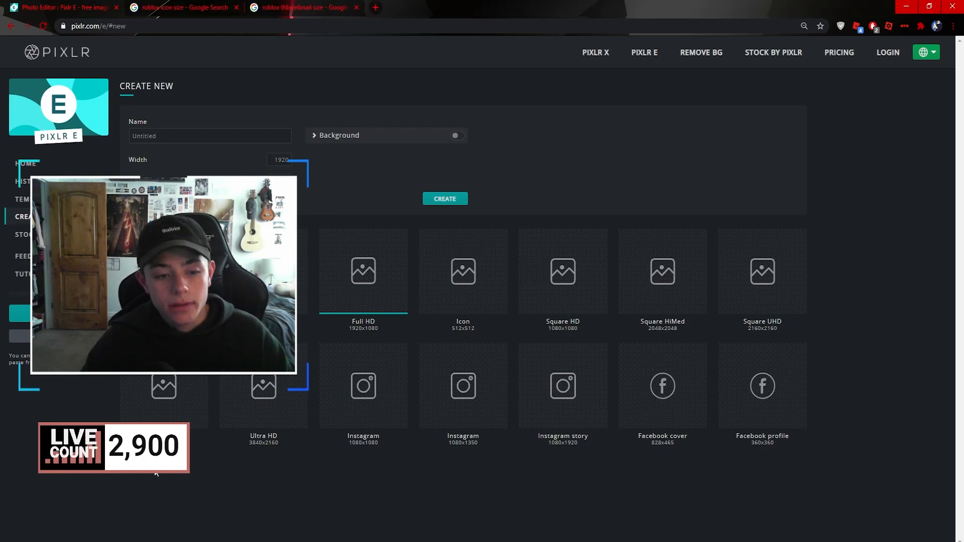
key("super")
type("3d")
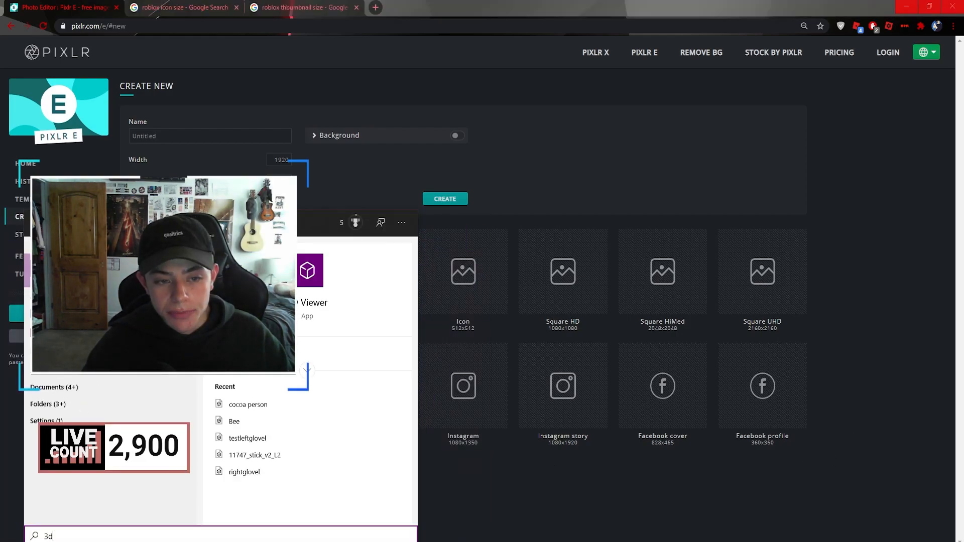
key("Return")
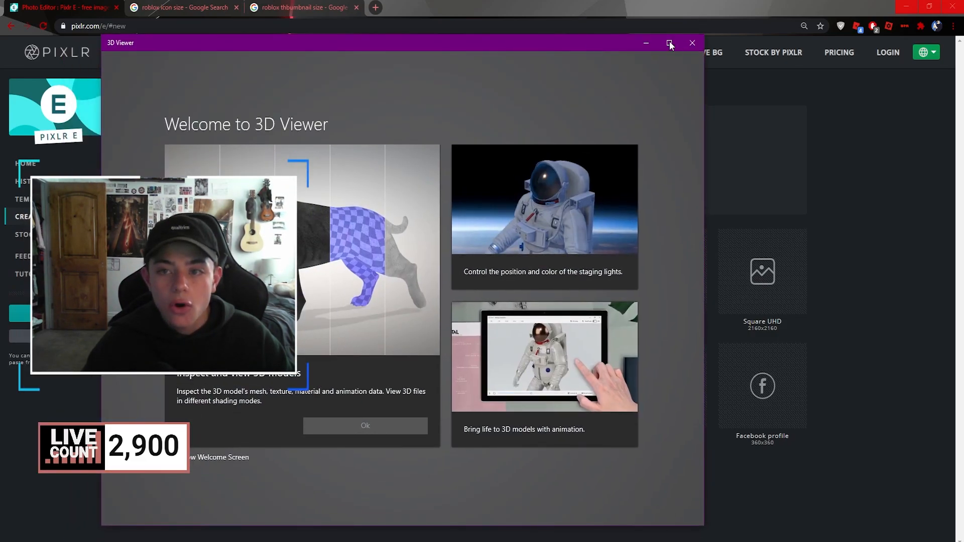
left_click(669, 43)
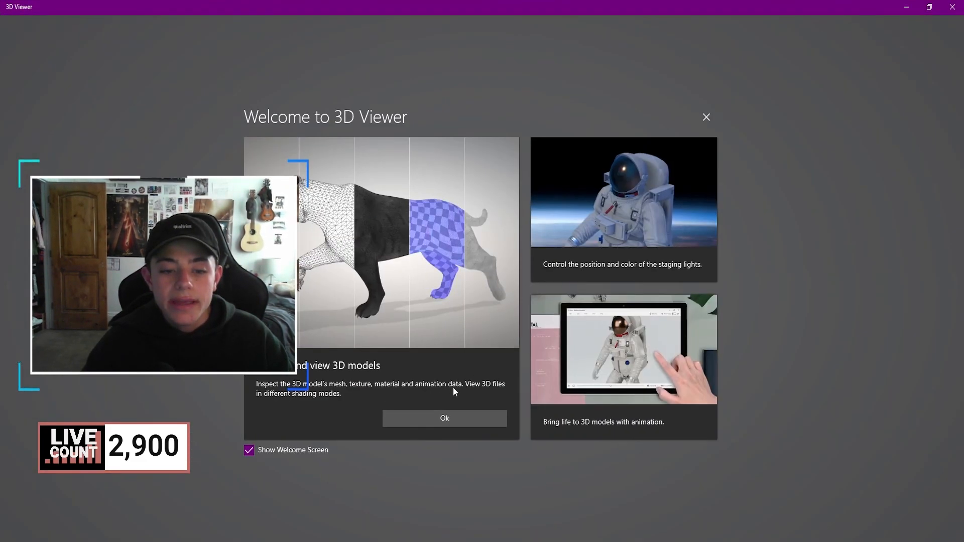
left_click(707, 118)
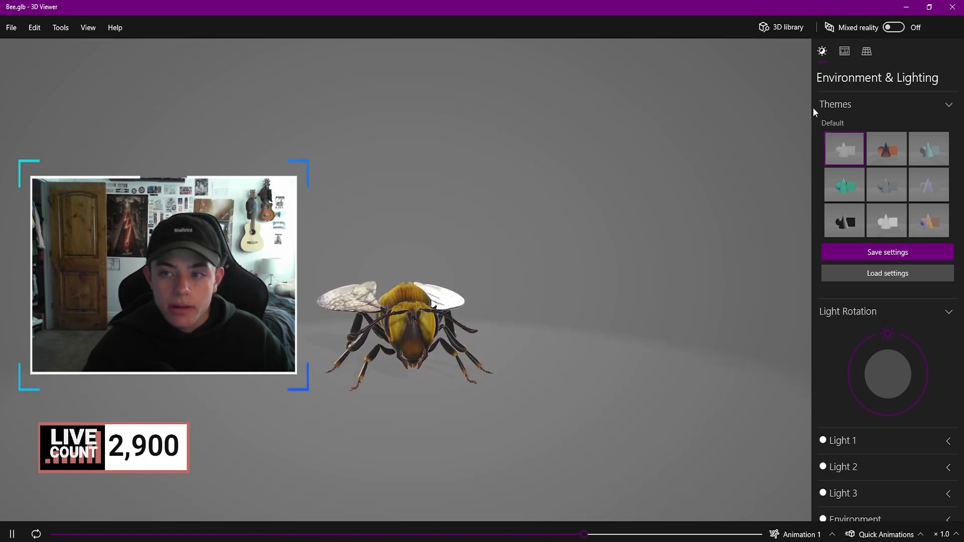
left_click(12, 534)
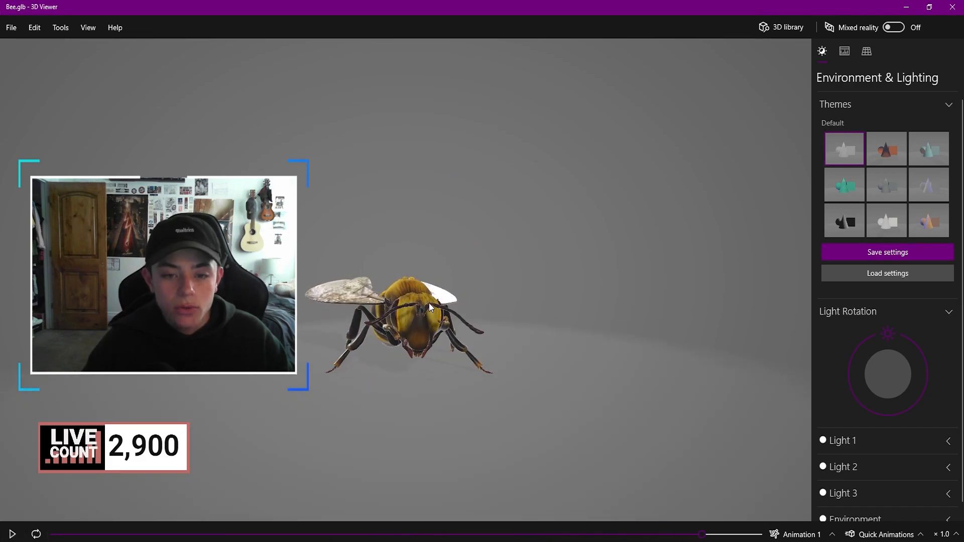
Open the exported character model from the VIBE STUFF folder in 3D Viewer.
left_click(11, 28)
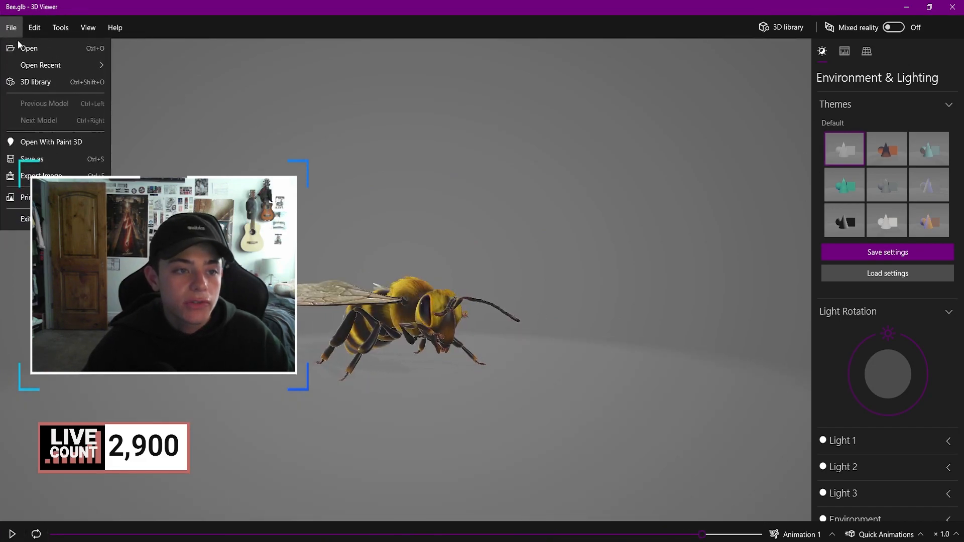
left_click(33, 53)
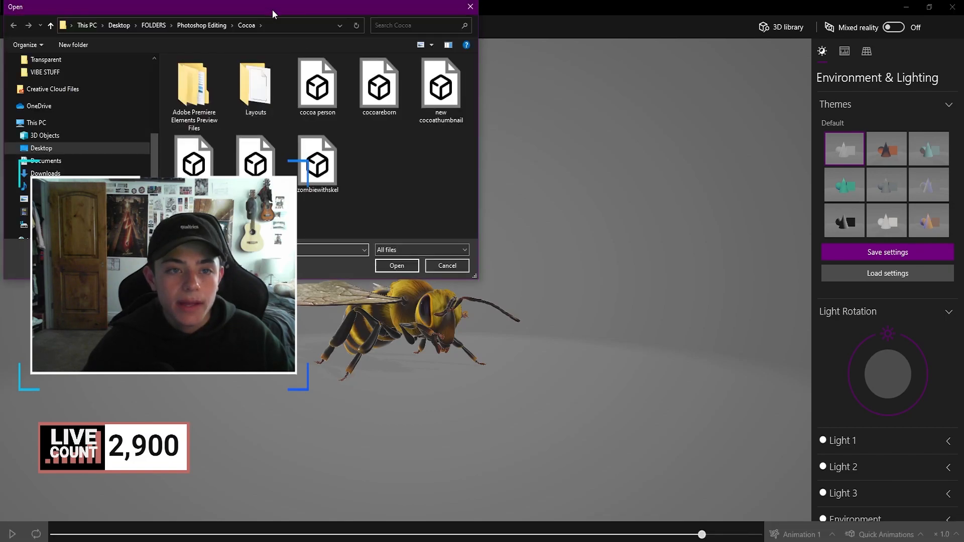
left_click_drag(269, 11, 963, 71)
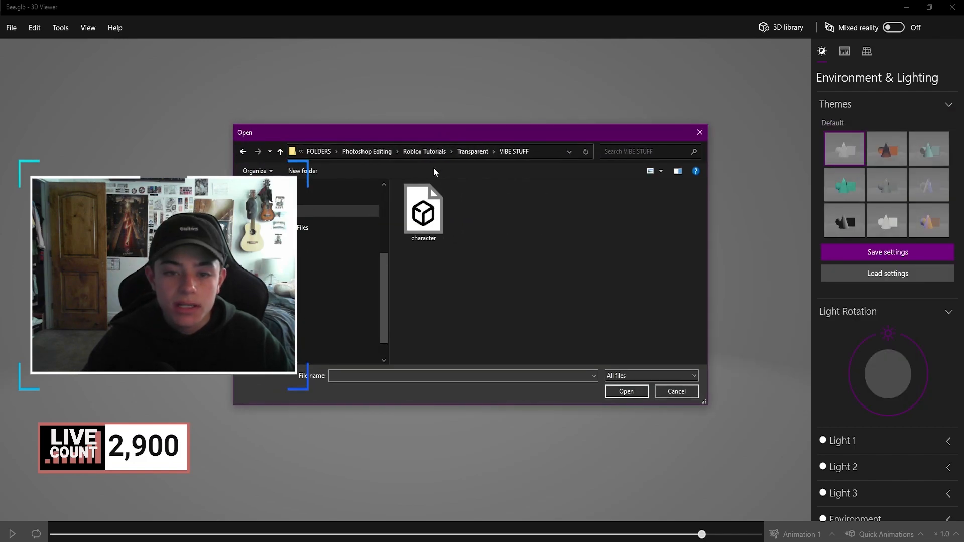
left_click_drag(475, 236, 420, 222)
left_click(552, 238)
left_click(537, 232)
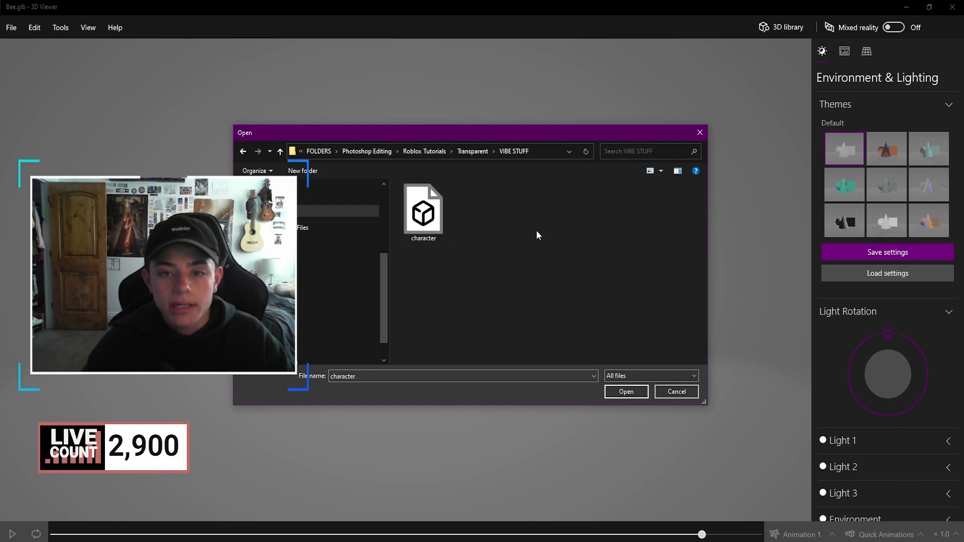
left_click_drag(480, 308, 437, 233)
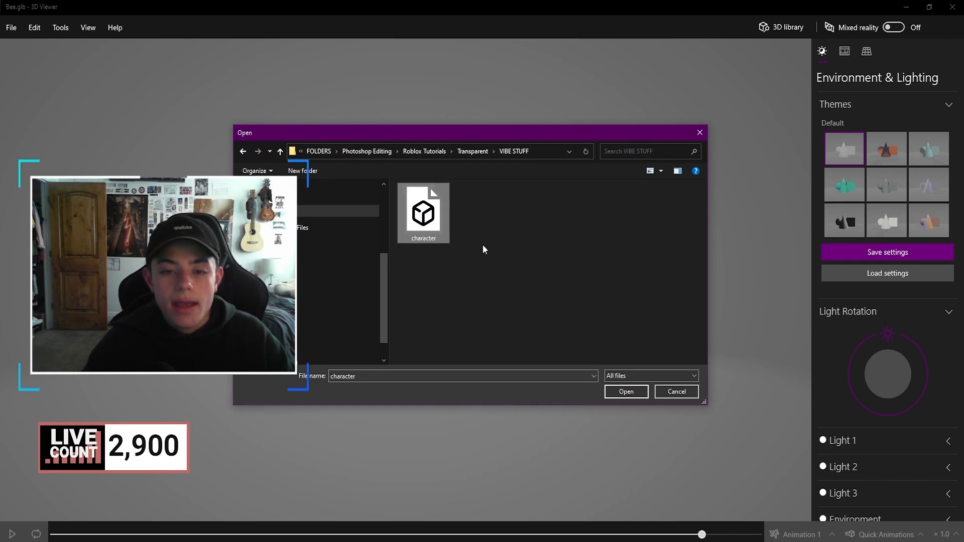
double_click(427, 226)
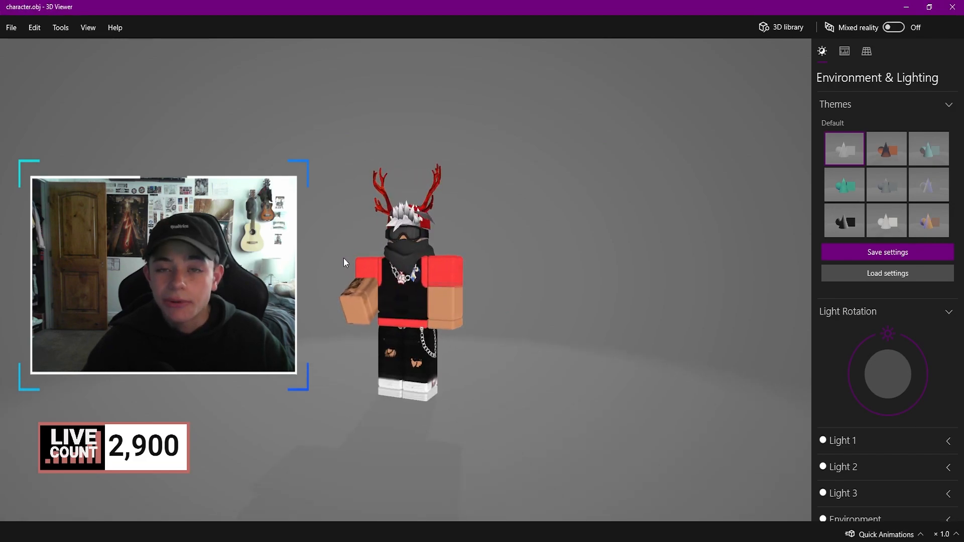
Inspect the posed character model from several angles and distances.
scroll(408, 261, "up", 5)
left_click_drag(375, 256, 379, 278)
scroll(390, 272, "down", 3)
left_click_drag(596, 273, 571, 266)
left_click_drag(521, 244, 516, 265)
scroll(526, 244, "down", 3)
scroll(517, 265, "up", 2)
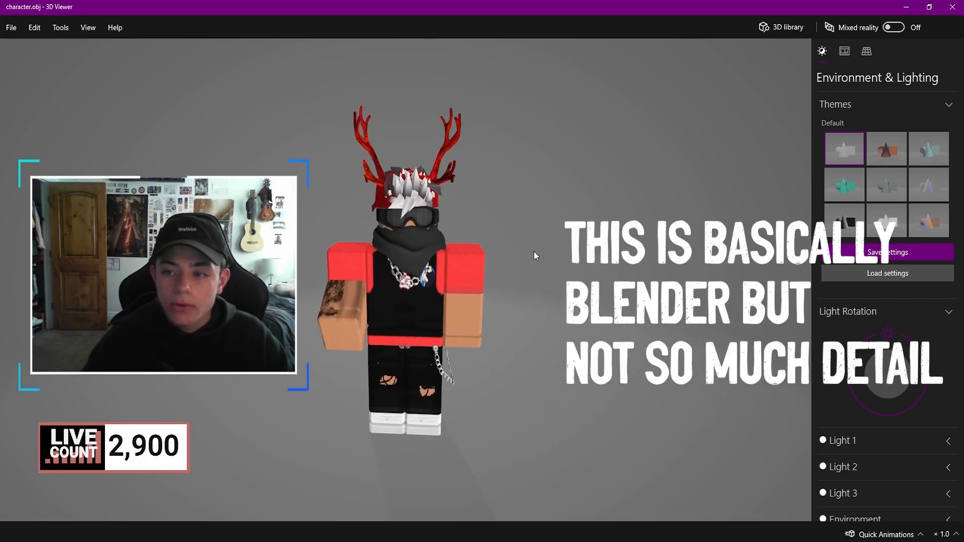
Try several preset lighting themes on the character, ending with the purple-tinted one, without saving the settings.
left_click(871, 155)
left_click(833, 191)
left_click(918, 194)
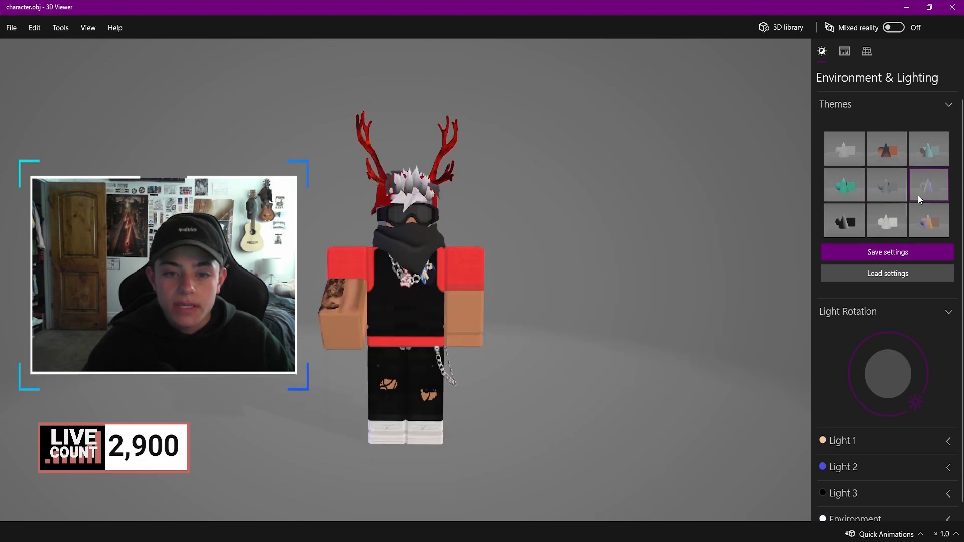
left_click(885, 249)
left_click(701, 132)
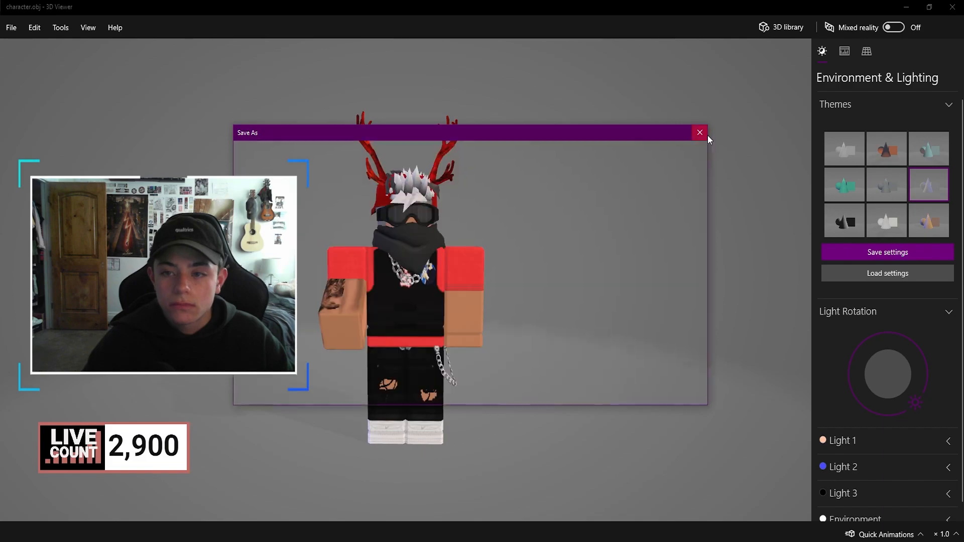
Apply the black preset lighting theme to the character and expand the Light 1 settings.
left_click(845, 222)
mouse_move(575, 218)
left_mouse_down()
mouse_move(528, 212)
mouse_move(589, 217)
left_mouse_up()
left_click(898, 440)
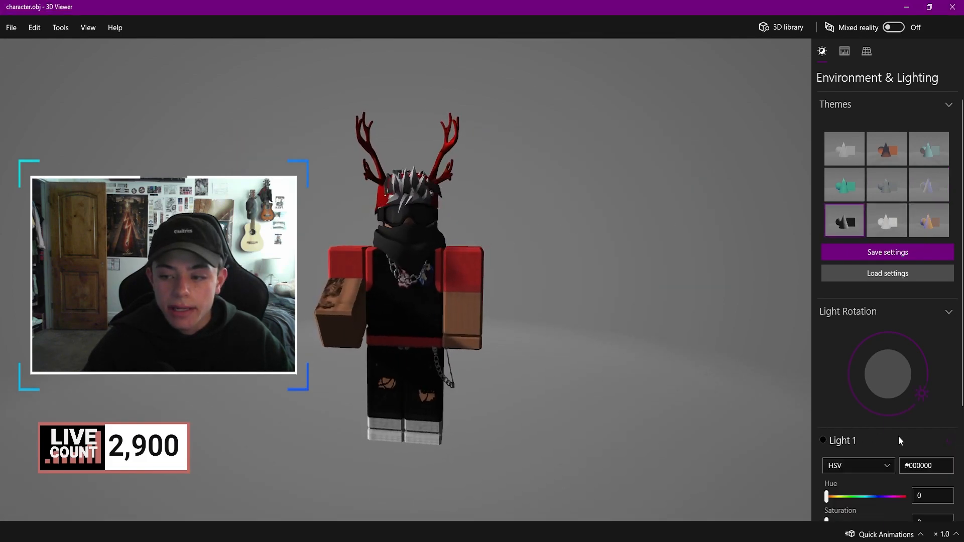
Try raising Light 1's Value to maximum and varying its Intensity.
scroll(683, 306, "down", 4)
mouse_move(656, 290)
left_mouse_down()
mouse_move(683, 307)
mouse_move(640, 276)
mouse_move(663, 295)
left_mouse_up()
scroll(640, 275, "up", 3)
scroll(855, 410, "down", 3)
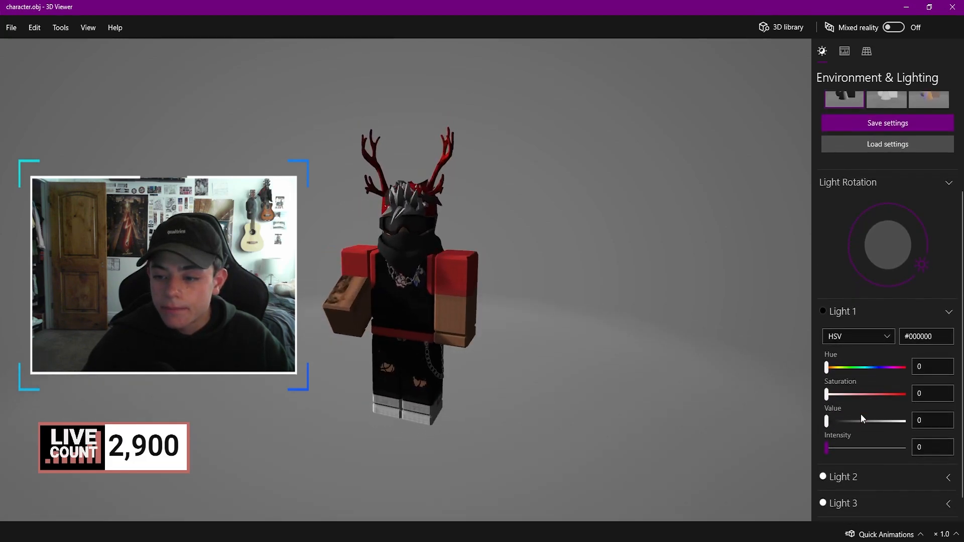
left_click_drag(831, 420, 915, 424)
mouse_move(842, 448)
left_mouse_down()
mouse_move(932, 450)
mouse_move(825, 449)
left_mouse_up()
Rotate the scene lighting to the upper-left part of the rotation ring and check the character's shading.
left_click(914, 186)
left_click(912, 264)
mouse_move(924, 311)
left_mouse_down()
mouse_move(908, 318)
mouse_move(899, 357)
mouse_move(860, 298)
mouse_move(898, 297)
mouse_move(871, 300)
left_mouse_up()
left_click_drag(531, 257, 597, 252)
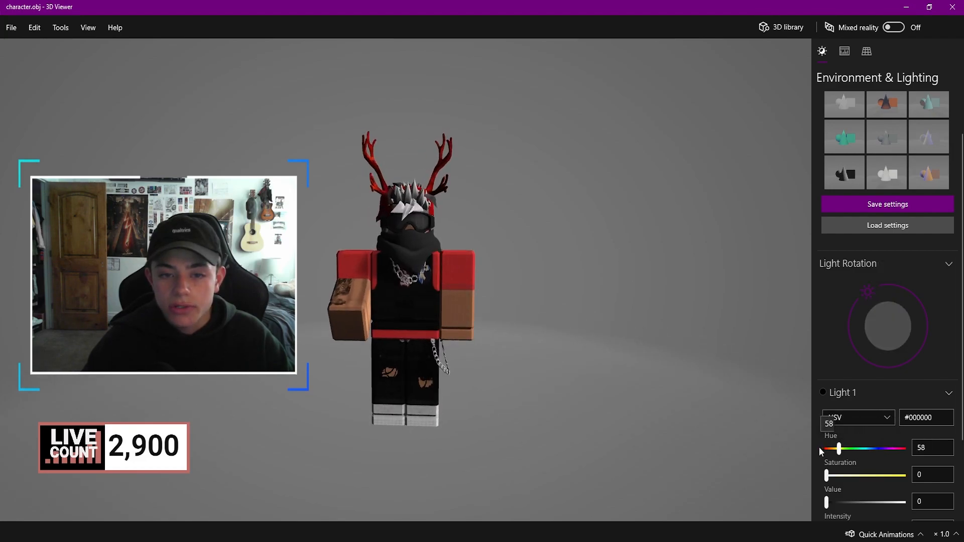
Collapse the Light Rotation and Light 1 settings, and examine Light 2's Hue, Saturation, Value and Intensity settings.
scroll(884, 402, "down", 2)
left_click(950, 163)
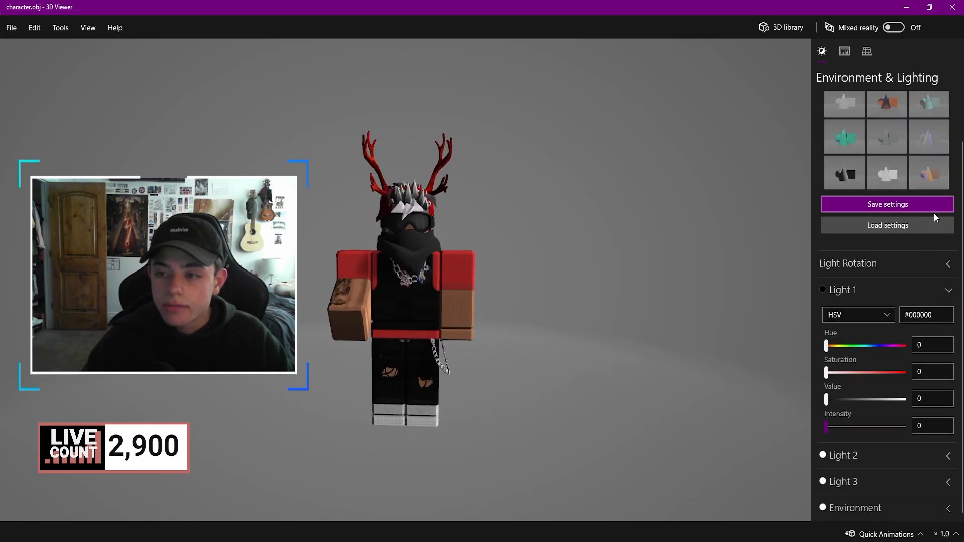
left_click(954, 291)
left_click(950, 370)
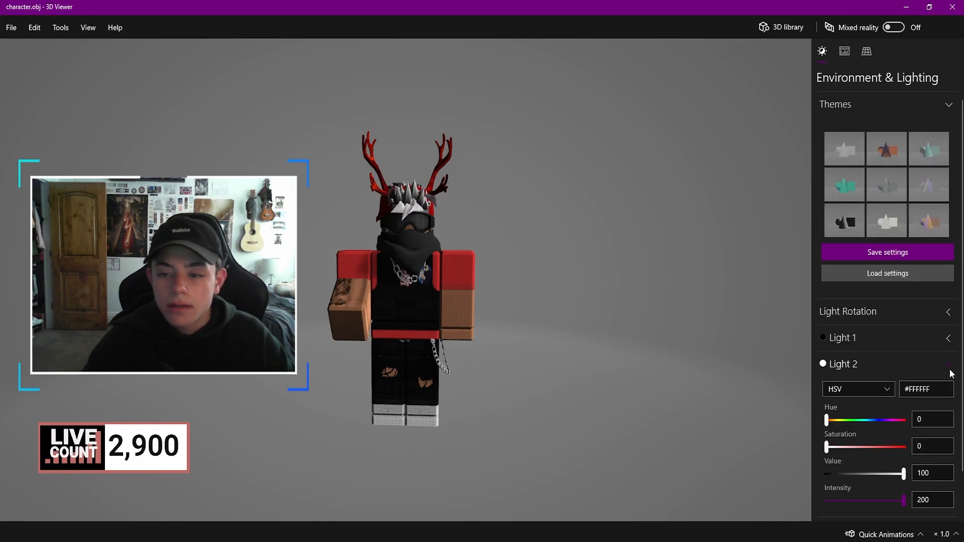
left_click_drag(879, 448, 773, 462)
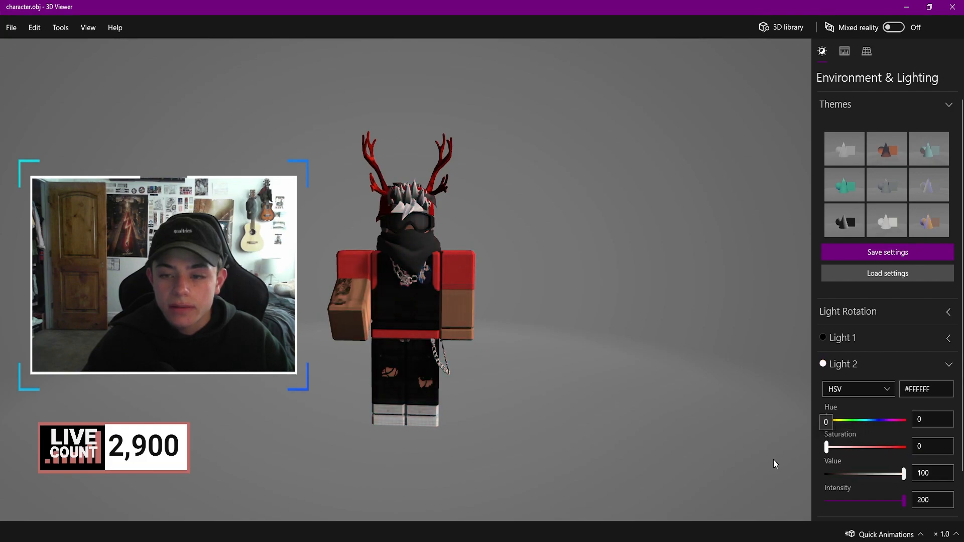
left_click(949, 365)
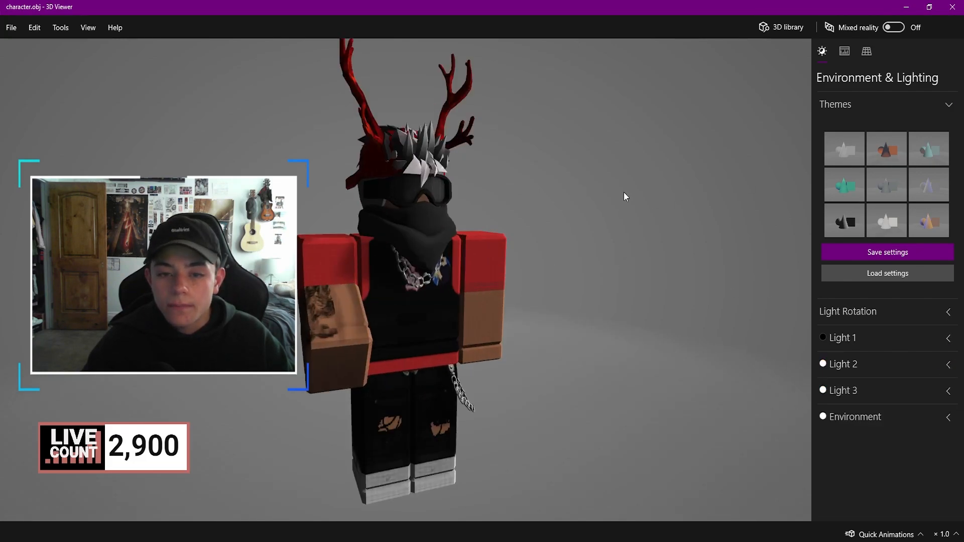
Start an image export of the lit character and set its size and resolution to HD 1440 (16:9).
scroll(624, 192, "down", 3)
left_click_drag(624, 191, 595, 191)
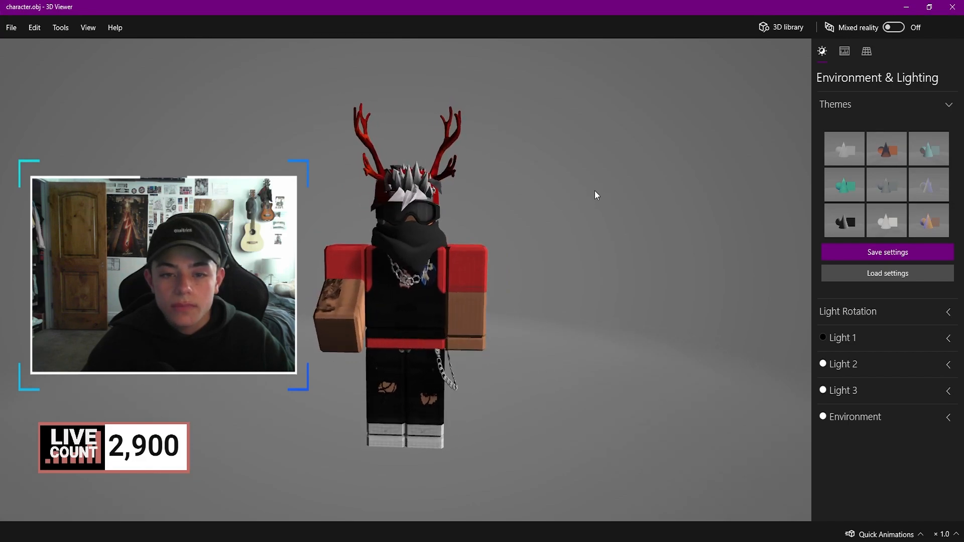
left_click(10, 28)
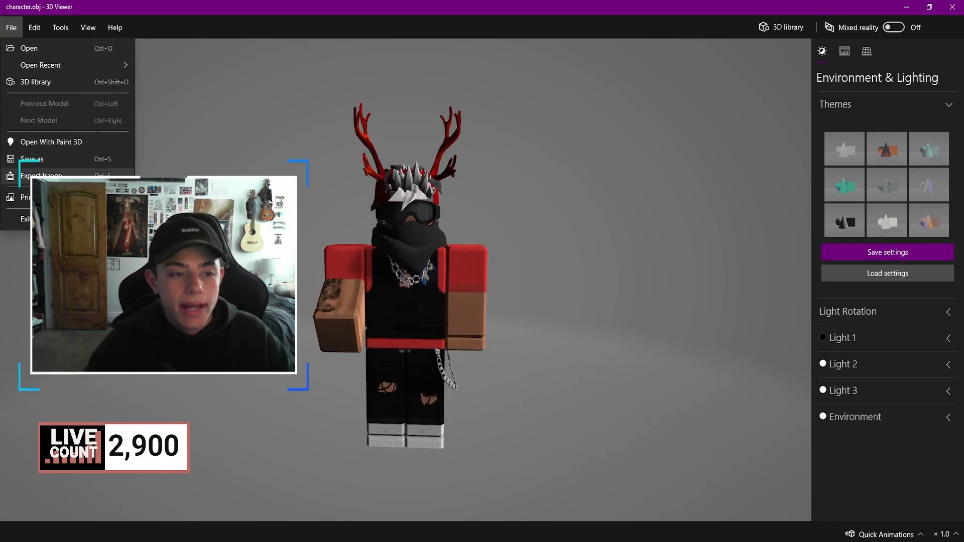
left_click(41, 175)
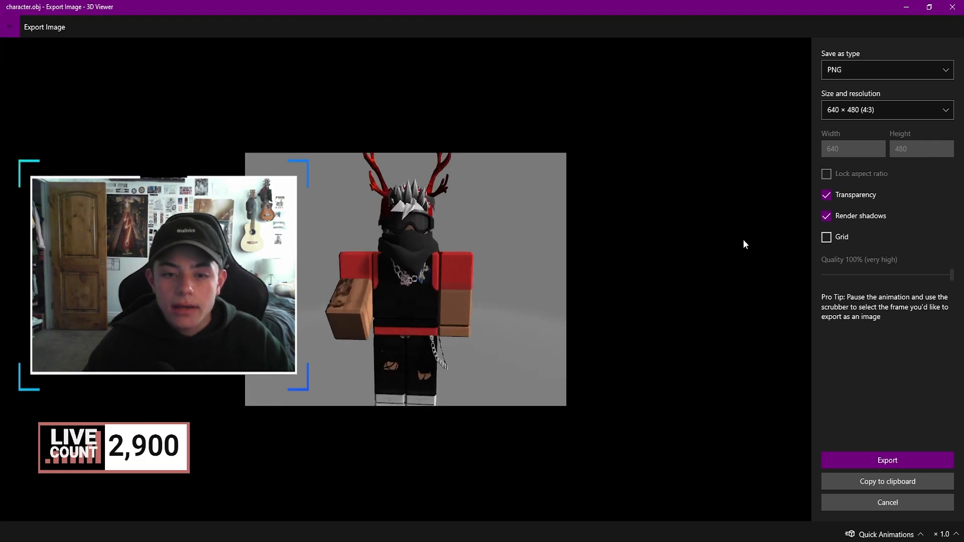
left_click(847, 214)
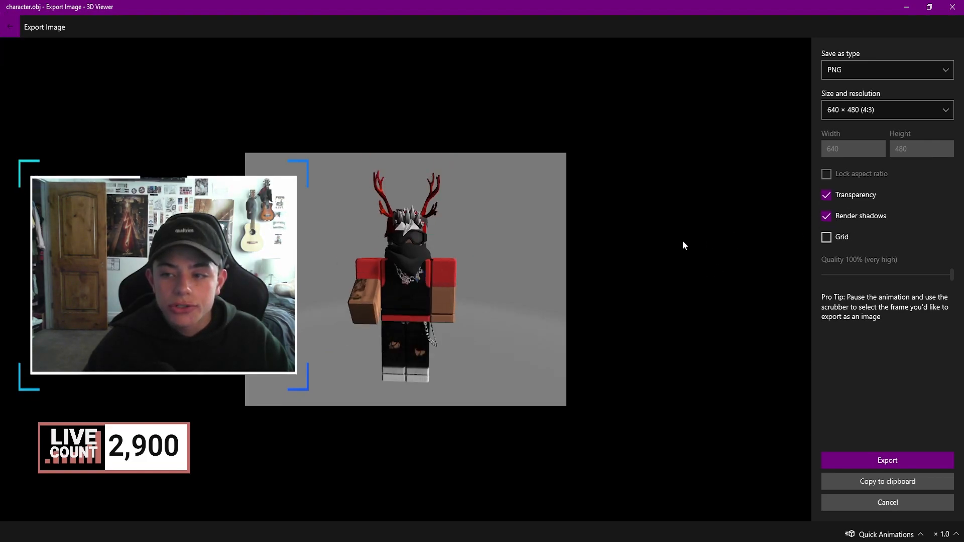
left_click(870, 110)
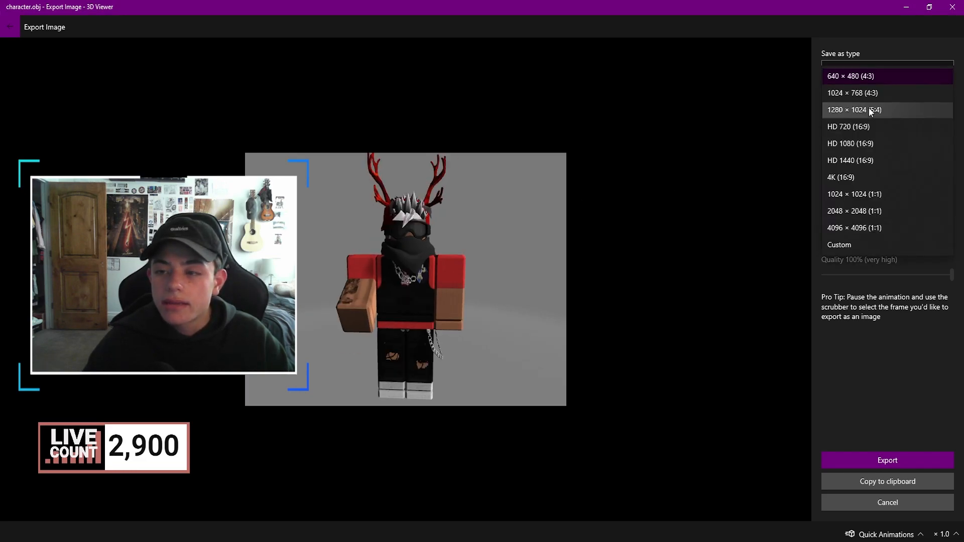
left_click(864, 161)
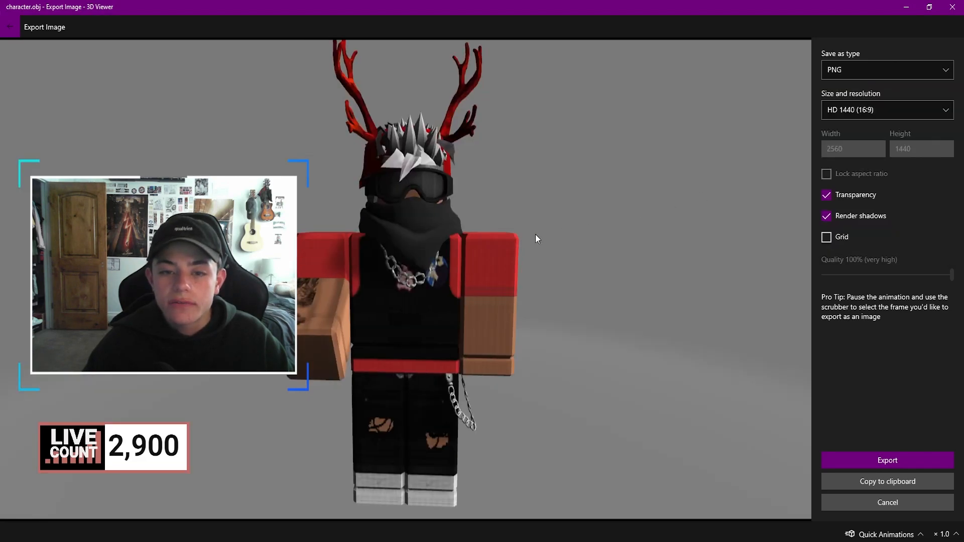
scroll(536, 234, "down", 3)
left_click(863, 106)
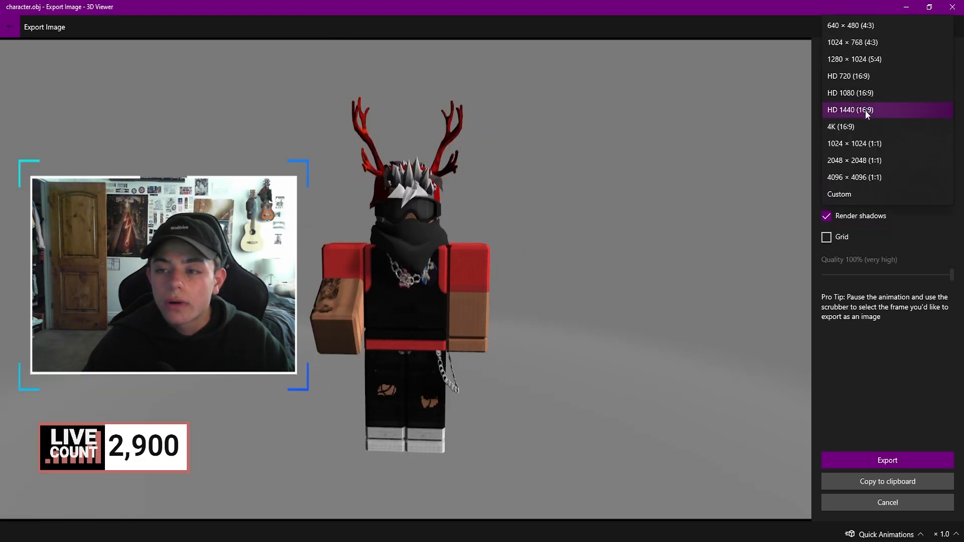
left_click(486, 258)
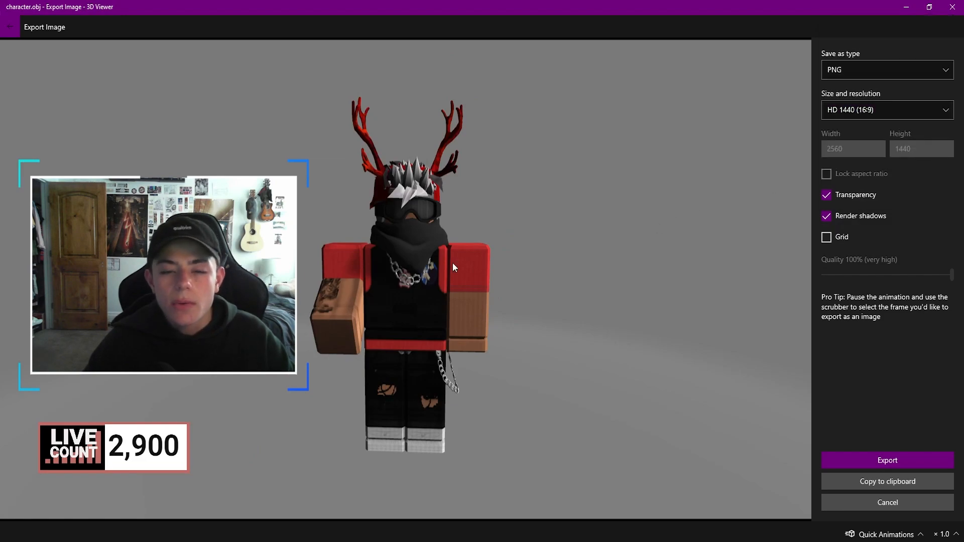
Turn off Render shadows for the export and frame the full character in the preview.
left_click(826, 216)
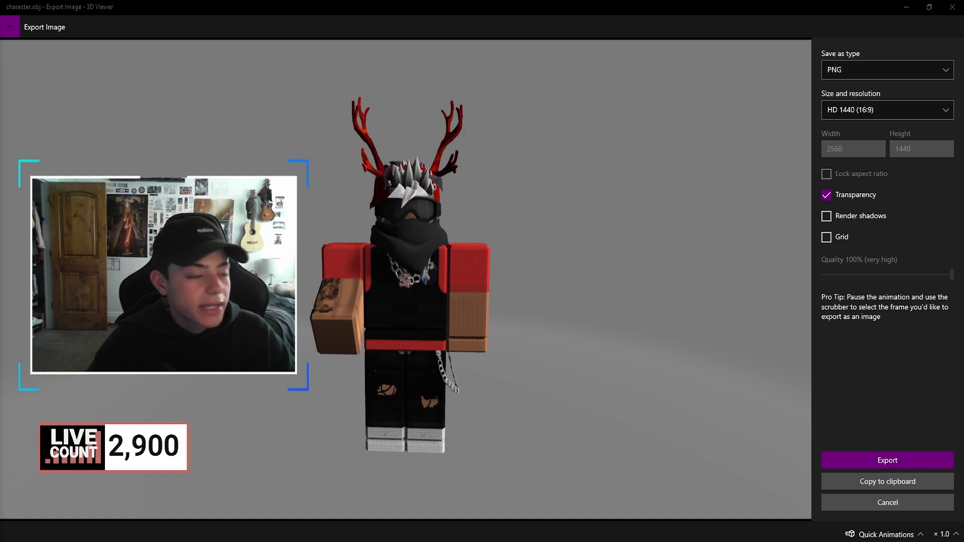
left_click(860, 214)
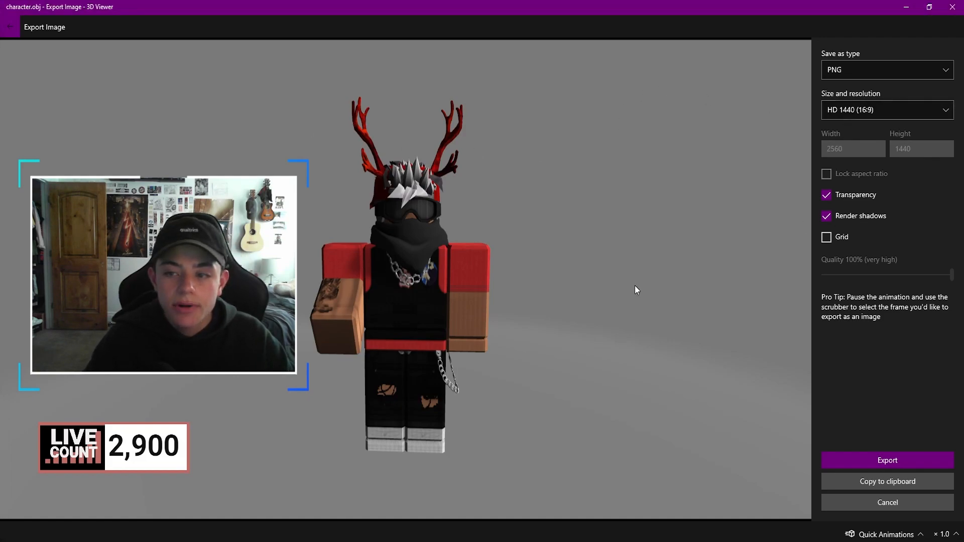
scroll(527, 213, "up", 2)
left_click_drag(527, 204, 572, 208)
scroll(562, 206, "down", 2)
scroll(573, 207, "up", 2)
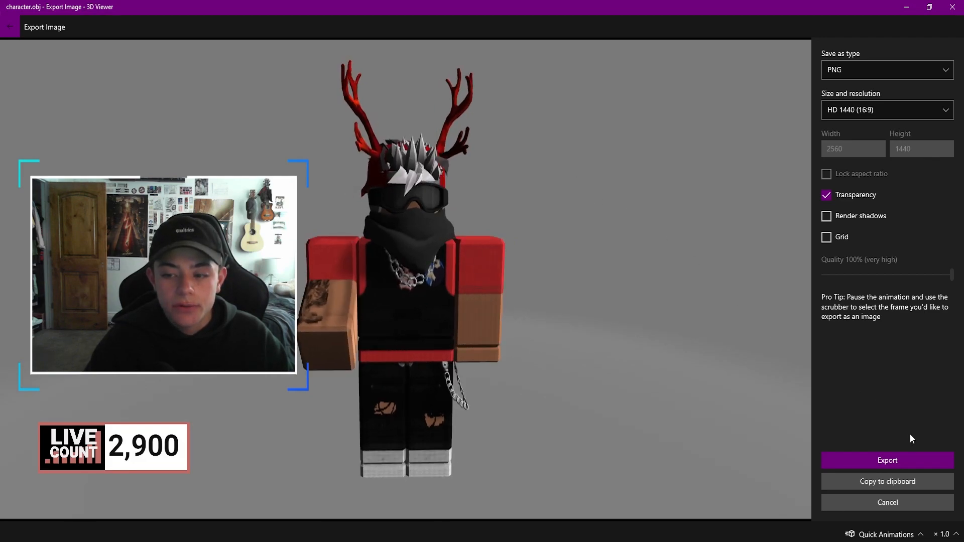
Export the transparent character image as a PNG named ICON in the VIBE STUFF folder.
left_click(918, 453)
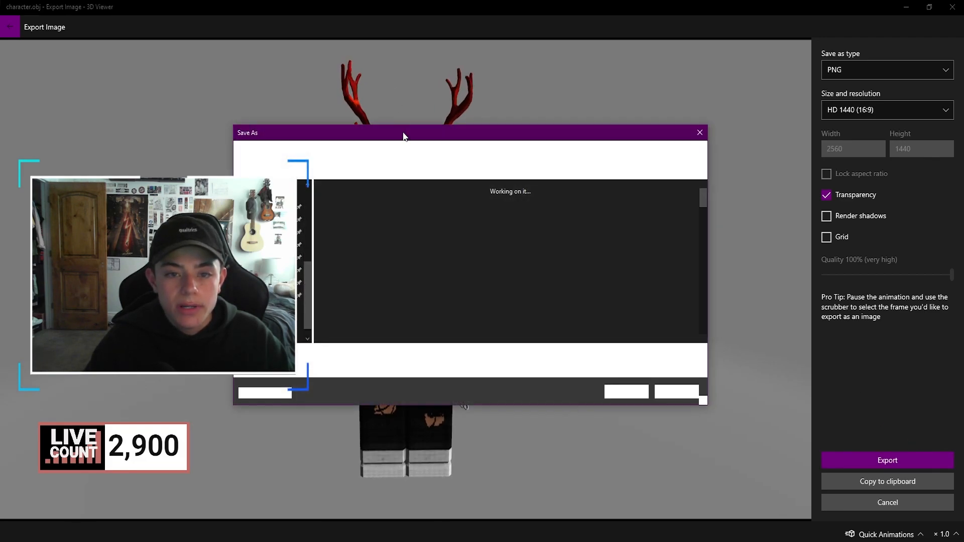
left_click_drag(566, 137, 963, 139)
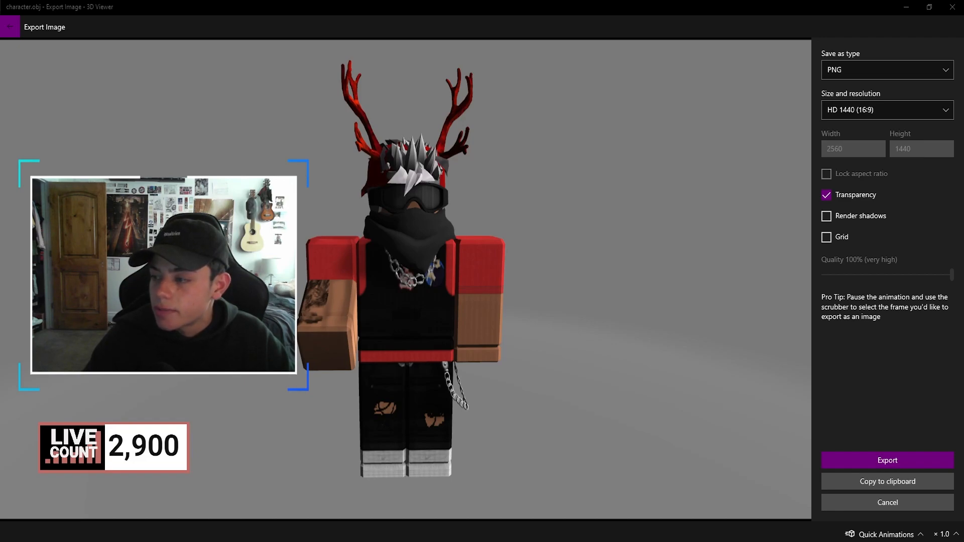
left_click_drag(963, 161, 633, 155)
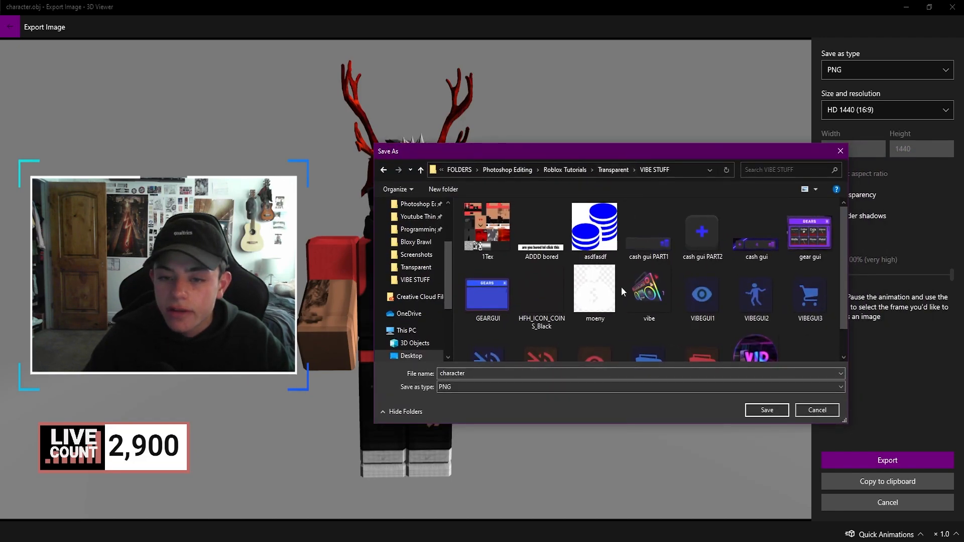
scroll(622, 276, "down", 2)
key("BackSpace")
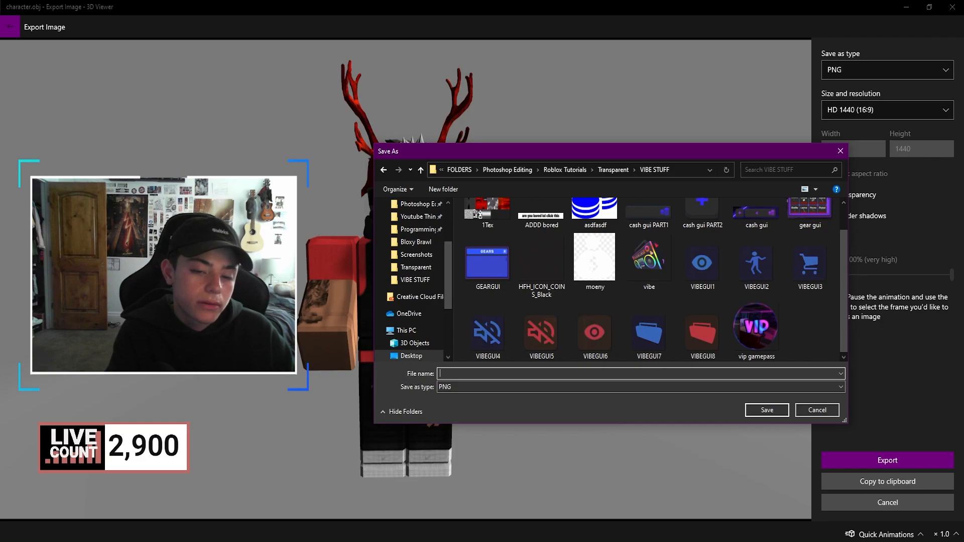
key("Return")
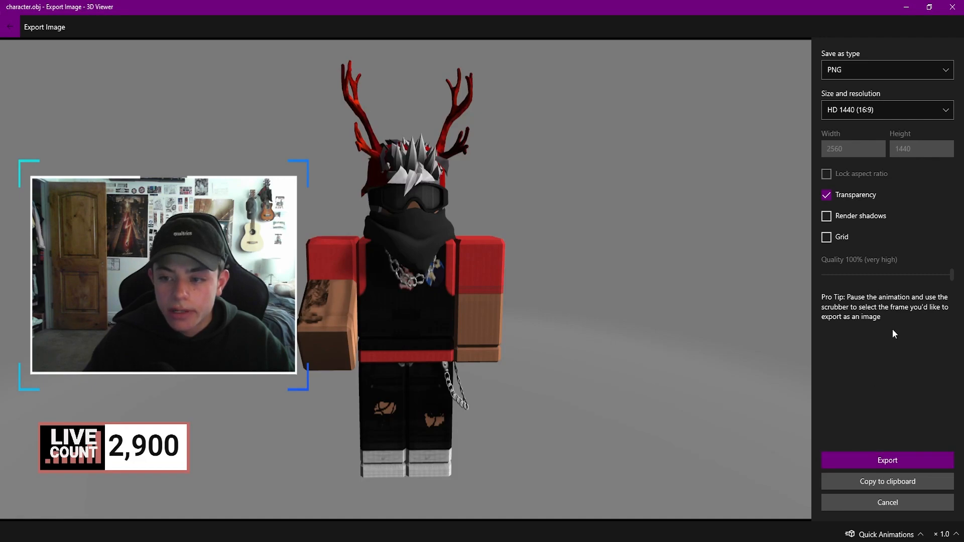
Dismiss a second export and check the saved ICON.png in an enlarged Photos window, closing it again.
left_click(889, 460)
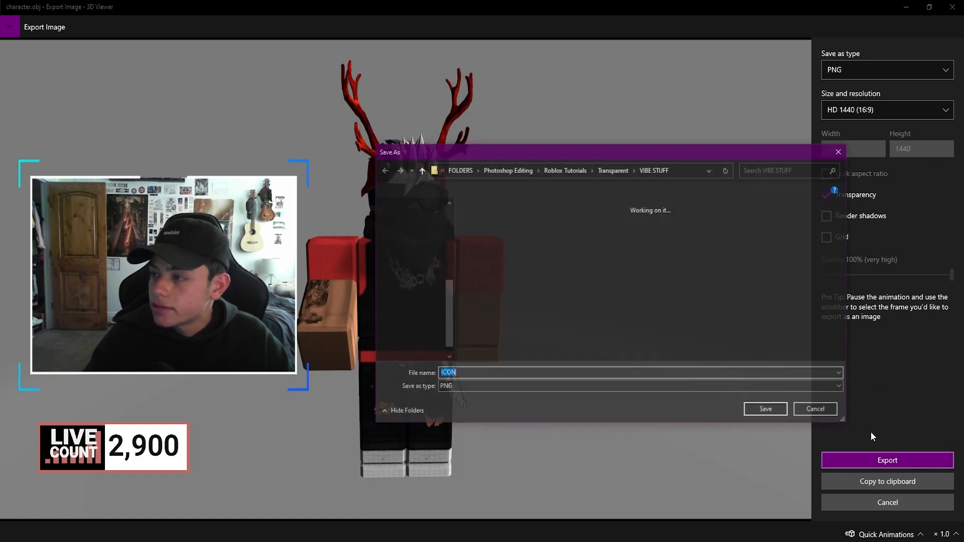
left_click(840, 151)
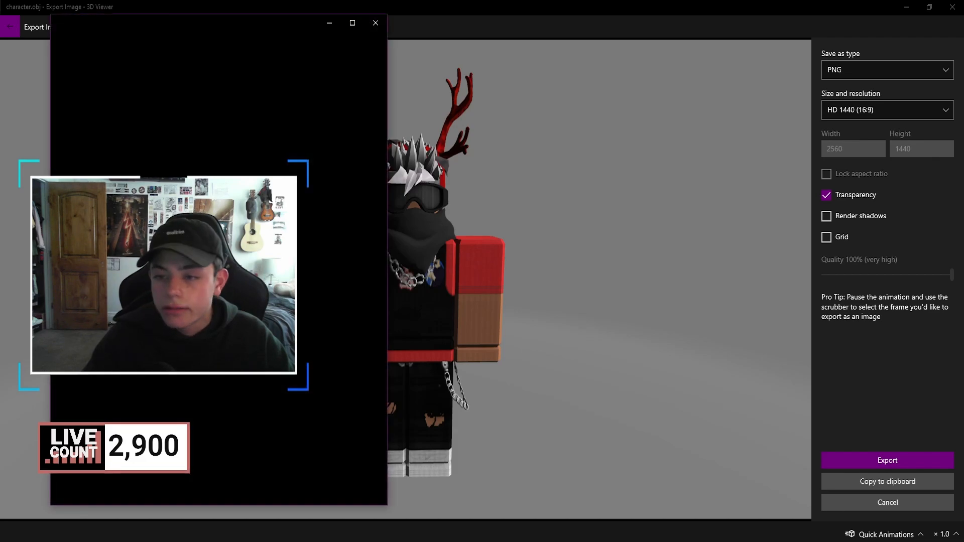
left_click_drag(388, 47, 867, 53)
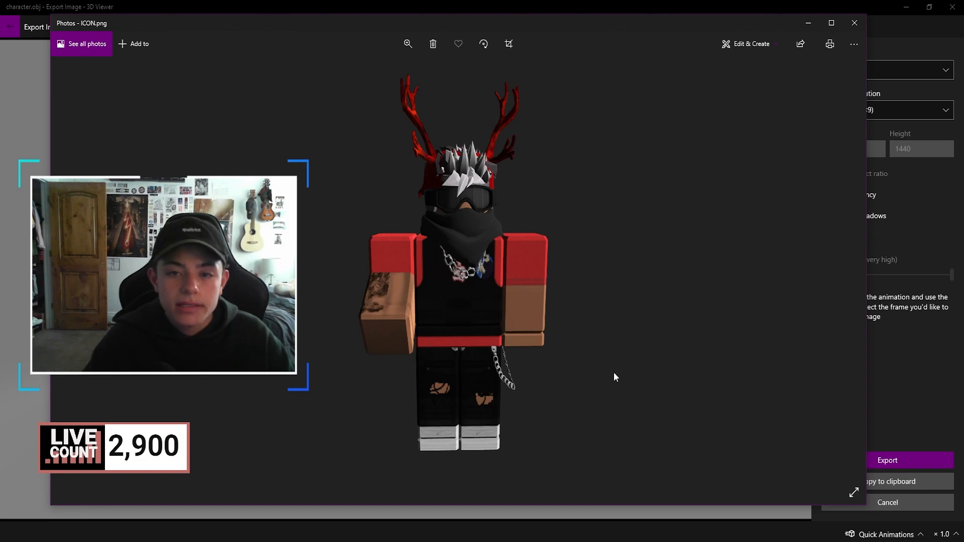
left_click(855, 23)
left_click_drag(417, 280, 433, 251)
scroll(465, 281, "down", 3)
scroll(400, 252, "up", 5)
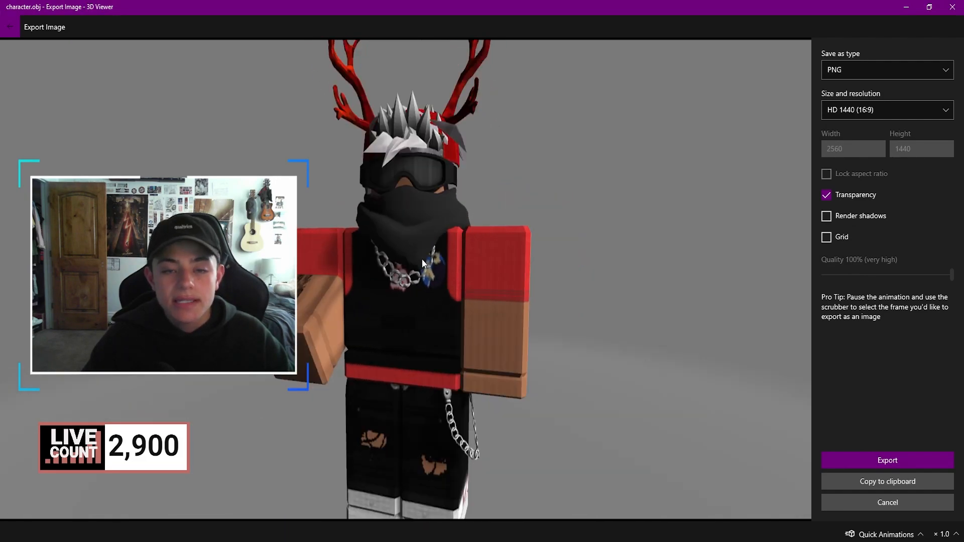
scroll(422, 259, "down", 5)
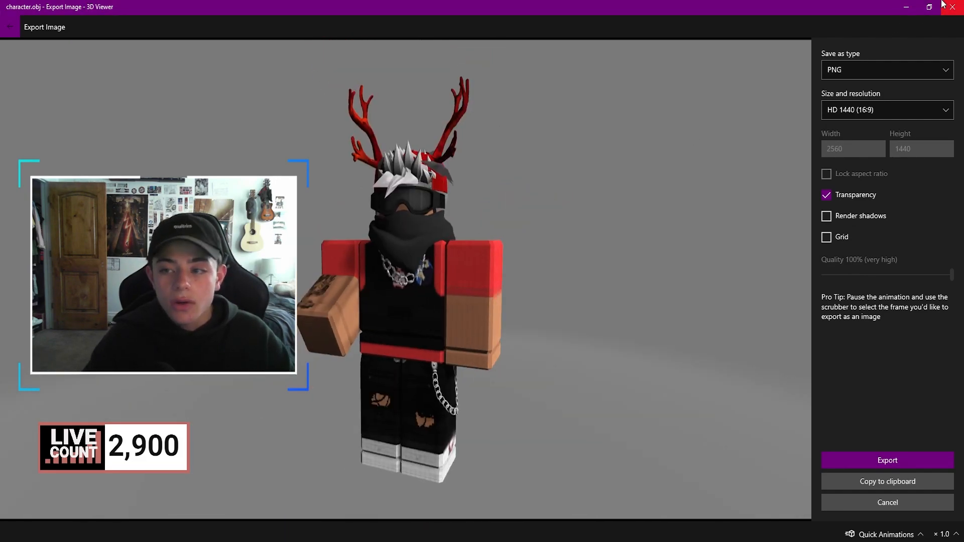
left_click_drag(375, 252, 418, 278)
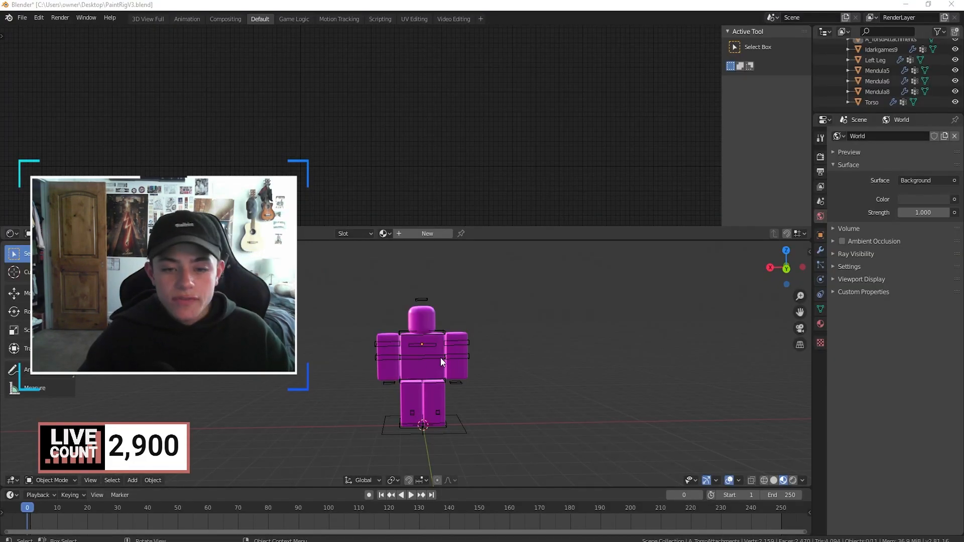
Switch to the PaintRigV3.blend file in Blender and select the character's armature with the Move tool active.
left_click(547, 353)
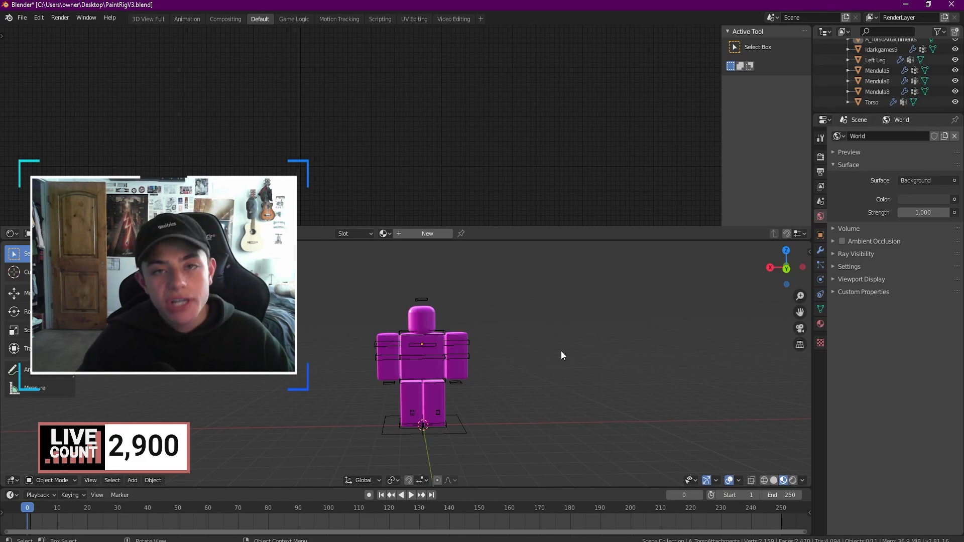
middle_click_drag(525, 364, 502, 321)
scroll(506, 351, "up", 5)
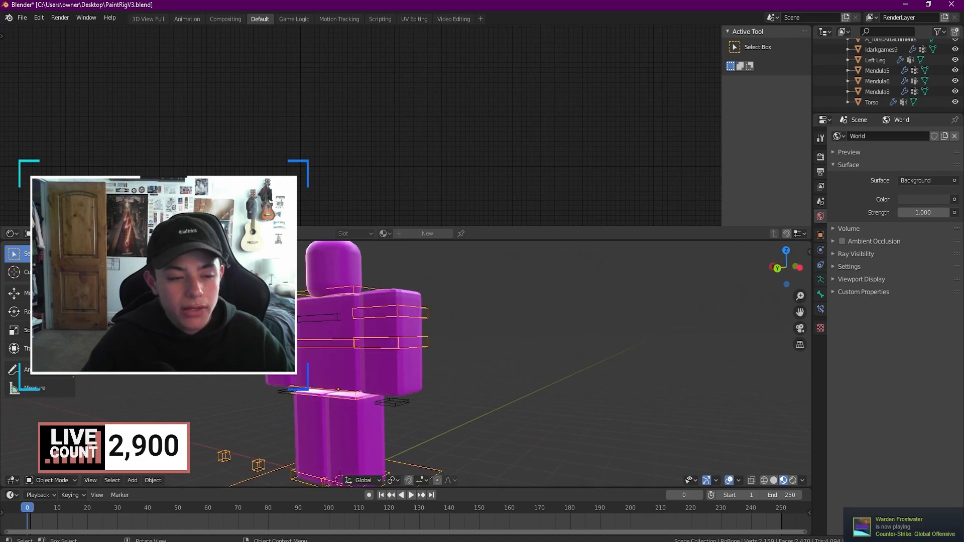
left_click(14, 292)
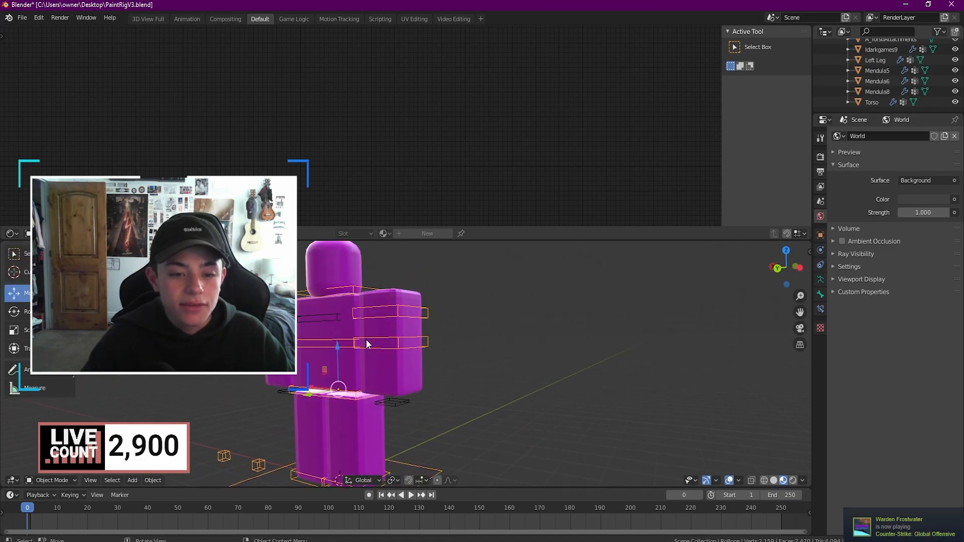
scroll(892, 80, "up", 1)
Select the rig's Left Leg and A_LHandAttachments objects one after the other.
left_click(883, 80)
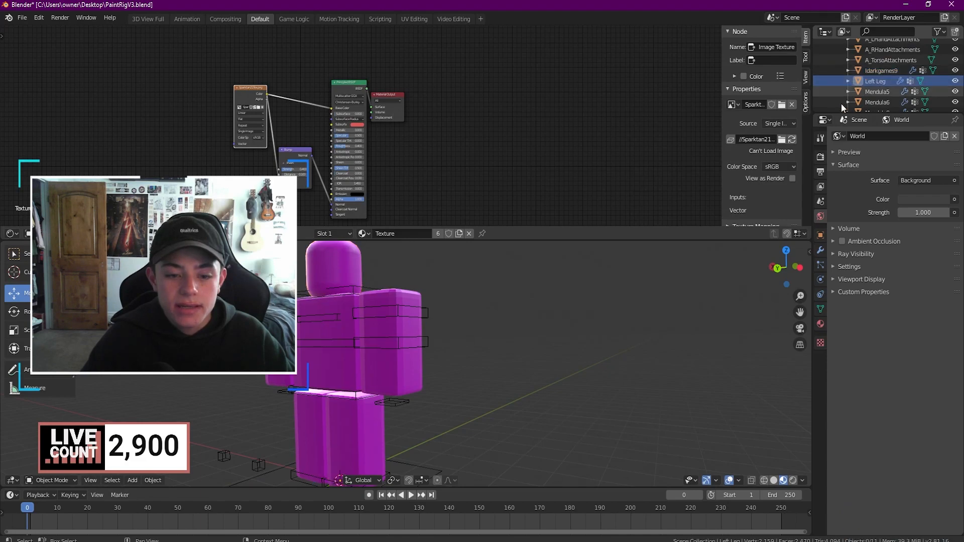
scroll(873, 81, "up", 2)
left_click(893, 81)
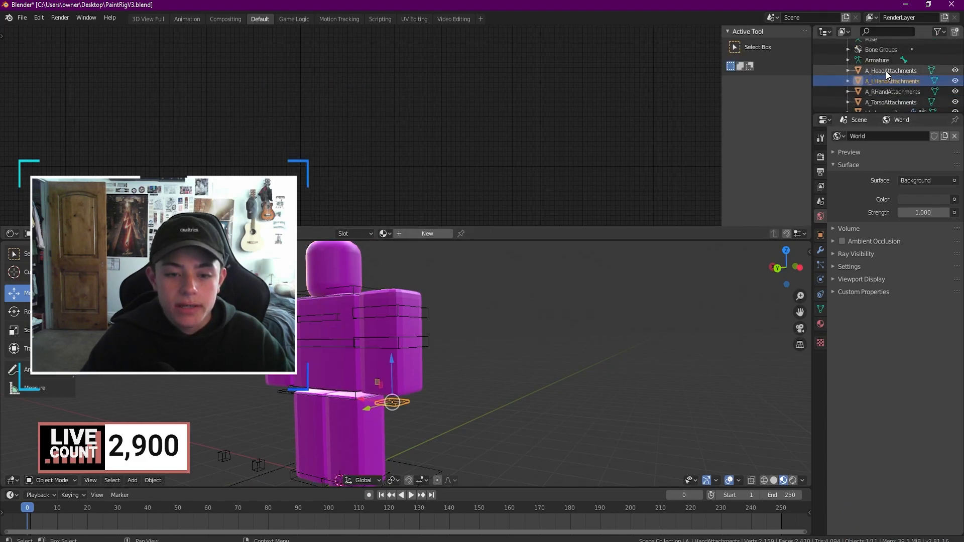
Try to rotate the selected armature in Object Mode with the Rotate tool, and undo the attempt.
left_click(403, 315)
middle_click_drag(402, 315, 585, 272)
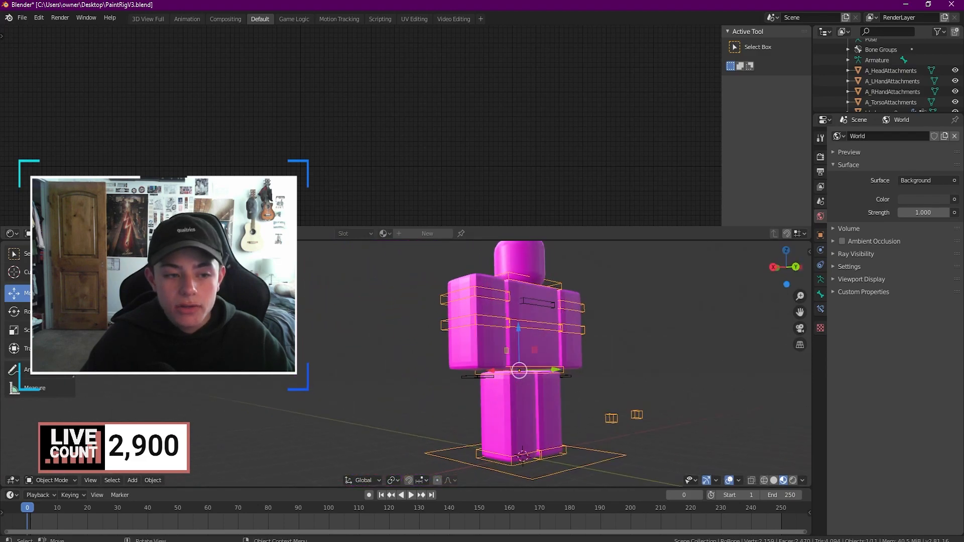
left_click(38, 311)
left_click_drag(546, 341, 632, 298)
key("ctrl+z")
Put the armature in Pose Mode and rotate one arm's control bone to raise the arm.
left_click(52, 480)
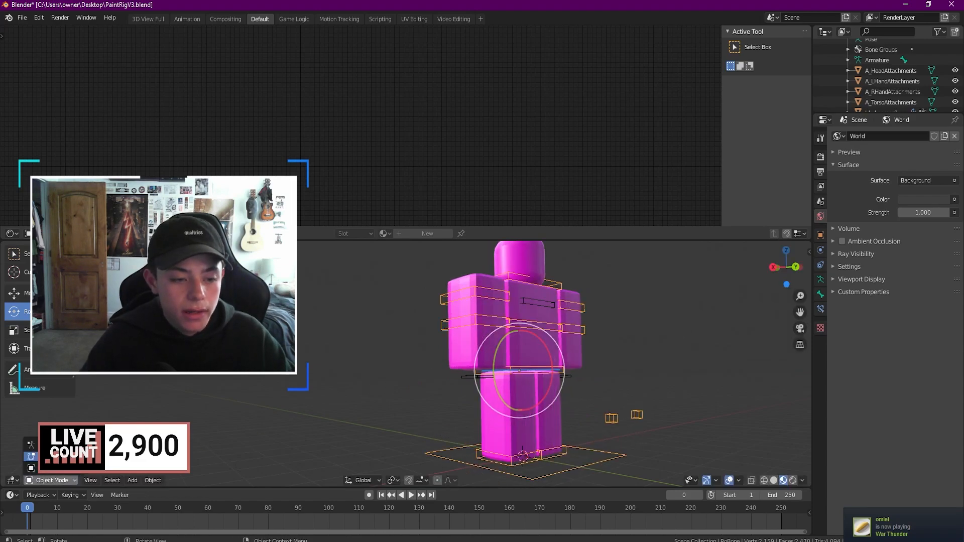
left_click(48, 445)
left_click(482, 325)
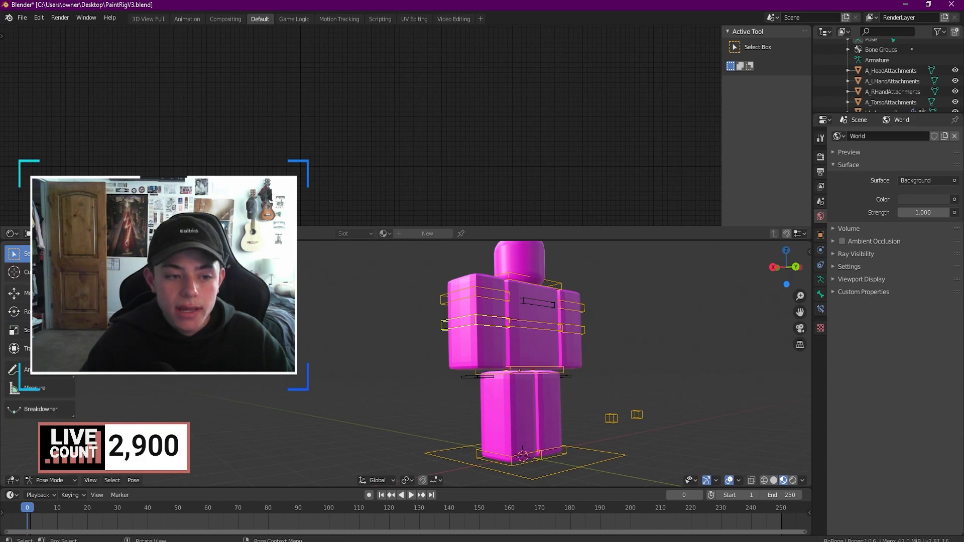
left_click(14, 312)
left_click_drag(480, 311, 525, 304)
middle_click_drag(525, 301, 482, 301)
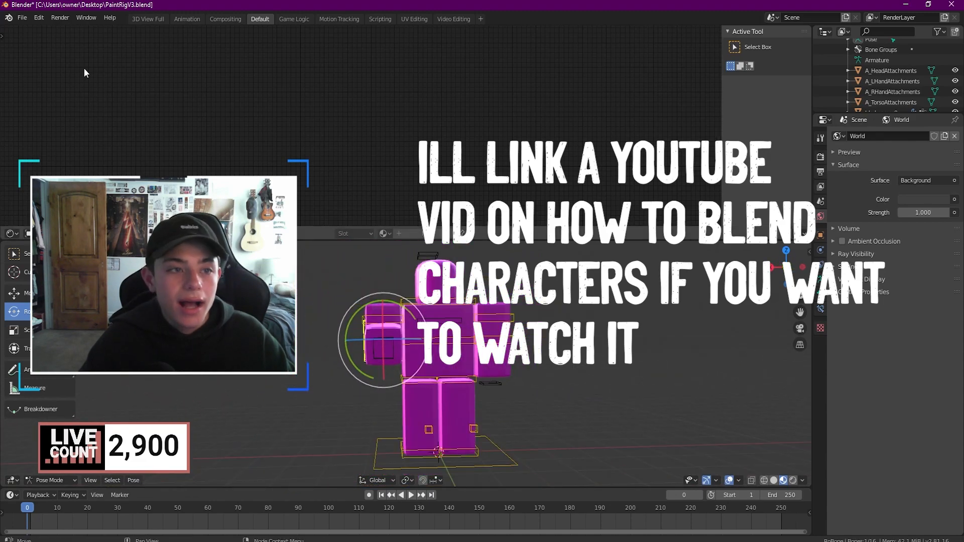
Start a new General file without saving changes to PaintRigV3, and delete the default cube.
left_click(22, 17)
mouse_move(31, 30)
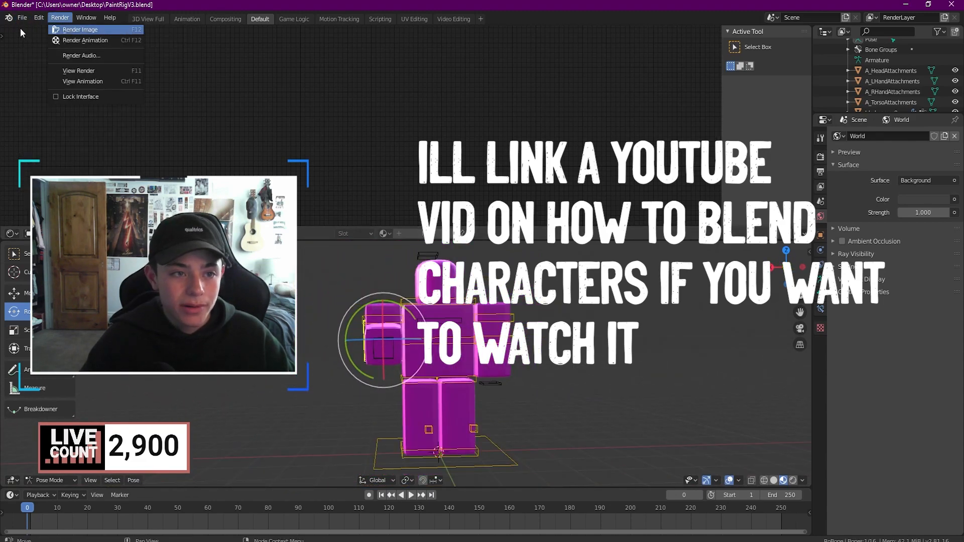
left_click(25, 23)
left_click(27, 22)
mouse_move(77, 29)
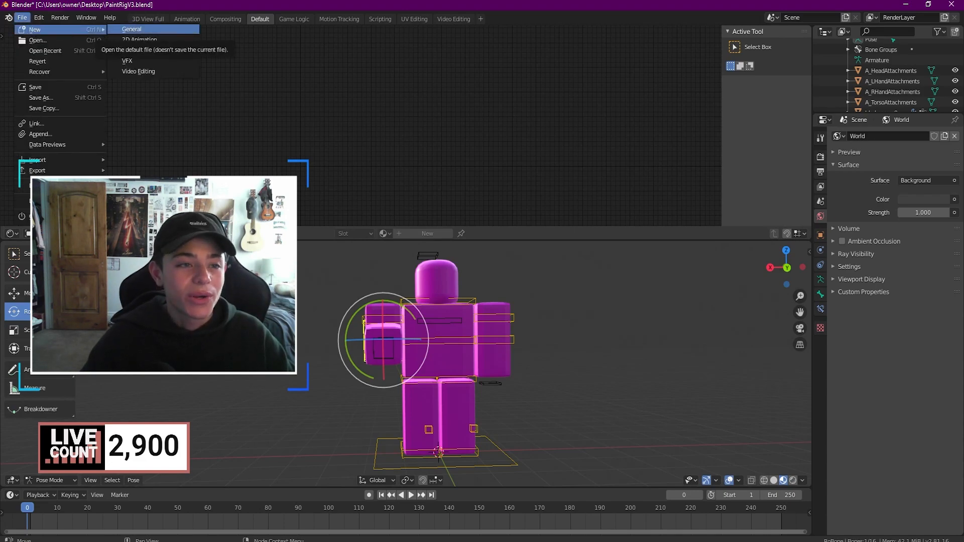
left_click(135, 29)
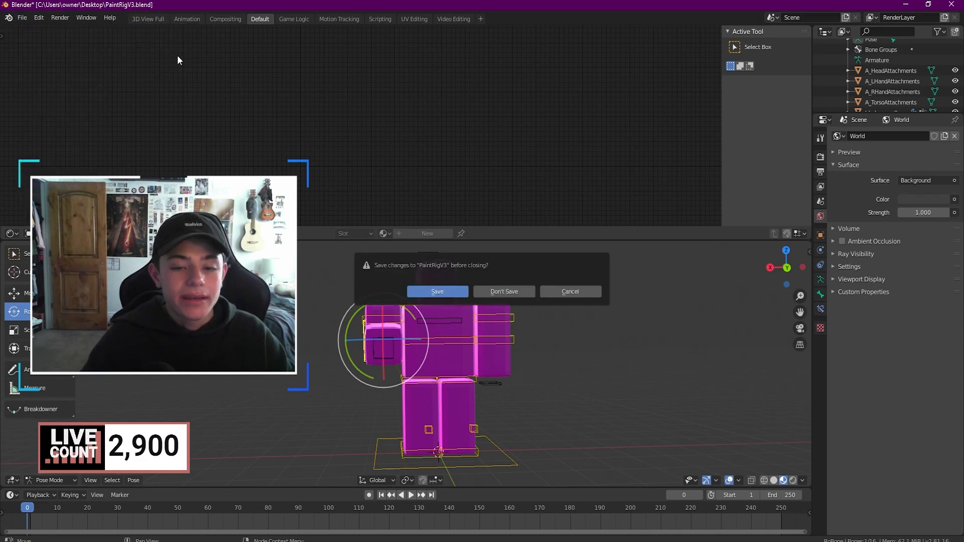
left_click(484, 290)
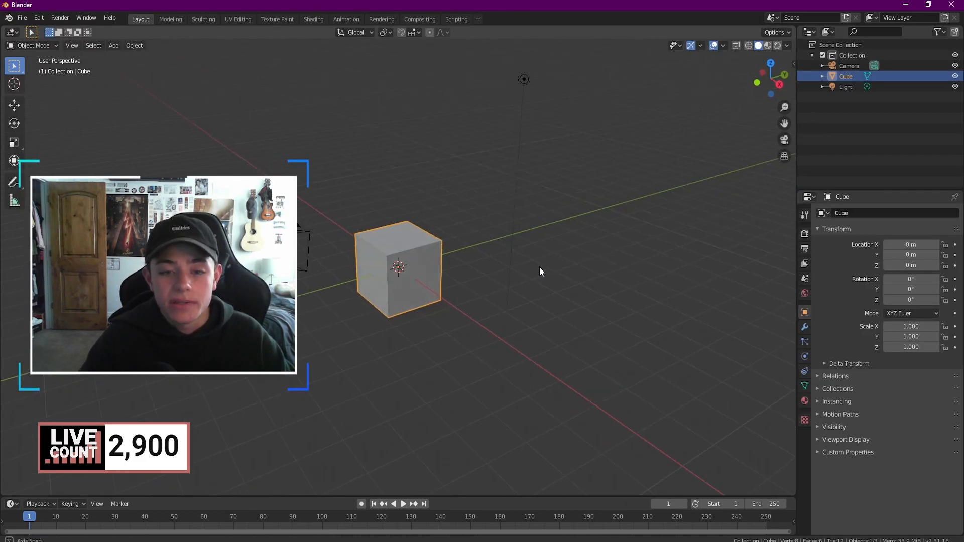
middle_click_drag(539, 267, 446, 251)
key("Delete")
left_click(22, 17)
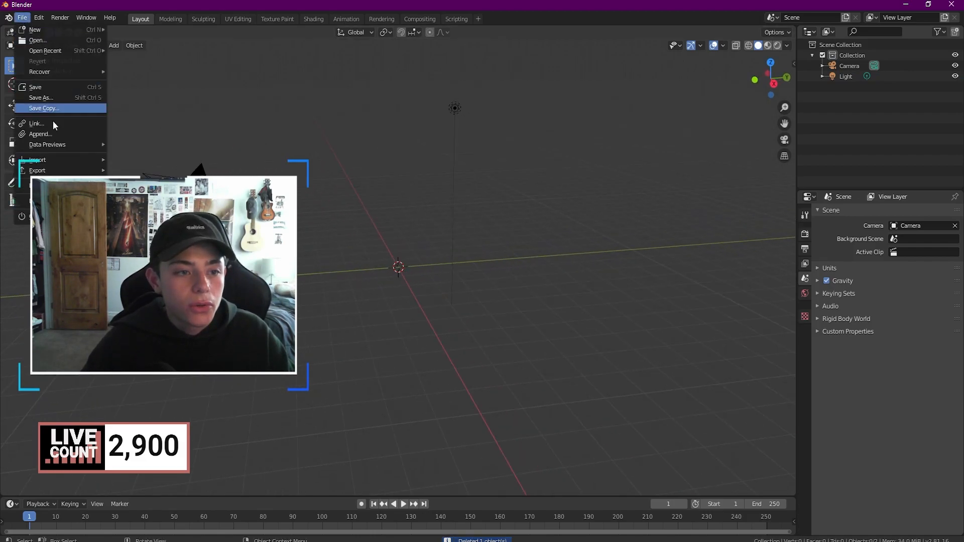
mouse_move(68, 161)
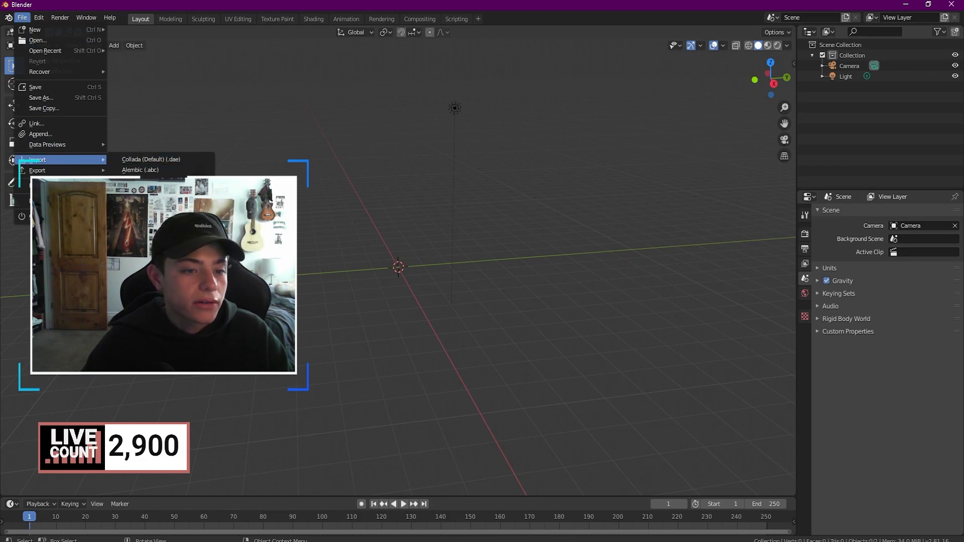
left_click(166, 233)
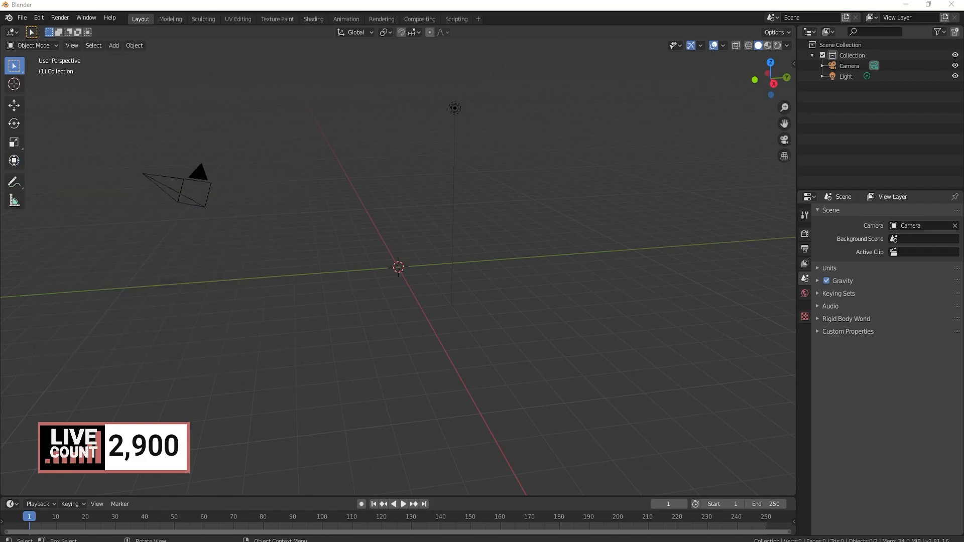
Import character.obj as a Wavefront OBJ from the VIBE STUFF folder inside Transparent.
left_click(22, 20)
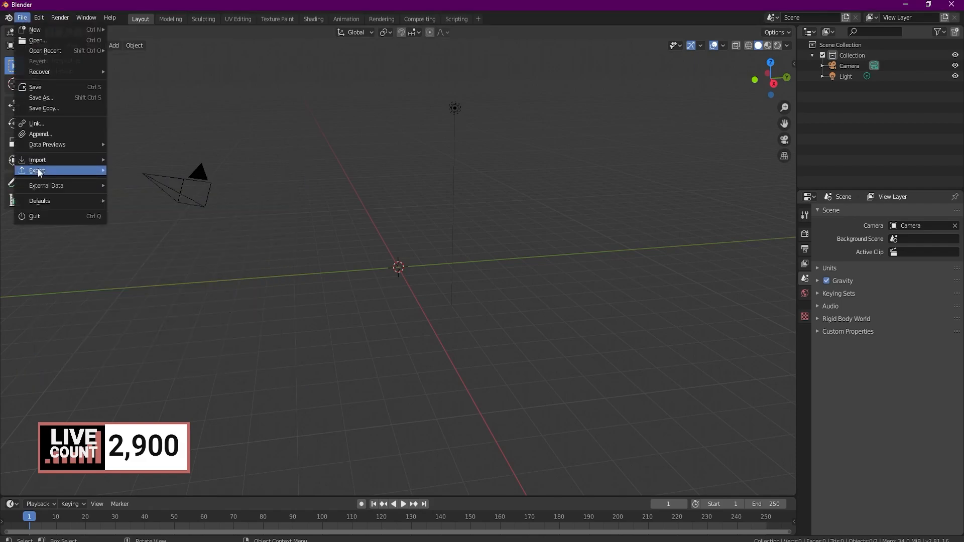
mouse_move(46, 160)
left_click(157, 244)
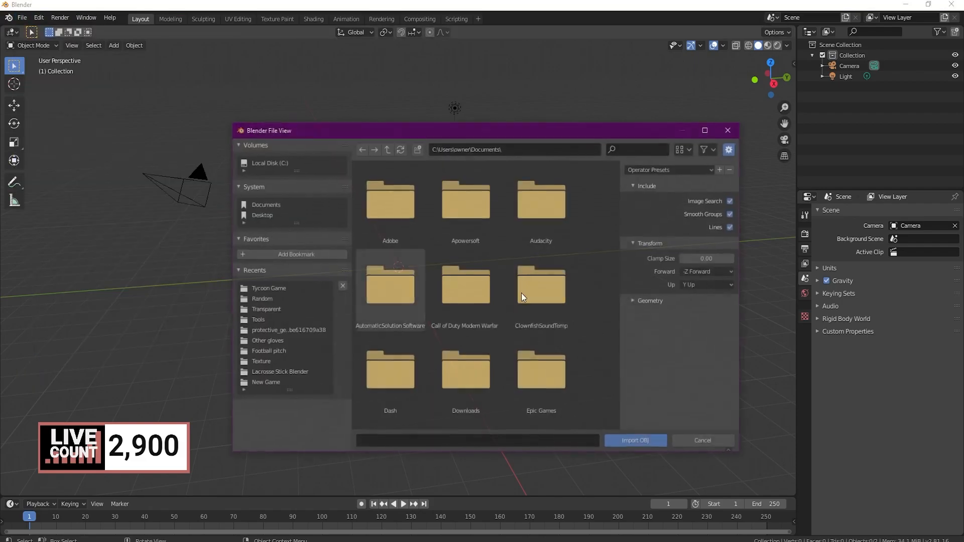
scroll(484, 218, "down", 5)
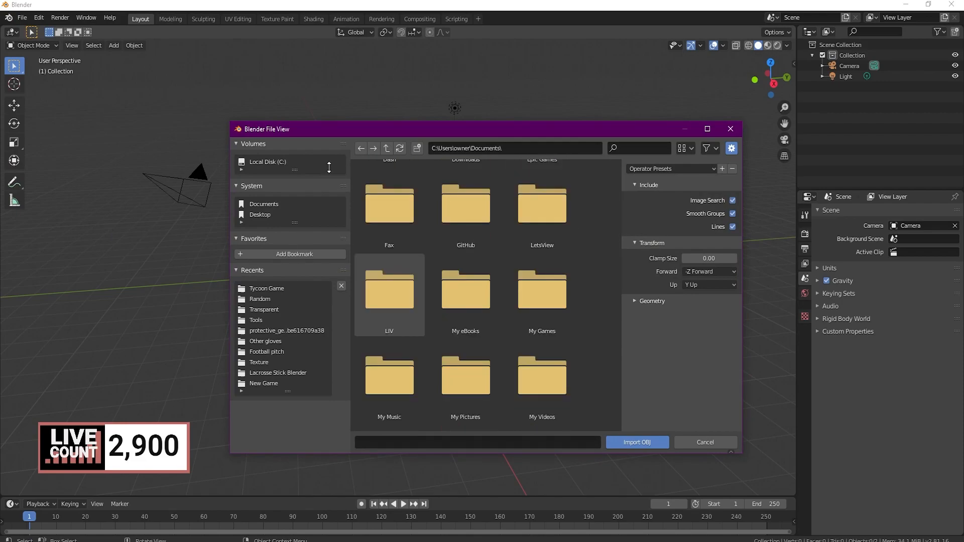
left_click(264, 309)
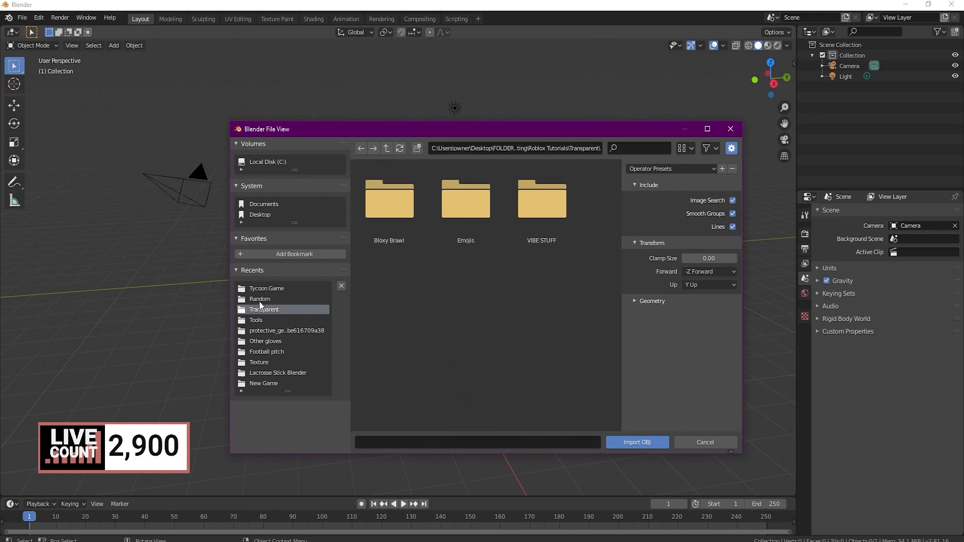
left_click(546, 203)
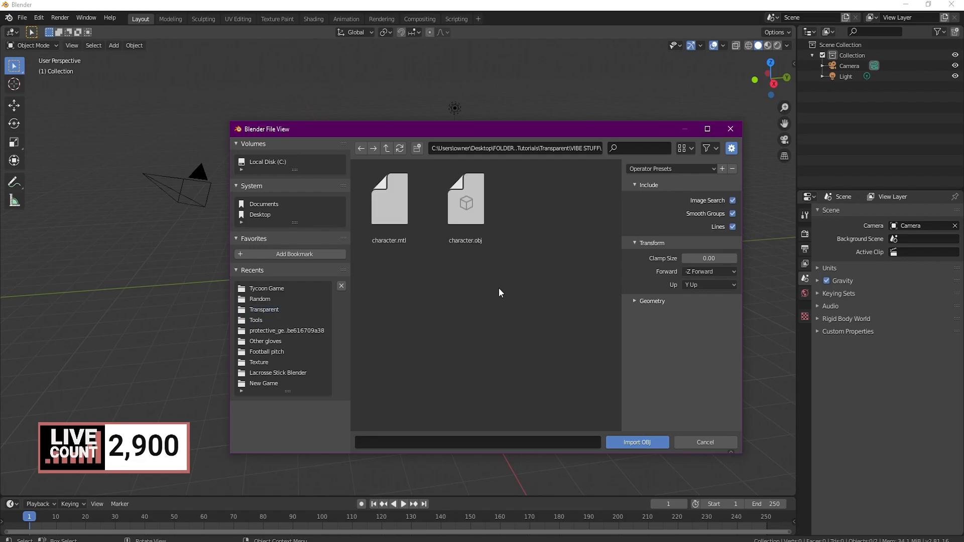
double_click(466, 207)
Move the imported character from its distant position to near the world origin.
middle_click_drag(466, 210, 351, 193)
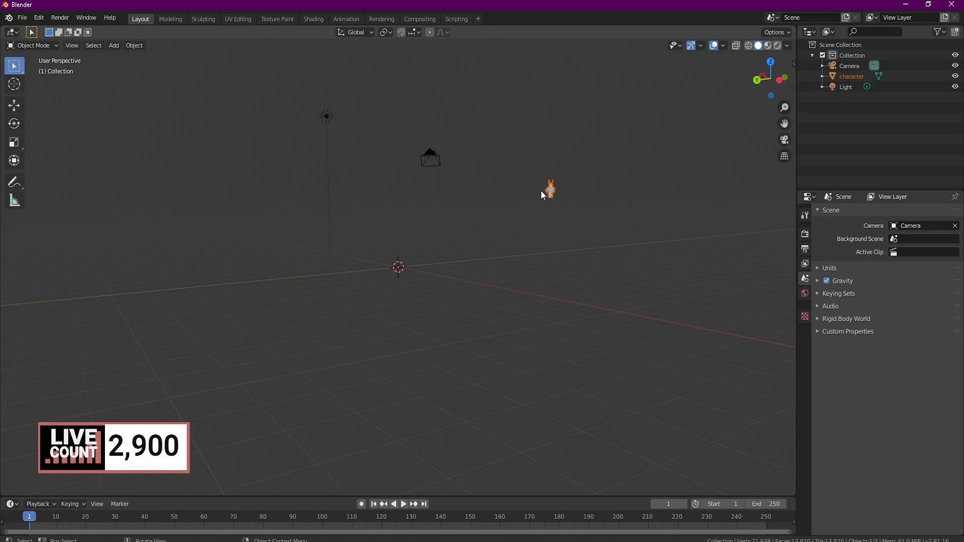
left_click(15, 106)
left_click_drag(370, 270, 137, 273)
scroll(395, 264, "down", 6)
left_click_drag(330, 280, 62, 318)
middle_click_drag(247, 282, 414, 301)
left_click_drag(398, 306, 394, 317)
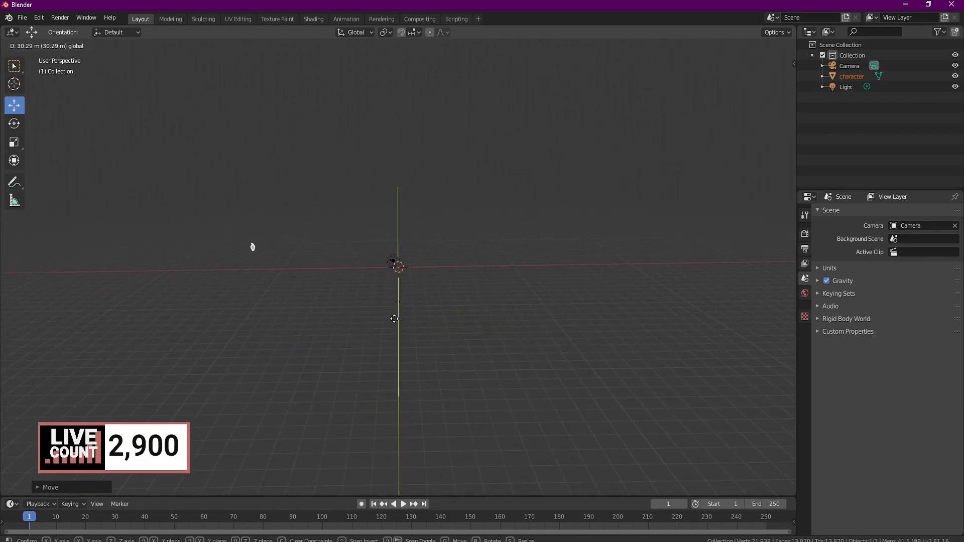
left_click_drag(388, 358, 522, 335)
left_click_drag(605, 334, 592, 336)
key("alt+g")
scroll(412, 260, "up", 5)
middle_click_drag(449, 241, 623, 223)
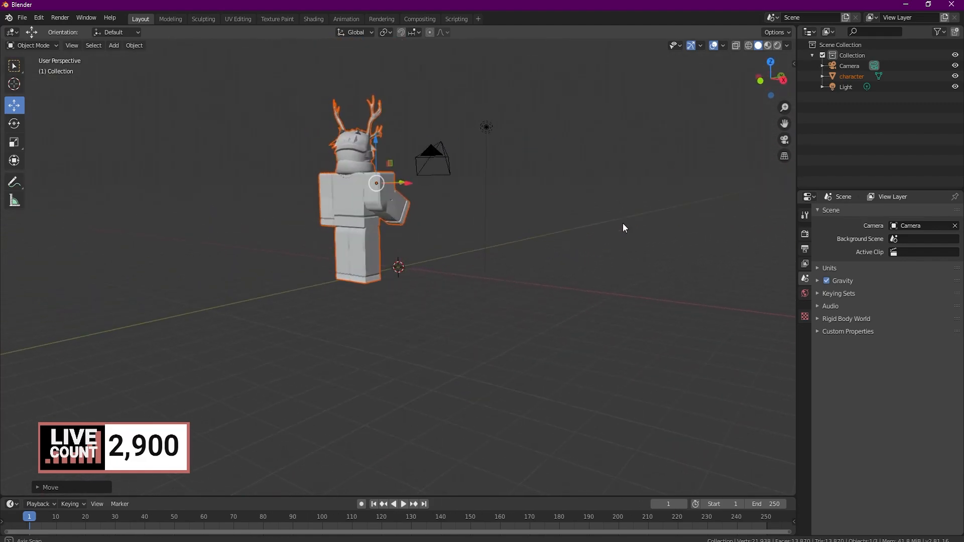
Shift the character along Y and sideways so that its feet stand at the world origin.
right_click(497, 188)
key("Escape")
middle_click_drag(557, 191, 429, 213)
key("g")
key("y")
left_click(647, 176)
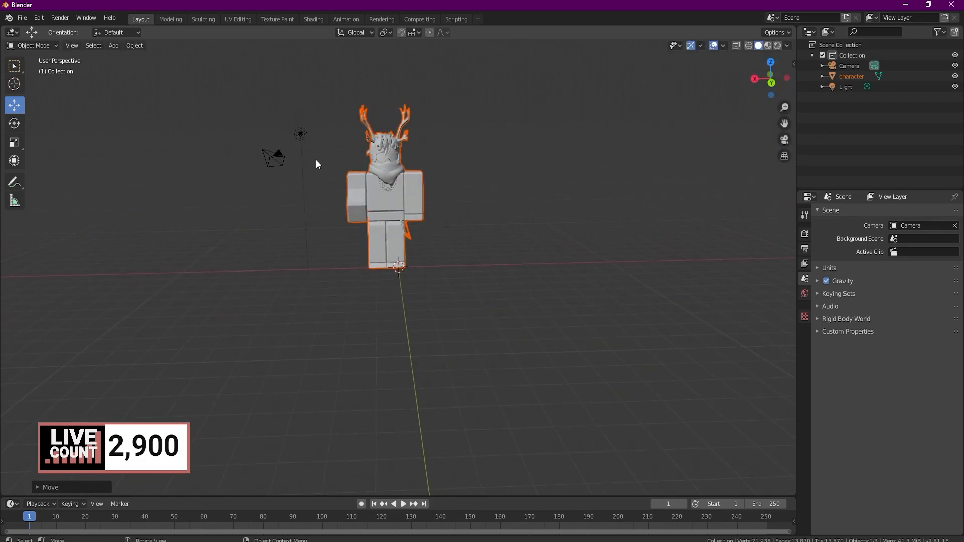
key("g")
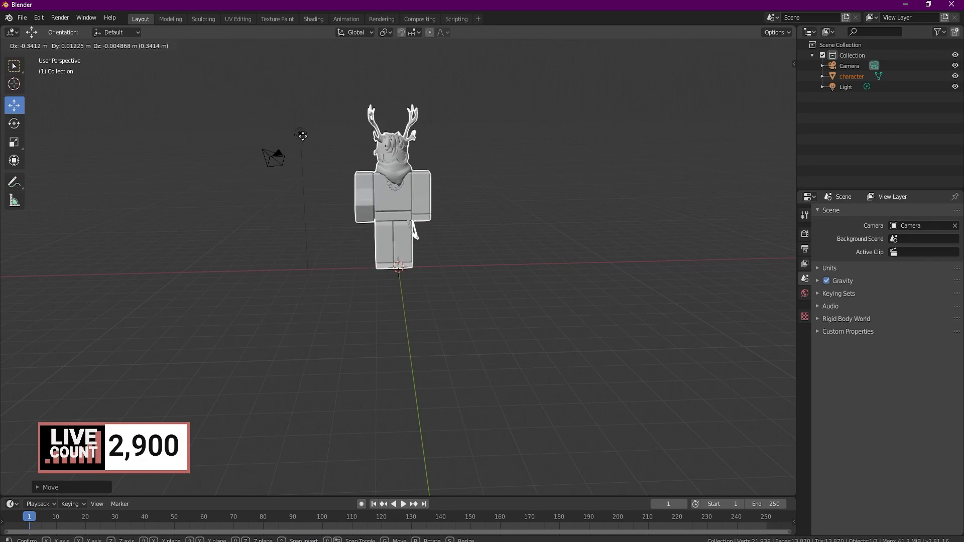
left_click(303, 138)
Switch the viewport to Material Preview shading to show the character's textures.
middle_click_drag(448, 230, 675, 135)
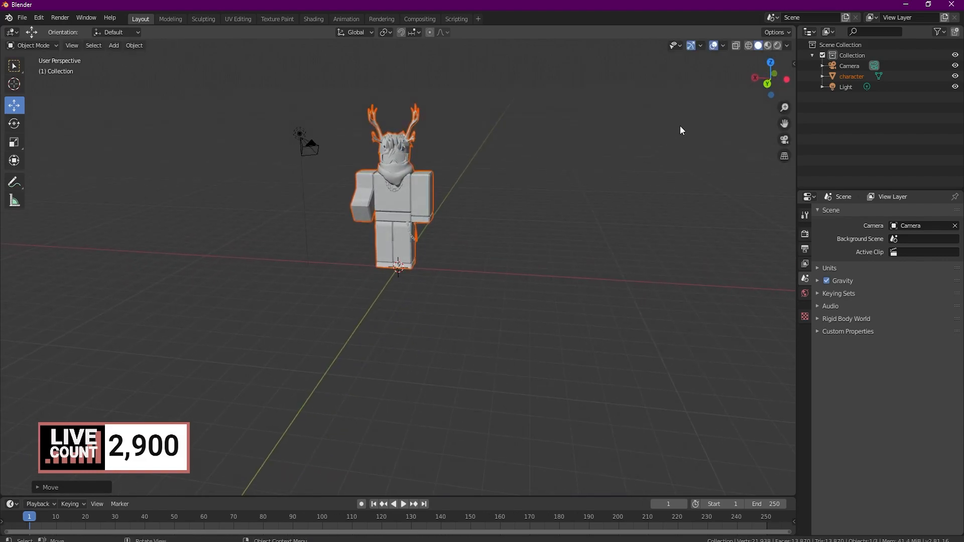
left_click(765, 50)
middle_click_drag(504, 159, 310, 146)
scroll(489, 155, "up", 5)
left_click(490, 165)
scroll(490, 166, "down", 1)
scroll(488, 156, "down", 2)
Move the camera in front of the character, to about X 0.43 m, Y 5.67 m, Z 4.62 m.
left_click(246, 115)
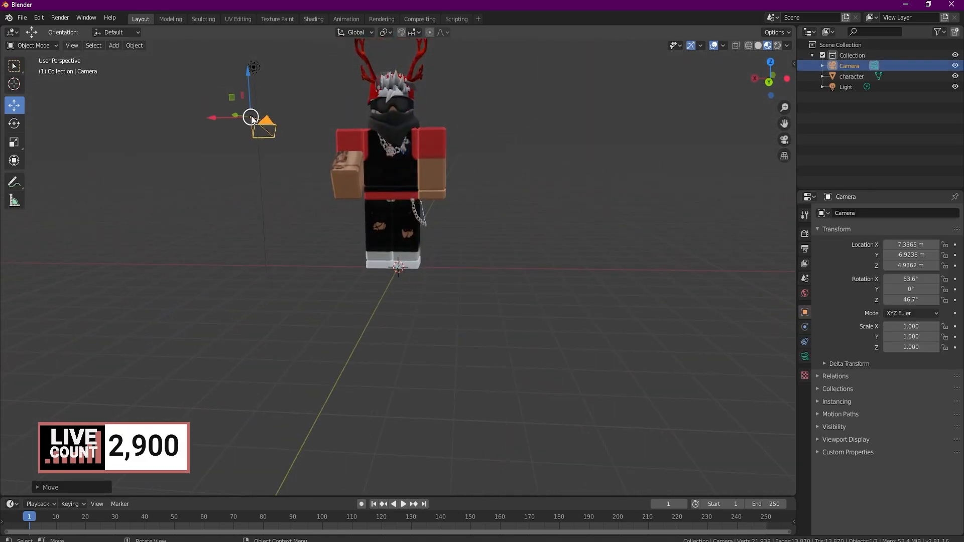
key("g")
left_click(407, 123)
middle_click_drag(407, 123, 379, 143)
left_click_drag(314, 158, 503, 190)
middle_click_drag(490, 194, 426, 196)
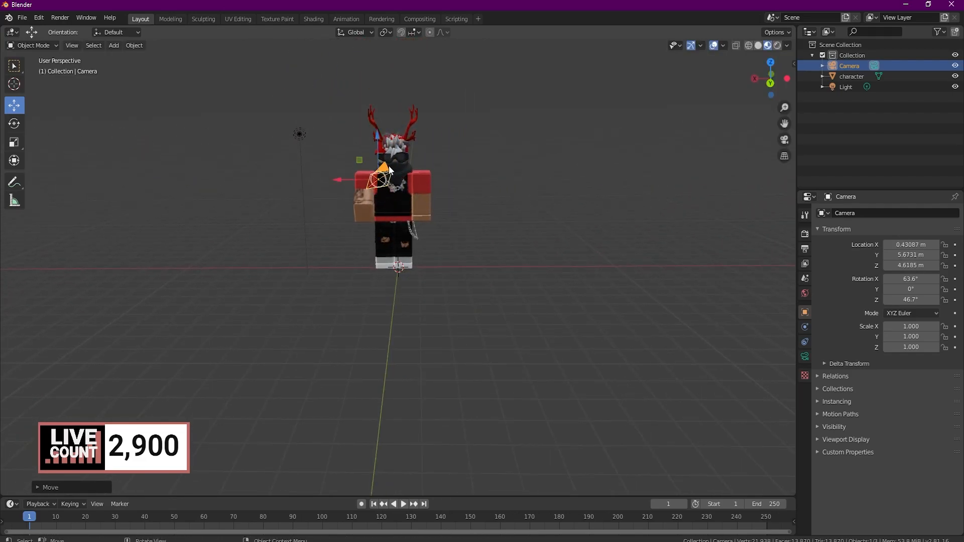
middle_click_drag(448, 164, 477, 170)
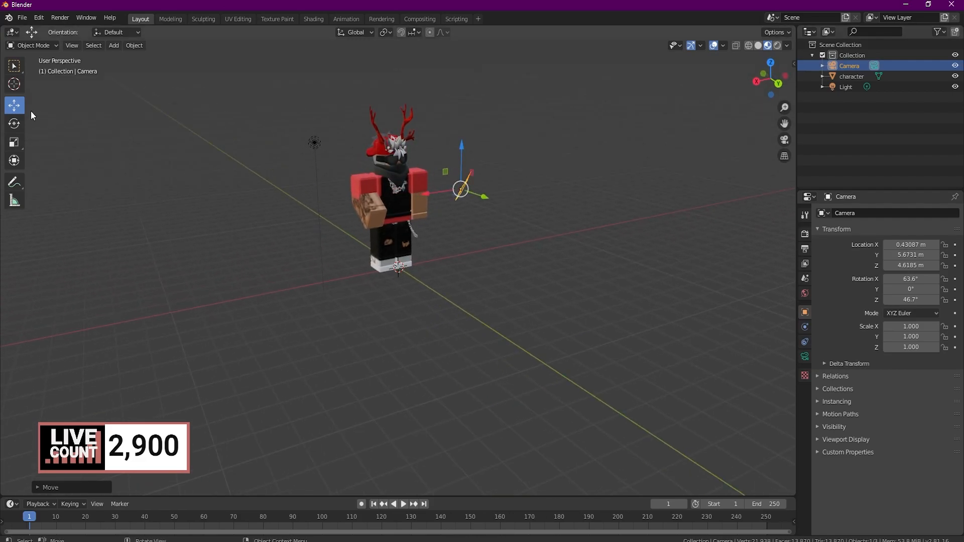
Rotate the camera to face the character, to about 97.2° in X, 1.42° in Y and 185° in Z.
left_click(14, 123)
left_click_drag(448, 205, 472, 193)
middle_click_drag(472, 193, 498, 179)
left_click_drag(505, 167, 517, 187)
middle_click_drag(517, 187, 540, 165)
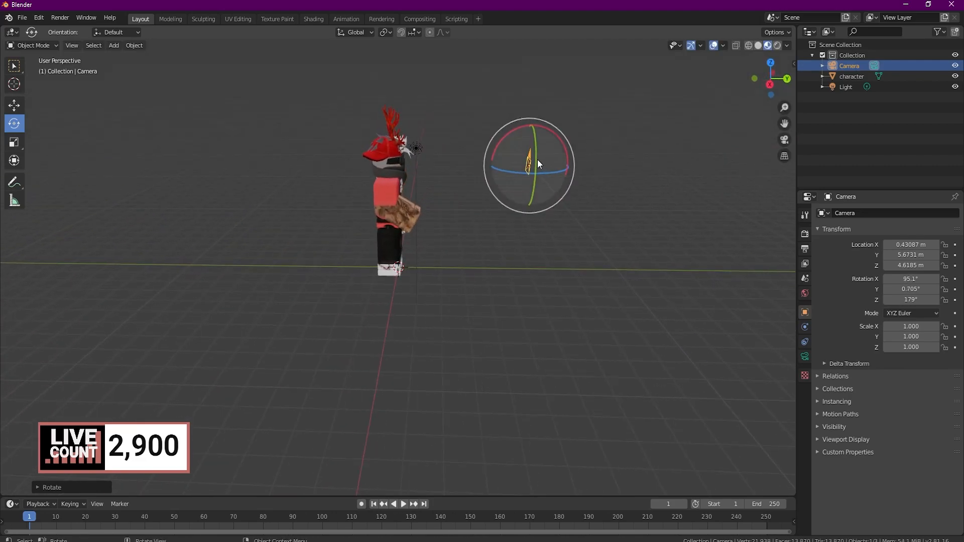
left_click_drag(531, 160, 531, 156)
key("shift+grave")
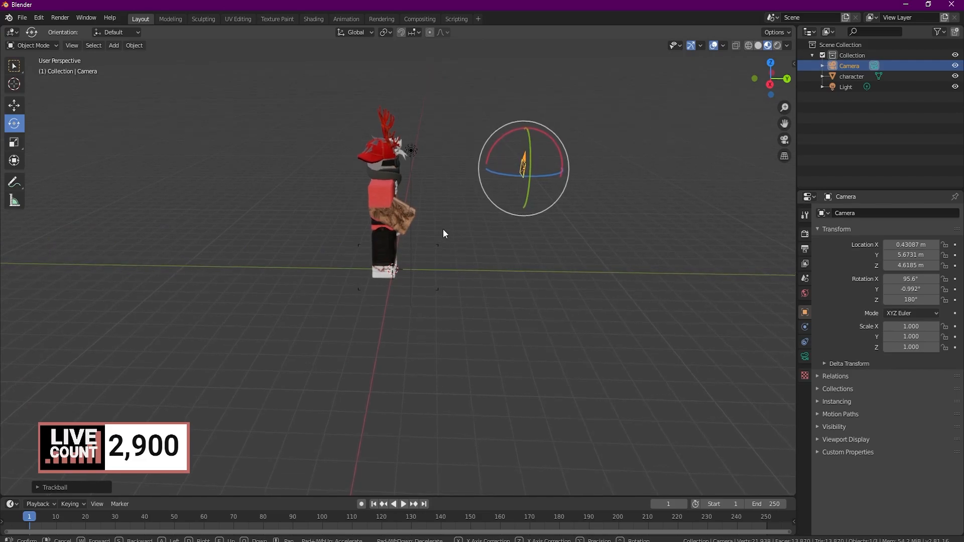
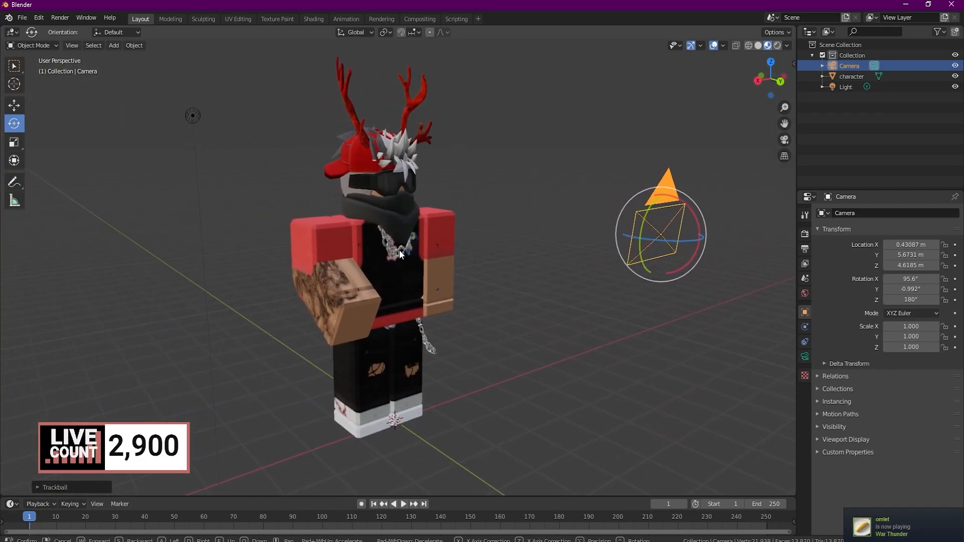
right_click(488, 231)
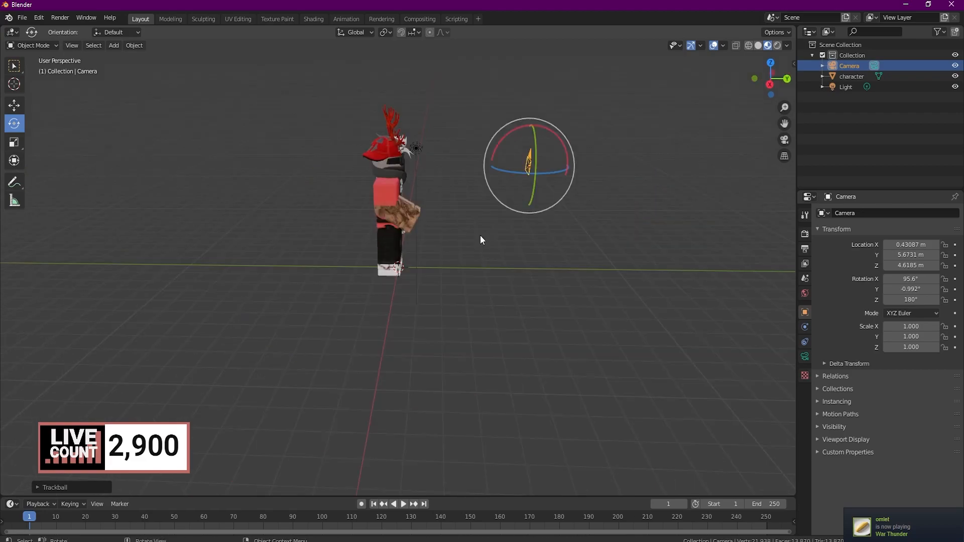
middle_click_drag(484, 239, 538, 179)
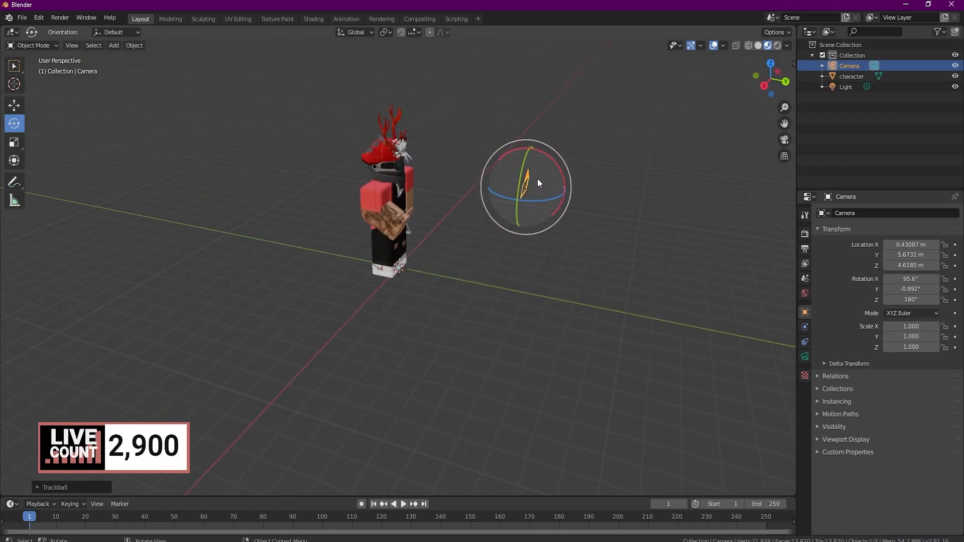
left_click_drag(525, 173, 527, 173)
middle_click_drag(527, 173, 127, 112)
Fine-tune the camera's position in front of the character to about X 0.13 m and Z 4.43 m.
left_click(21, 106)
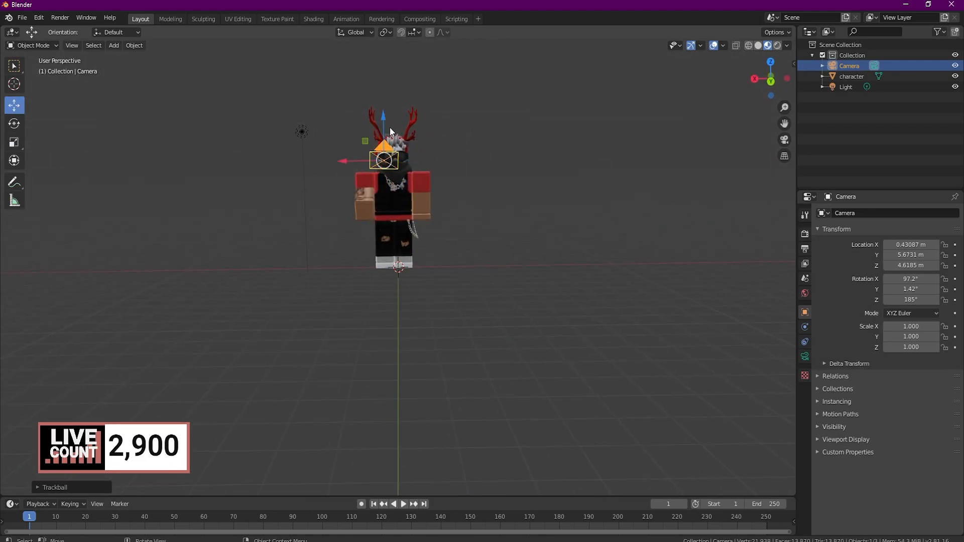
left_click_drag(390, 129, 390, 135)
left_click_drag(349, 165, 359, 166)
middle_click_drag(359, 165, 525, 170)
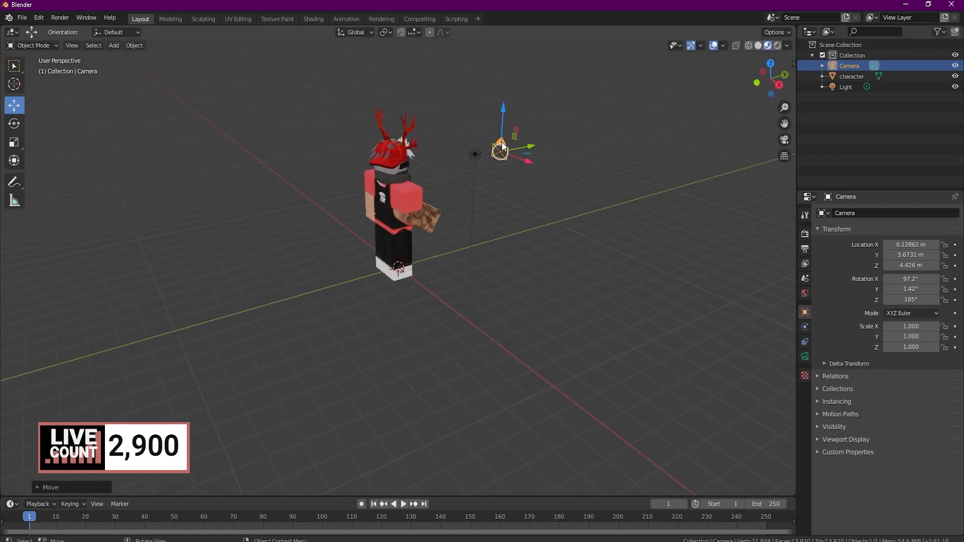
left_click(478, 135)
left_click_drag(499, 143, 488, 143)
middle_click_drag(488, 144, 333, 162)
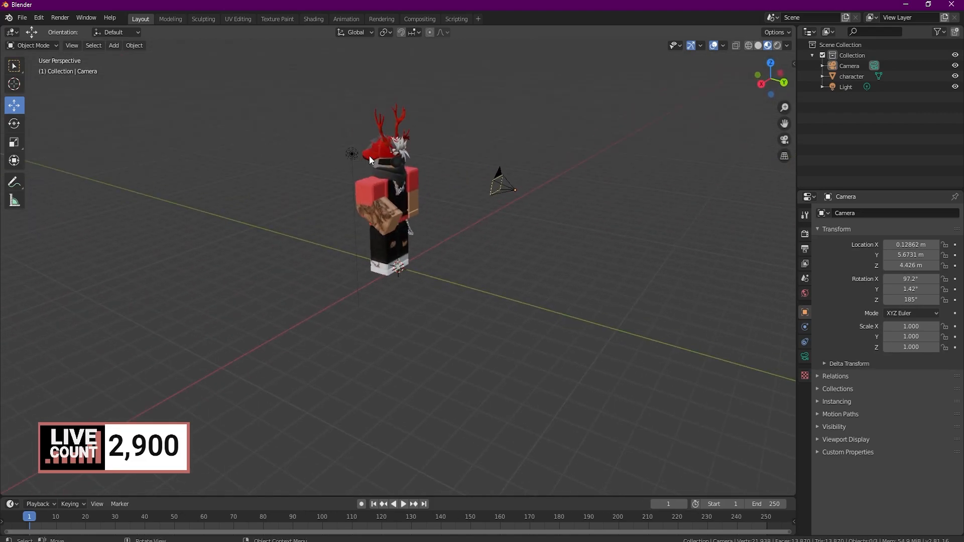
Move the light beside the character, to about X -1.06 m, Y -0.17 m, Z 4.10 m, and switch the viewport to Rendered shading.
left_click(351, 154)
left_click_drag(327, 158, 406, 140)
left_click_drag(432, 104, 432, 144)
left_click_drag(450, 180, 431, 178)
left_click(776, 45)
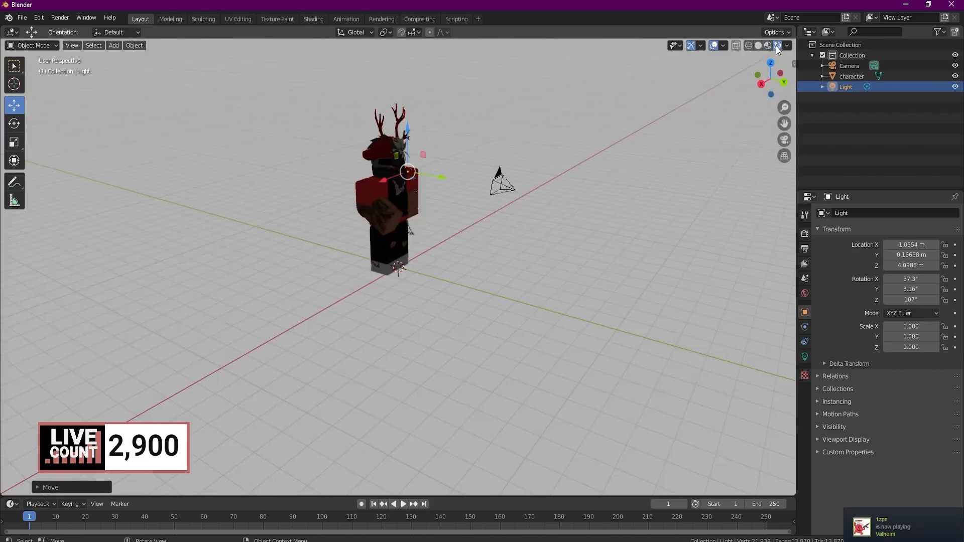
mouse_move(534, 130)
middle_mouse_down()
mouse_move(467, 124)
mouse_move(431, 177)
mouse_move(500, 181)
mouse_move(572, 141)
middle_mouse_up()
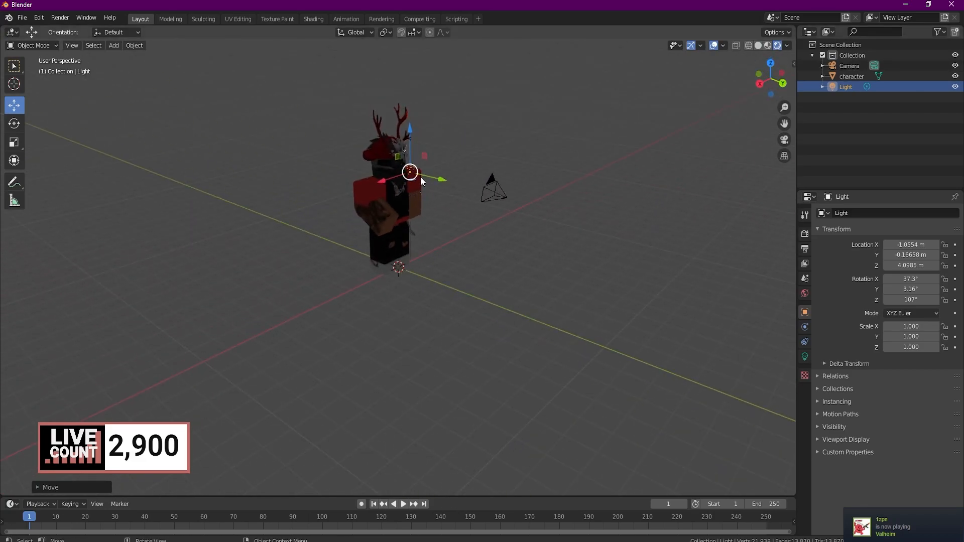
Move the light in front of the character and across to its bent arm's side, to about X 2.67 m, Y 0.89 m.
left_click_drag(441, 179, 460, 184)
mouse_move(463, 181)
middle_mouse_down()
mouse_move(439, 184)
mouse_move(448, 174)
middle_mouse_up()
scroll(438, 184, "up", 4)
scroll(439, 184, "up", 1)
scroll(446, 173, "down", 2)
key("shift+grave")
key("w")
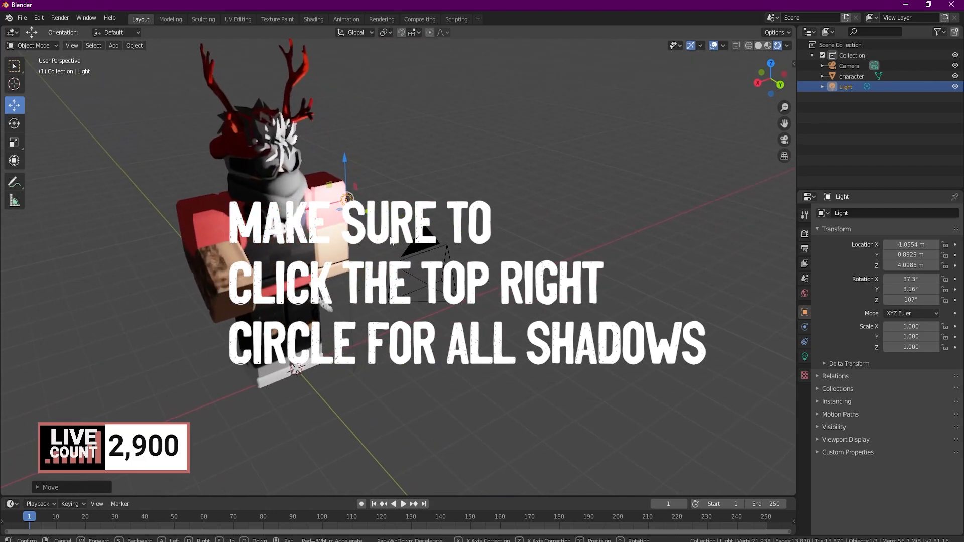
left_click(381, 206)
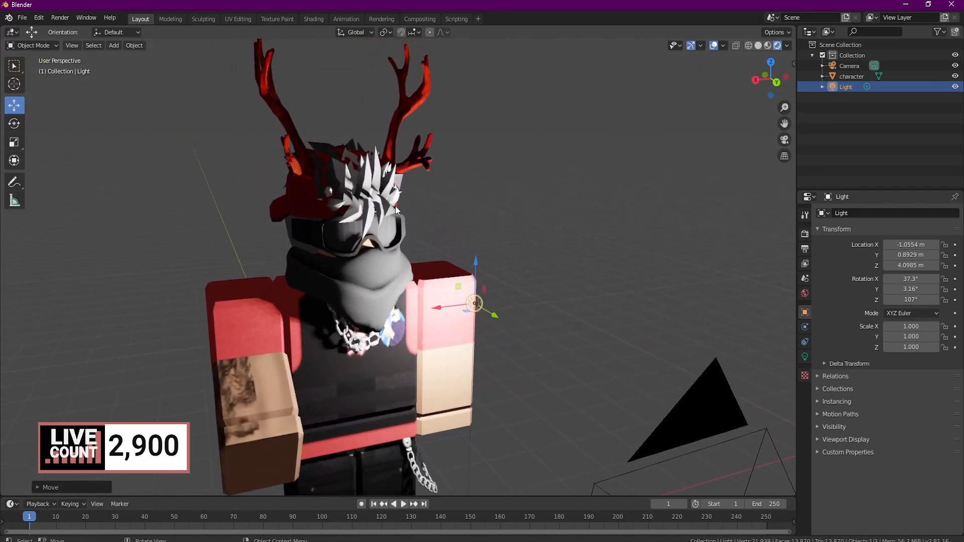
left_click_drag(457, 310, 104, 342)
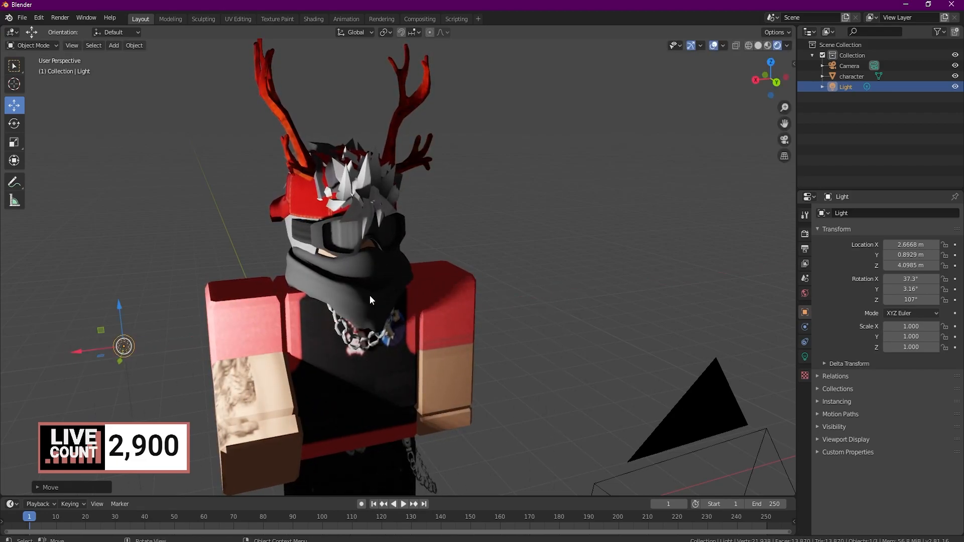
left_click(805, 234)
left_click(805, 215)
left_click(805, 234)
left_click(805, 250)
left_click(805, 216)
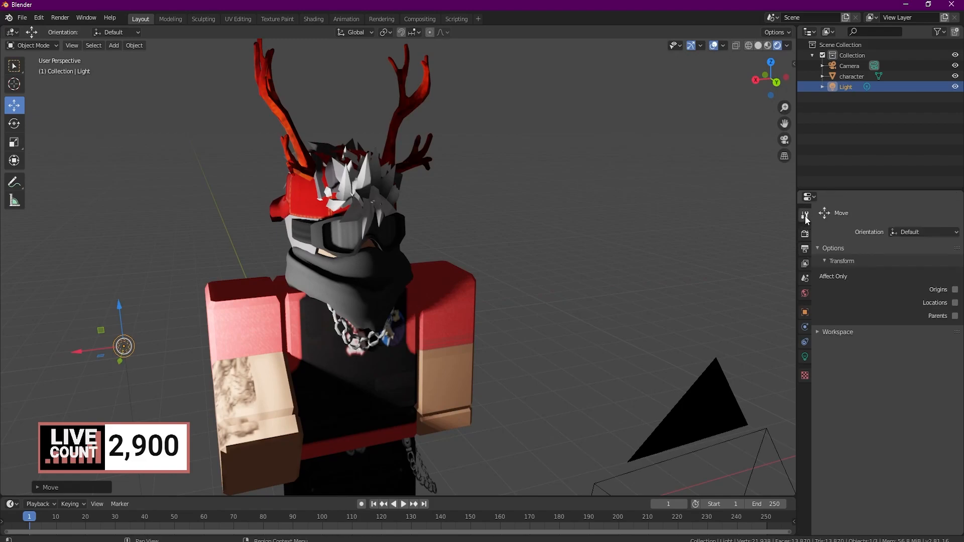
Open the light's data properties and tint the light peach-orange with hue 0.048, saturation 0.489 and value 1.000.
left_click(805, 249)
left_click(805, 263)
left_click(805, 278)
left_click(805, 293)
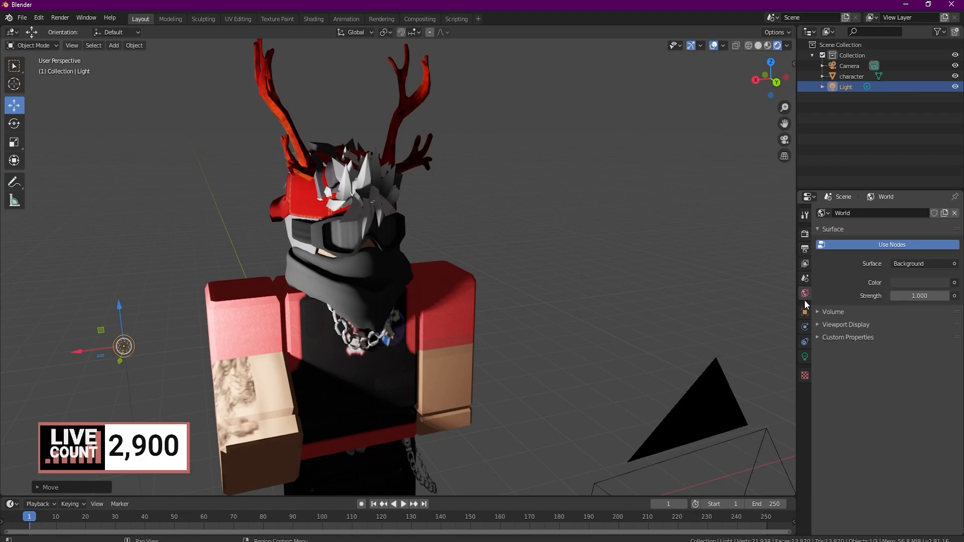
left_click(805, 313)
left_click(804, 326)
left_click(805, 342)
left_click(805, 357)
left_click(805, 375)
left_click(805, 357)
left_click(911, 271)
mouse_move(900, 166)
left_mouse_down()
mouse_move(883, 185)
mouse_move(863, 151)
mouse_move(891, 187)
left_mouse_up()
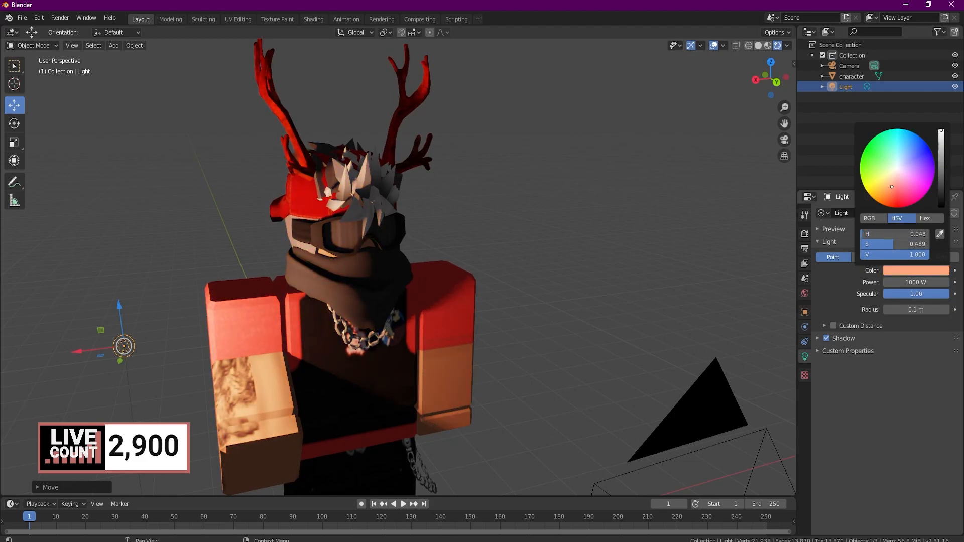
Move the light forward along the Y axis, farther out in front of the character.
middle_click_drag(479, 220, 453, 219)
scroll(453, 219, "down", 3)
middle_click_drag(233, 233, 335, 230)
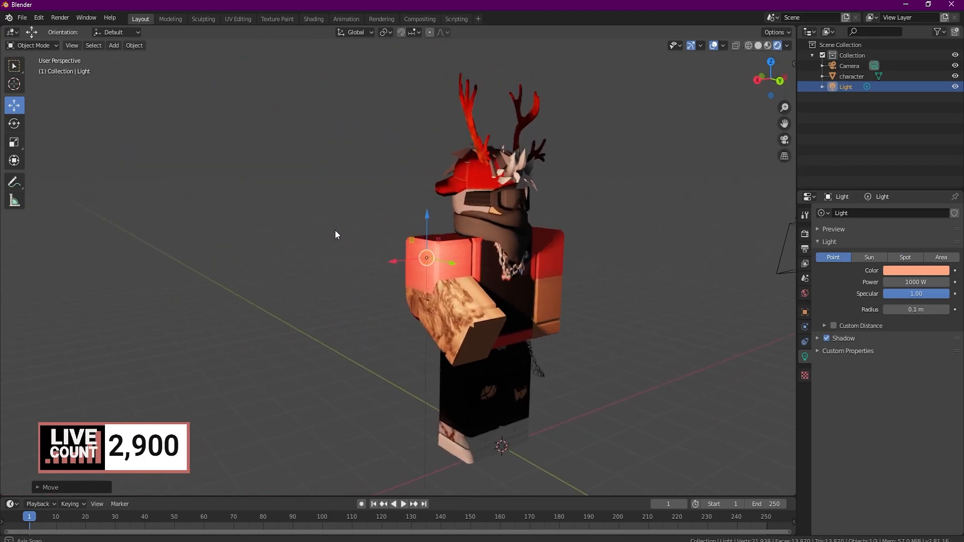
key("g")
key("y")
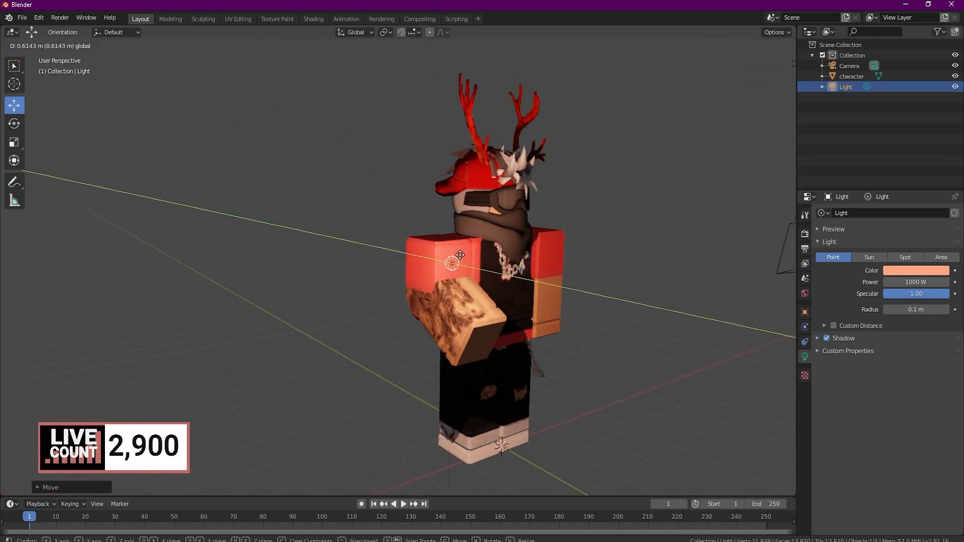
left_click_drag(444, 254, 588, 296)
Change the light's colour to a saturated blue-violet.
middle_click_drag(578, 219, 538, 211)
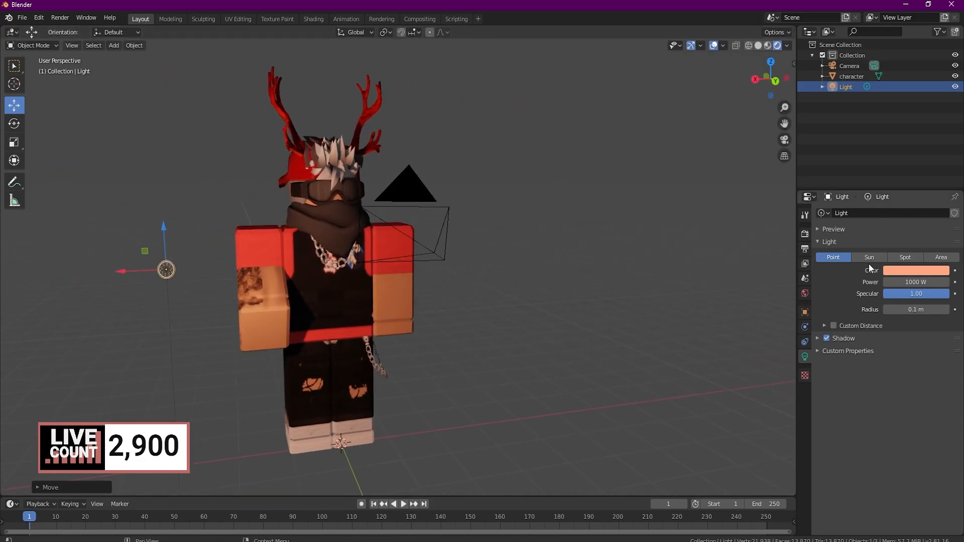
left_click(899, 270)
mouse_move(896, 194)
left_mouse_down()
mouse_move(909, 170)
mouse_move(934, 163)
left_mouse_up()
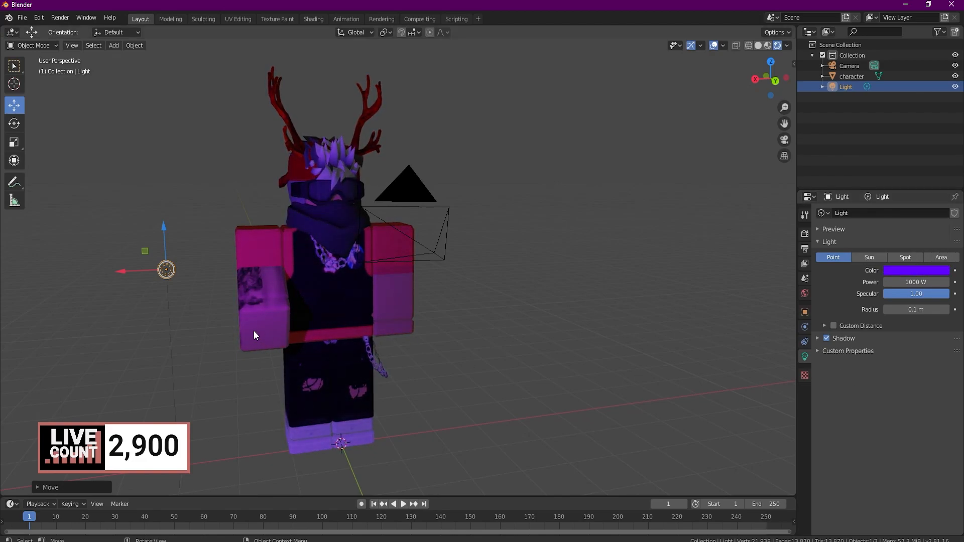
Move the light back along the Y axis to behind the character on the bent arm's side, so it rims the arm and head.
middle_click_drag(179, 288, 209, 278)
left_click_drag(449, 271, 299, 228)
mouse_move(433, 201)
middle_mouse_down()
mouse_move(402, 203)
mouse_move(433, 202)
middle_mouse_up()
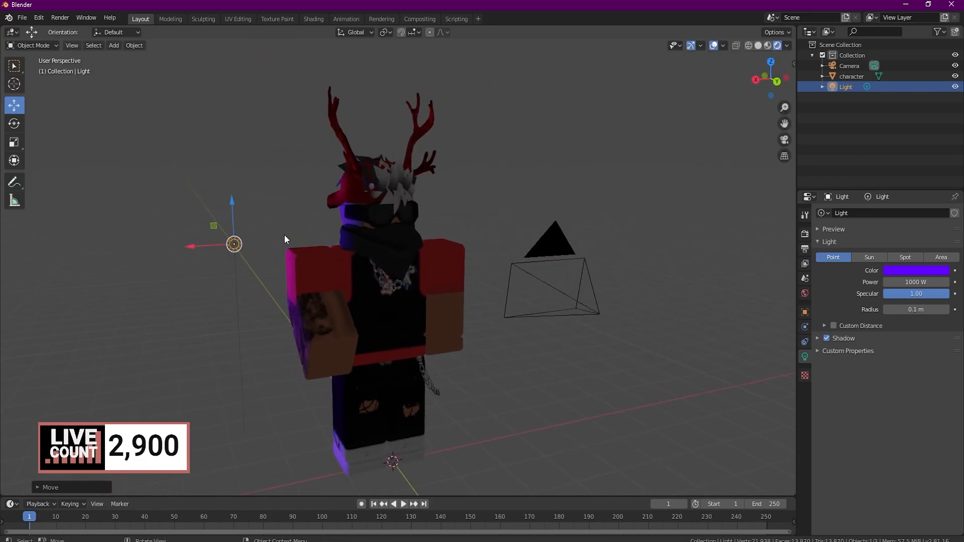
scroll(282, 236, "down", 2)
middle_click_drag(281, 236, 318, 236)
left_click_drag(354, 244, 380, 247)
middle_click_drag(379, 247, 396, 226)
Duplicate the violet point light by copying and pasting it in the scene collection.
right_click(836, 88)
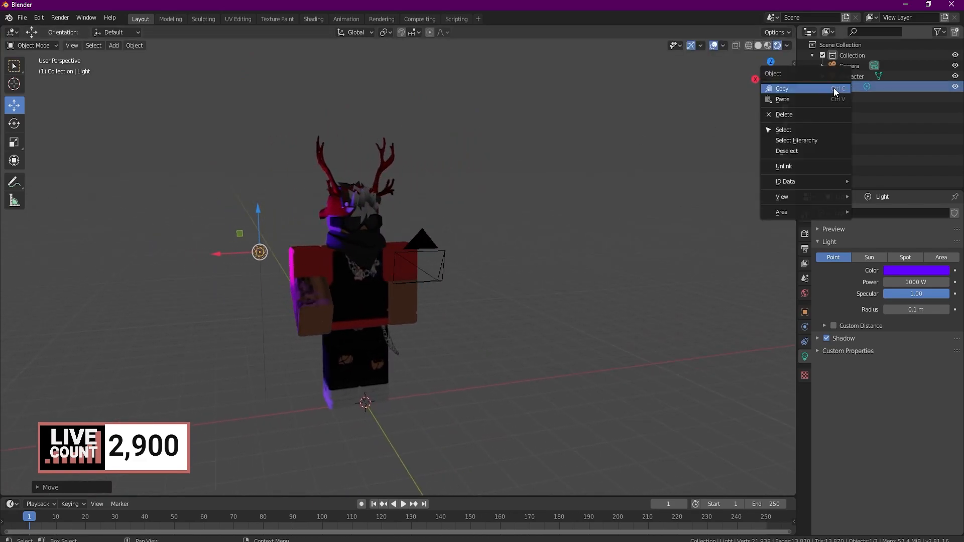
left_click(819, 94)
right_click(819, 90)
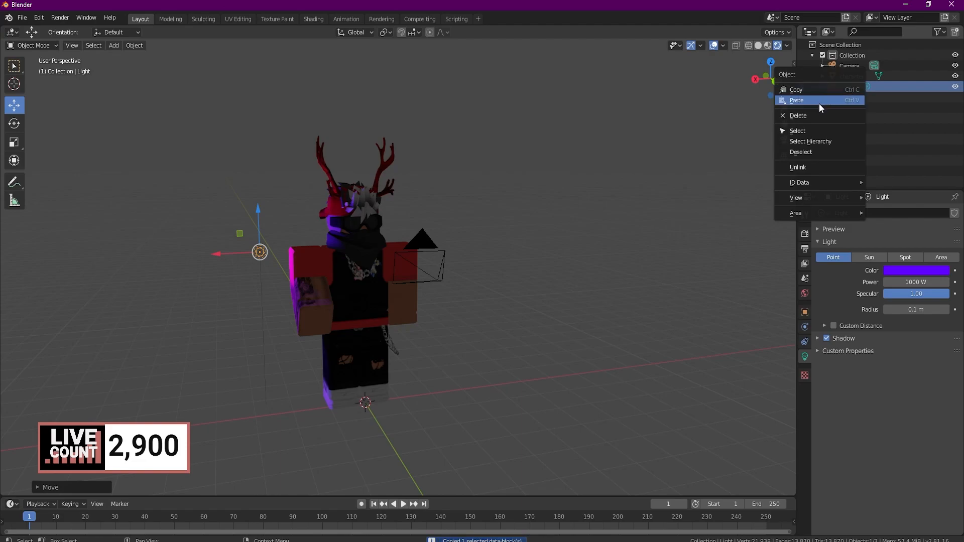
left_click(804, 99)
Move the pasted light along the X axis to the opposite side of the character, beyond the straight arm.
key("g")
key("x")
left_click(417, 259)
middle_click_drag(418, 259, 397, 248)
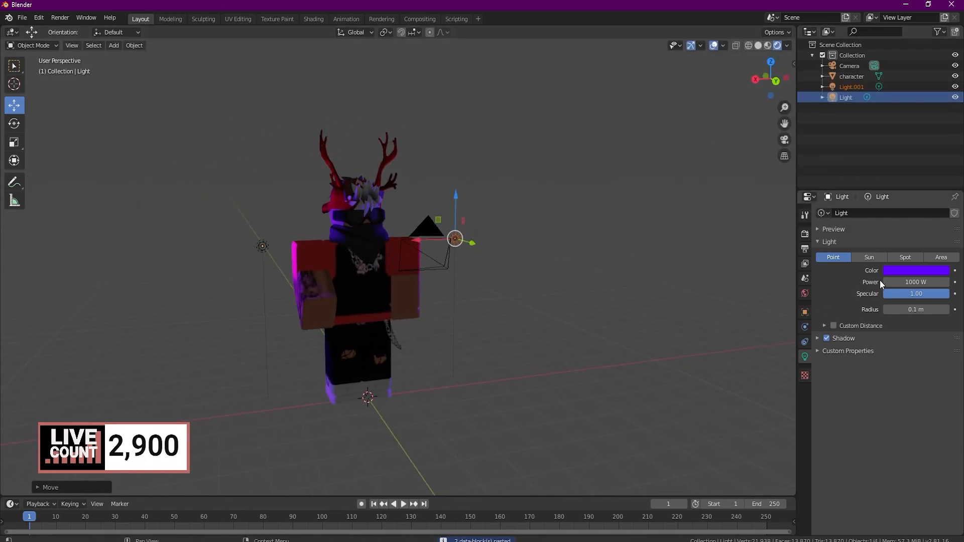
Set the active light's colour to blue and move the light beside the camera forward along Y.
left_click(889, 271)
left_click_drag(911, 158, 928, 145)
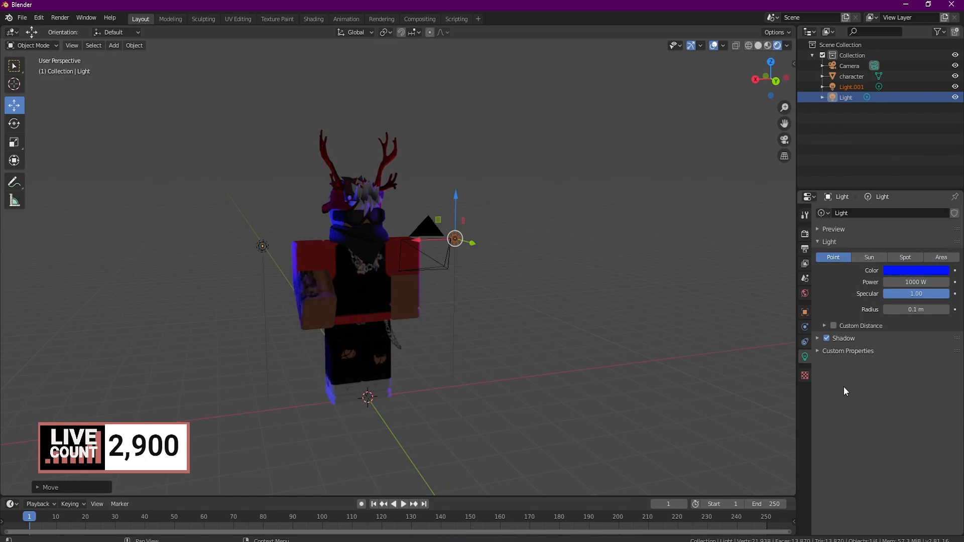
middle_click_drag(561, 232, 542, 230)
scroll(541, 230, "up", 2)
left_click_drag(372, 229, 368, 229)
middle_click_drag(414, 210, 273, 276)
left_click_drag(504, 236, 502, 233)
Copy the blue light and paste a duplicate of it into the scene.
right_click(842, 97)
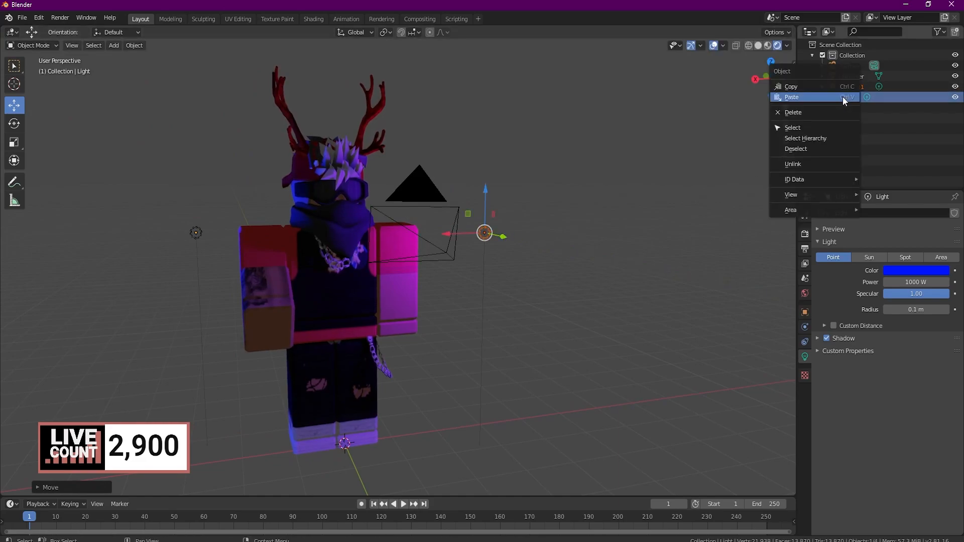
left_click(811, 88)
right_click(862, 101)
left_click(822, 111)
Lower the pasted light to foot level, then shift it about -3.4 m along X and 1.7 m along Y, in front of the character's feet.
key("g")
key("z")
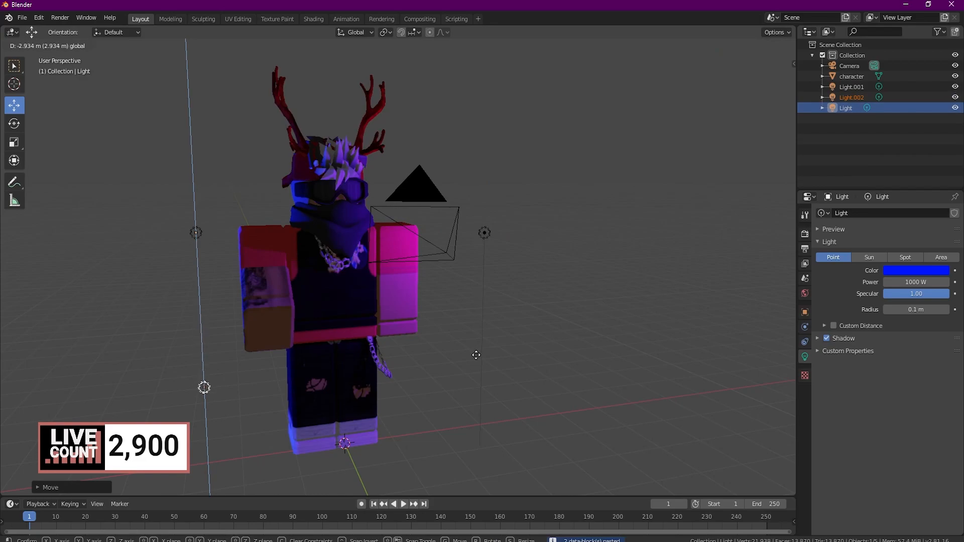
left_click(460, 403)
key("g")
key("x")
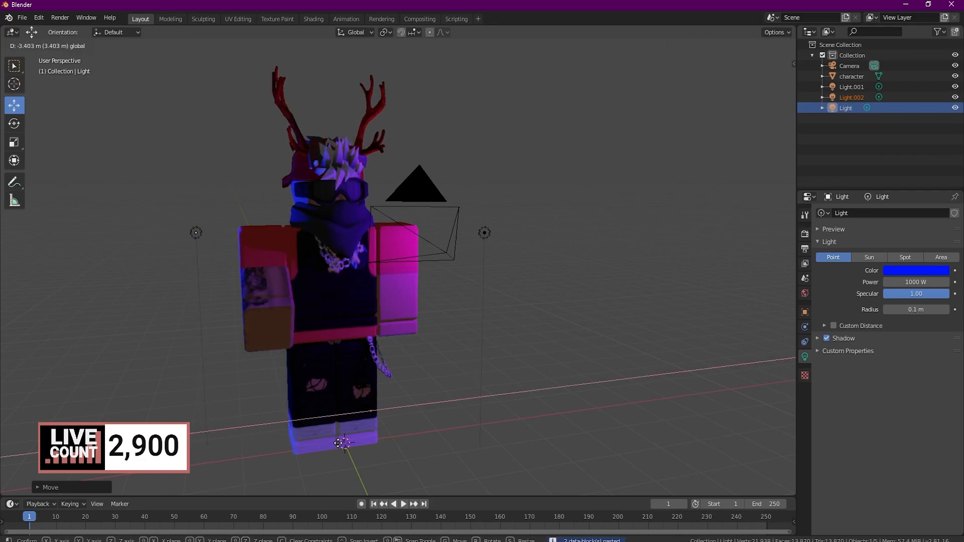
left_click(335, 445)
key("g")
key("y")
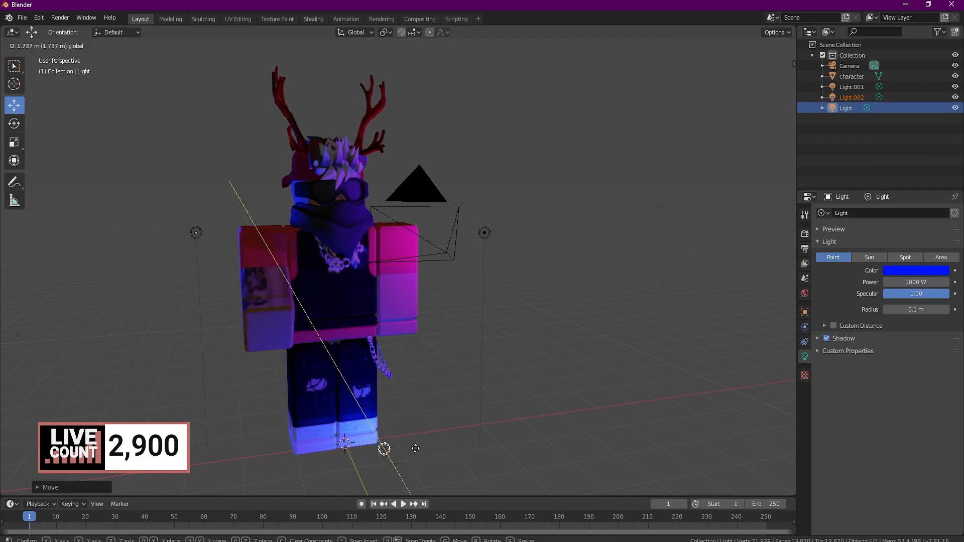
left_click(416, 448)
Change the active light's colour to pure red so it tints the character's hat side.
left_click(902, 269)
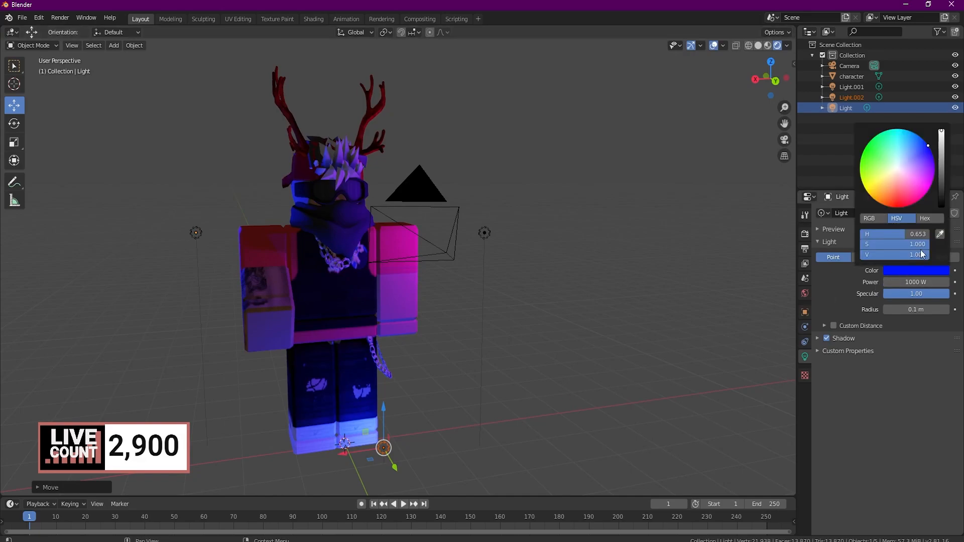
left_click(909, 172)
left_click_drag(909, 172, 894, 207)
left_click(657, 280)
middle_click_drag(579, 234, 567, 230)
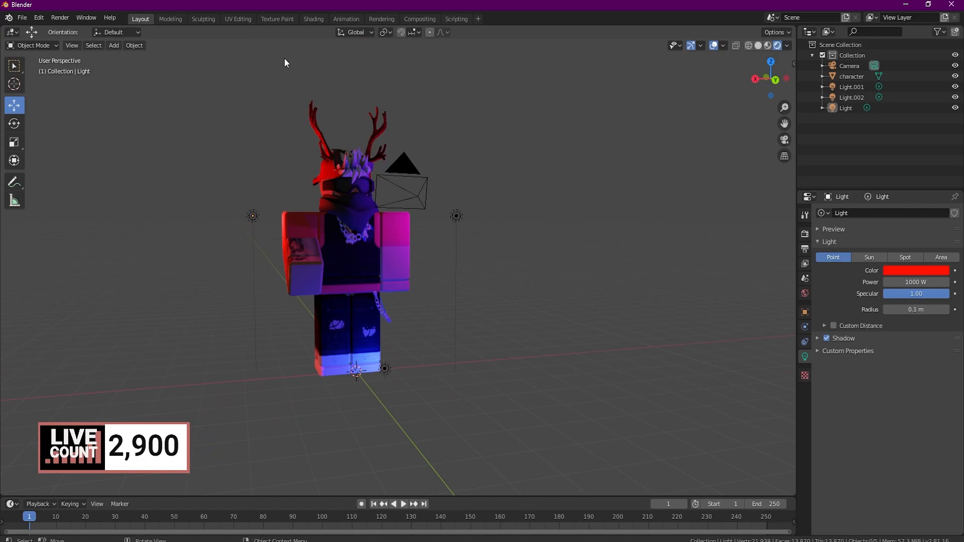
Render the current frame and inspect how the camera frames the lit character.
left_click(60, 19)
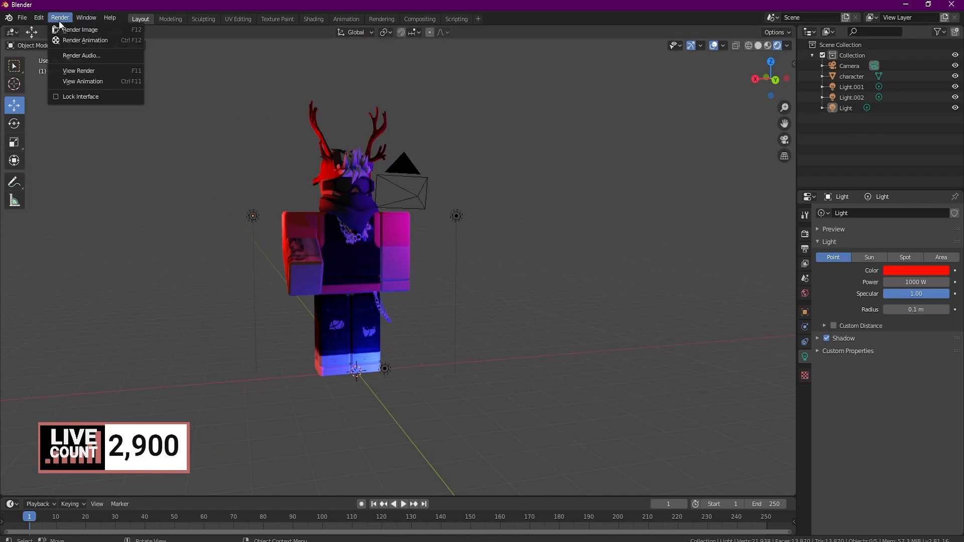
left_click(71, 29)
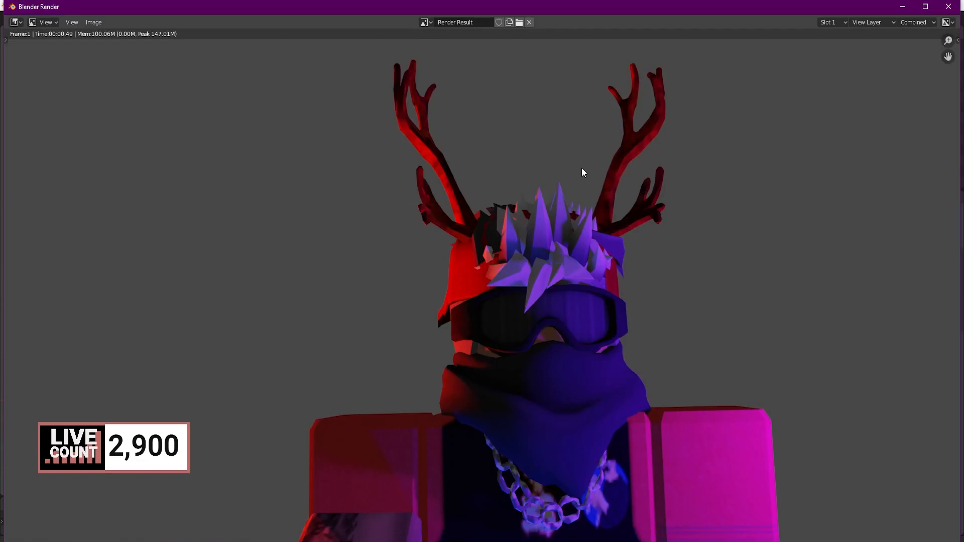
scroll(582, 181, "down", 2)
scroll(617, 320, "up", 1)
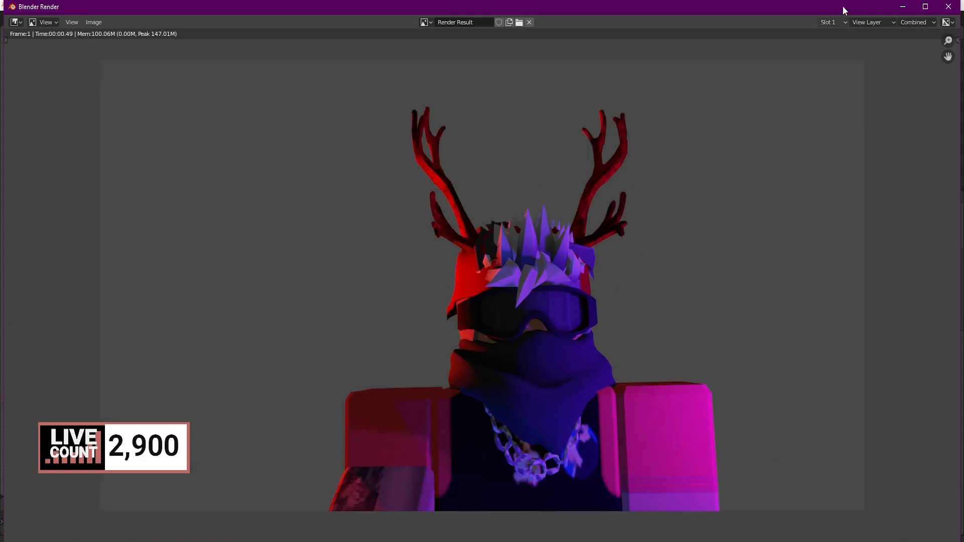
left_click(948, 7)
Reposition the camera farther back from the character, shifting it slightly along X and lowering it along Z.
left_click(414, 190)
middle_click_drag(413, 194, 711, 254)
left_click_drag(714, 255, 725, 257)
middle_click_drag(683, 221, 508, 218)
left_click(396, 182)
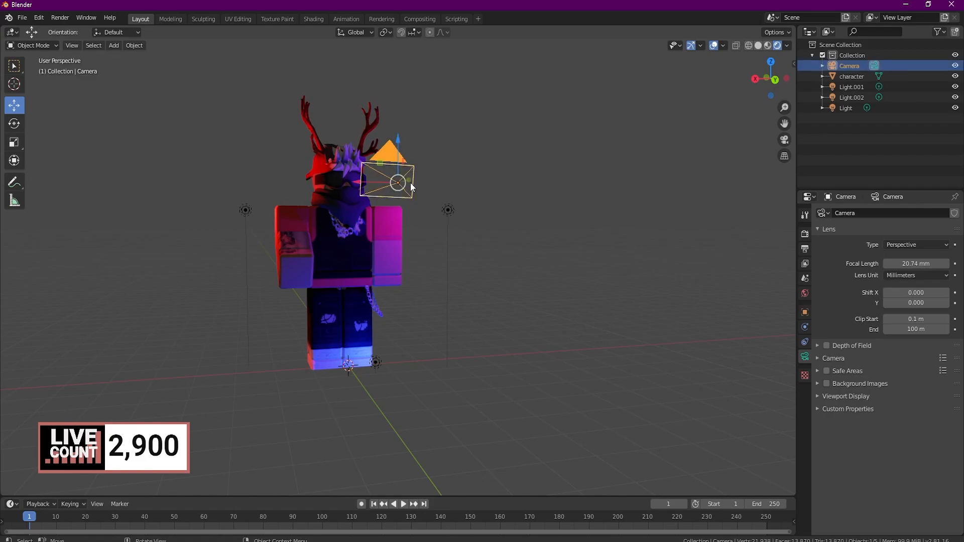
left_click_drag(360, 183, 378, 183)
left_click_drag(419, 144, 420, 152)
left_click(472, 150)
scroll(472, 150, "up", 2)
middle_click_drag(472, 149, 452, 151)
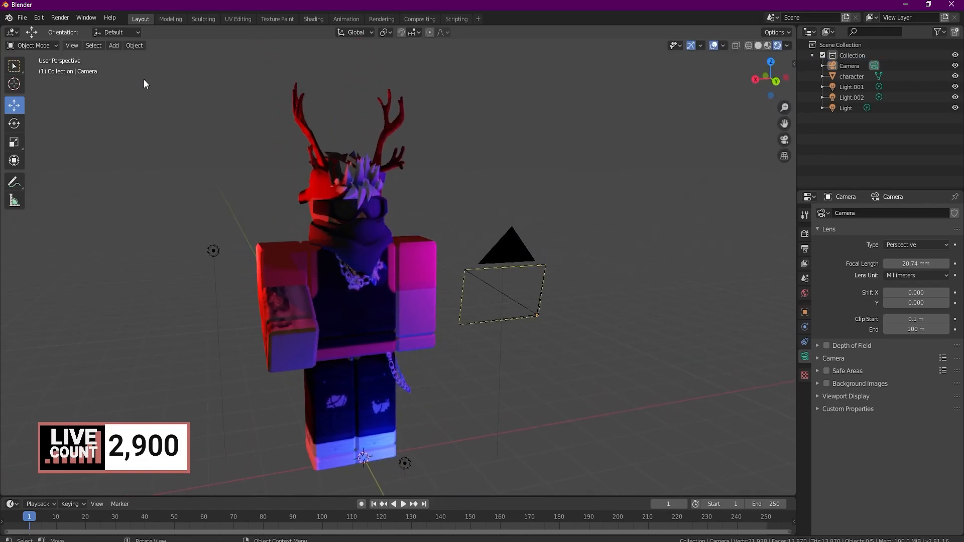
Look through the active camera and shift the camera slightly to reframe the character.
left_click(72, 45)
mouse_move(97, 152)
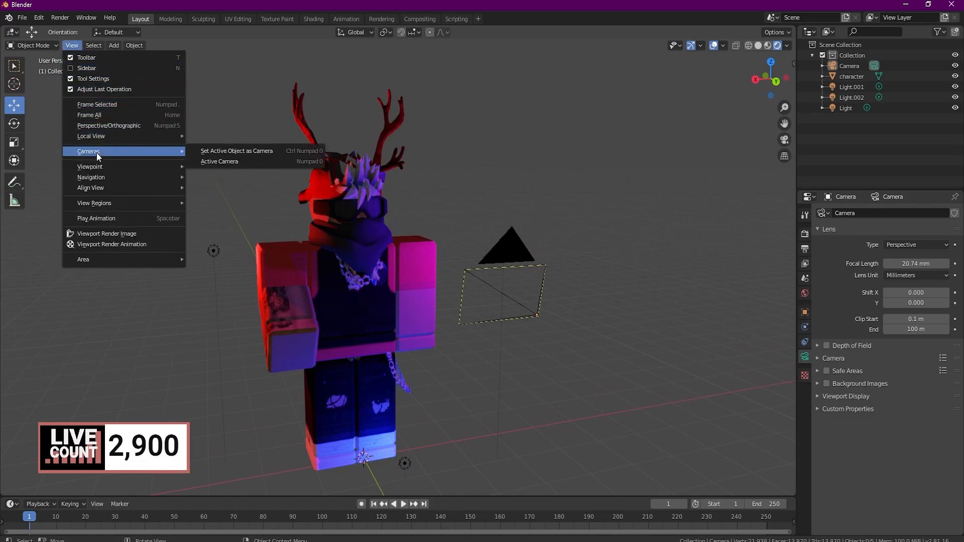
left_click(219, 160)
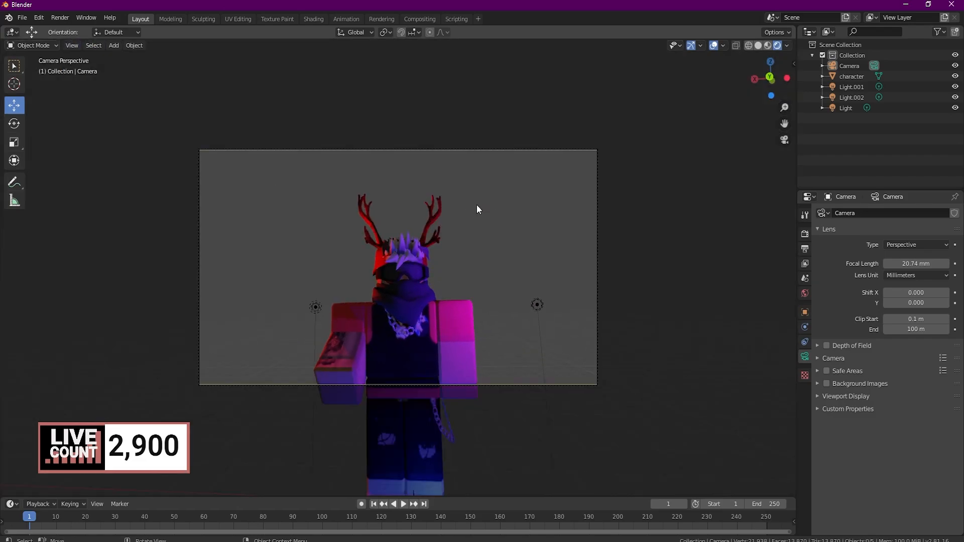
left_click(14, 105)
left_click(863, 66)
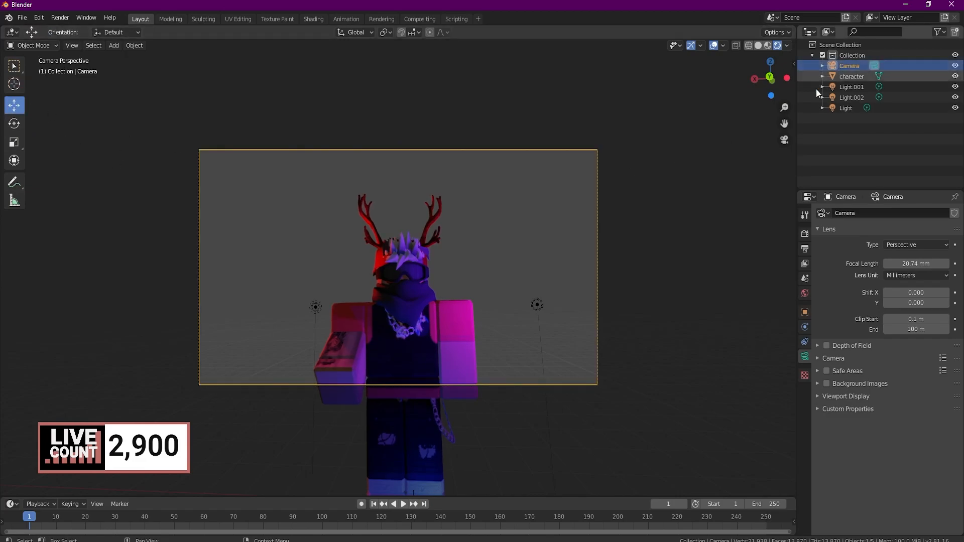
key("g")
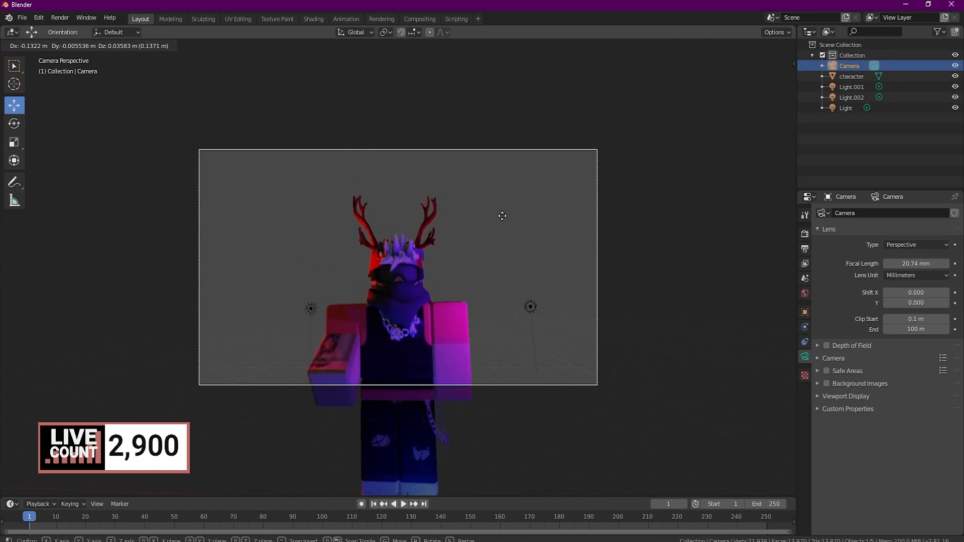
left_click(453, 216)
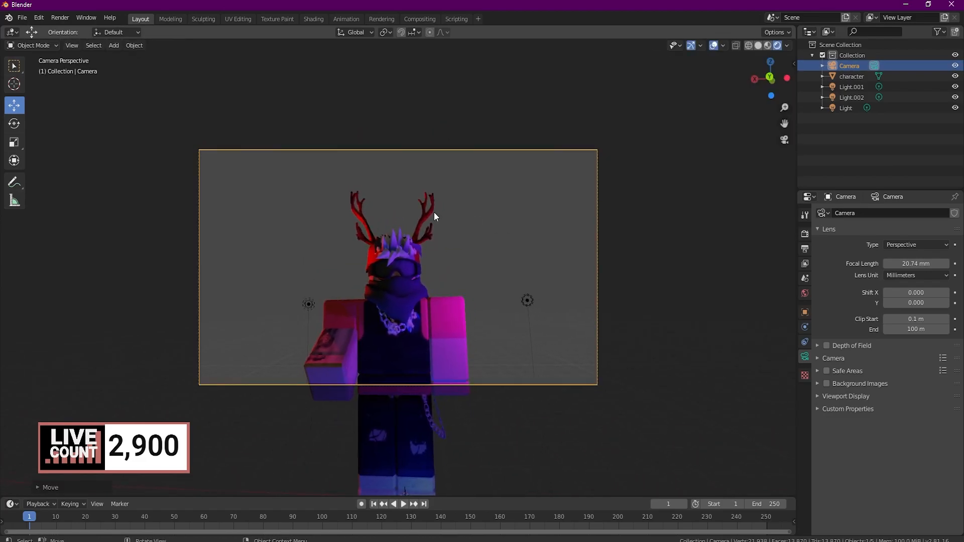
Rotate the camera slightly about its viewing axis to tilt the framing.
left_click(22, 125)
key("r")
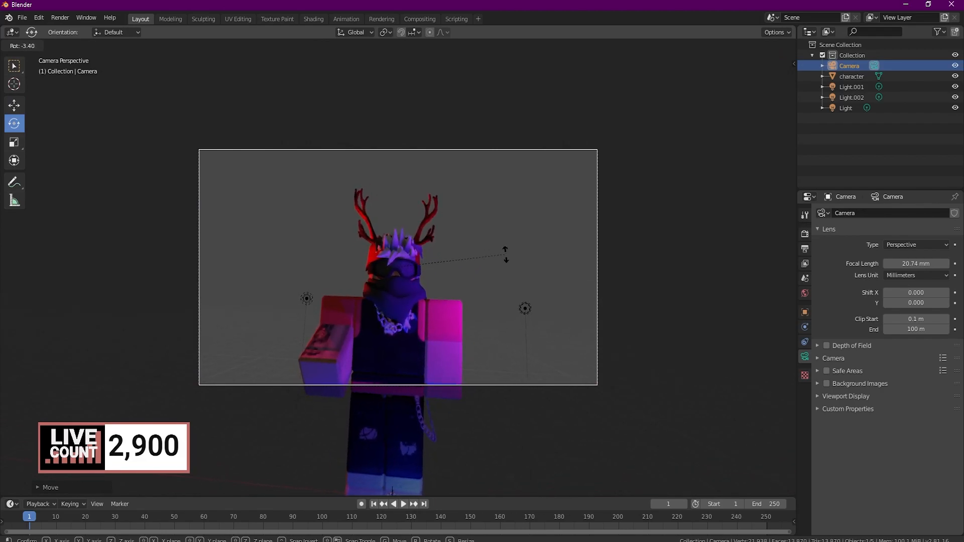
left_click(509, 258)
key("r")
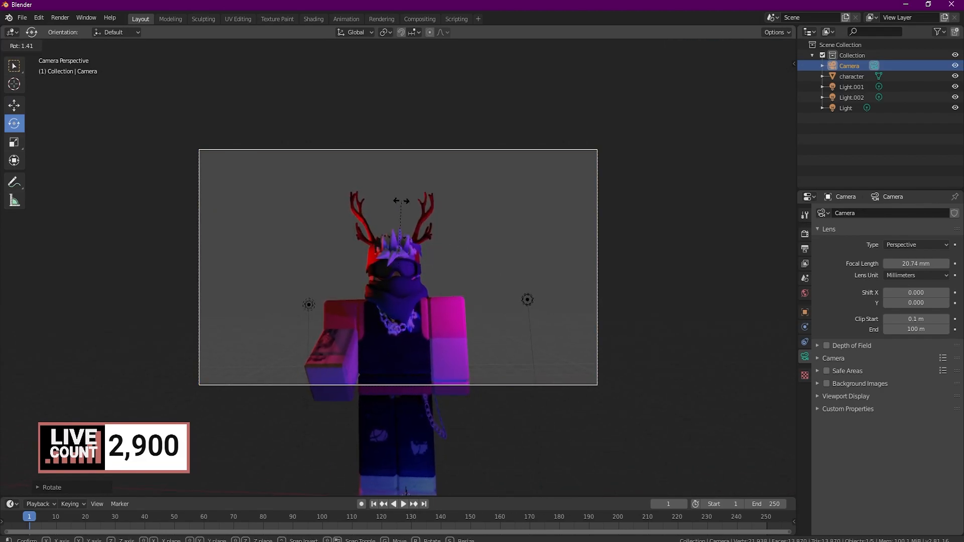
key("Escape")
left_click(202, 170)
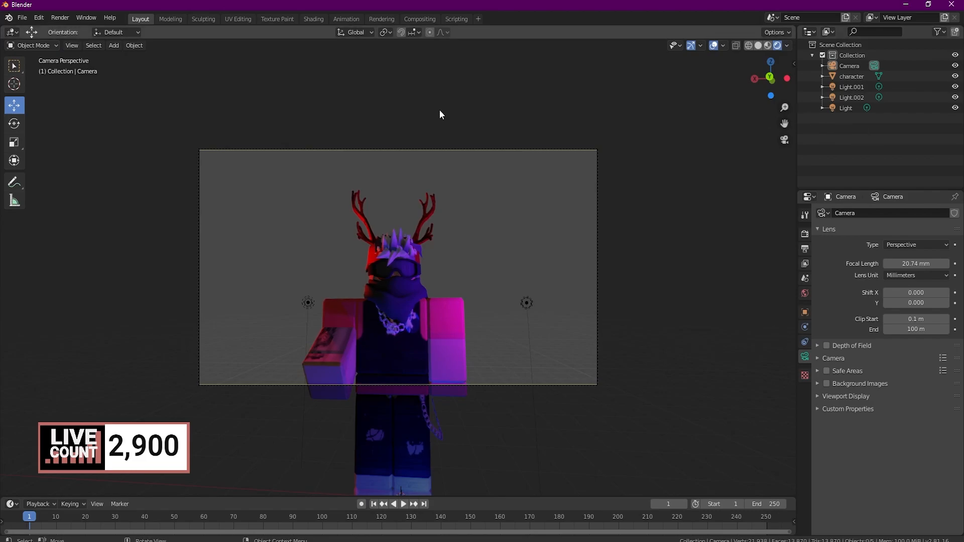
Leave the camera view and adjust the camera's position slightly in the scene.
left_click(79, 46)
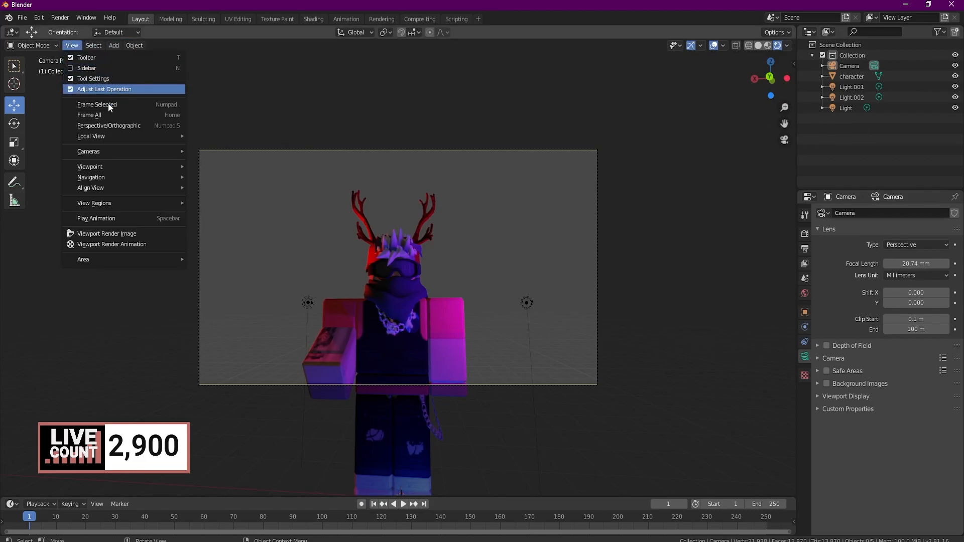
mouse_move(100, 157)
left_click(243, 158)
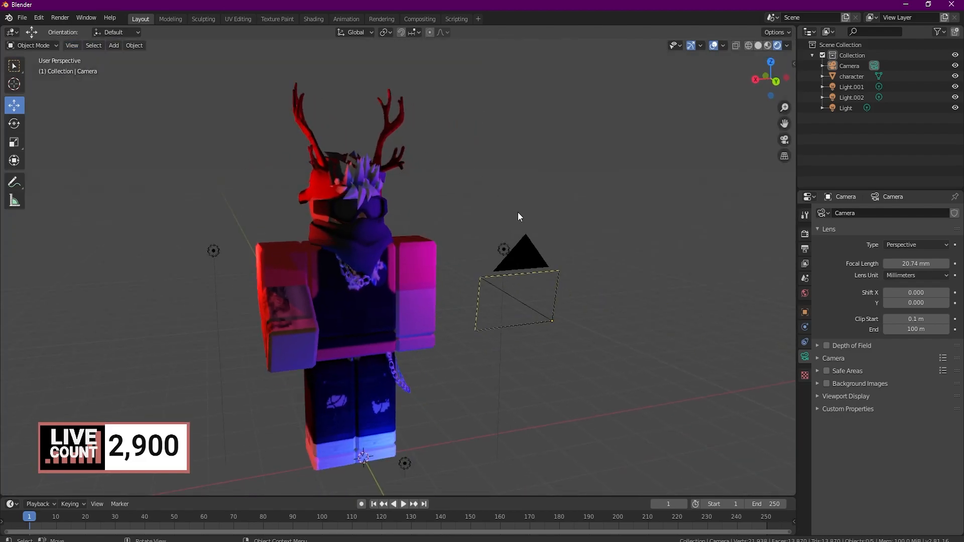
left_click(526, 248)
middle_click_drag(528, 236, 535, 193)
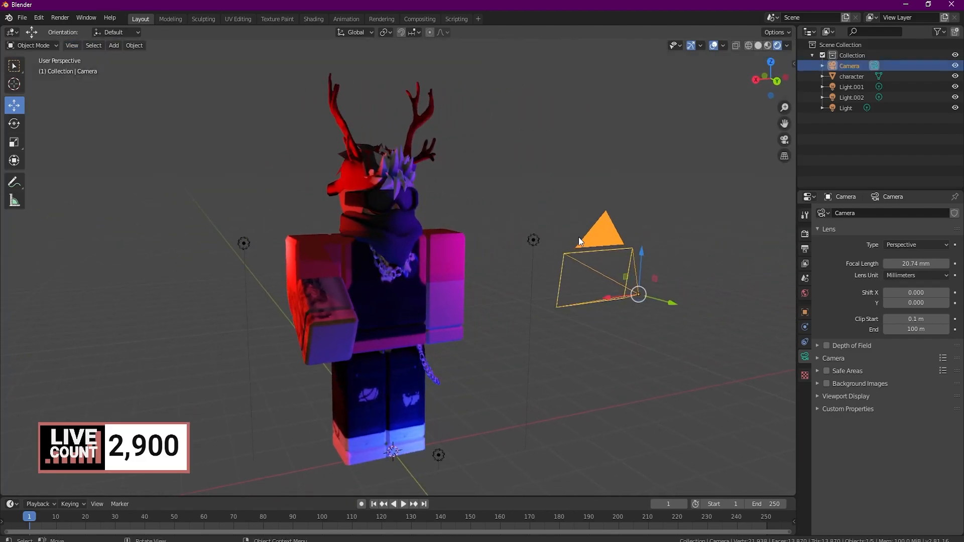
left_click_drag(591, 232, 607, 245)
middle_click_drag(607, 246, 626, 204)
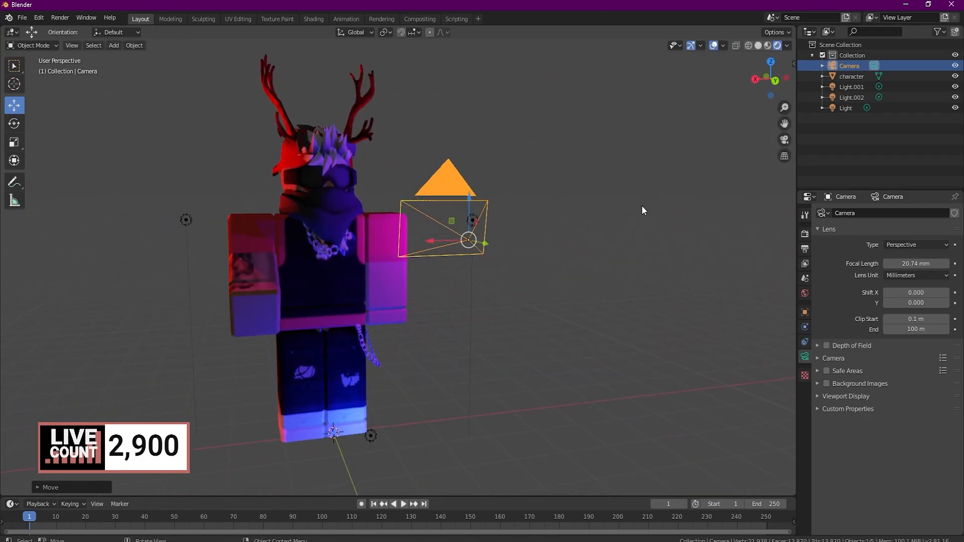
Increase the camera's focal length to about 31.62 mm using its viewport handle.
left_click(866, 136)
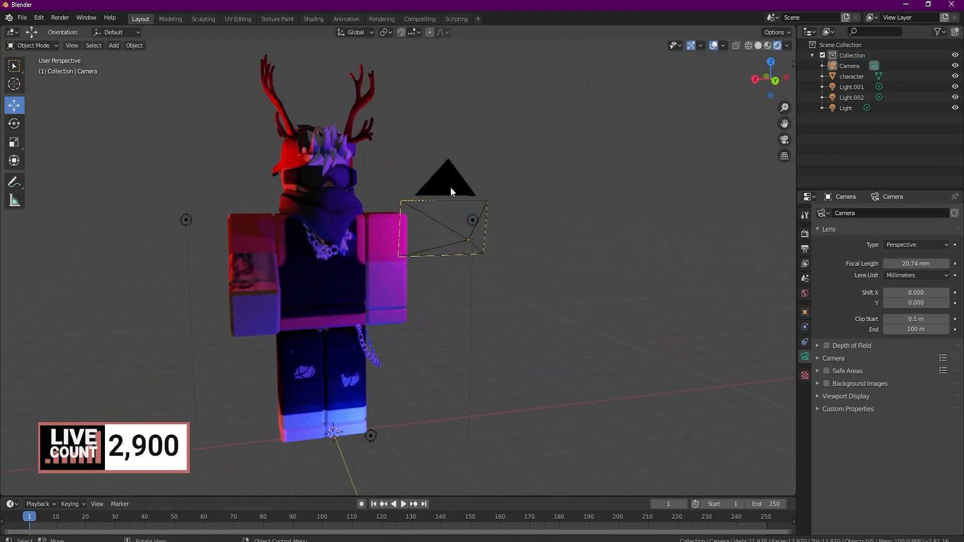
left_click(7, 69)
left_click(460, 200)
middle_click_drag(460, 199, 535, 173)
scroll(535, 177, "down", 2)
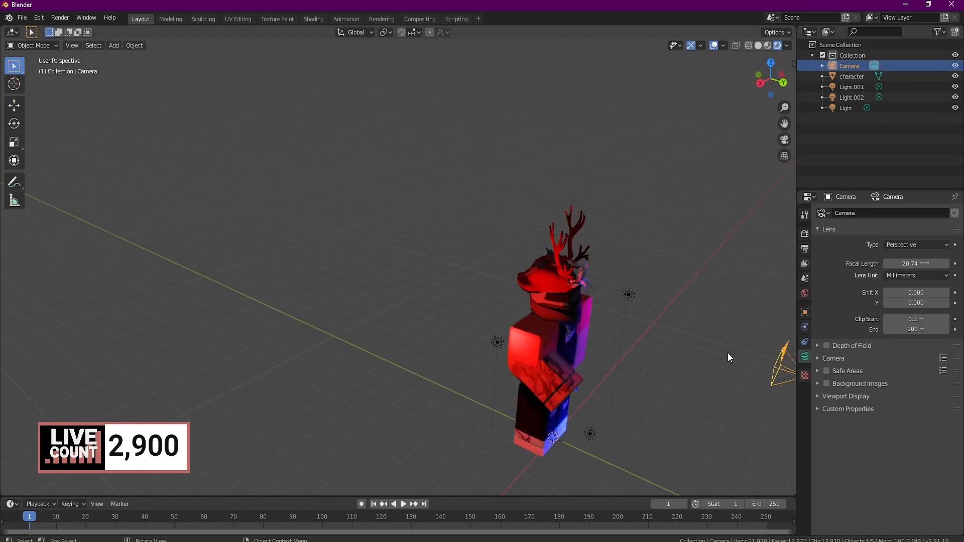
left_click_drag(784, 349, 769, 344)
left_click(745, 312)
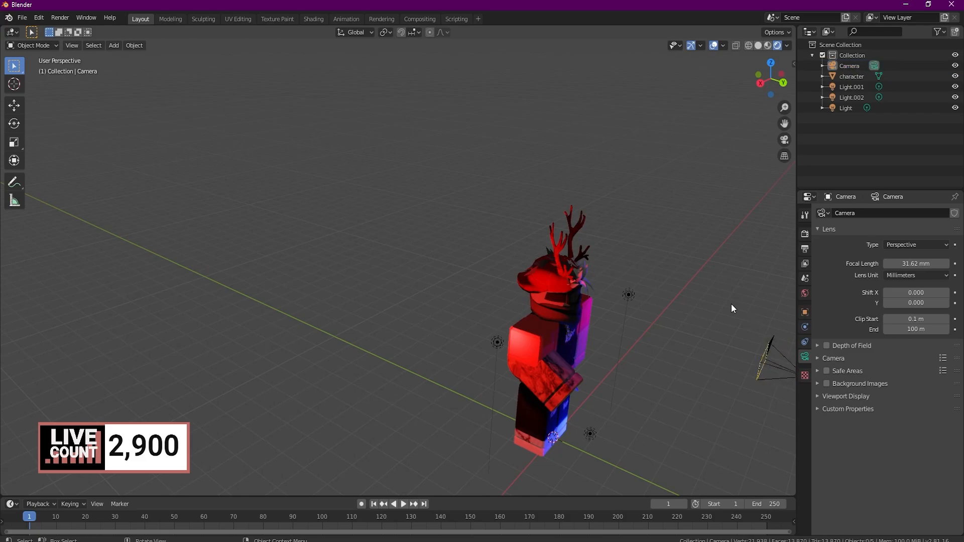
Look through the active camera and move it about 0.12 m along X and 0.11 m along Z to fit the antlers in frame.
left_click(72, 45)
mouse_move(105, 153)
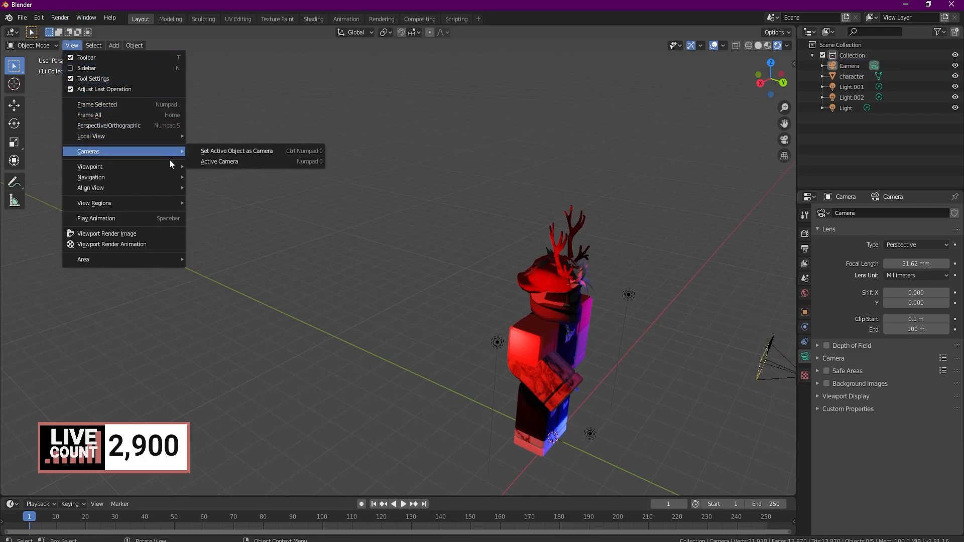
left_click(207, 163)
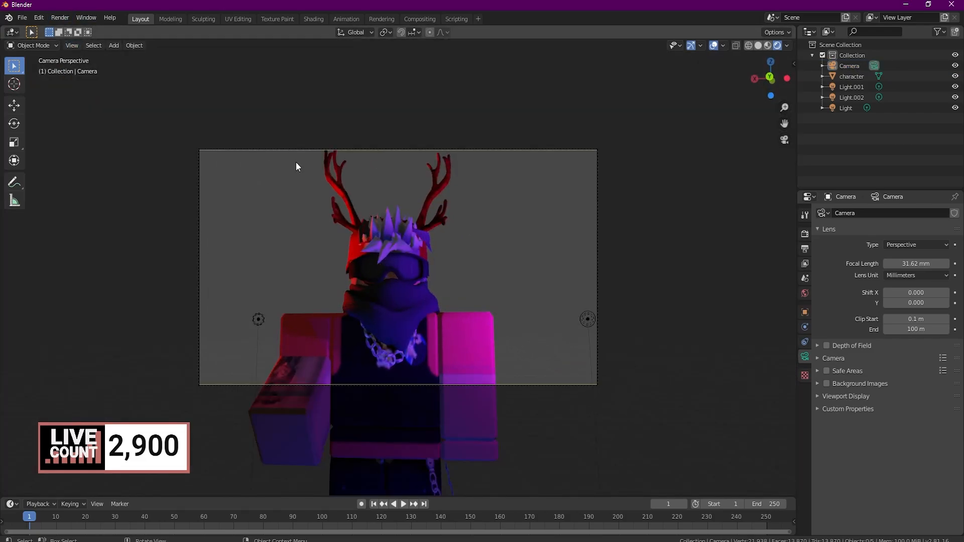
left_click(14, 106)
left_click(872, 66)
key("g")
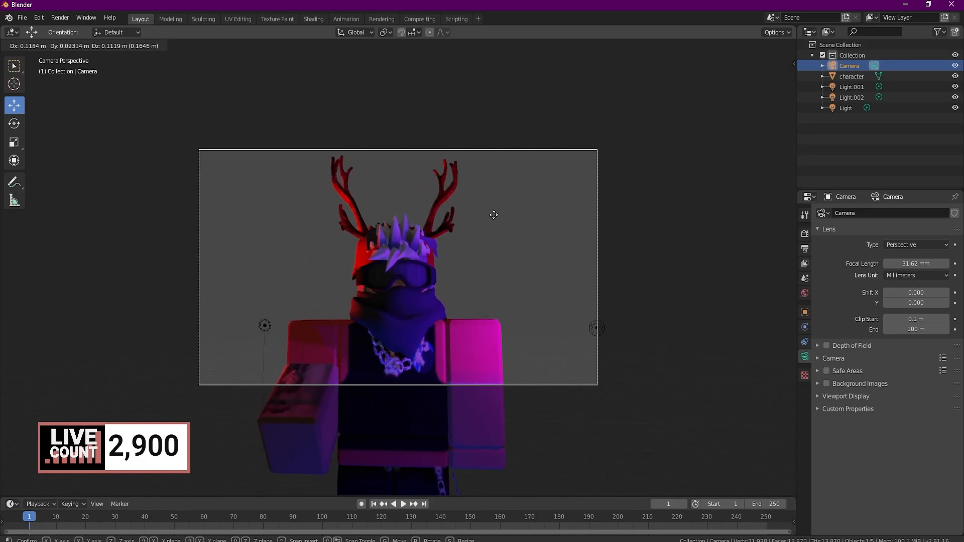
left_click(493, 214)
left_click(494, 214)
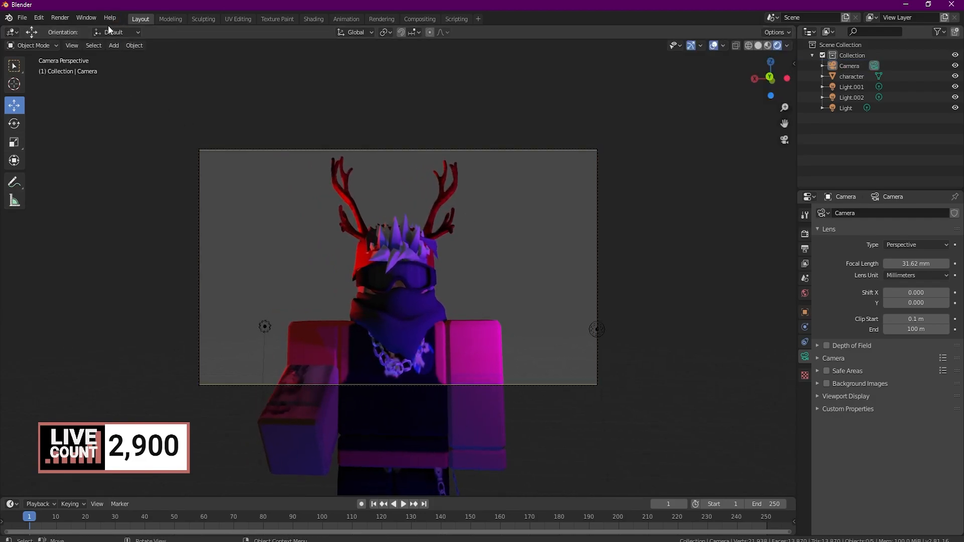
Leave the camera view and reduce the camera's focal length to about 29.64 mm.
left_click(71, 45)
mouse_move(101, 152)
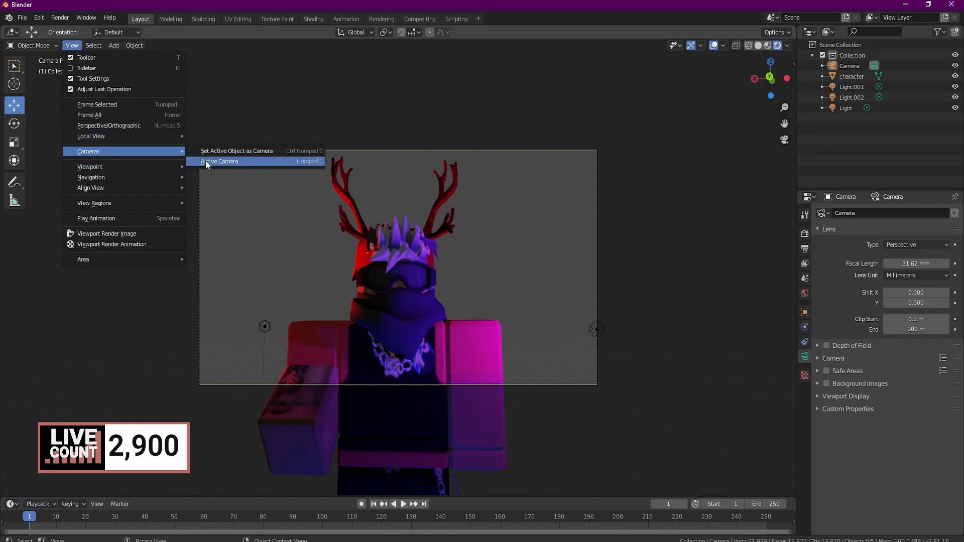
left_click(207, 160)
left_click_drag(775, 339, 777, 343)
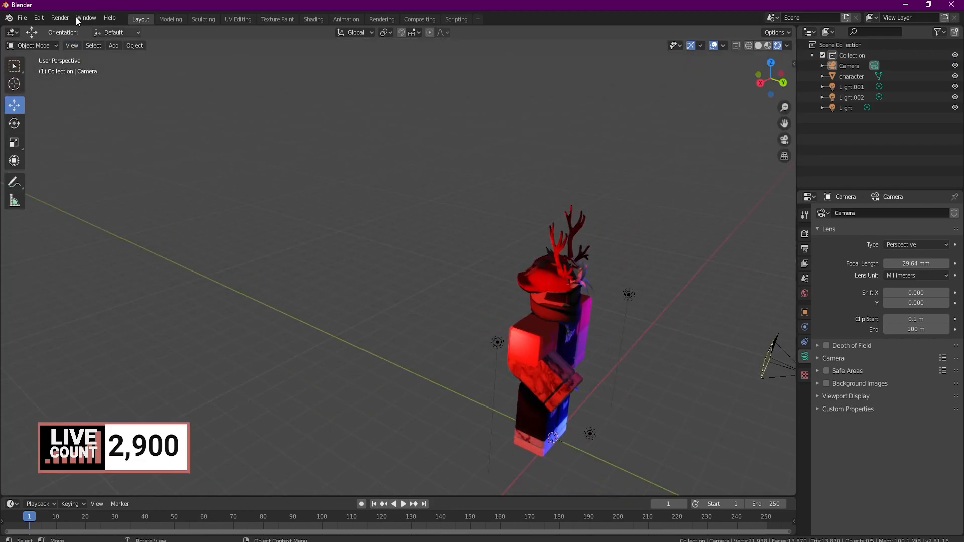
Render the image again with the adjusted camera framing.
left_click(60, 18)
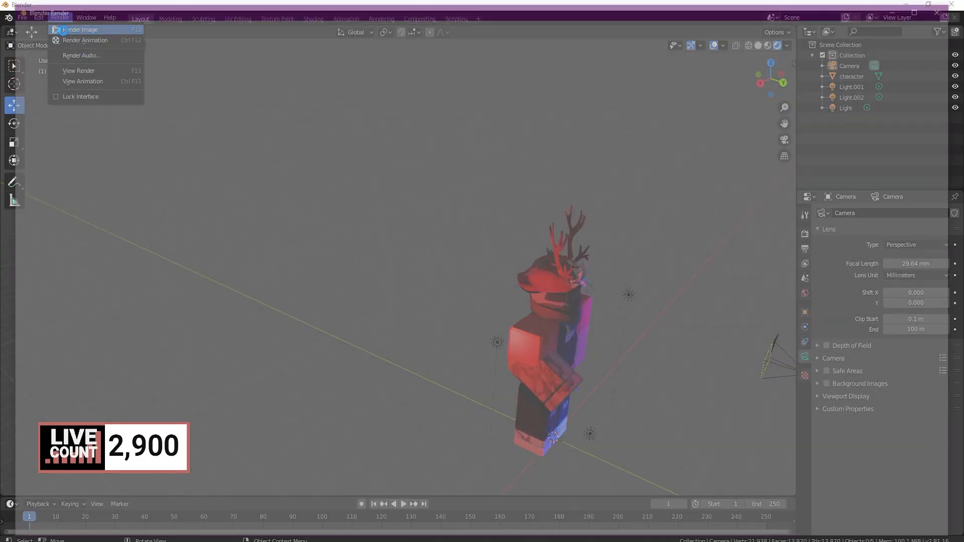
left_click(80, 30)
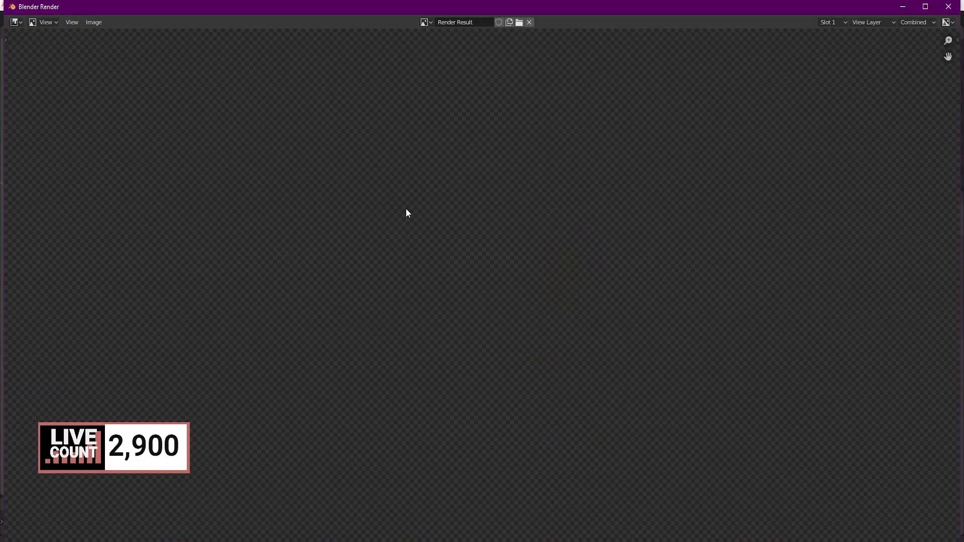
Inspect the finished render up close and close the render window.
scroll(487, 236, "up", 2)
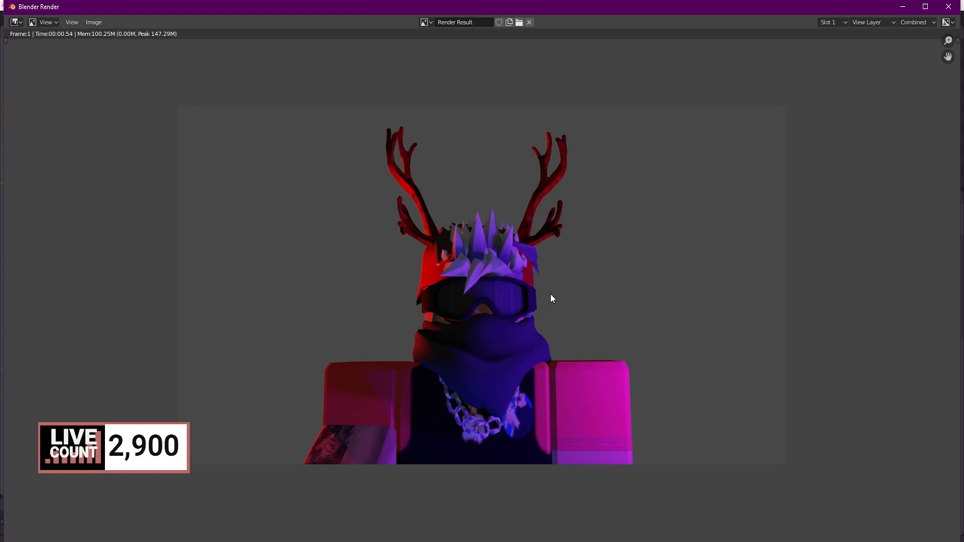
left_click(946, 7)
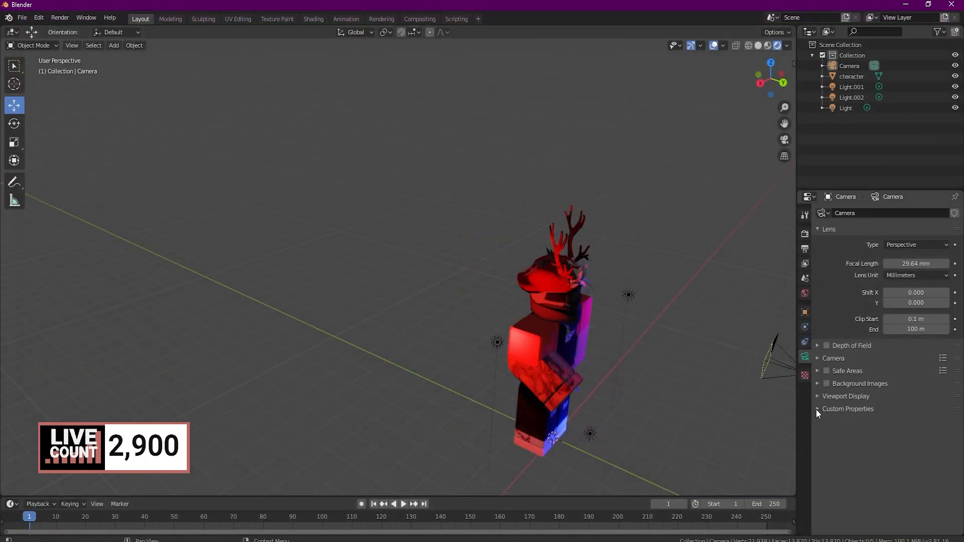
Search the camera, texture and scene render settings for the option that makes the render background transparent.
left_click(816, 408)
left_click(821, 397)
left_click(804, 375)
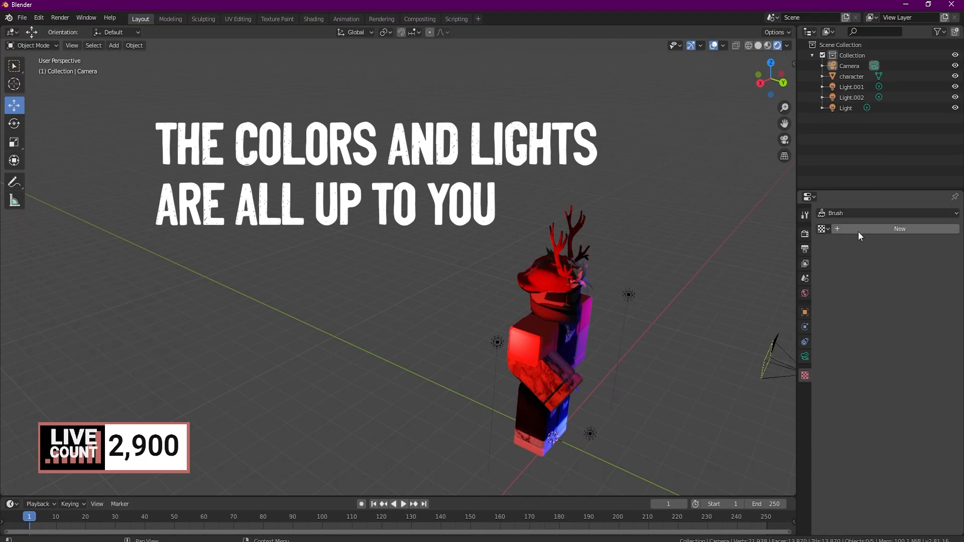
left_click(804, 216)
left_click(805, 234)
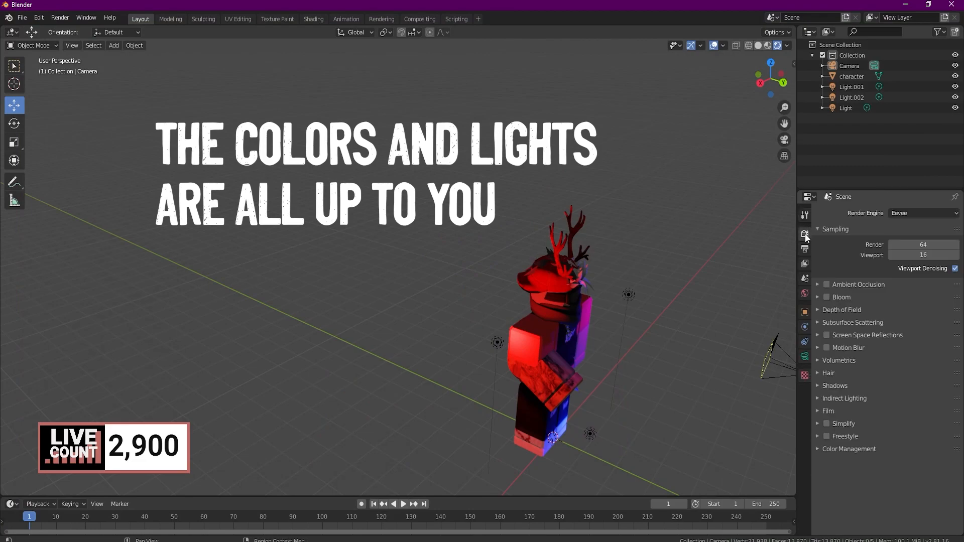
left_click(816, 437)
left_click(817, 438)
left_click(819, 411)
left_click(818, 410)
left_click(819, 398)
left_click(818, 397)
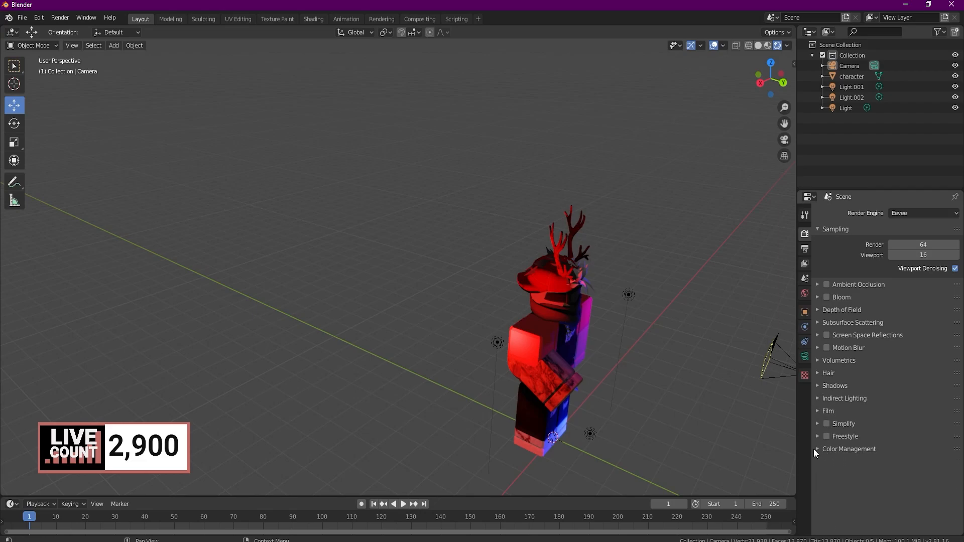
left_click(818, 449)
scroll(842, 430, "down", 1)
left_click(819, 340)
left_click(819, 340)
left_click(818, 306)
left_click(818, 294)
left_click(818, 294)
left_click(805, 218)
left_click(804, 236)
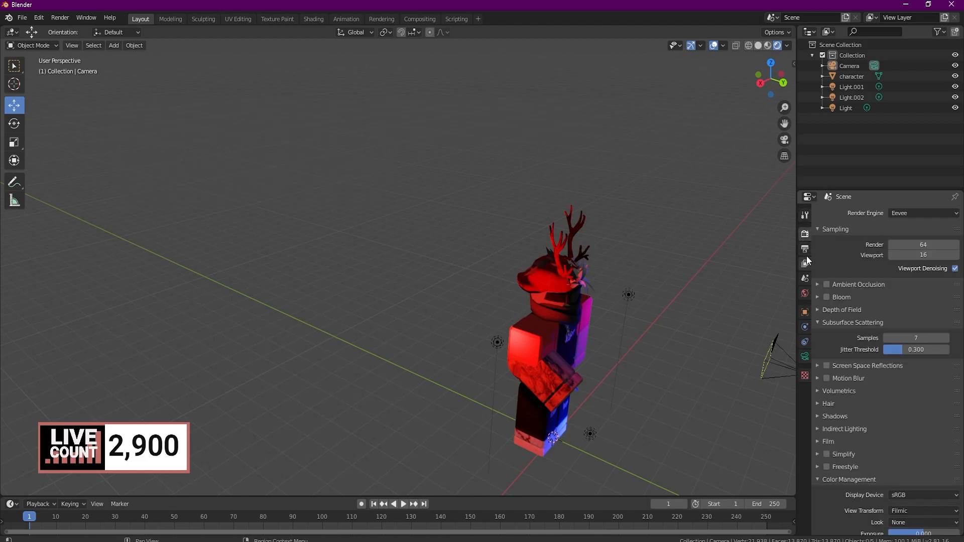
Enable the Transparent option in the Film render settings.
scroll(821, 304, "down", 3)
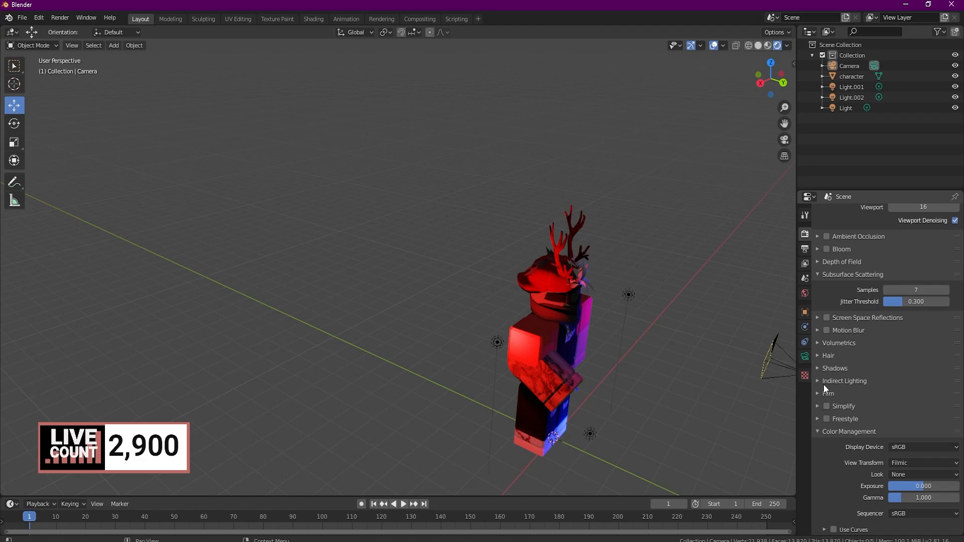
left_click(805, 279)
left_click(805, 265)
left_click(805, 293)
left_click(805, 312)
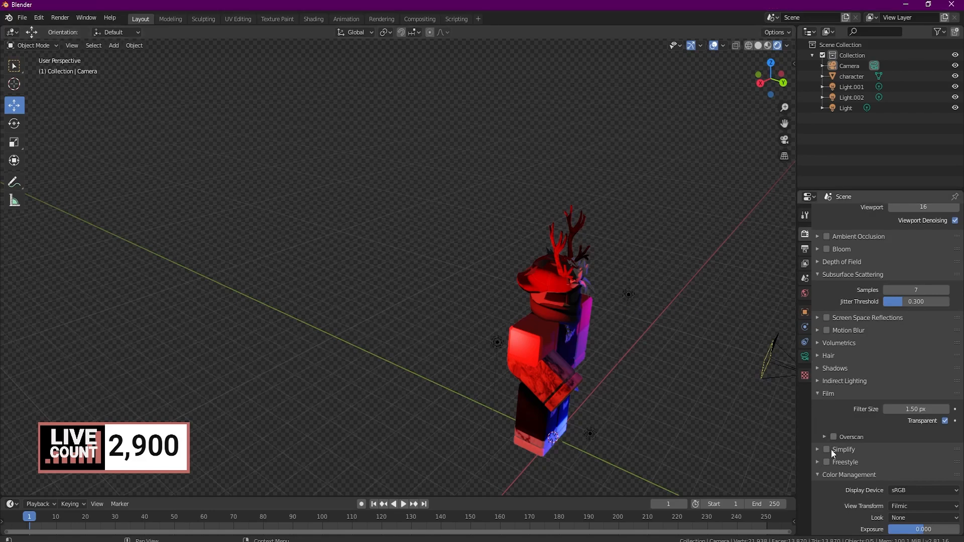
left_click(807, 250)
left_click(808, 234)
Render the character again with the transparent background, then close the robloxicon.png reference image.
middle_click_drag(653, 240, 582, 213)
left_click(55, 17)
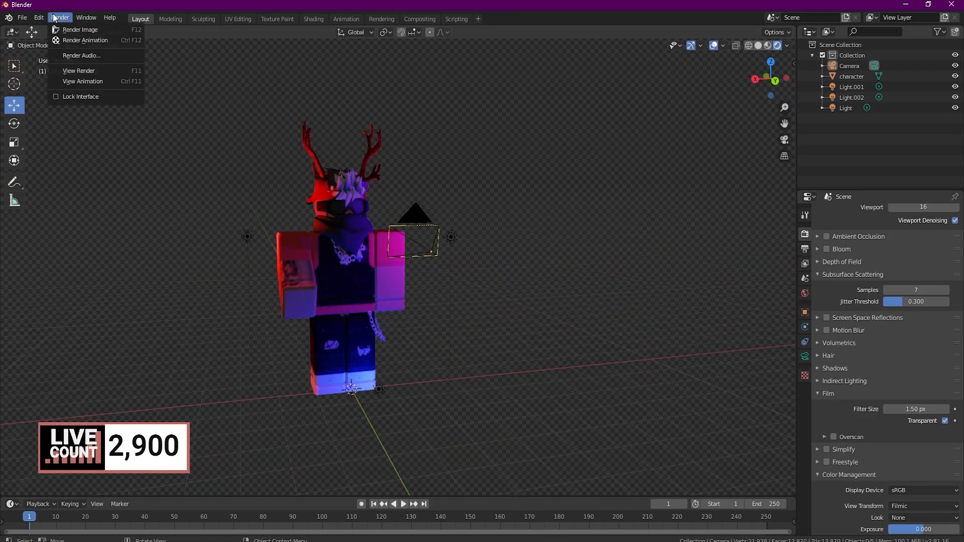
left_click(79, 30)
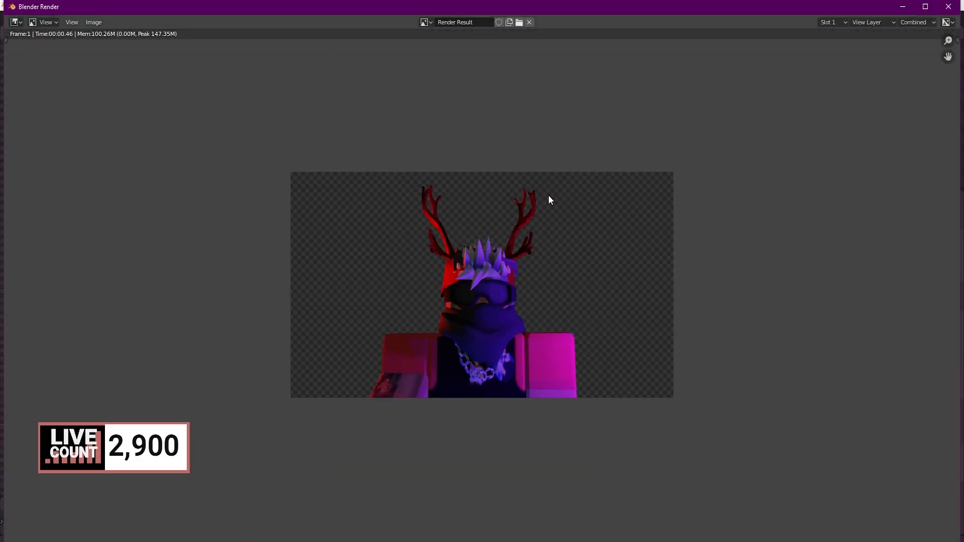
scroll(537, 306, "up", 2)
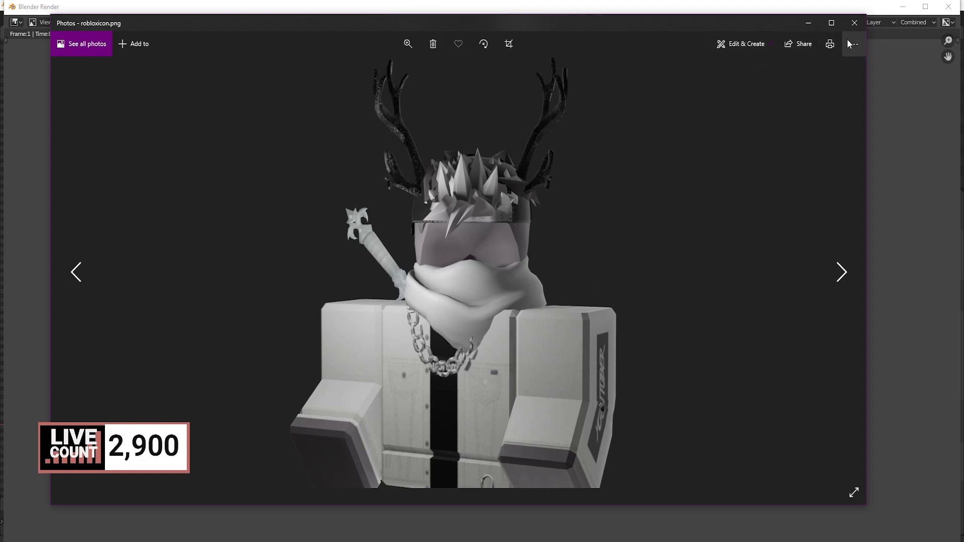
left_click(854, 22)
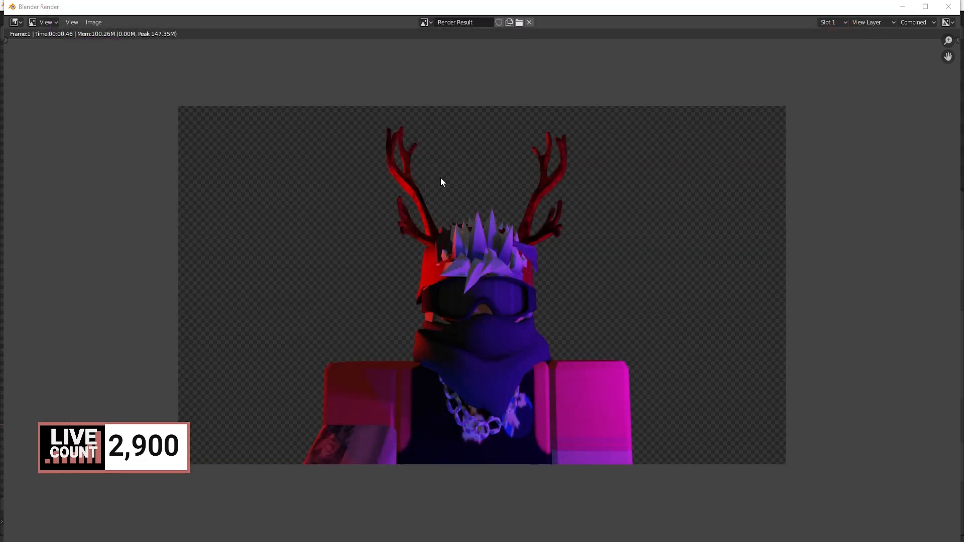
Start saving the render as a new image file in the Transparent folder.
left_click(90, 22)
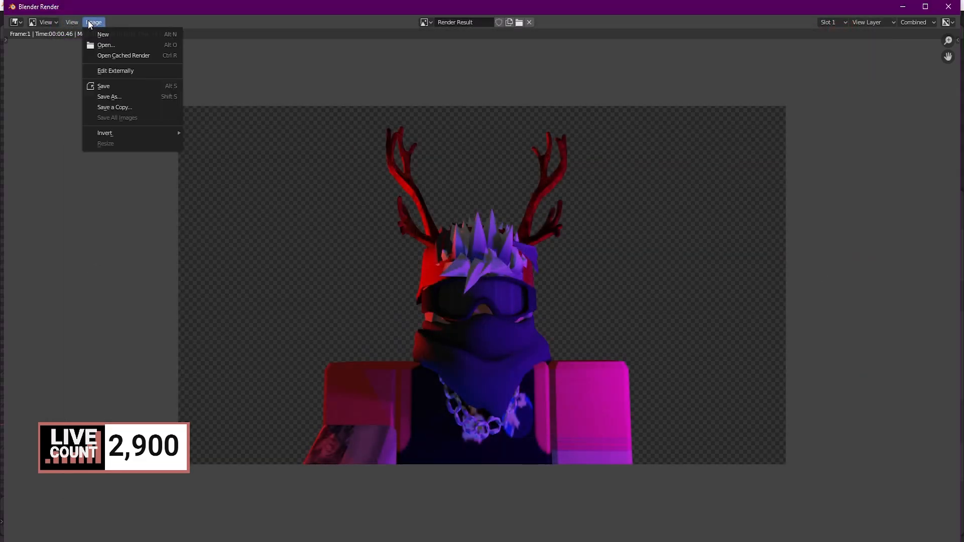
left_click(107, 98)
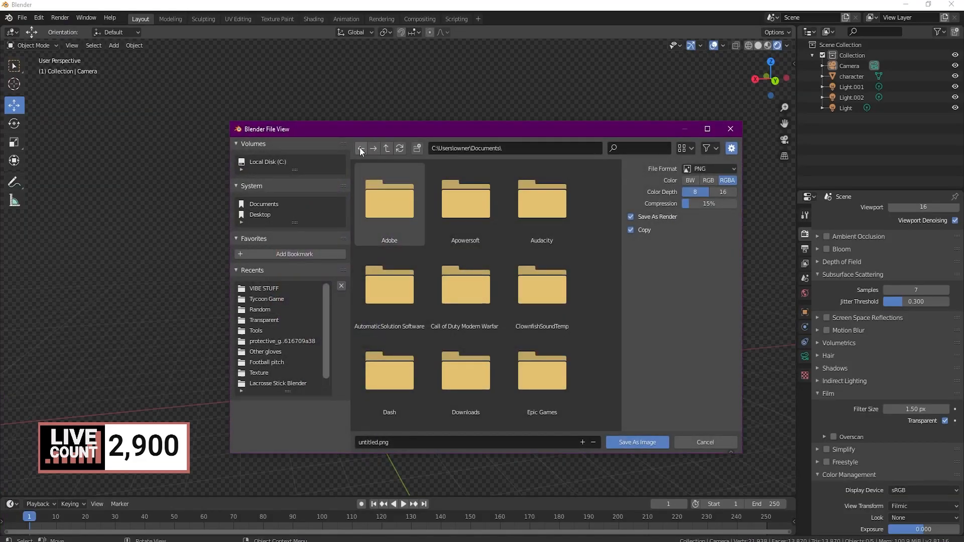
left_click(264, 320)
scroll(467, 316, "down", 3)
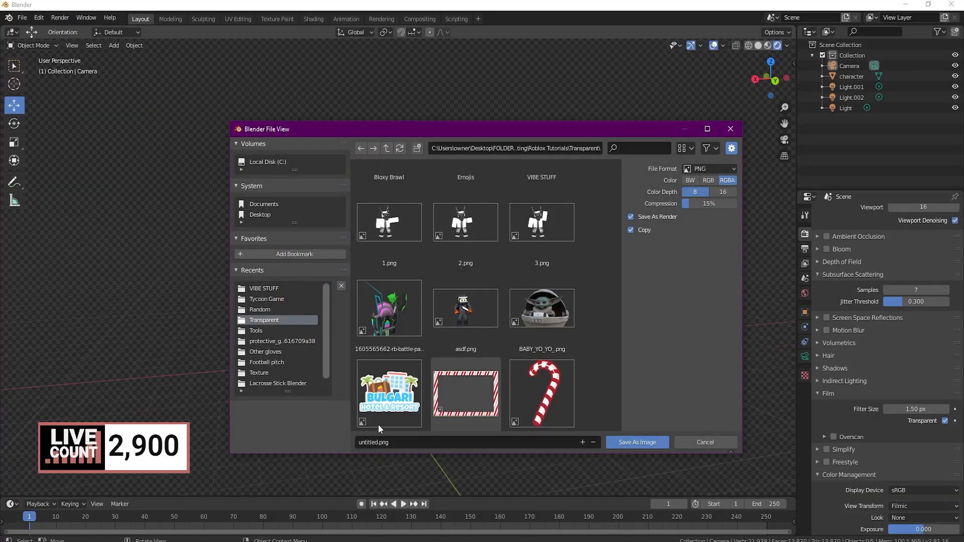
scroll(381, 415, "down", 5)
scroll(381, 414, "down", 4)
Save the image as vibeguy.png and close the render window and the preview of the saved picture.
left_click(378, 442)
left_click_drag(378, 442, 347, 442)
type("vi")
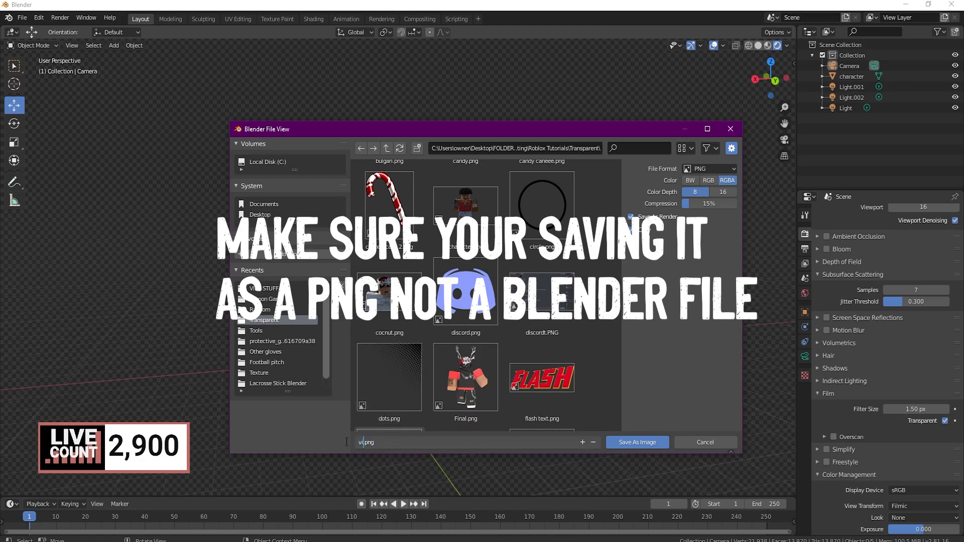
type("beguy")
left_click(622, 442)
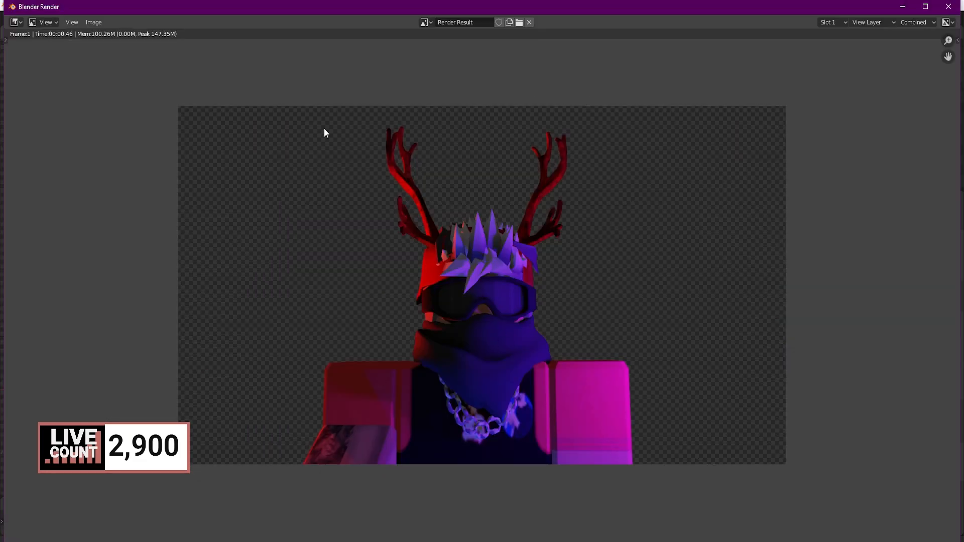
left_click(950, 7)
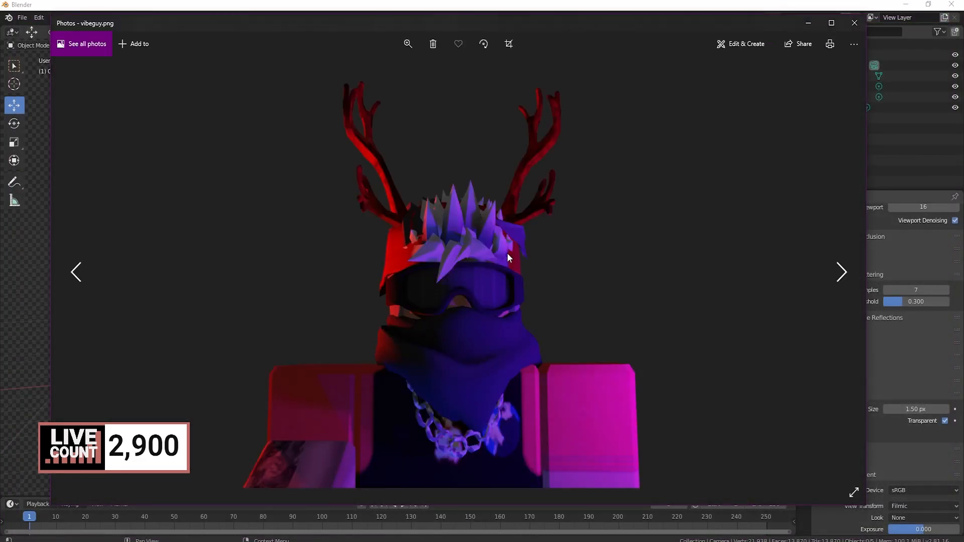
left_click(855, 22)
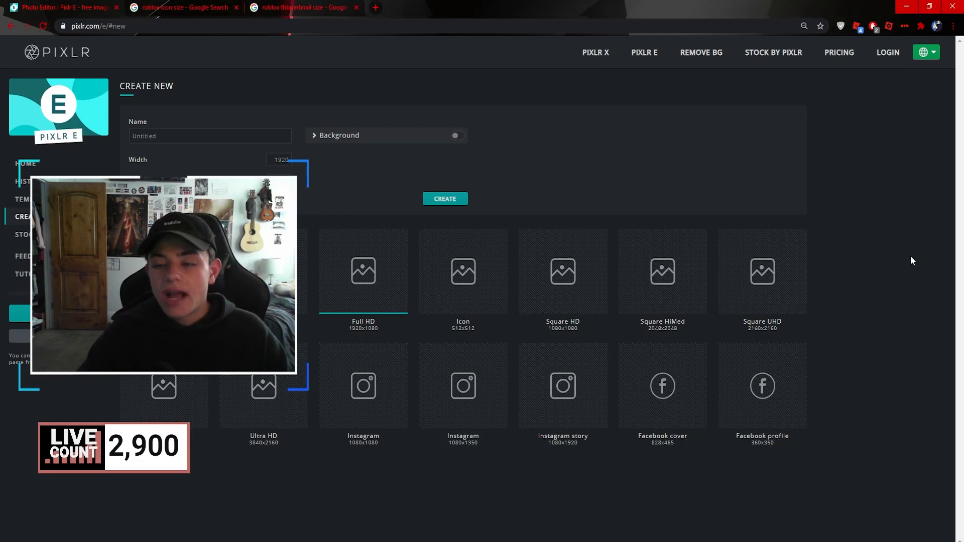
Switch to the browser and check the search results for Roblox icon size and thumbnail size.
left_click(171, 7)
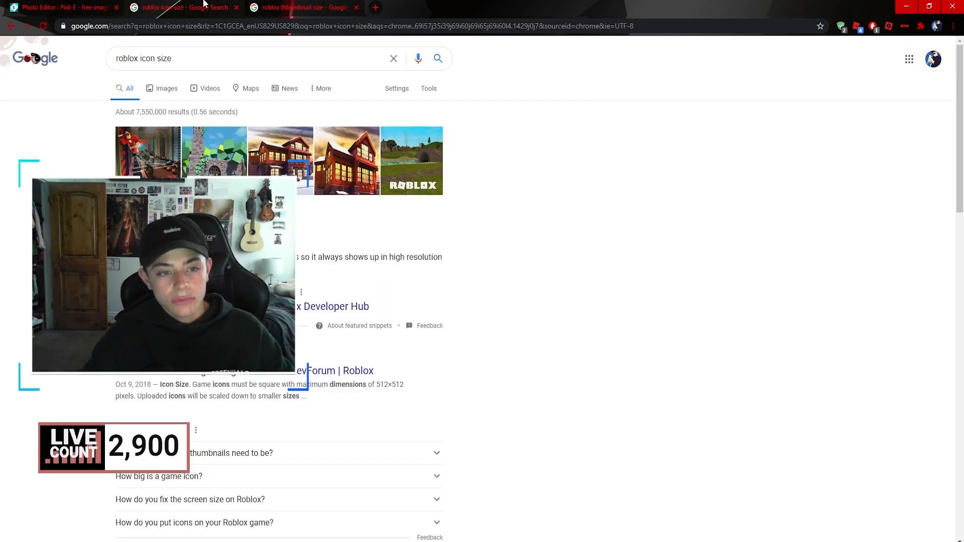
left_click(268, 5)
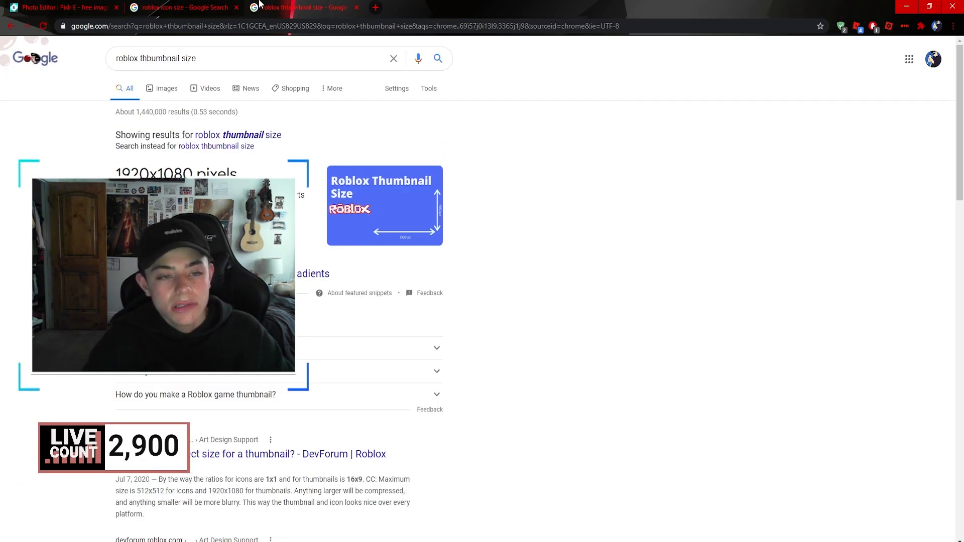
left_click(84, 5)
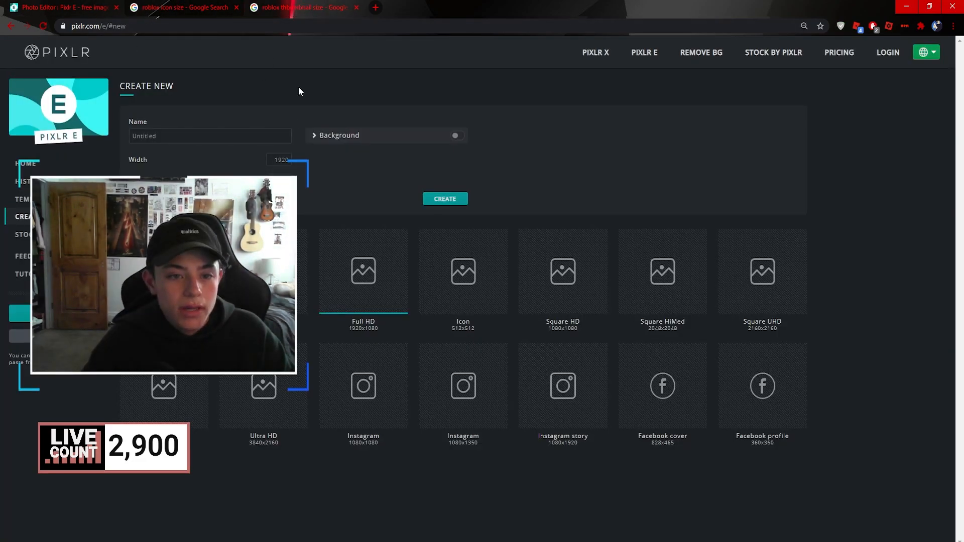
Create a new 1920x1080 image named VibeThumbnail with no background in Pixlr E.
left_click_drag(166, 137, 118, 134)
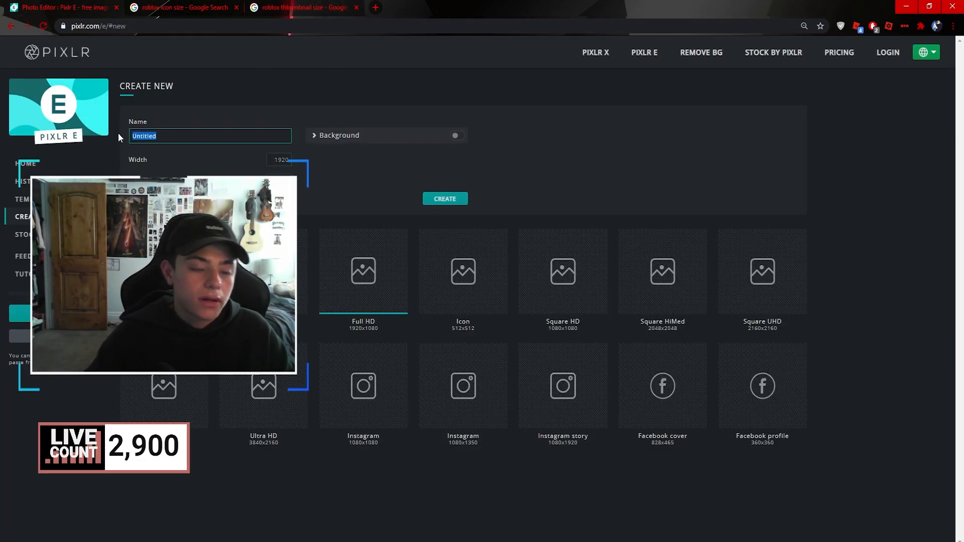
type("VibeThumbnail")
left_click(701, 176)
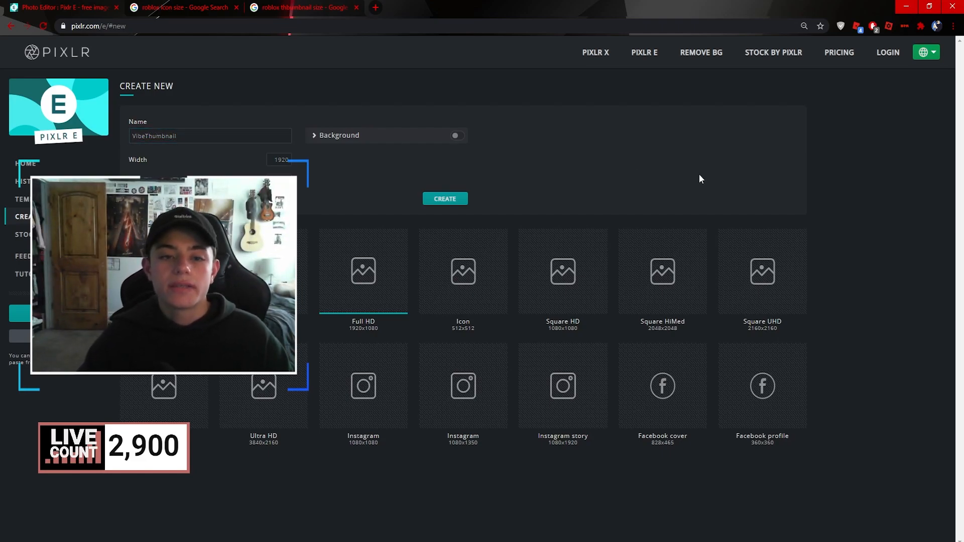
left_click(458, 136)
left_click(458, 135)
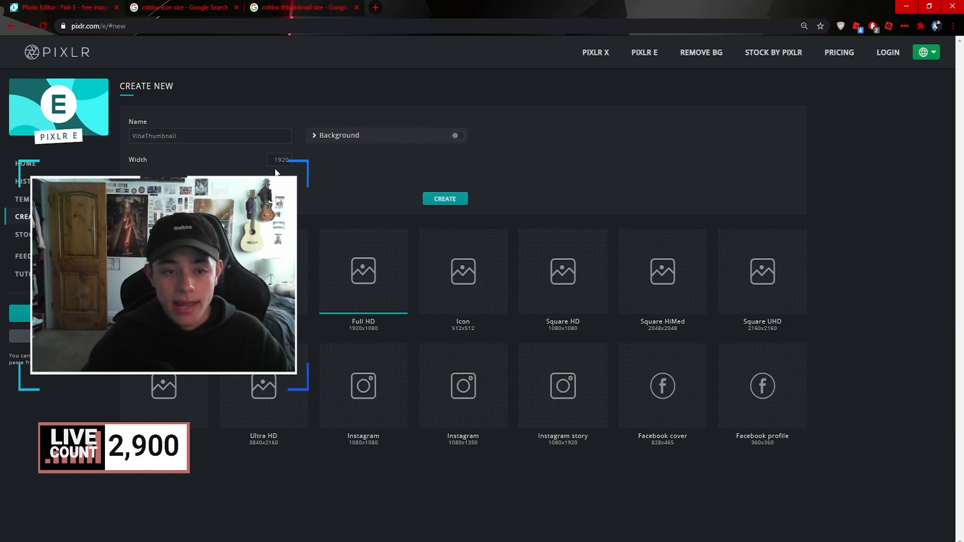
left_click(456, 199)
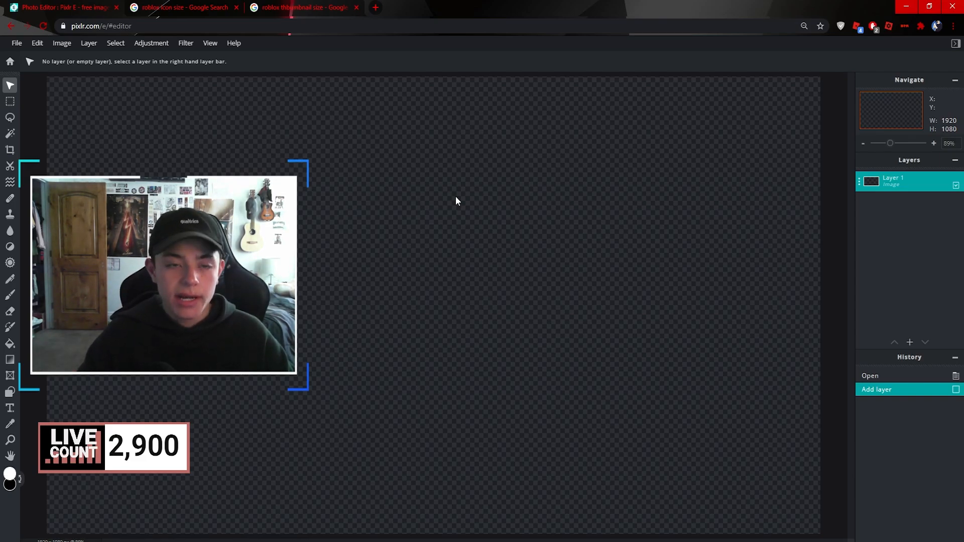
Close the thumbnail size search page and return to the VibeThumbnail image.
left_click(302, 7)
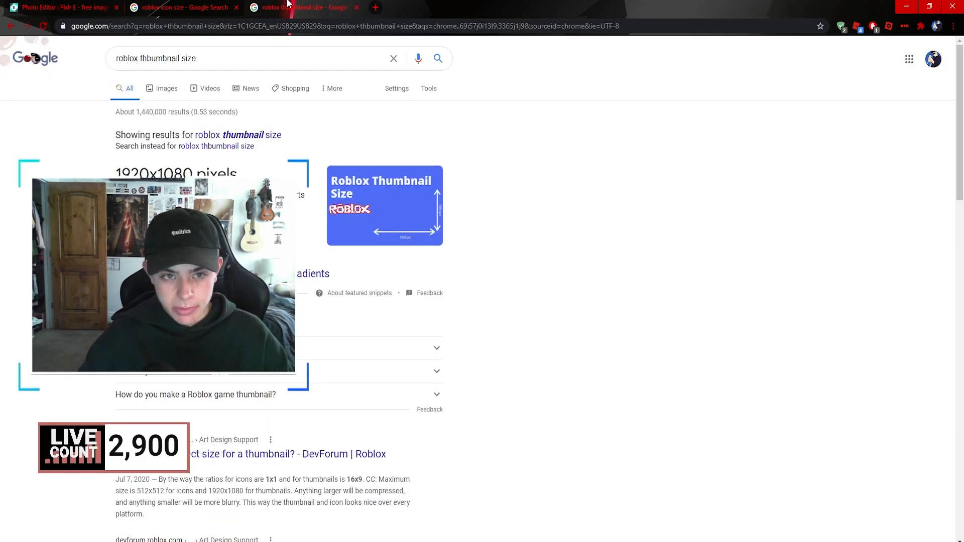
left_click(356, 7)
left_click(76, 7)
Try opening the Roblox screenshot of the purple-lit room as a separate image, then close it.
left_click(17, 44)
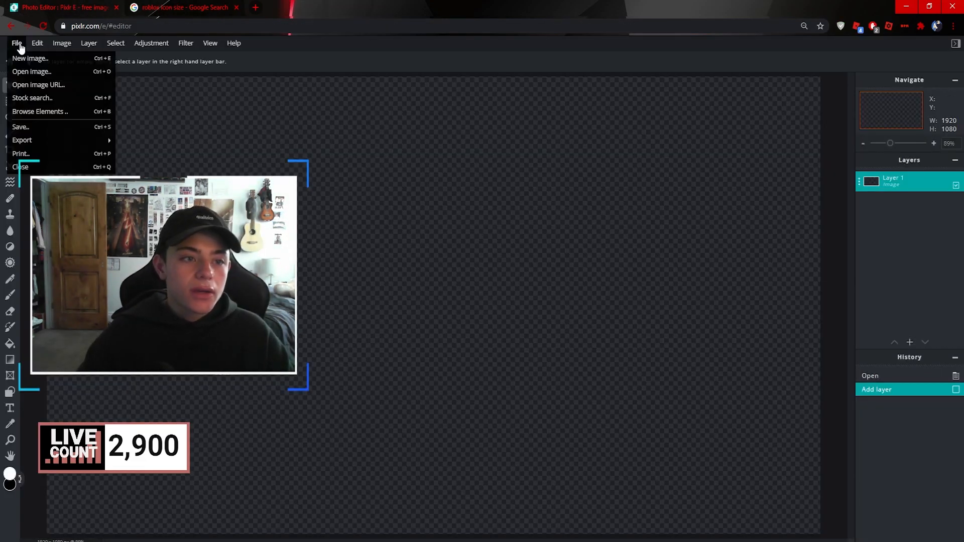
left_click(31, 72)
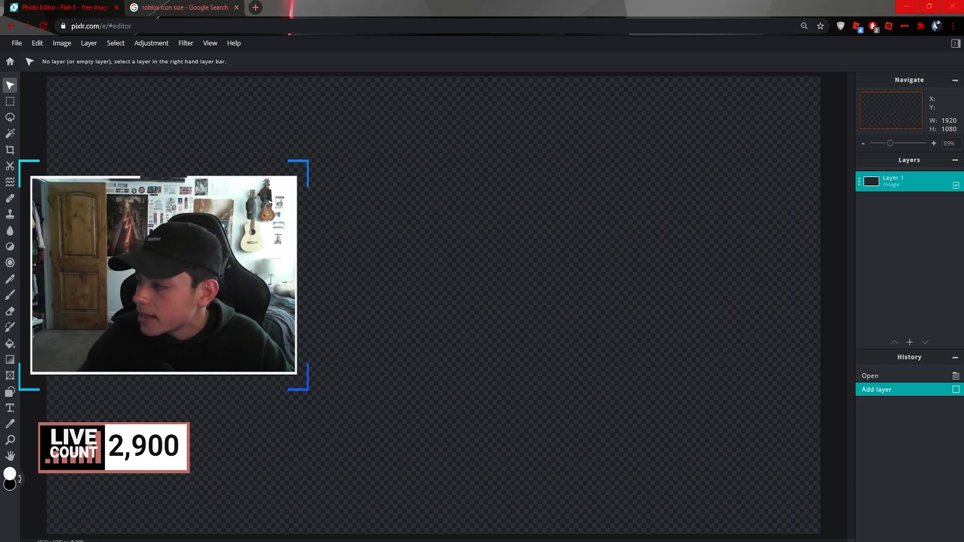
double_click(639, 205)
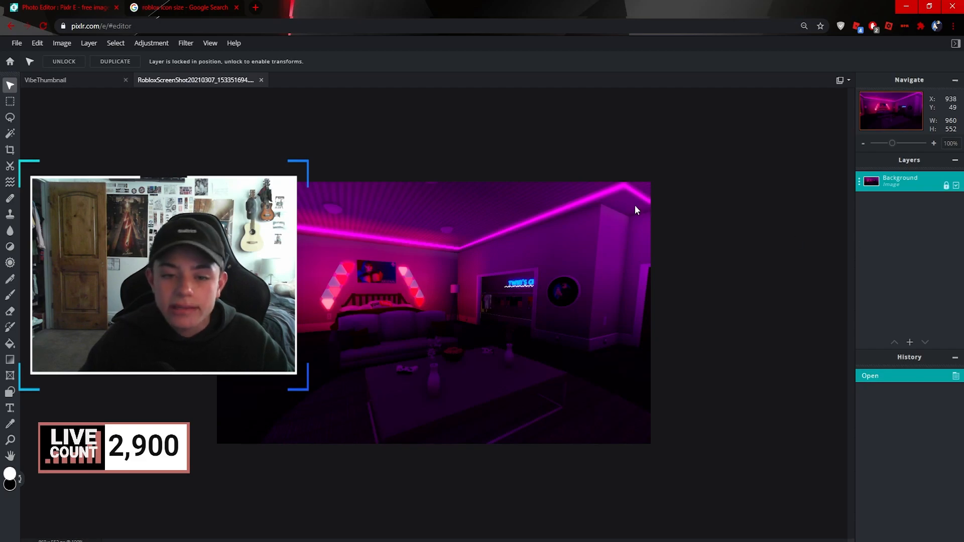
scroll(504, 259, "down", 4)
scroll(501, 258, "up", 5)
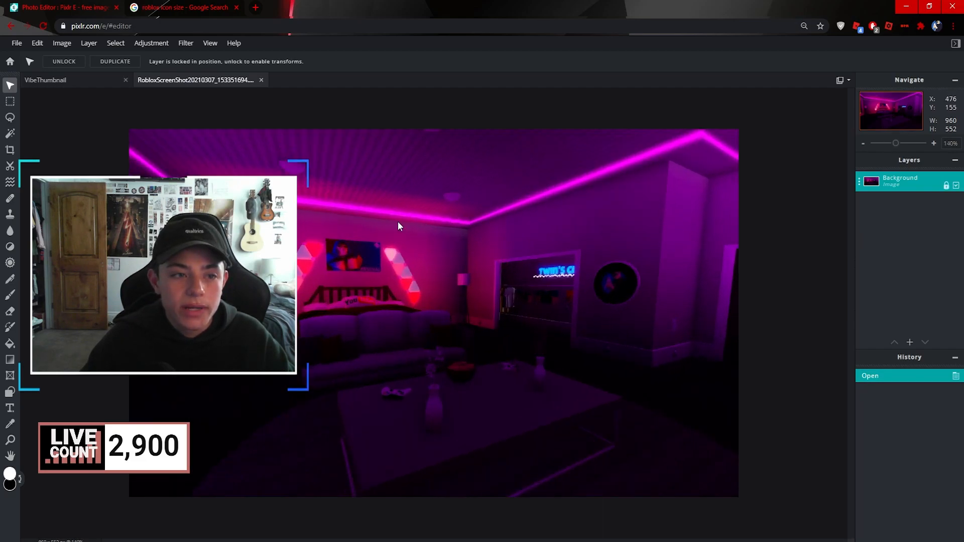
scroll(423, 230, "down", 1)
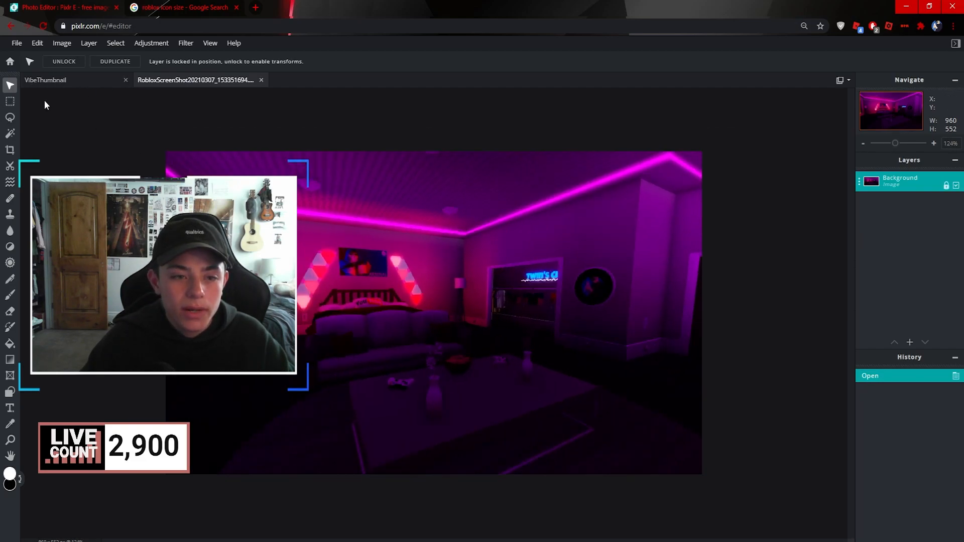
left_click(261, 80)
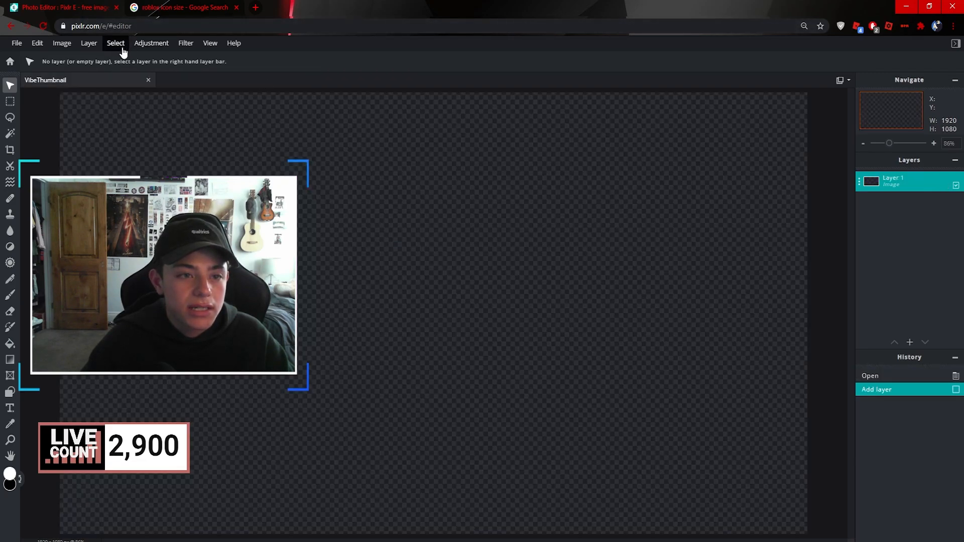
Add the Roblox screenshot of the purple-lit room as an image layer and stretch it to fill the 1920x1080 canvas.
left_click(62, 43)
mouse_move(91, 44)
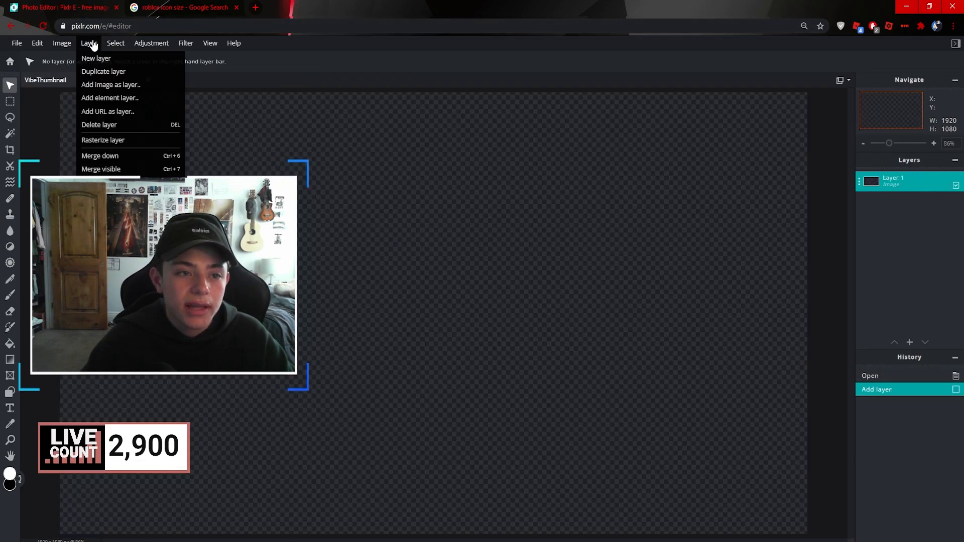
left_click(100, 84)
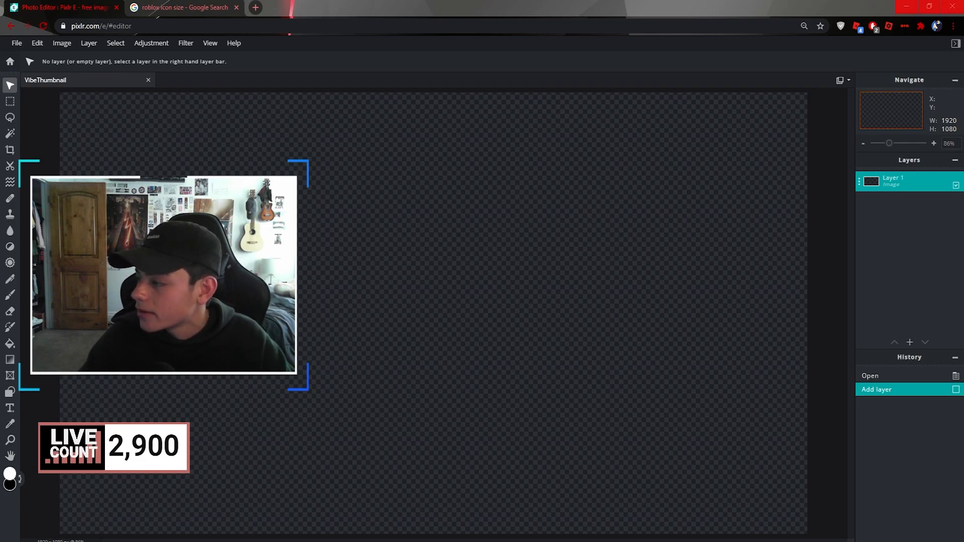
left_click_drag(622, 200, 765, 130)
key("shift")
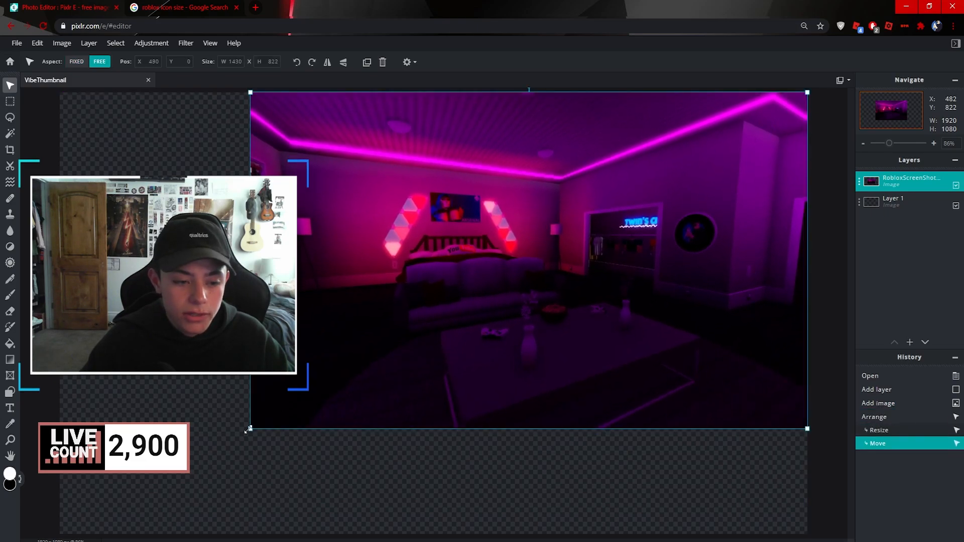
scroll(161, 359, "down", 1)
left_click_drag(274, 414, 104, 508, "shift")
left_click(809, 333)
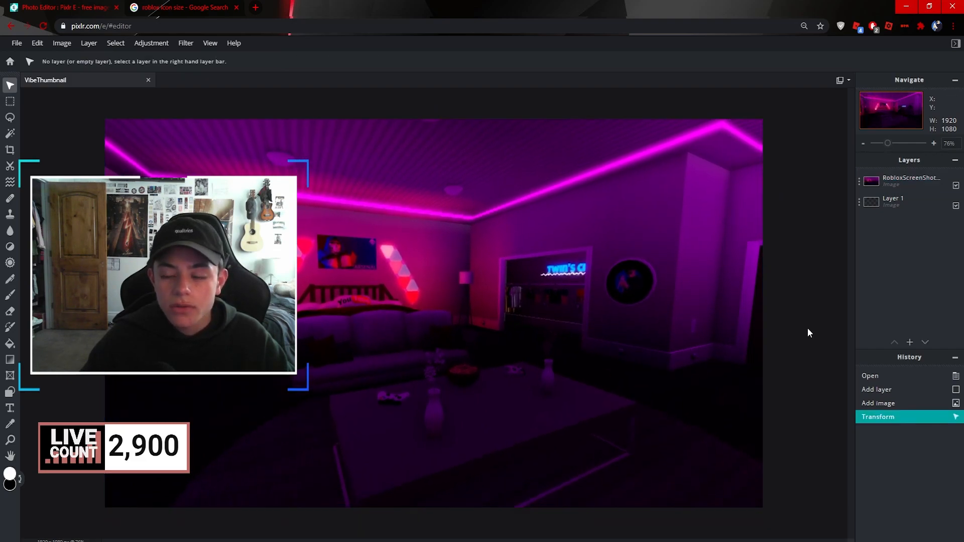
Add a new empty layer and move the Roblox screenshot layer to the bottom of the layer stack.
left_click(910, 343)
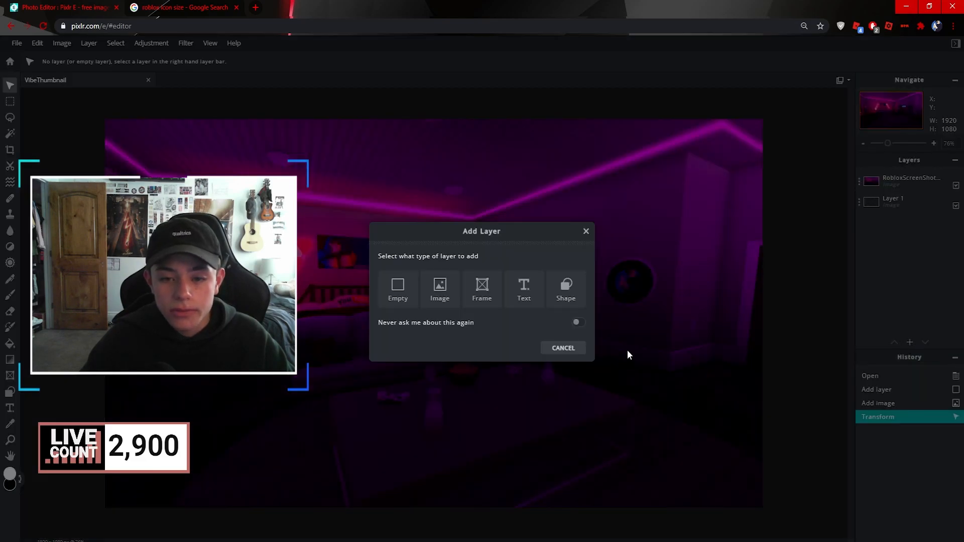
left_click(398, 289)
left_click_drag(900, 201, 902, 232)
left_click(913, 203)
left_click(907, 183)
left_click(902, 214)
left_click(902, 204)
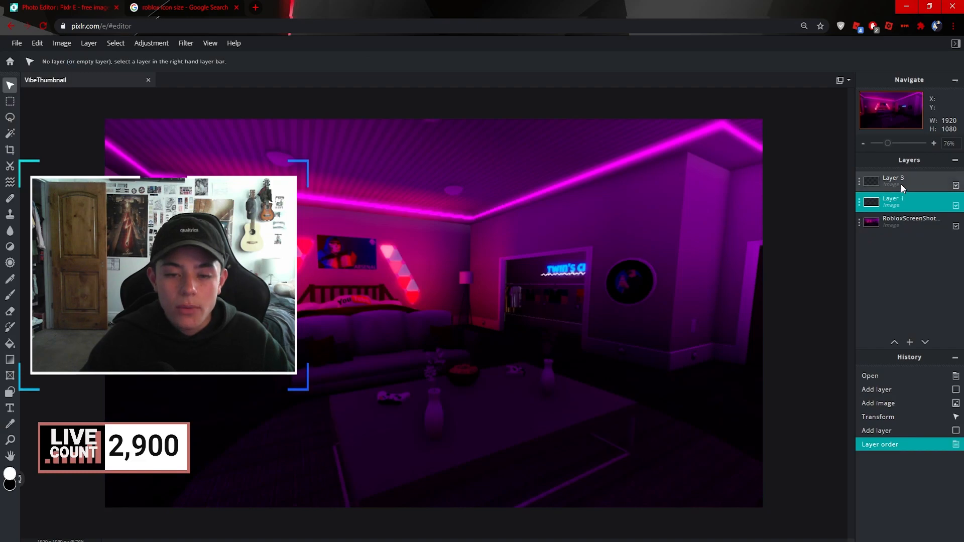
Apply a light Blur filter to the Roblox screenshot layer.
left_click(899, 226)
left_click(151, 46)
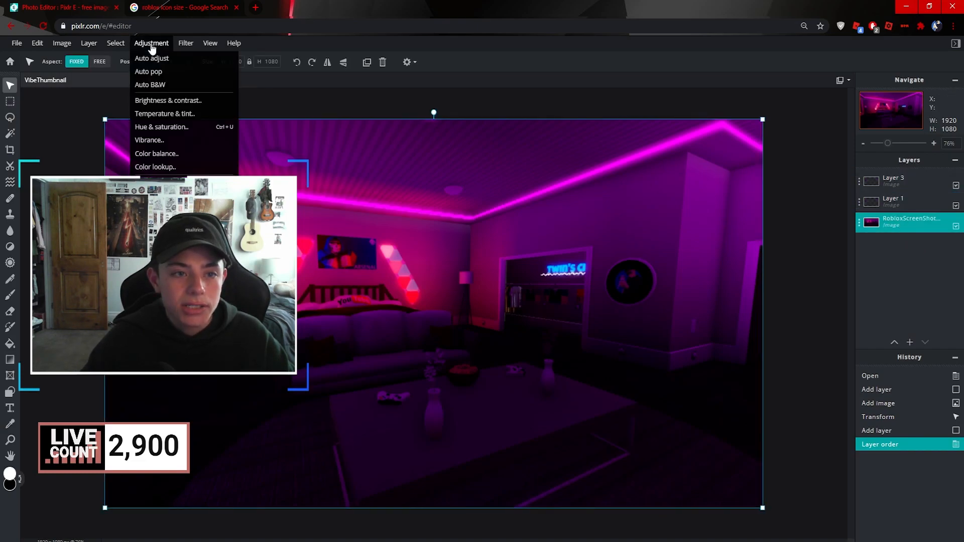
mouse_move(182, 47)
mouse_move(191, 72)
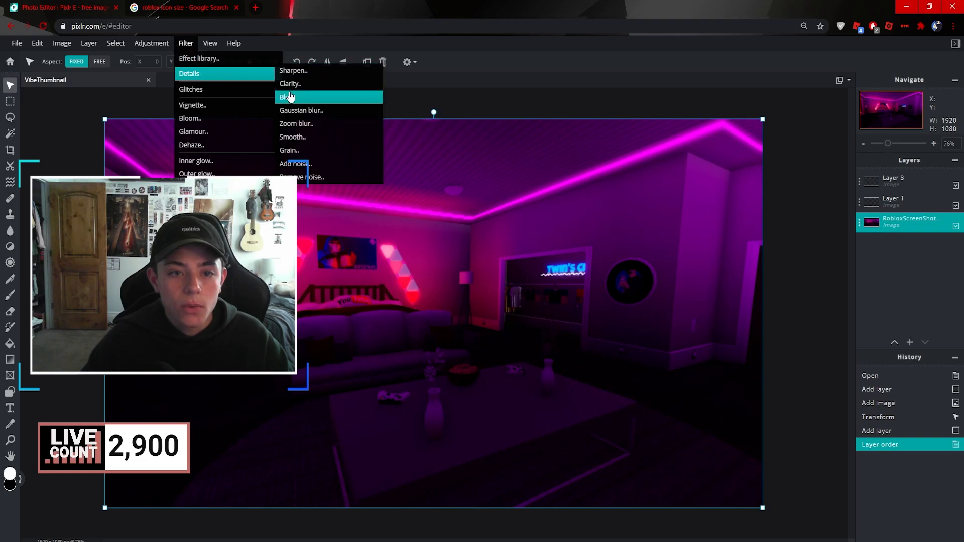
left_click(287, 97)
left_click_drag(404, 308, 432, 307)
left_click(553, 340)
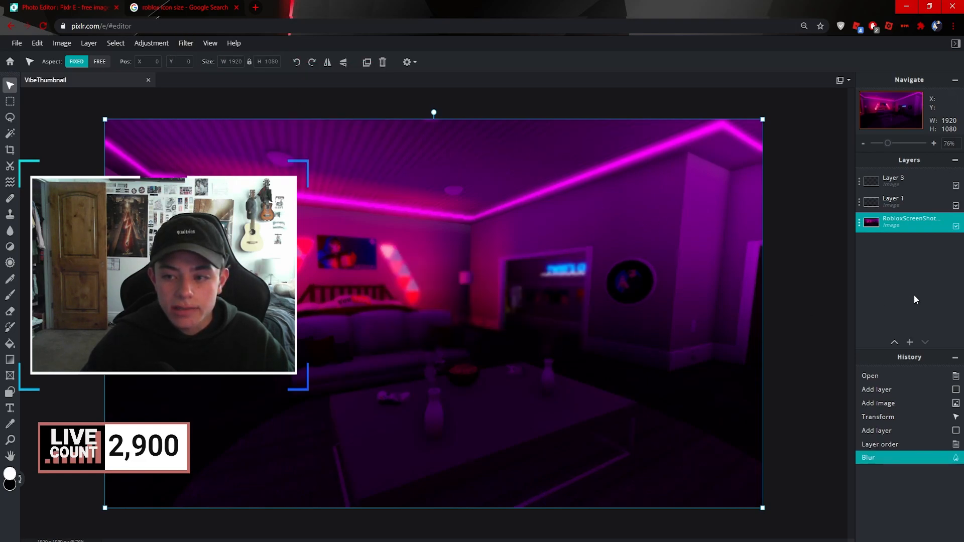
Draw four thin white rectangle shapes along the canvas edges to form a border around the whole image.
left_click(888, 178)
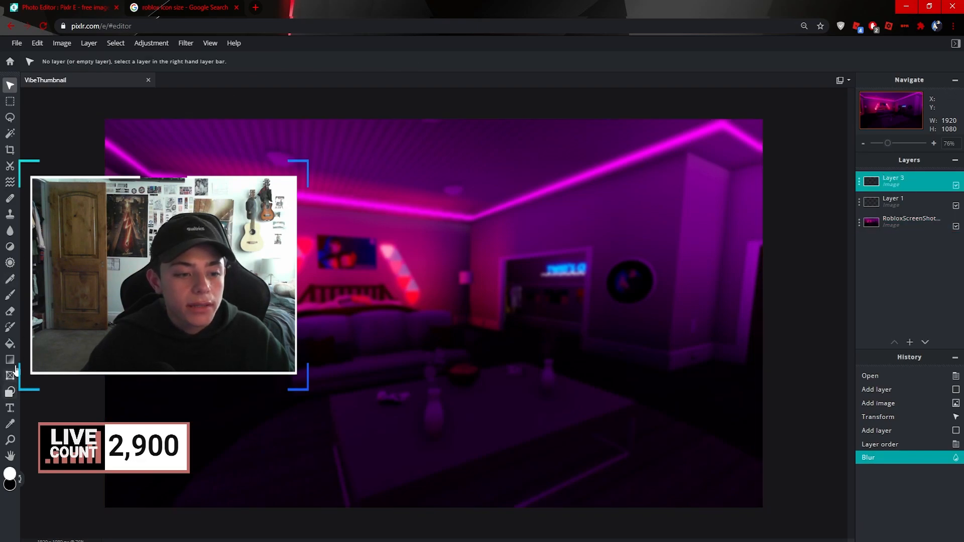
left_click(9, 392)
left_click(10, 346)
left_click(11, 361)
left_click(10, 345)
left_click(11, 392)
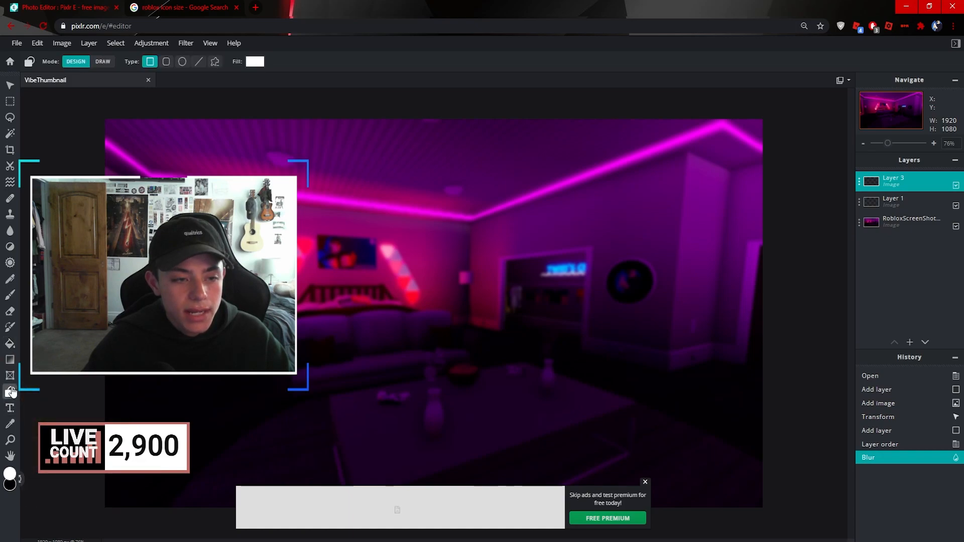
left_click_drag(109, 117, 104, 509)
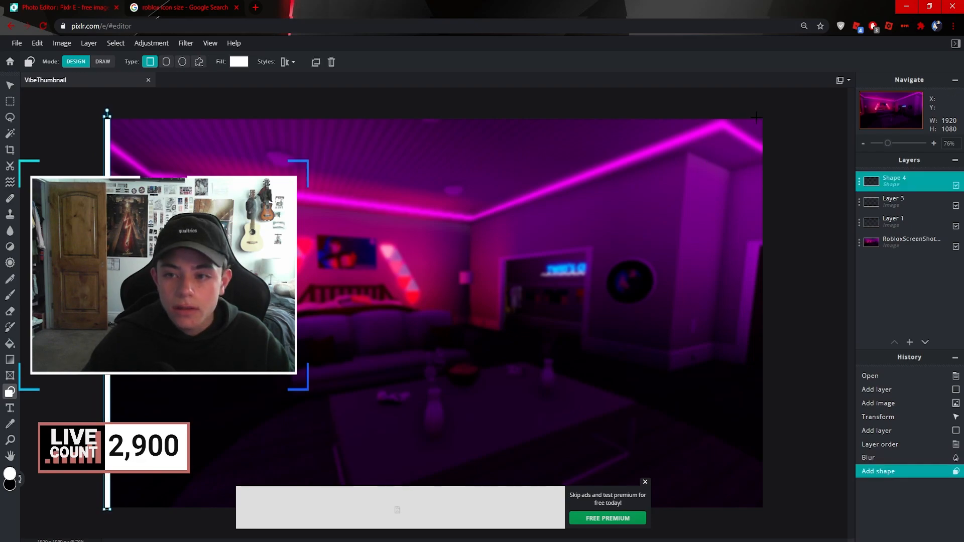
left_click_drag(757, 115, 783, 509)
left_click_drag(765, 96, 97, 125)
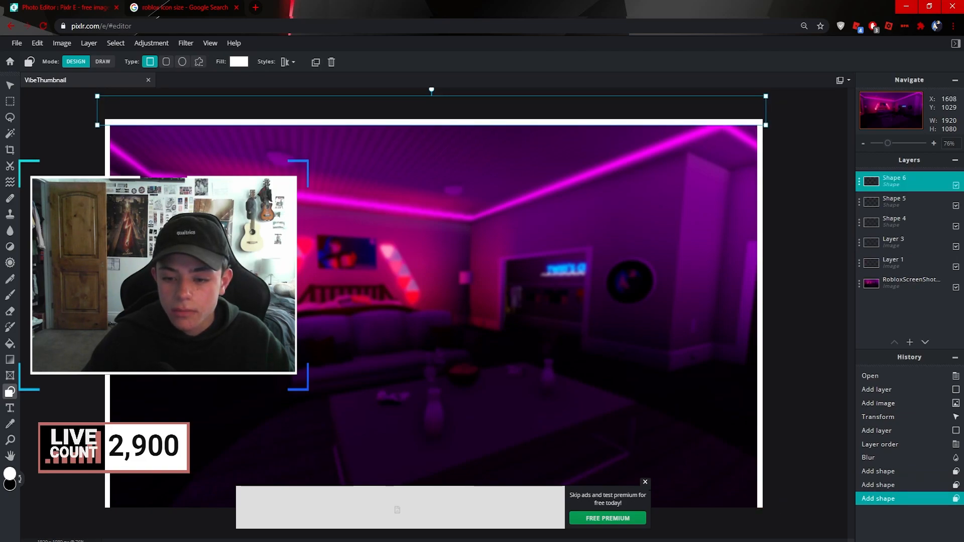
left_click(645, 482)
left_click_drag(395, 470, 81, 502)
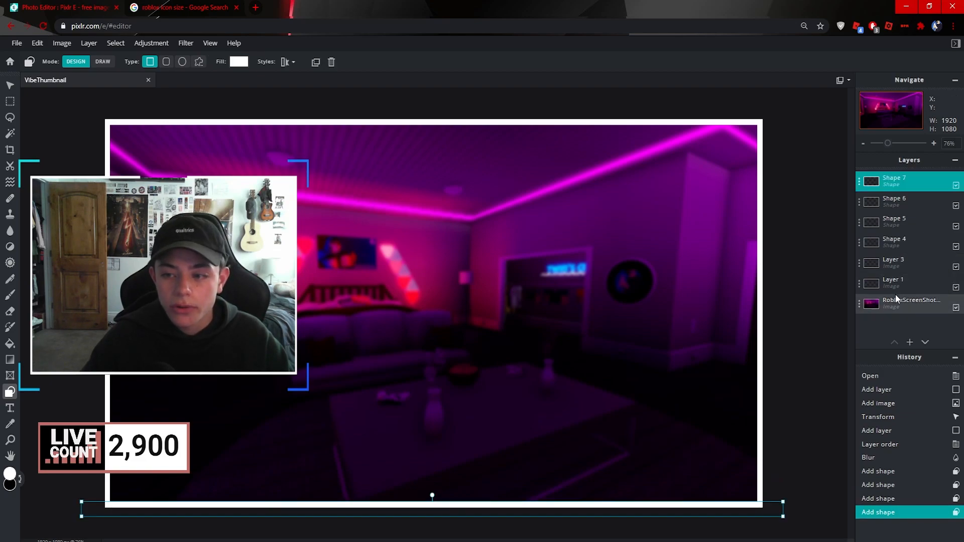
left_click(903, 276, "ctrl")
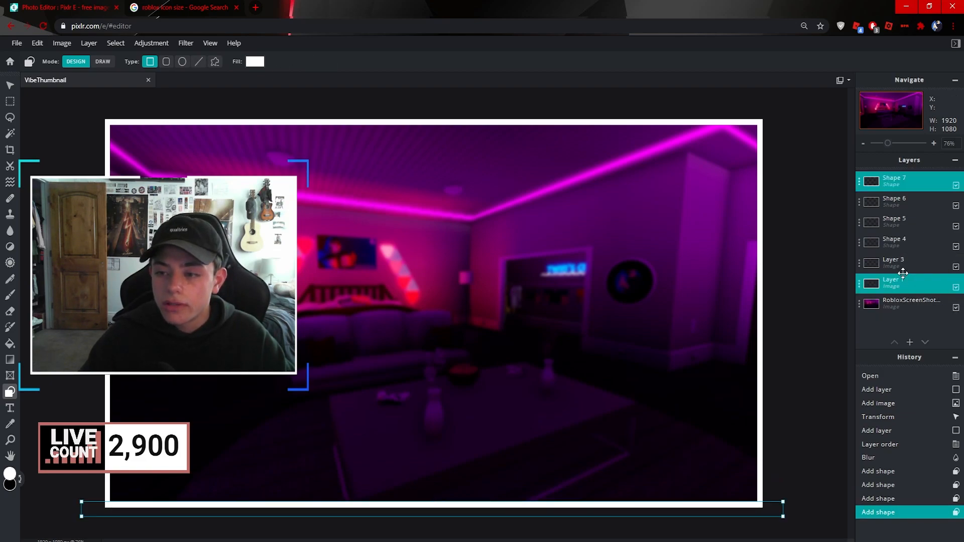
left_click(904, 261, "ctrl")
left_click(907, 240, "ctrl")
left_click(905, 222, "ctrl")
left_click(901, 188, "ctrl")
left_click(900, 195, "ctrl")
left_click(898, 184, "ctrl")
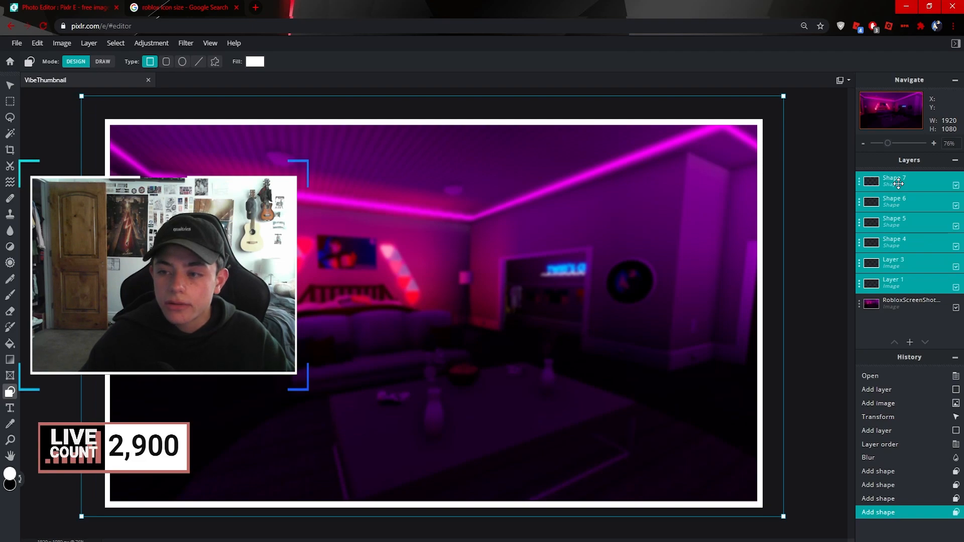
Merge the four border shapes and the two empty layers down into a single layer above the screenshot.
right_click(898, 184)
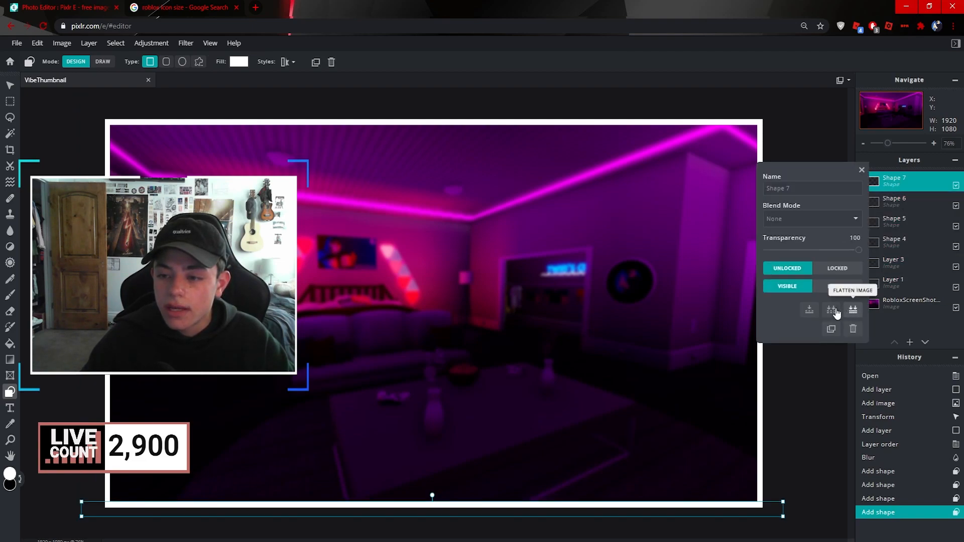
left_click(812, 315)
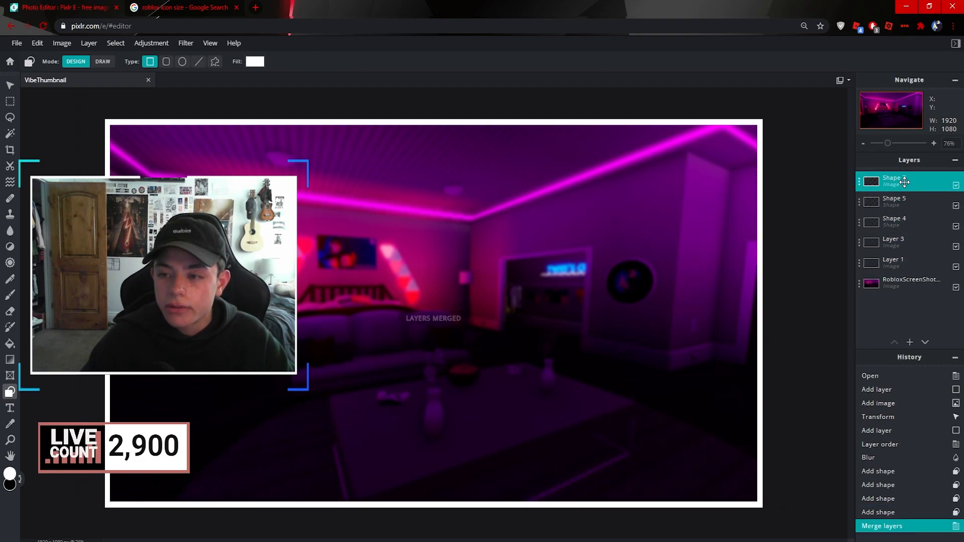
left_click(809, 310)
left_click(896, 185)
left_click(810, 310)
left_click(892, 181)
left_click(810, 310)
left_click(904, 185)
left_click(810, 310)
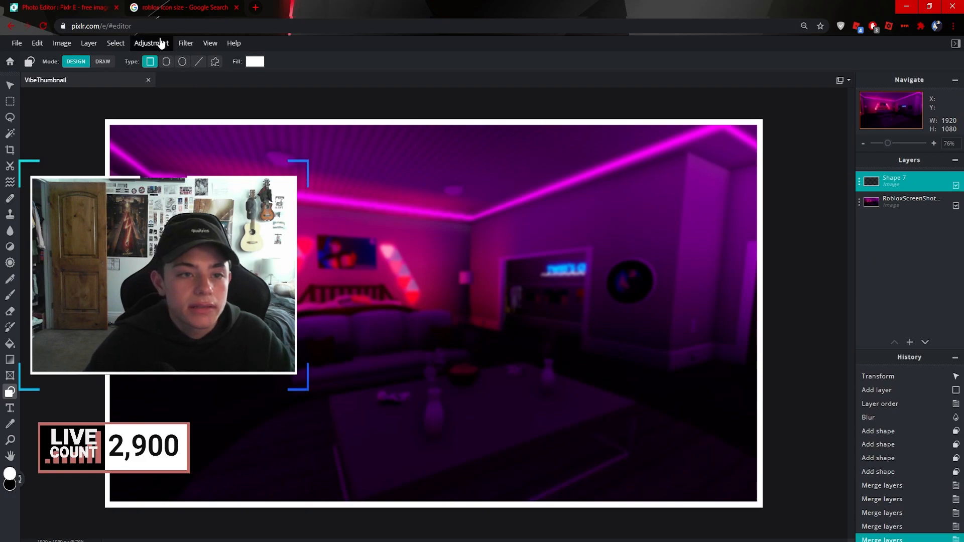
Apply a Gaussian blur with an amount of 100 to the merged white border layer.
left_click(149, 43)
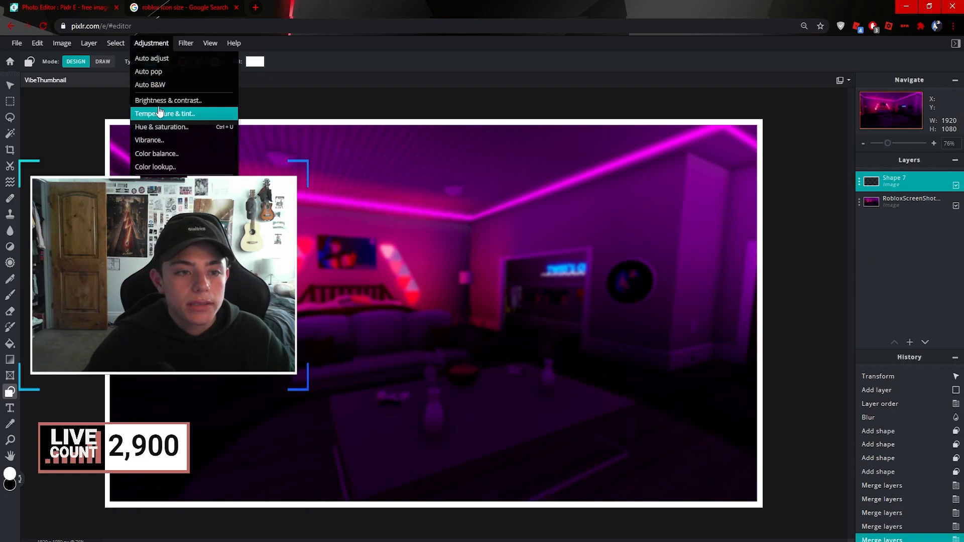
left_click(185, 43)
mouse_move(193, 74)
left_click(185, 43)
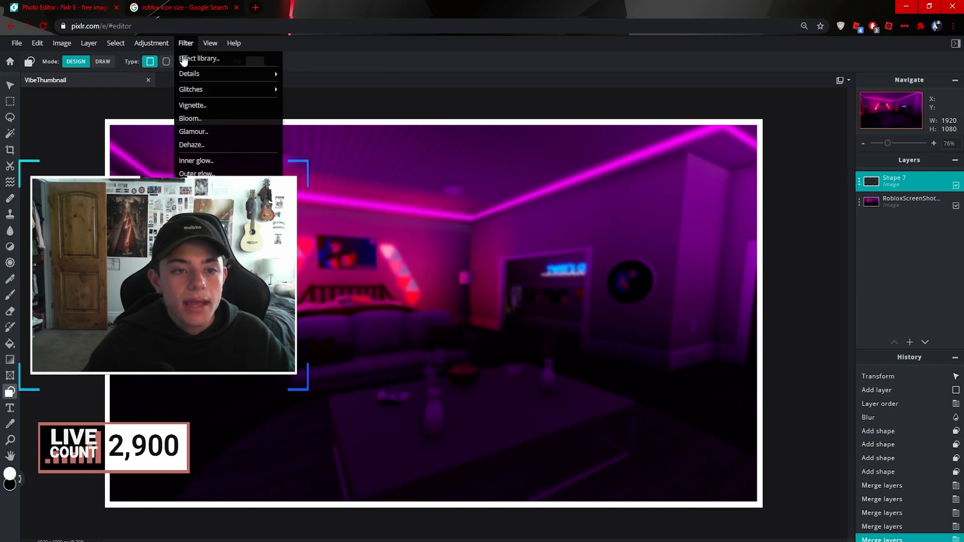
left_click(315, 111)
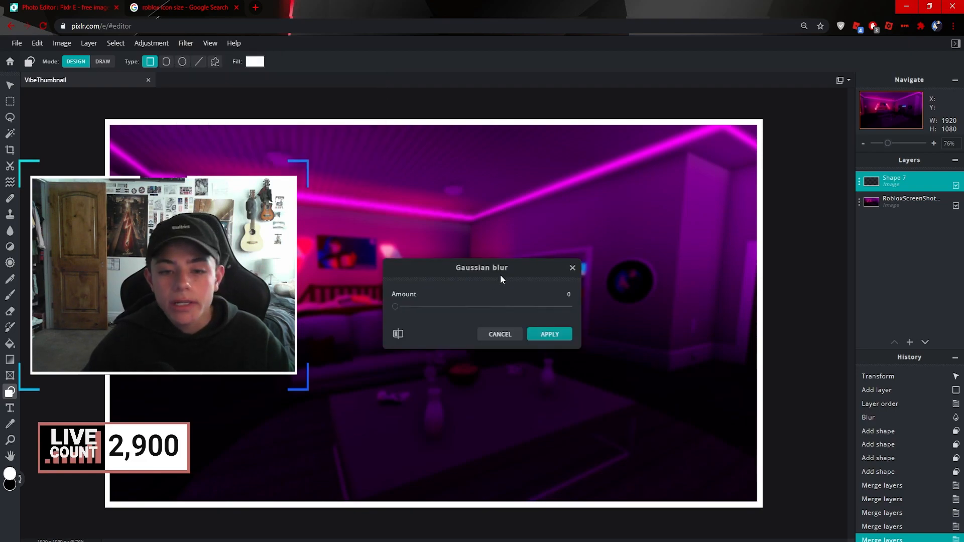
left_click_drag(413, 306, 581, 314)
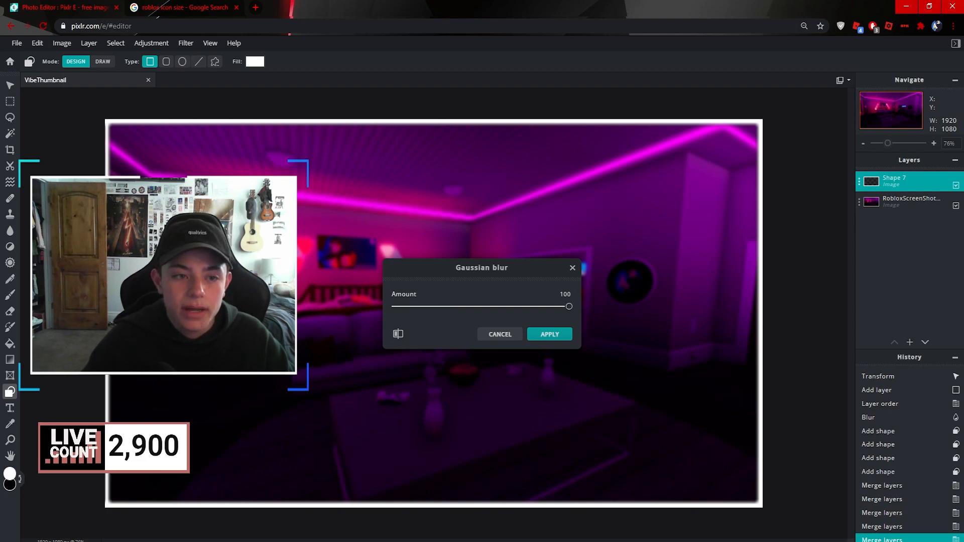
left_click(548, 334)
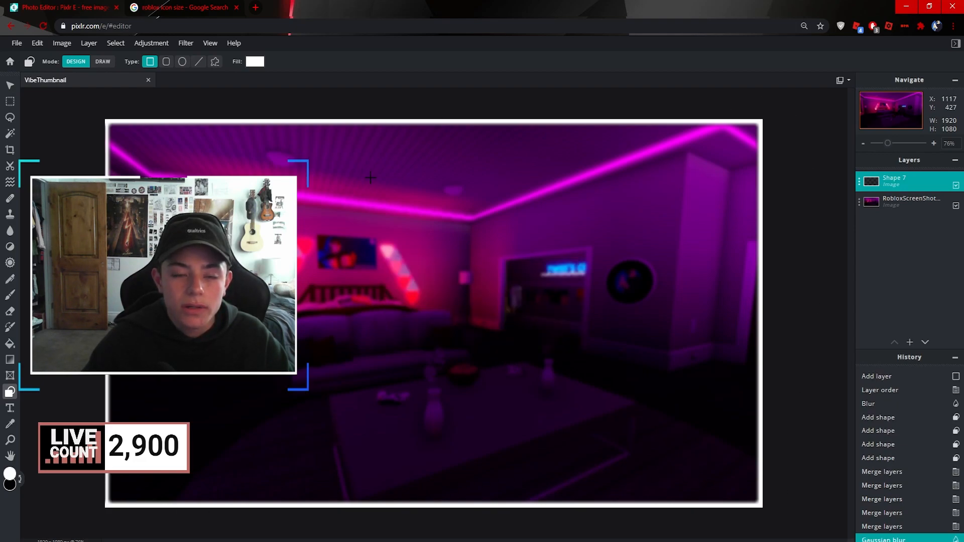
Soften the white border layer further with the standard Blur filter.
left_click(192, 46)
mouse_move(269, 79)
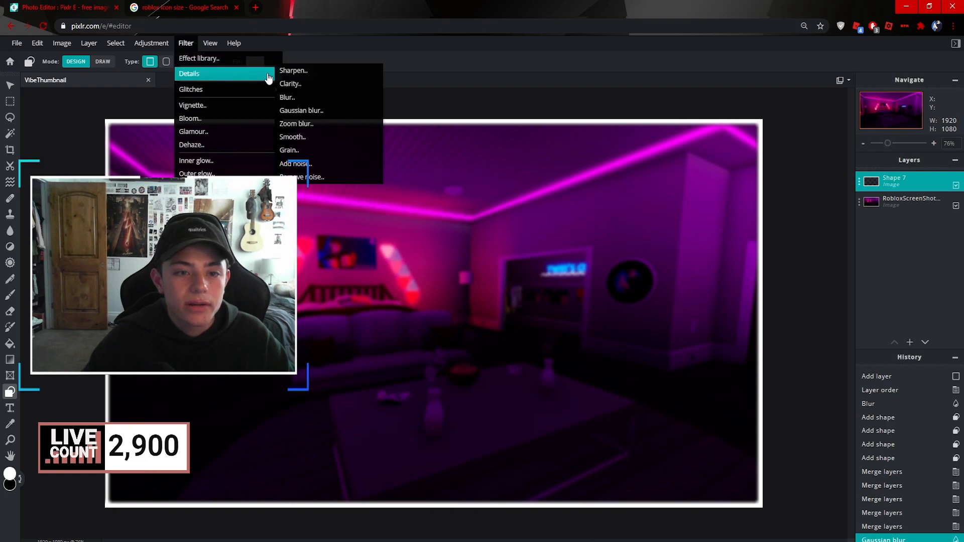
left_click(310, 98)
left_click_drag(395, 306, 432, 307)
left_click(546, 333)
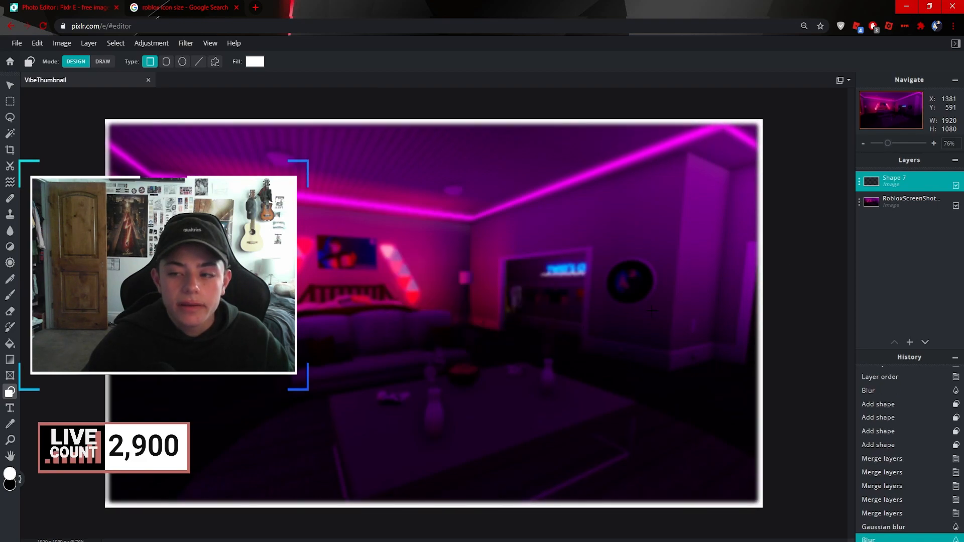
left_click(910, 342)
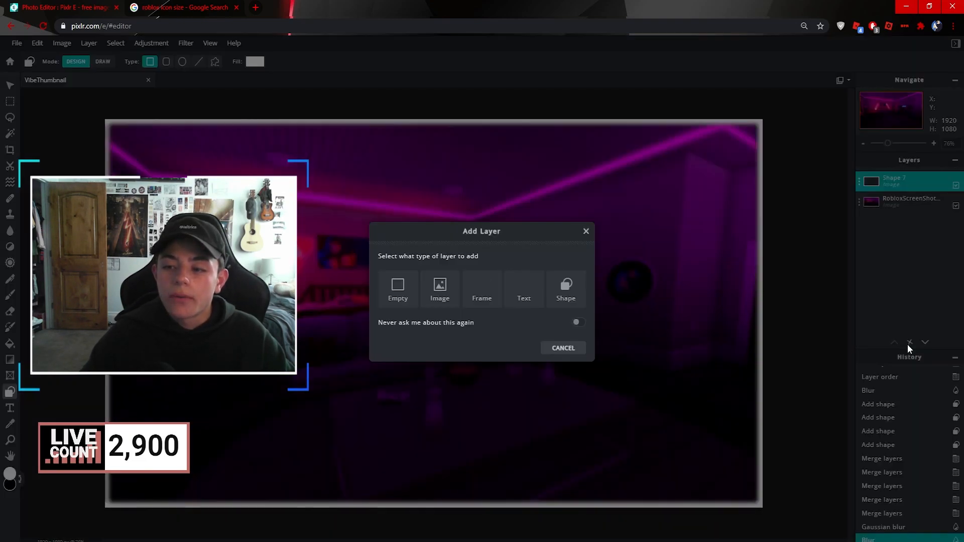
left_click(552, 349)
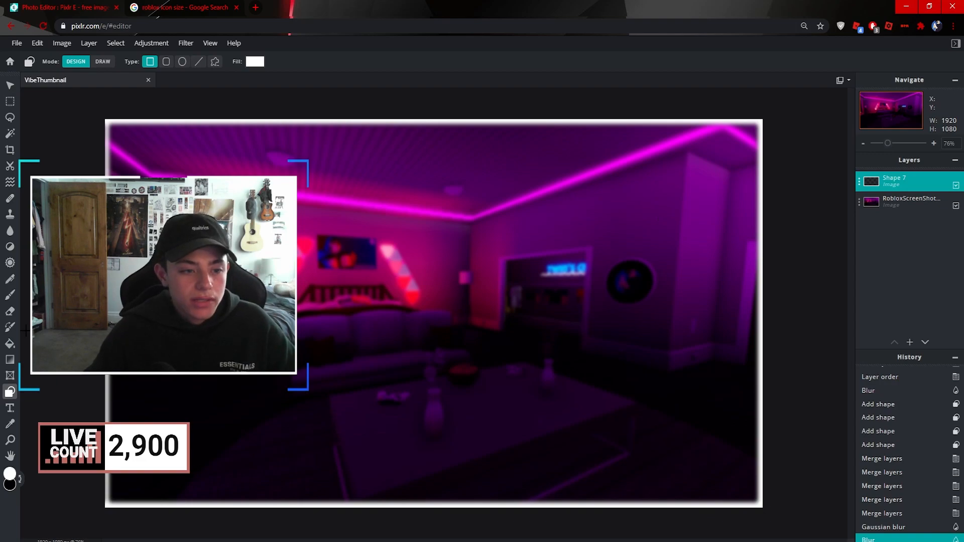
Add a new text layer over the room image and replace its placeholder text with "VIBE ROOM".
left_click(10, 407)
left_click(364, 309)
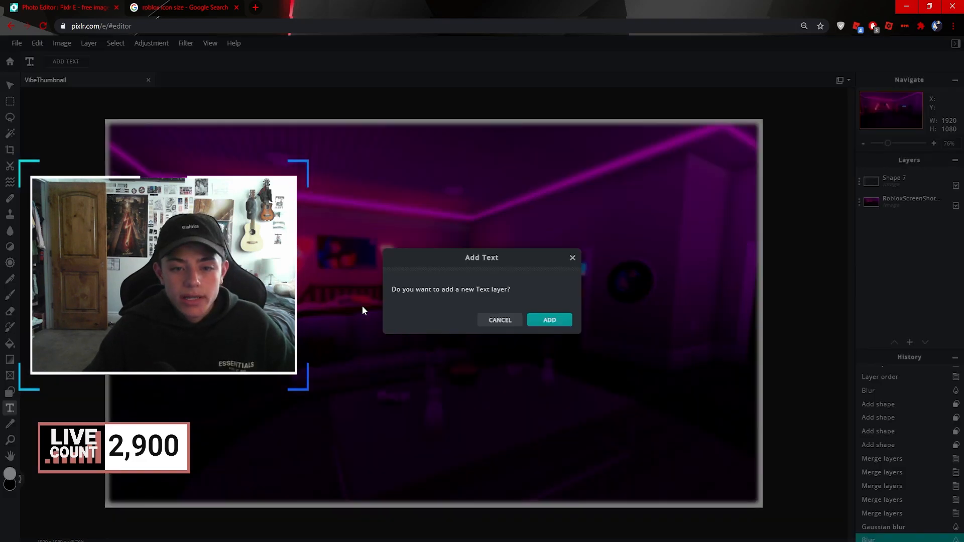
left_click(550, 320)
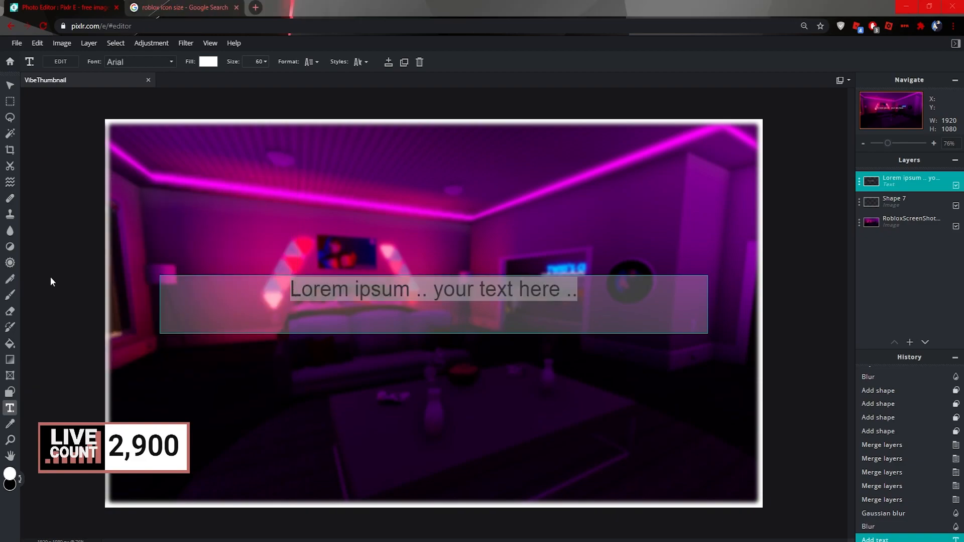
left_click(566, 306)
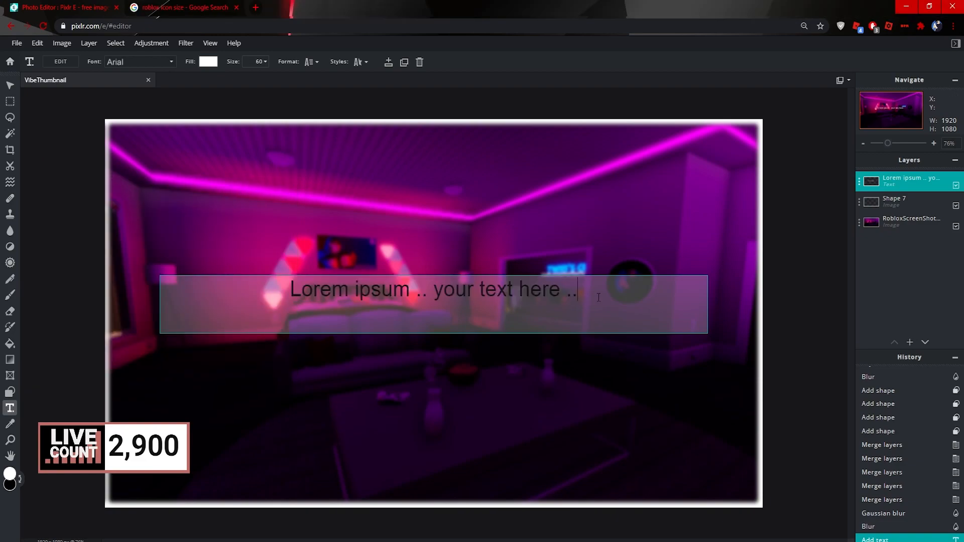
key("ctrl+a")
key("BackSpace")
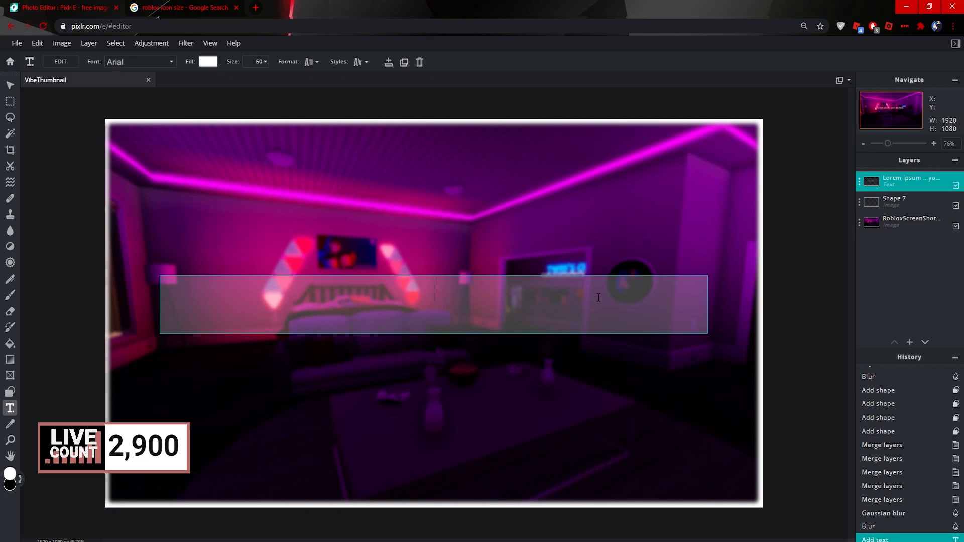
type("VIBE HOUSE")
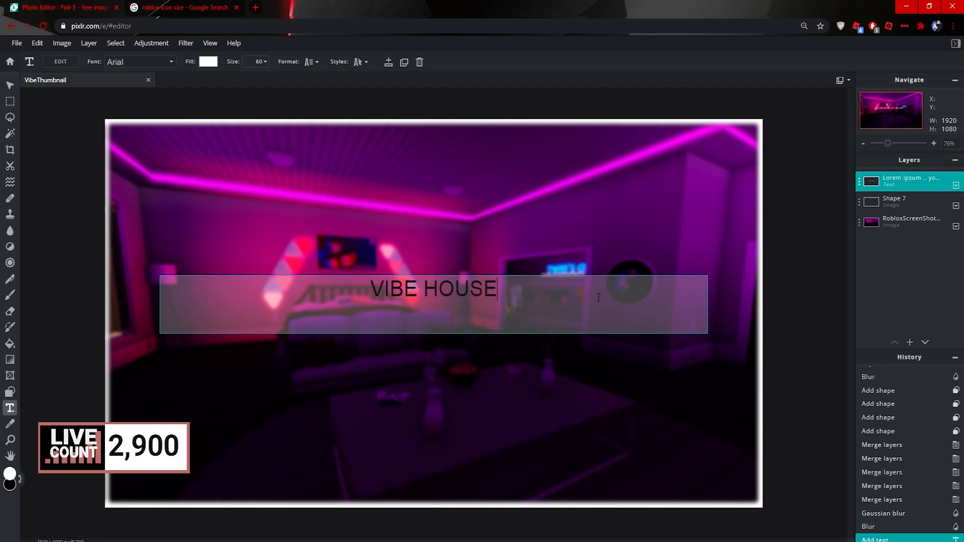
key("ctrl+a")
type("VIBE ROOM")
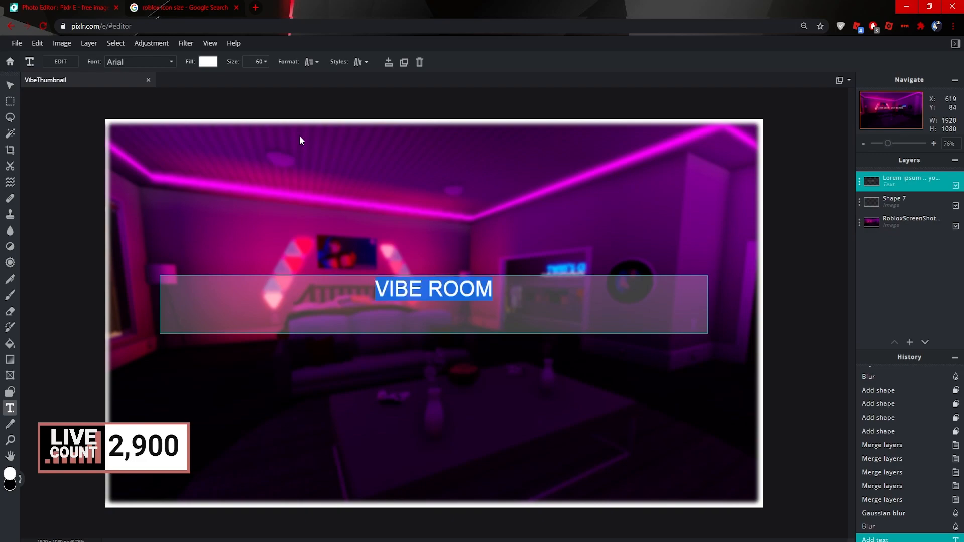
Set the VIBE ROOM text size to 175 and reposition the text near the centre of the image.
left_click(208, 61)
left_click_drag(140, 122, 120, 114)
left_click(271, 77)
left_click(259, 61)
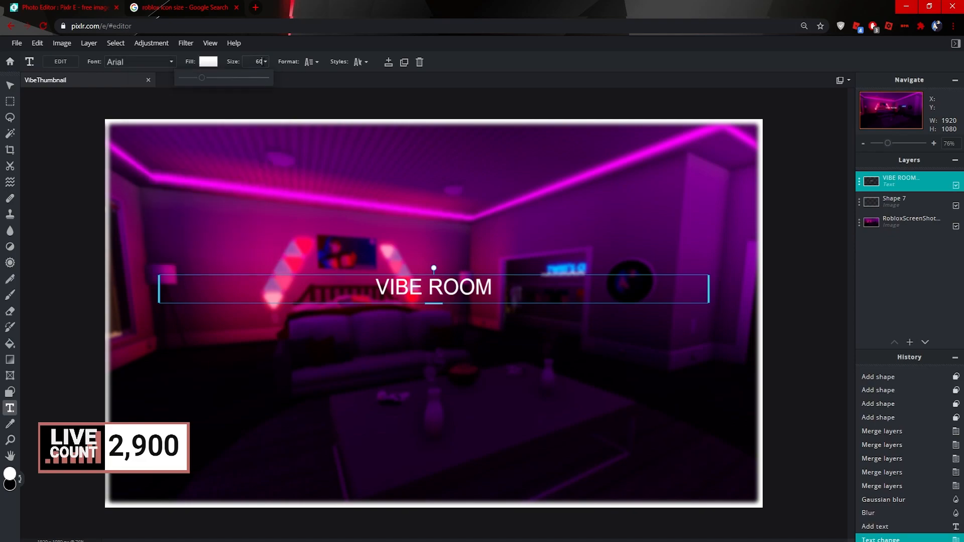
mouse_move(202, 78)
left_mouse_down()
mouse_move(242, 79)
mouse_move(220, 79)
left_mouse_up()
mouse_move(600, 314)
left_mouse_down()
mouse_move(614, 309)
mouse_move(596, 309)
left_mouse_up()
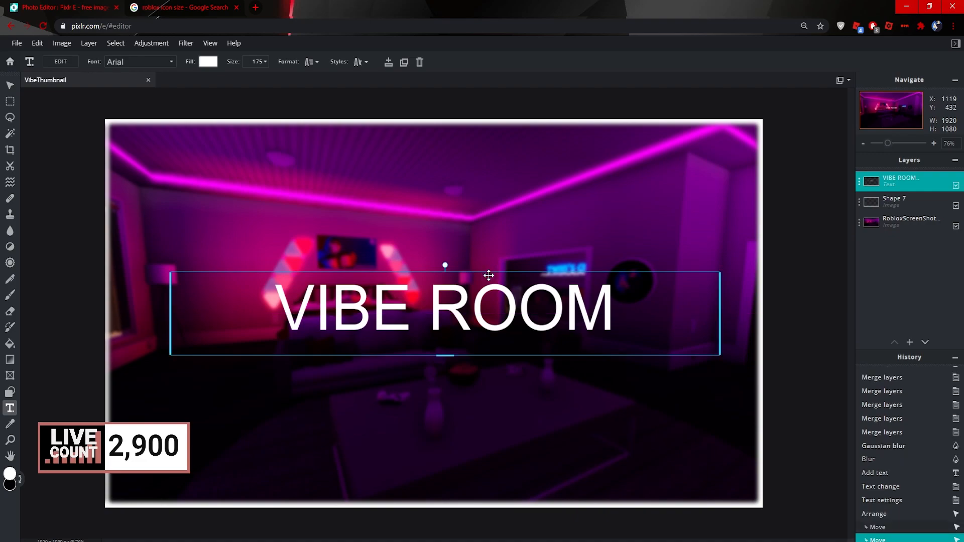
Browse the available fonts and set the VIBE ROOM title's font to Brave Hearted.
left_click(359, 63)
left_click(121, 63)
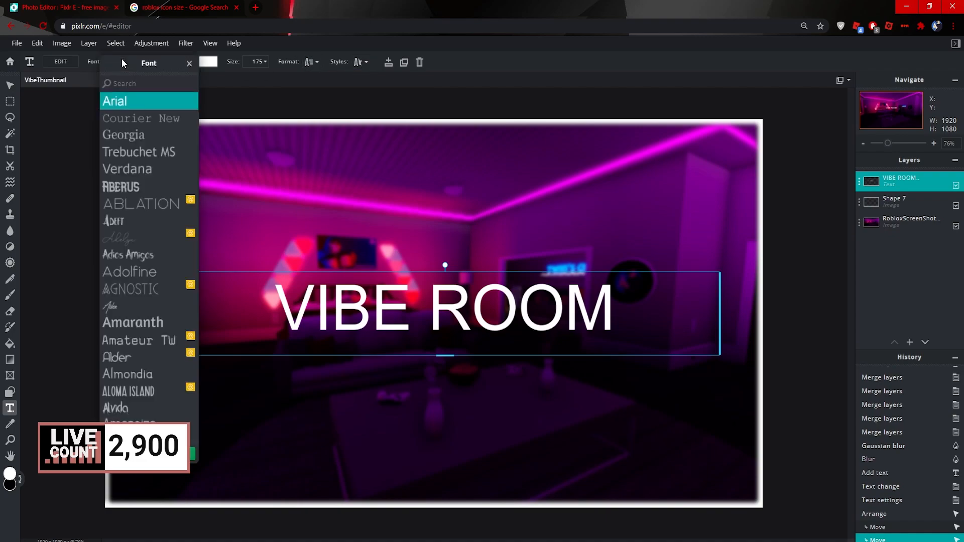
scroll(155, 159, "down", 10)
scroll(160, 187, "down", 5)
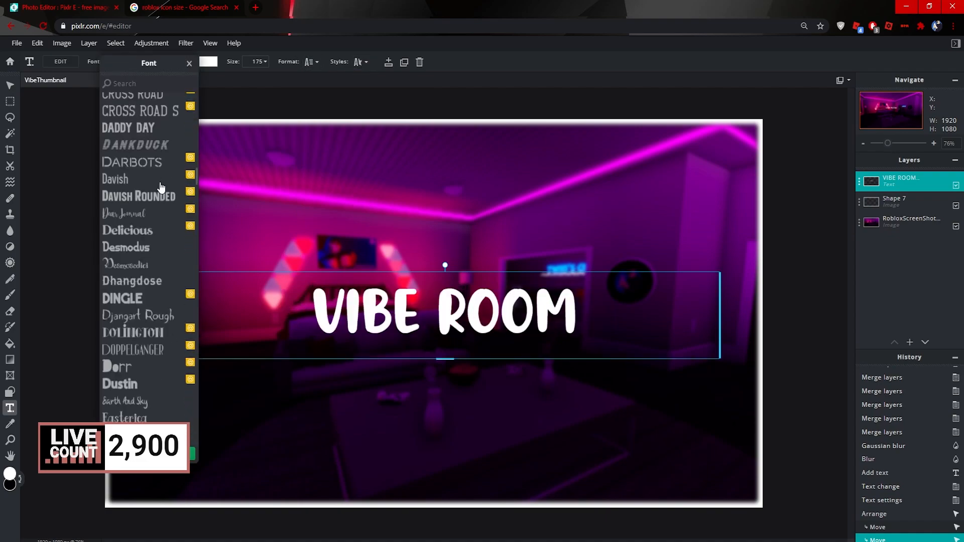
left_click(148, 266)
scroll(143, 241, "up", 3)
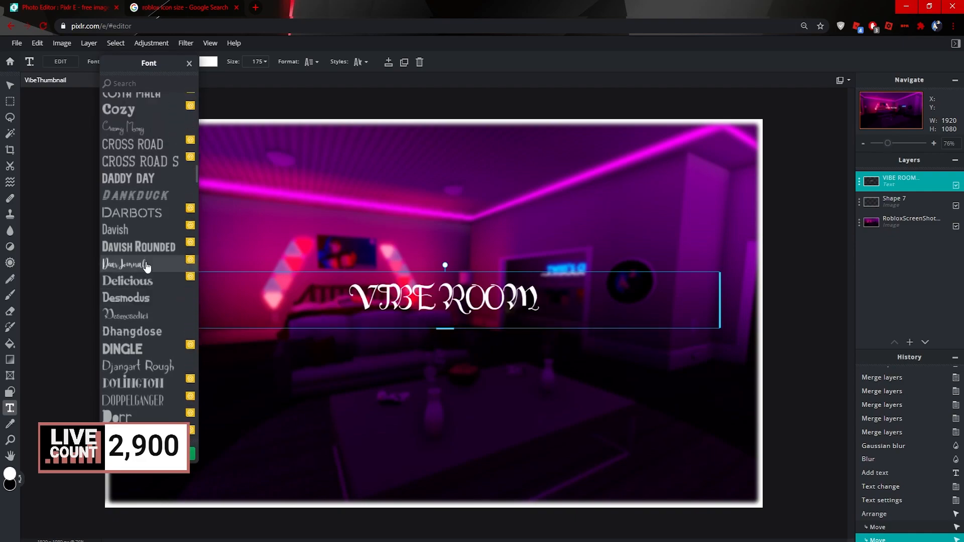
left_click(133, 182)
scroll(130, 274, "up", 3)
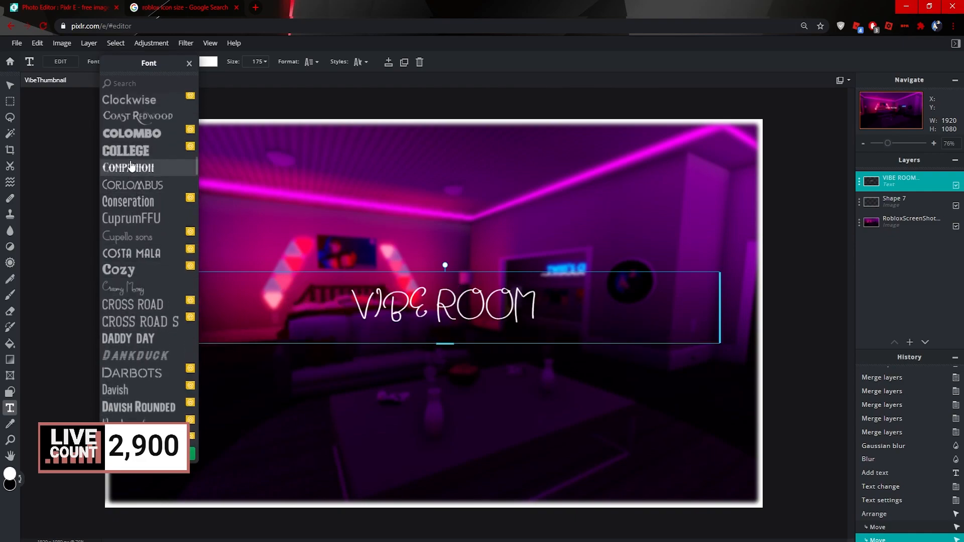
scroll(133, 177, "up", 3)
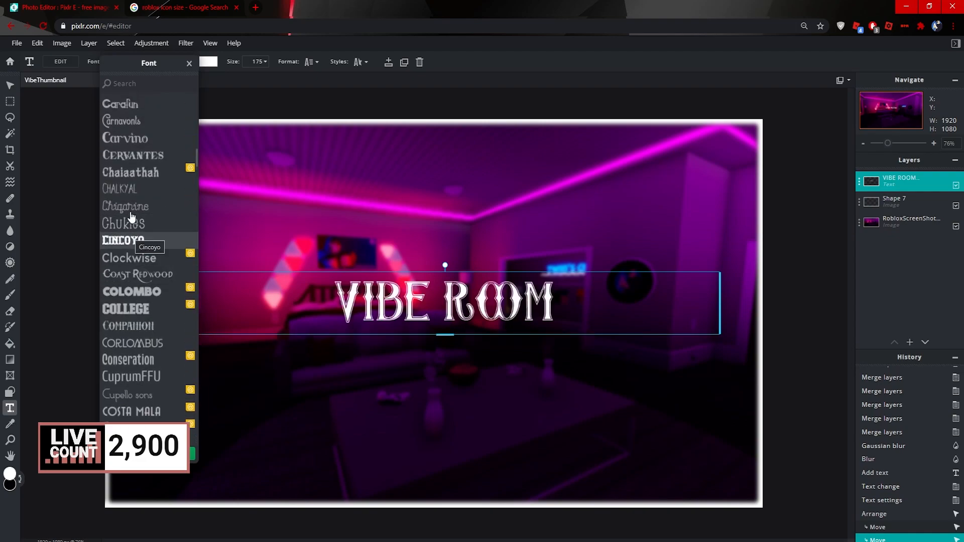
scroll(130, 105, "up", 2)
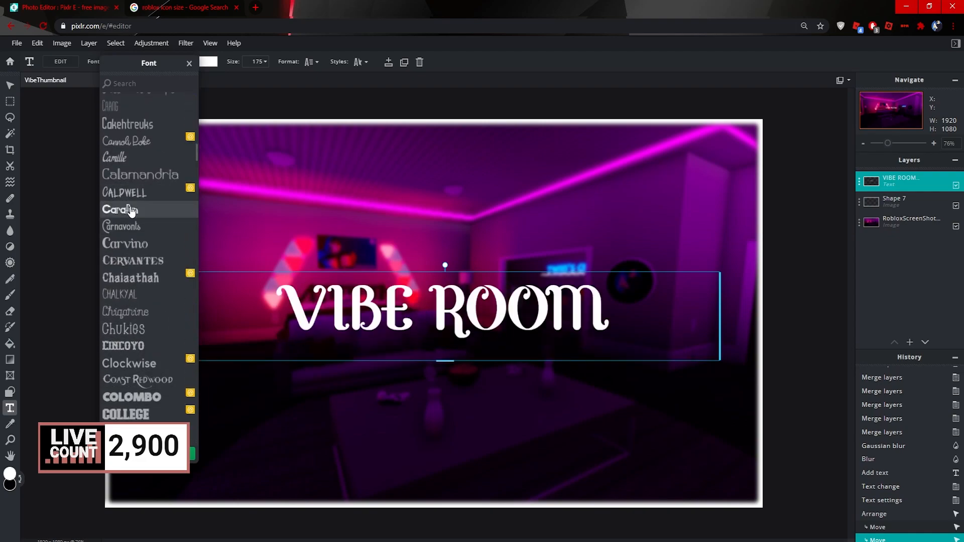
scroll(134, 251, "up", 2)
scroll(135, 256, "up", 1)
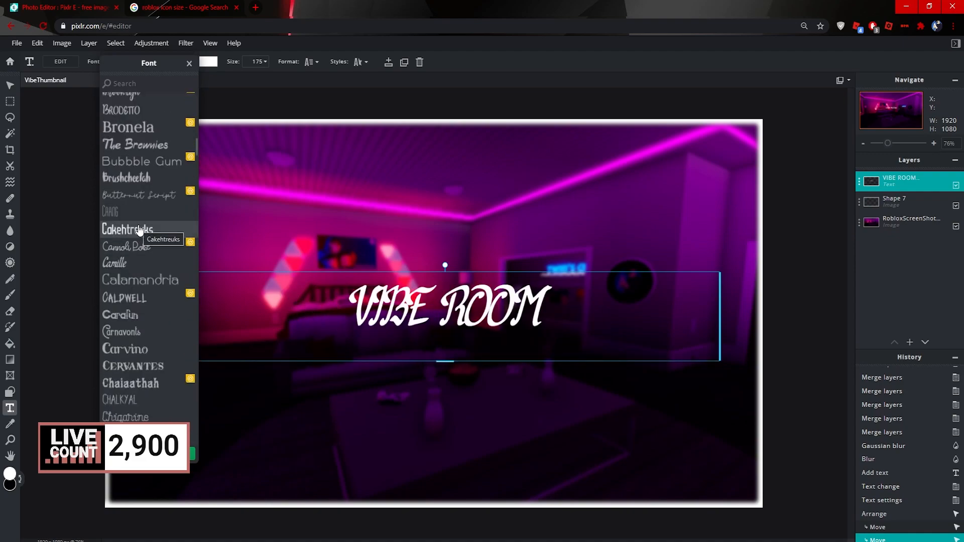
scroll(146, 226, "up", 2)
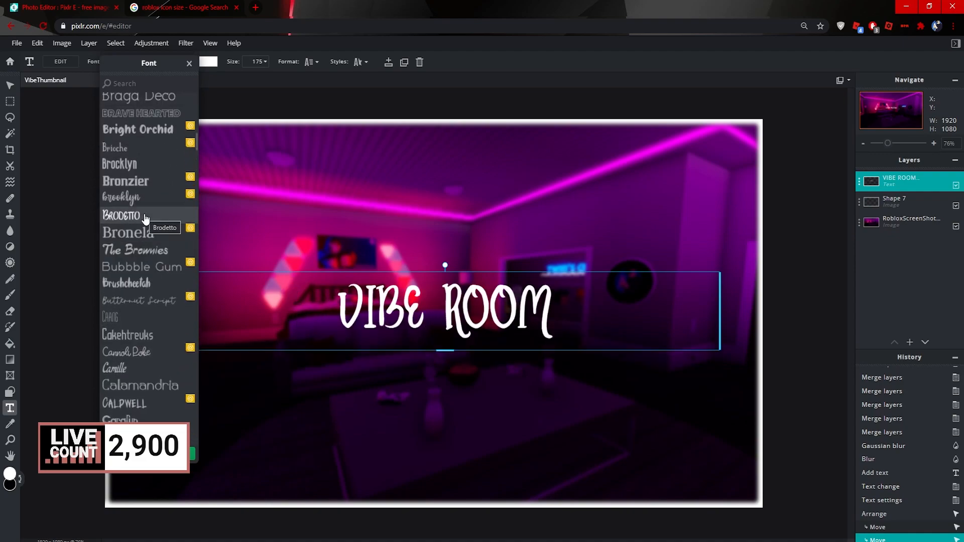
scroll(146, 221, "up", 2)
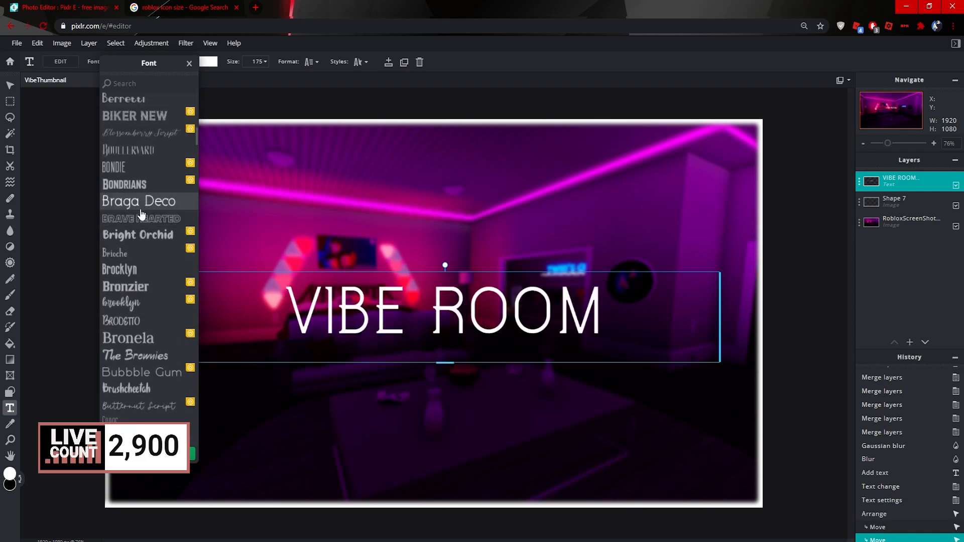
left_click(142, 218)
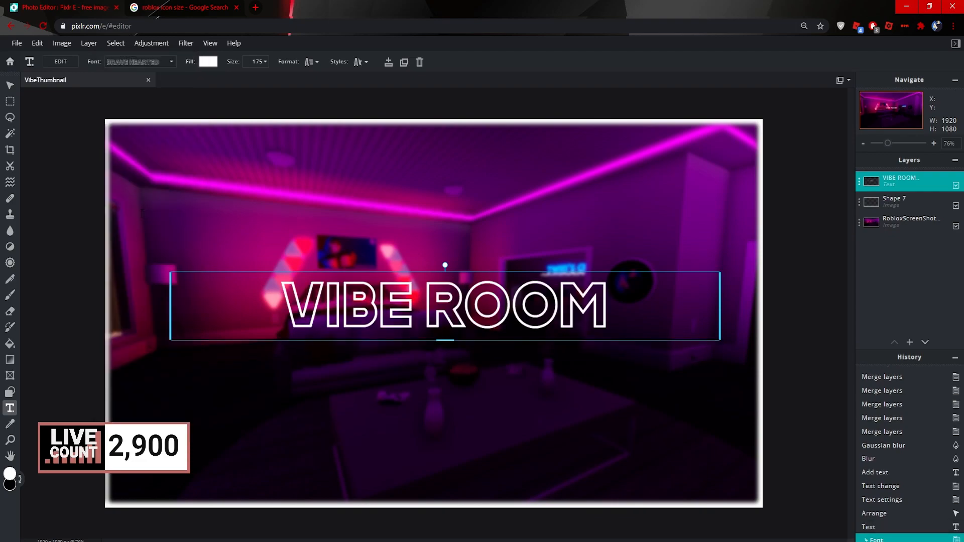
double_click(593, 310)
left_click(536, 307)
left_click(911, 282)
double_click(539, 310)
left_click(540, 310)
key("ctrl+a")
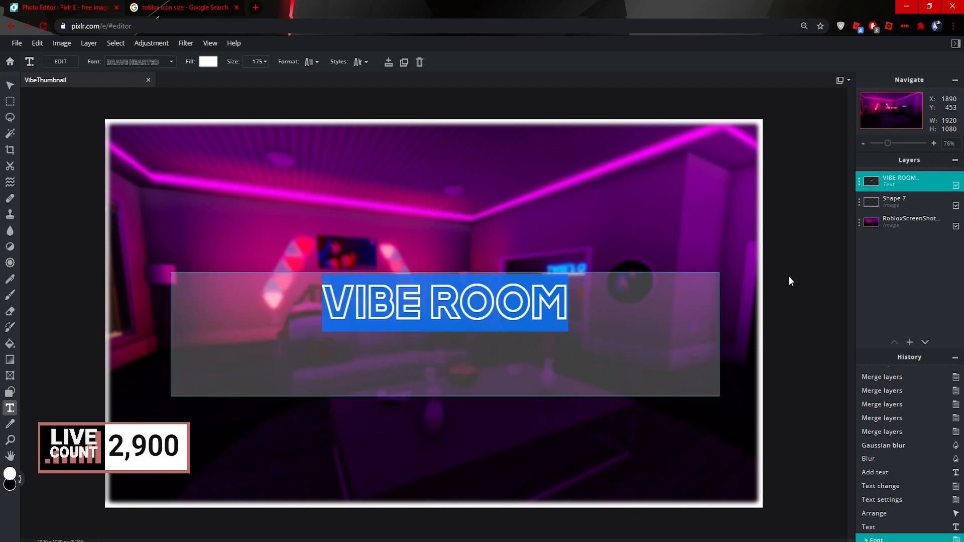
left_click(755, 282)
Apply bold and uppercase formatting to the VIBE ROOM title, leaving italic off.
left_click(360, 62)
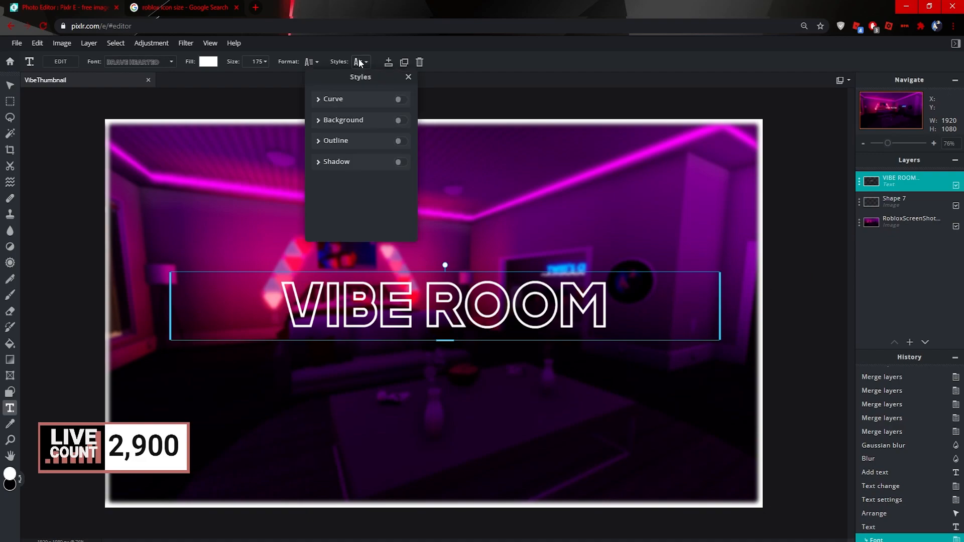
left_click(317, 62)
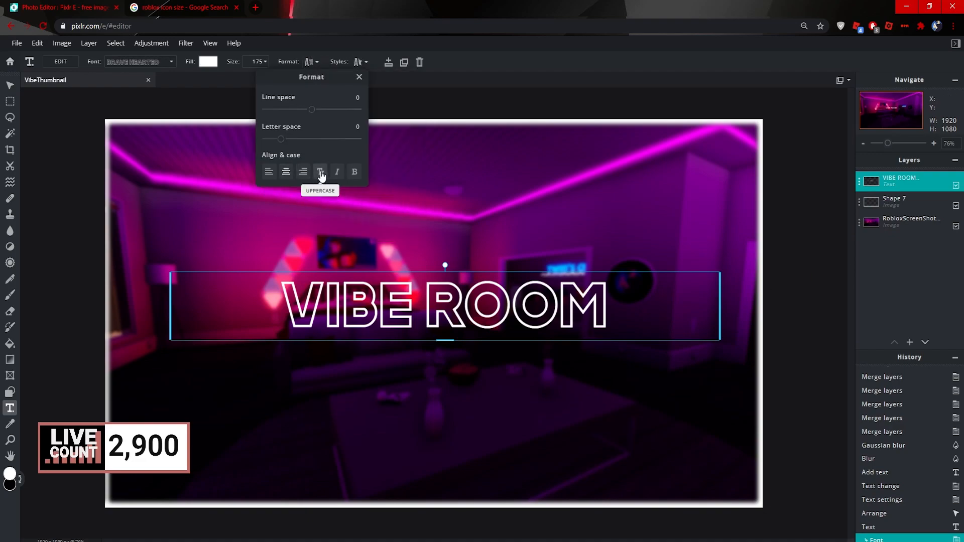
left_click(354, 172)
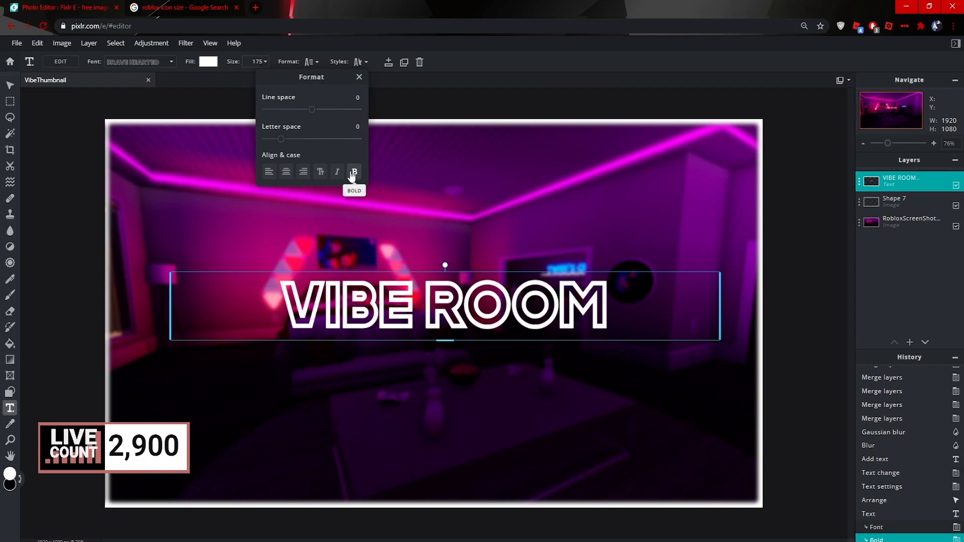
left_click(337, 173)
left_click(337, 172)
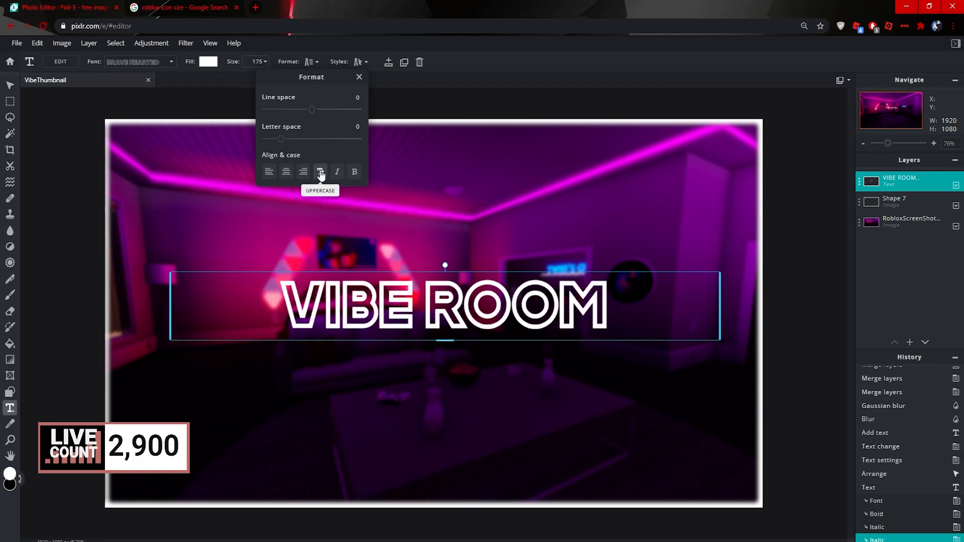
left_click(320, 172)
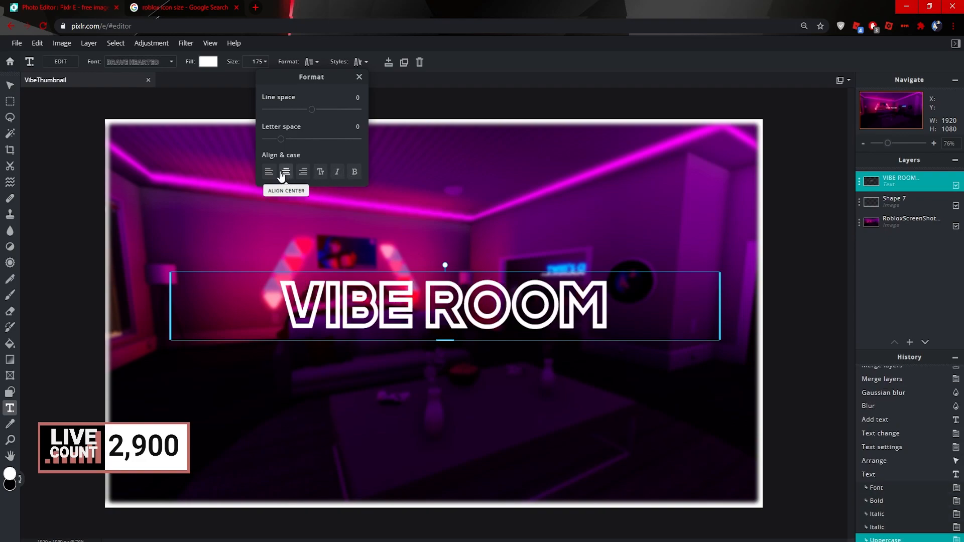
Try the circle, half and arc curve styles on the title and turn the curve off again.
left_click(363, 63)
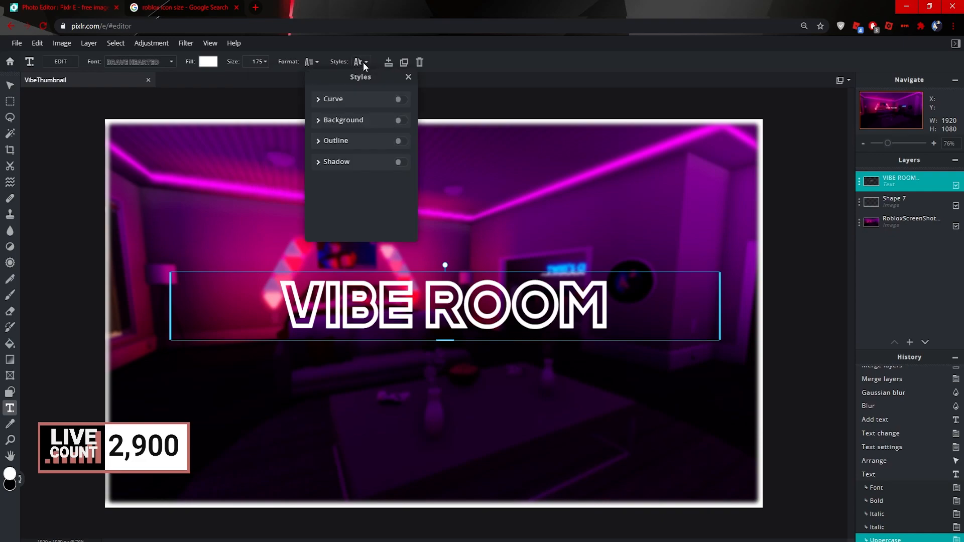
left_click(401, 101)
left_click(400, 100)
left_click(400, 100)
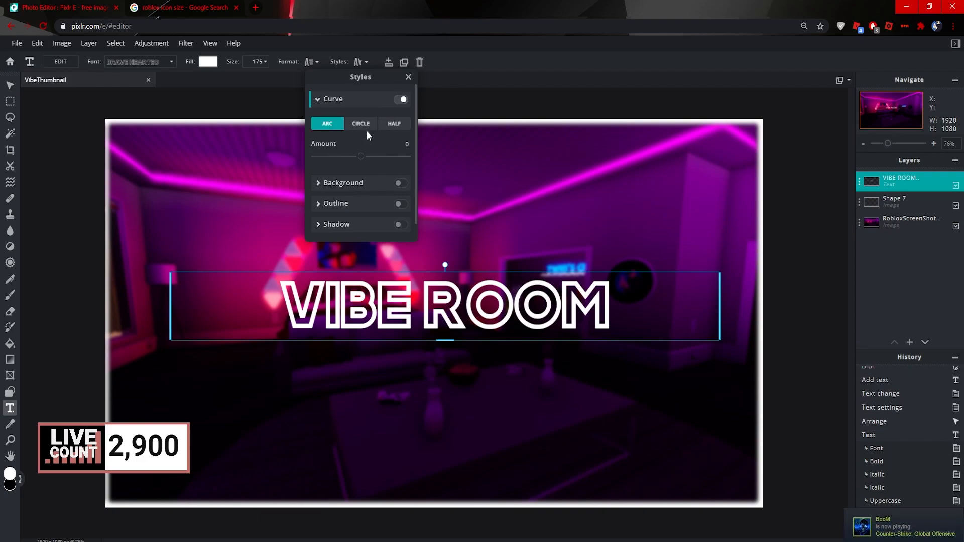
left_click(368, 126)
left_click(394, 125)
left_click(360, 124)
left_click(327, 124)
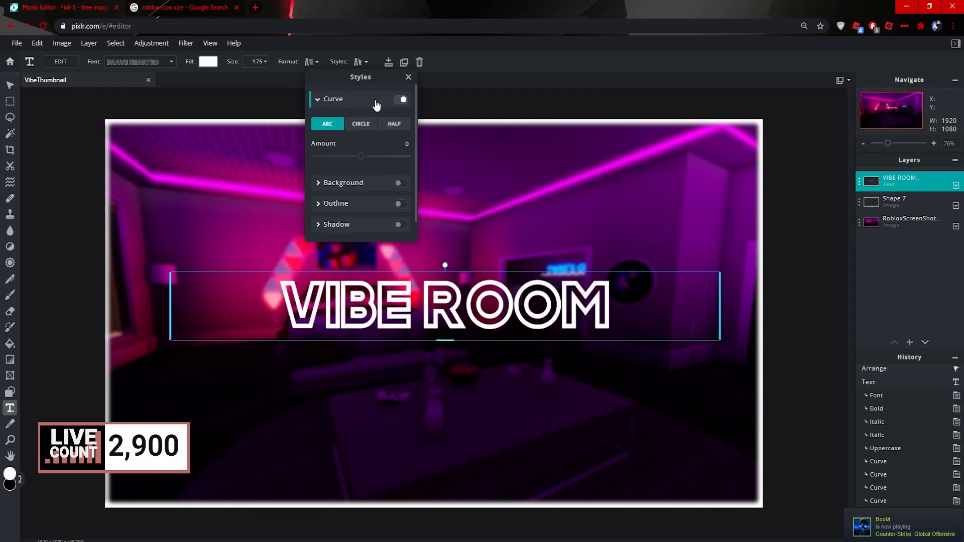
left_click(400, 100)
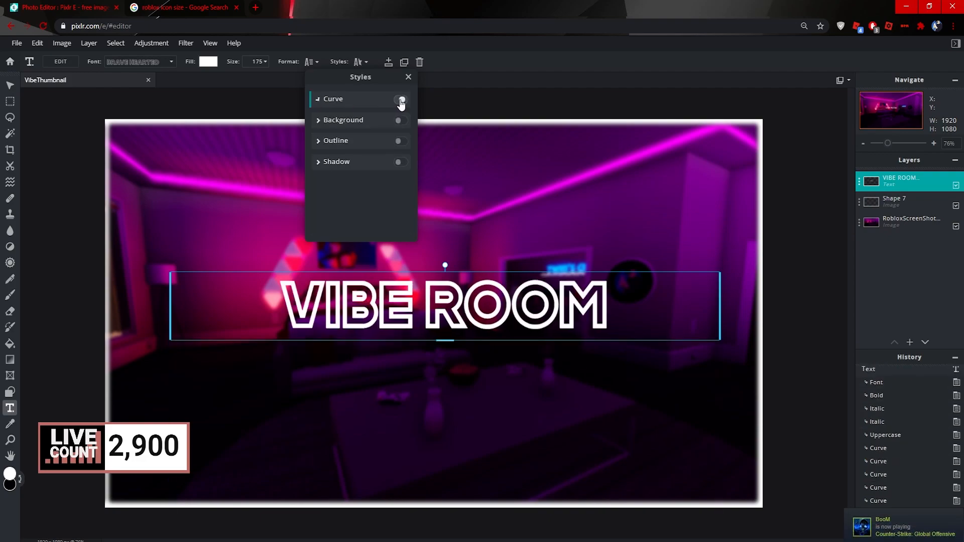
Add an outline to the VIBE ROOM title and colour it bright yellow.
left_click(398, 141)
left_click(400, 141)
left_click(401, 141)
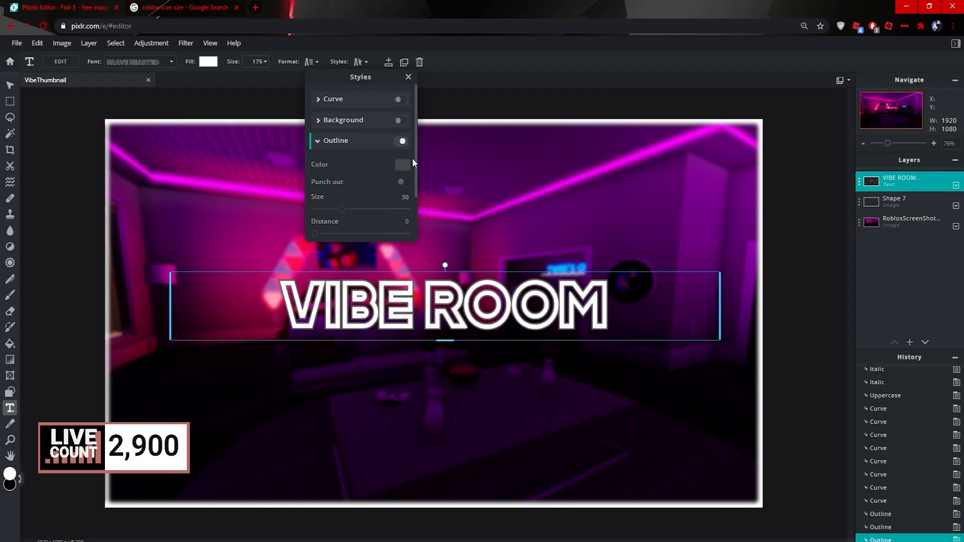
left_click(397, 166)
left_click_drag(505, 278, 506, 333)
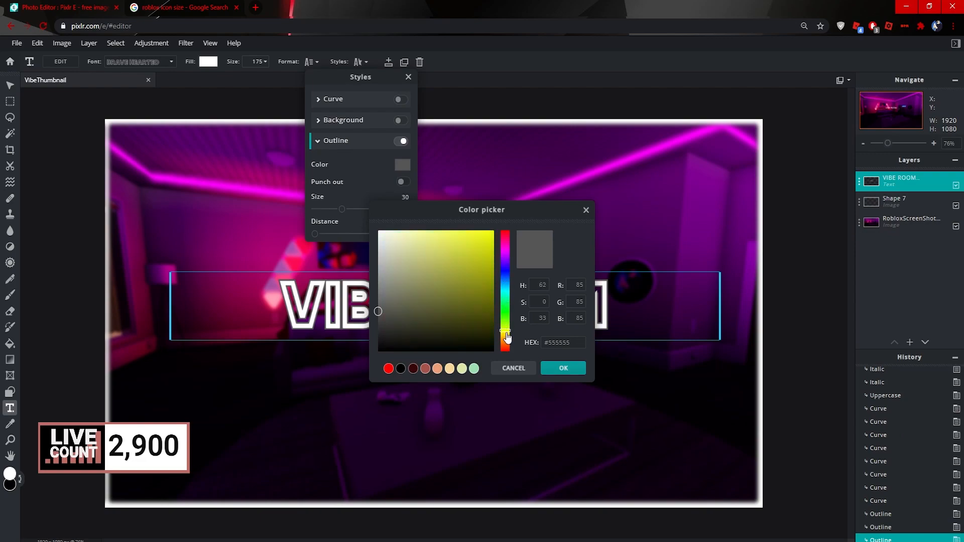
left_click(492, 232)
left_click(563, 368)
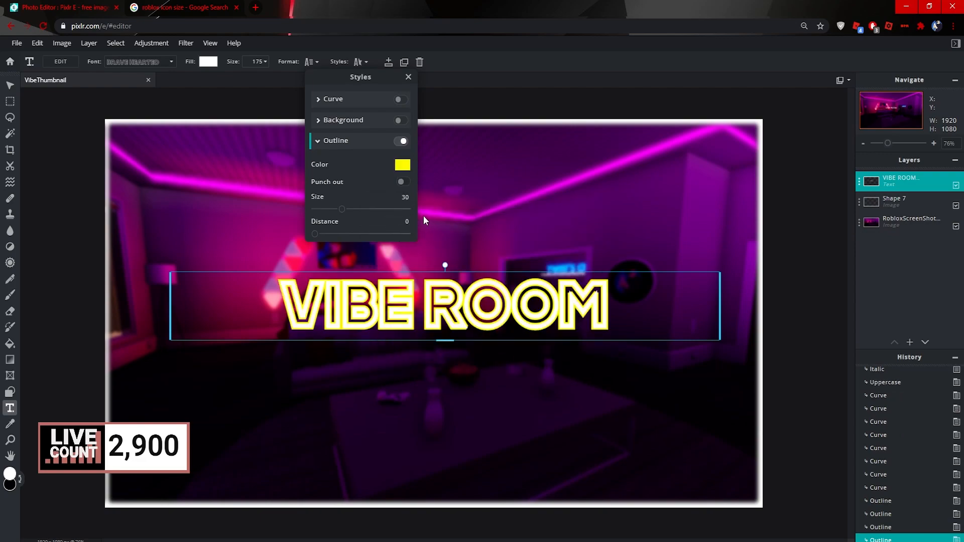
Set the title outline's size to 7 and its colour to light blue #00BFFF.
left_click_drag(342, 209, 321, 209)
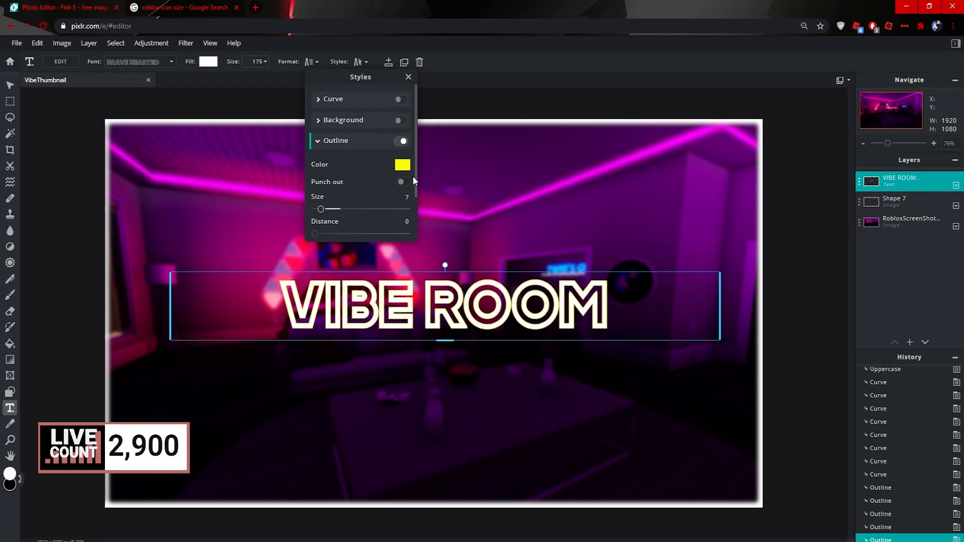
left_click(403, 166)
left_click(505, 263)
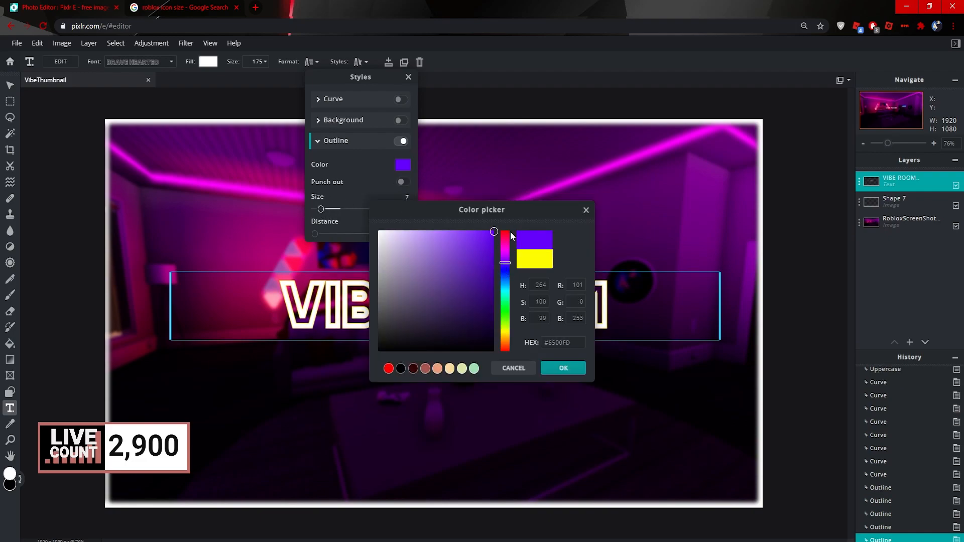
left_click_drag(505, 274, 505, 286)
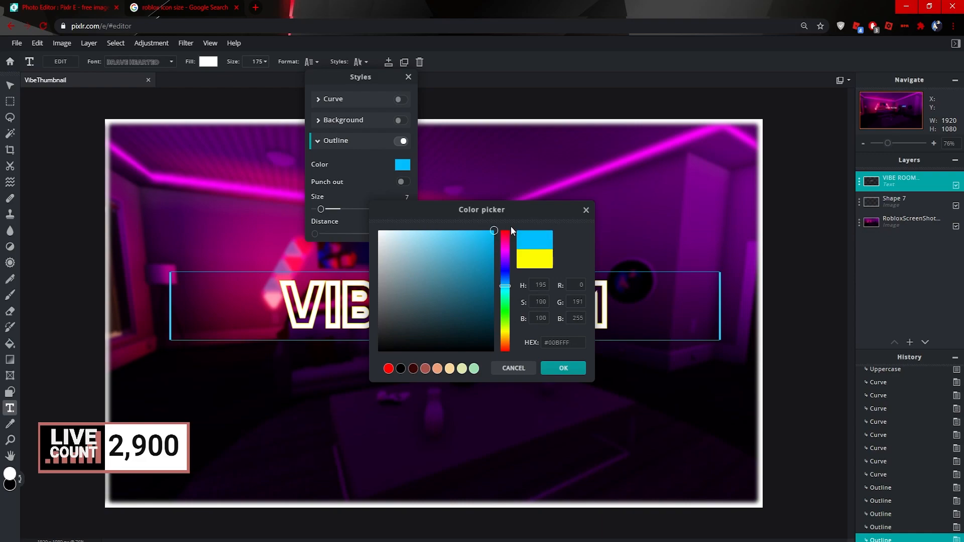
left_click(558, 367)
Try the punch-out option on the title's outline.
scroll(372, 177, "down", 2)
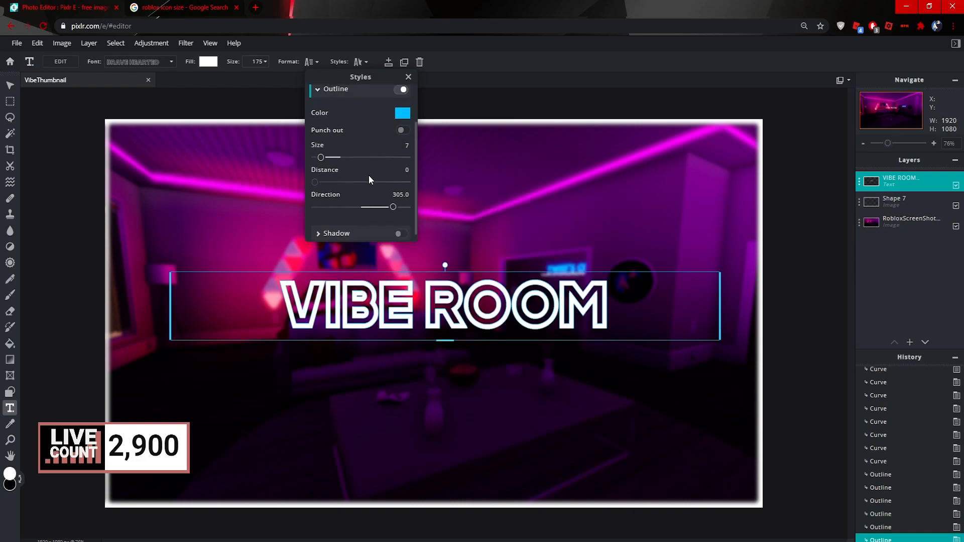
left_click(403, 130)
left_click(402, 130)
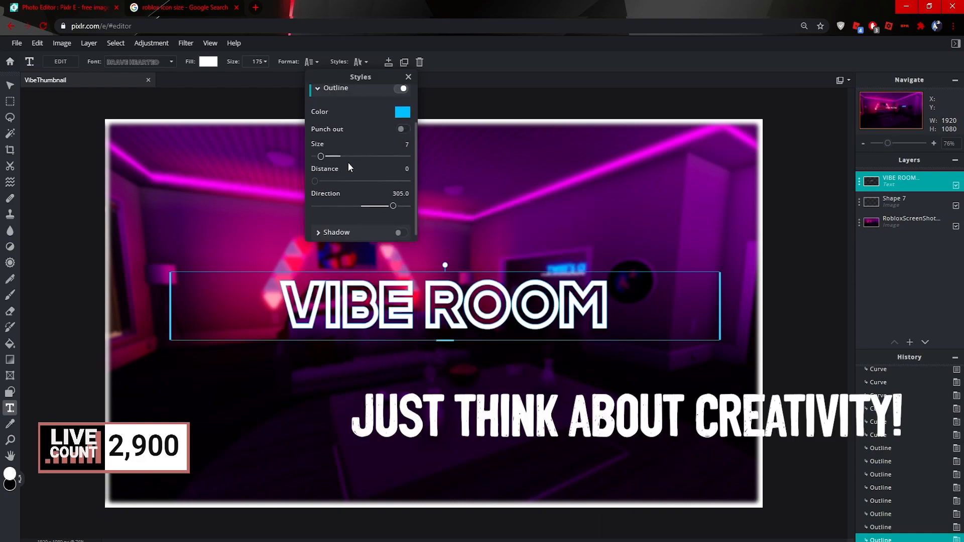
Thicken the title's blue outline, trying an offset distance of 100 and bringing the outline back against the letters.
left_click_drag(322, 160, 485, 172)
left_click(323, 169)
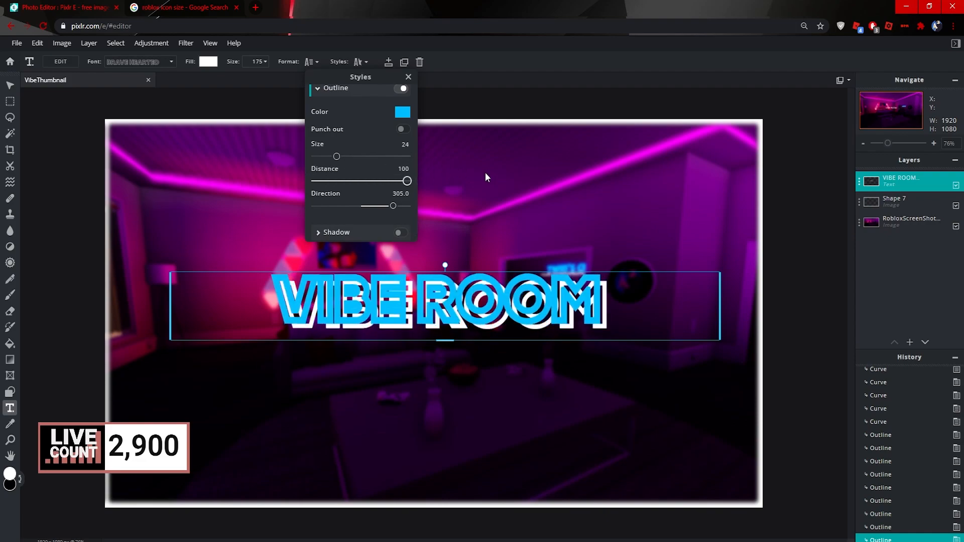
left_click_drag(336, 156, 314, 156)
left_click_drag(385, 181, 303, 150)
left_click_drag(315, 184, 337, 156)
Add a shadow to the title with a distance of 100 and a direction of 281.9.
left_click(402, 232)
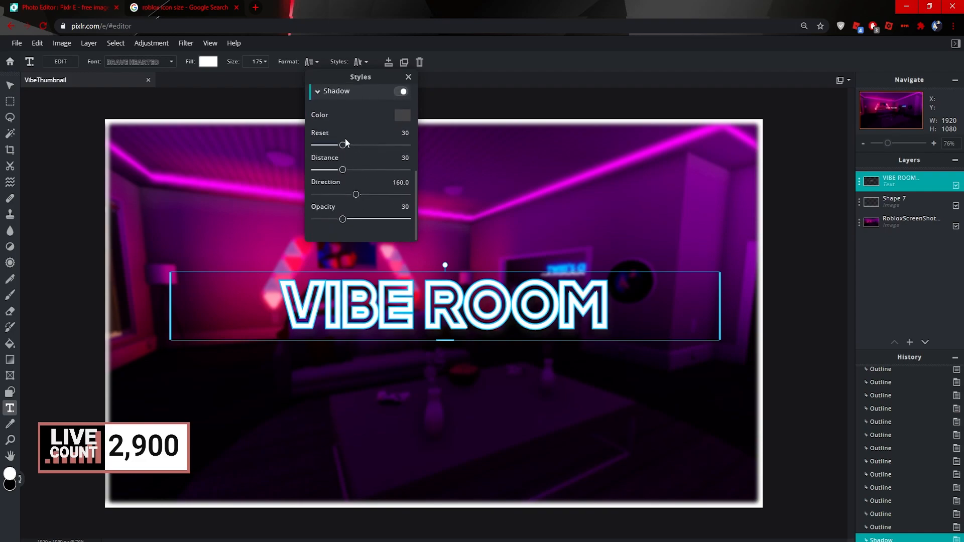
left_click_drag(343, 171, 434, 171)
left_click_drag(356, 195, 387, 196)
Colour the title's shadow light blue by sampling the canvas and set its opacity to 44.
left_click(404, 116)
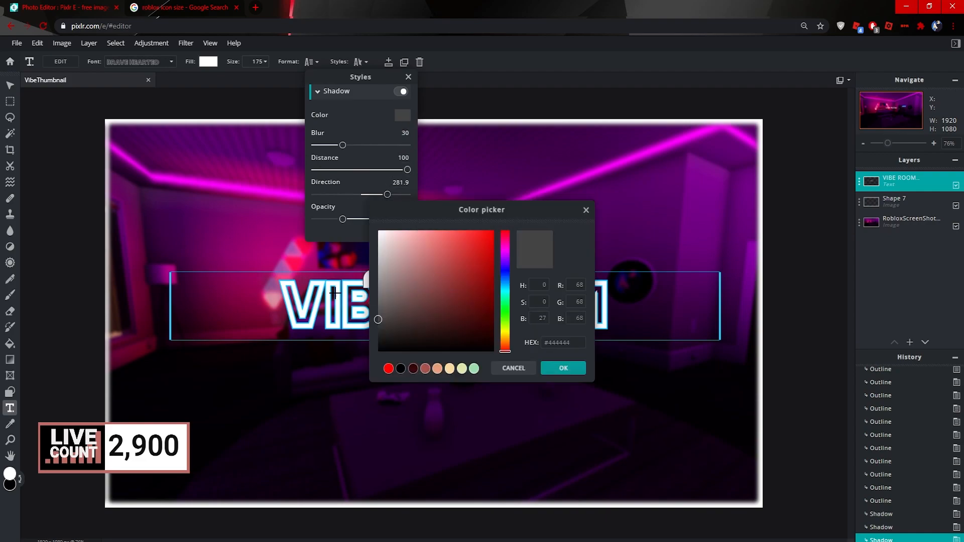
left_click(323, 271)
left_click(563, 368)
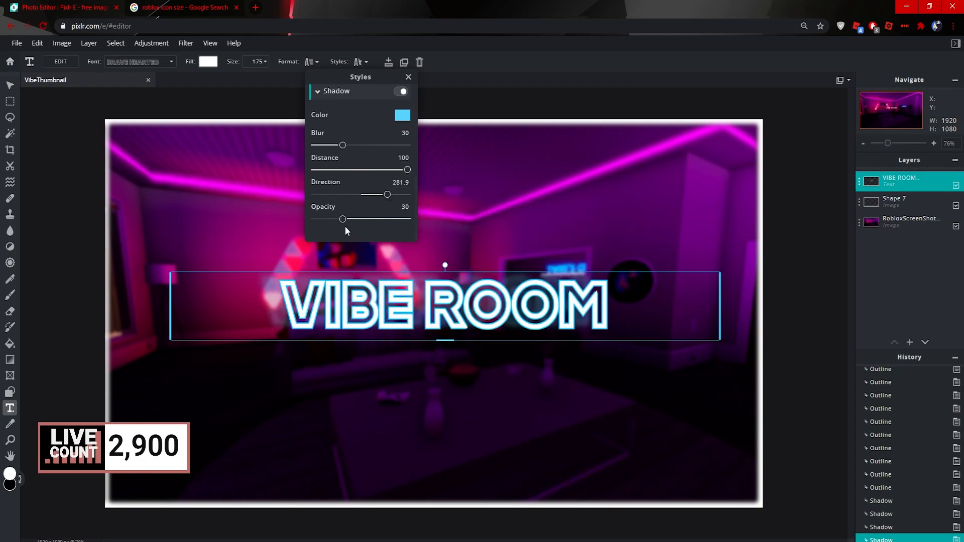
mouse_move(340, 219)
left_mouse_down()
mouse_move(401, 216)
mouse_move(355, 219)
left_mouse_up()
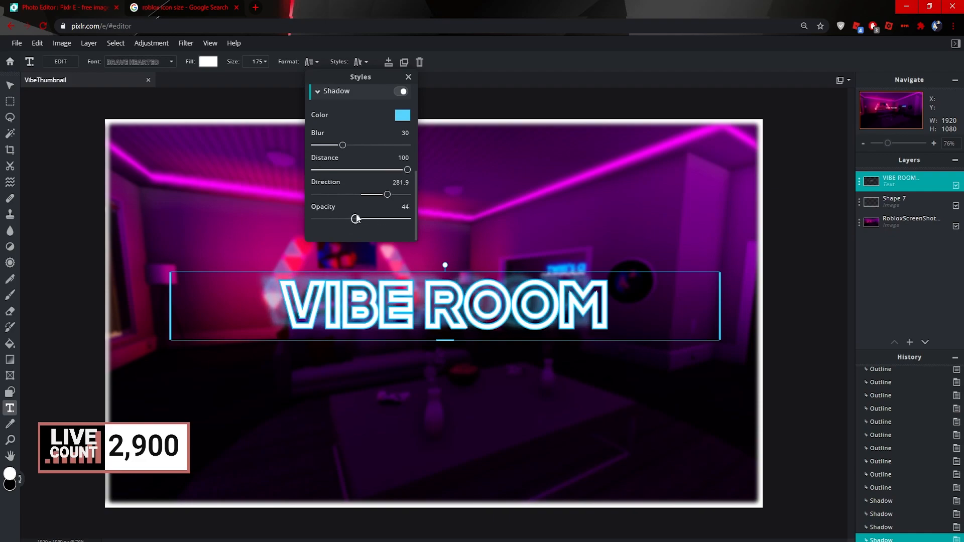
Set the title shadow's distance to 47 and direction to 60.6, comparing the title with the shadow off and on.
left_click_drag(408, 169, 331, 196)
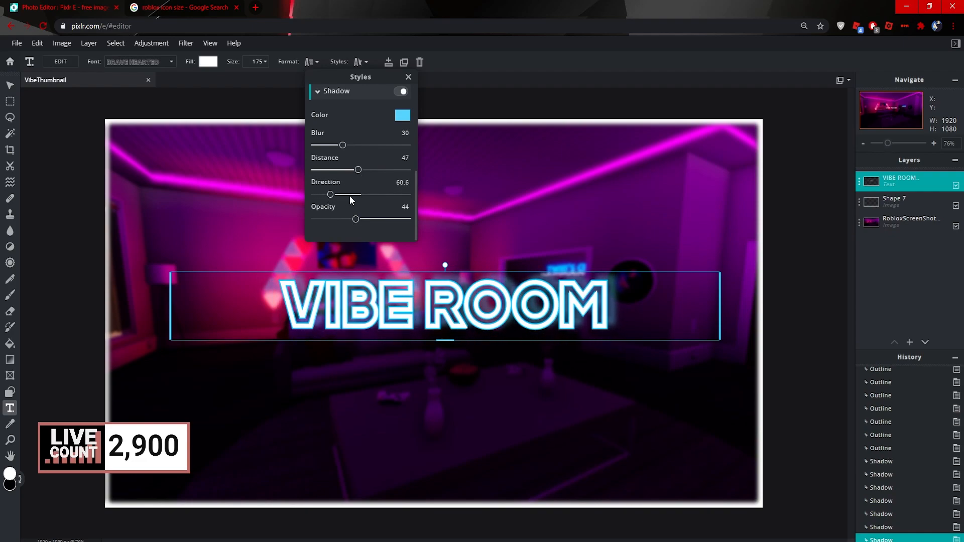
scroll(354, 183, "up", 4)
scroll(358, 181, "down", 4)
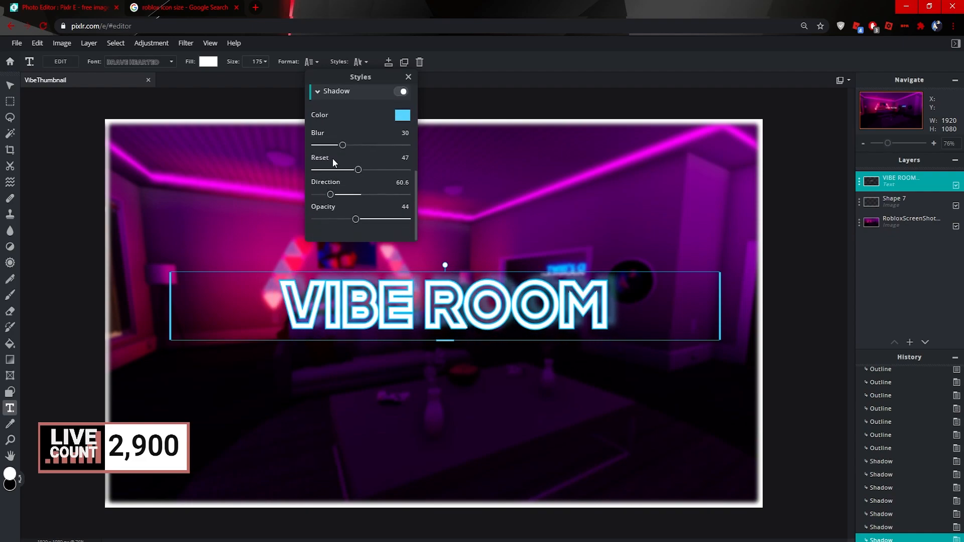
left_click(318, 98)
scroll(334, 173, "up", 3)
scroll(366, 190, "down", 3)
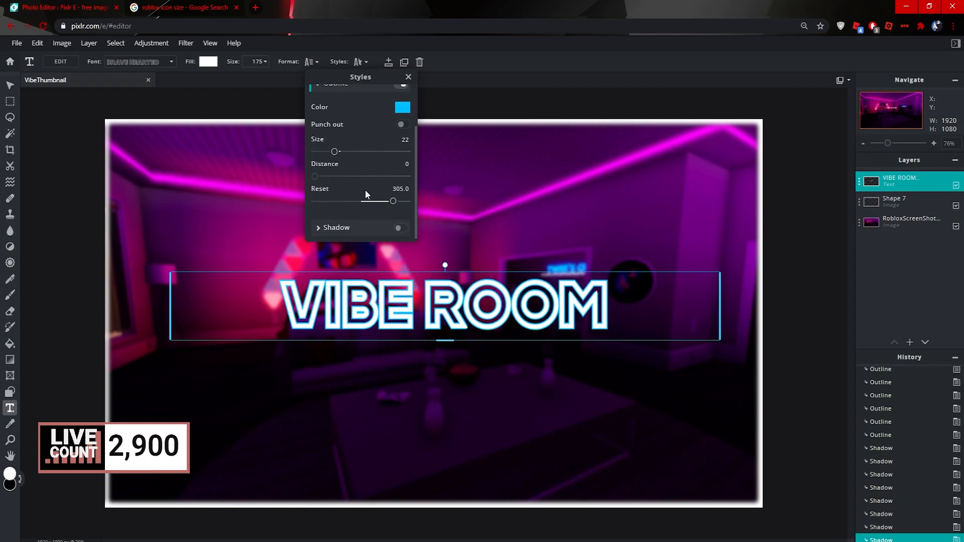
left_click(402, 226)
Try a full background fill behind the title text and close the text styles.
scroll(396, 201, "up", 4)
left_click(401, 121)
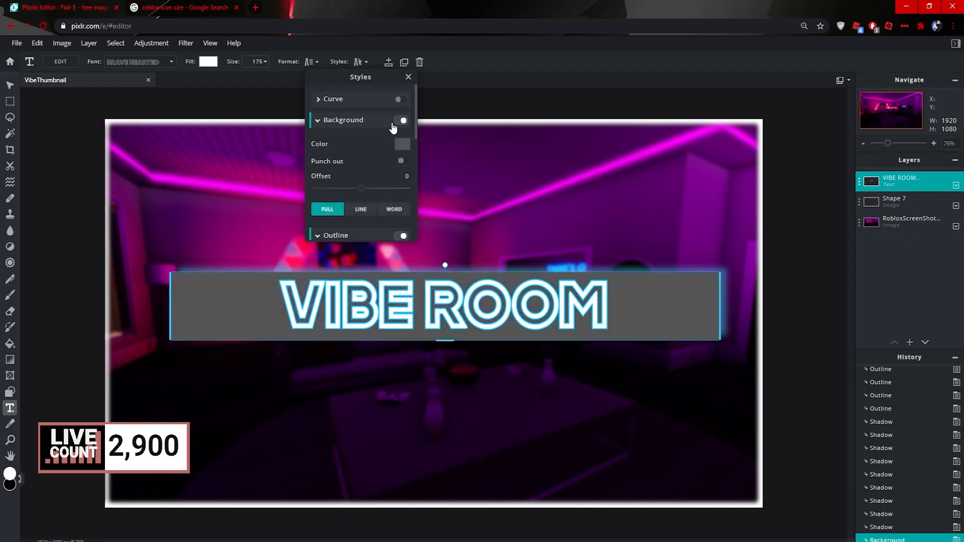
left_click(402, 120)
left_click(407, 78)
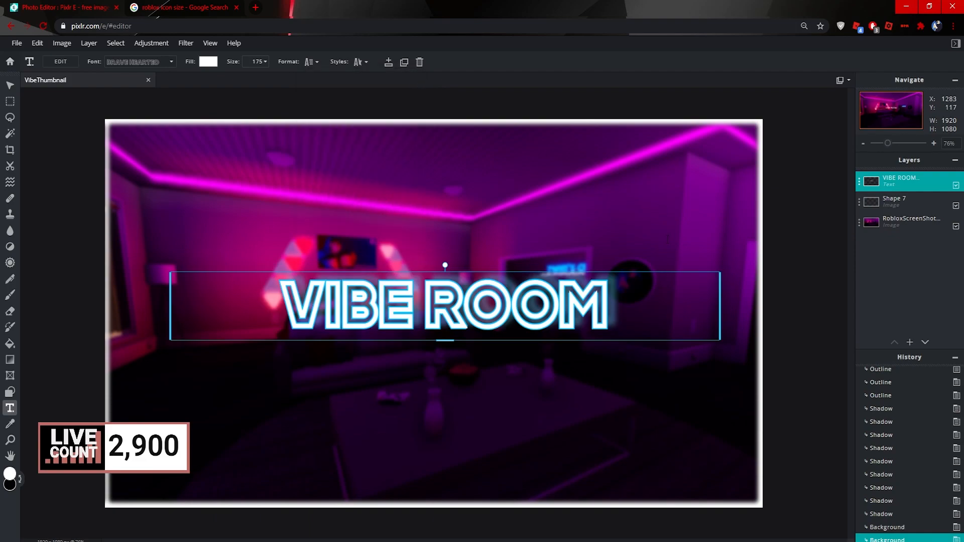
Add an empty layer and place it directly above the blurred room screenshot layer.
left_click(909, 343)
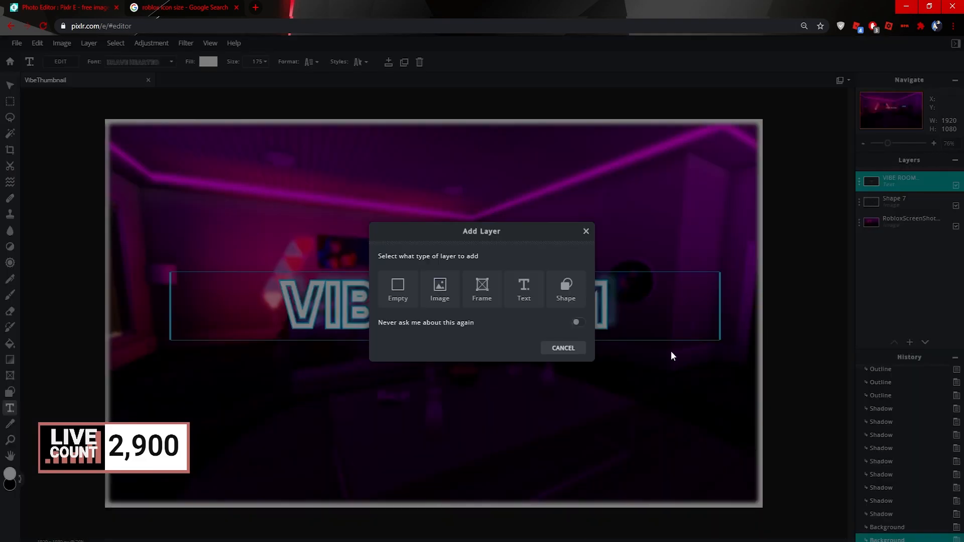
left_click(396, 289)
left_click_drag(883, 182, 910, 230)
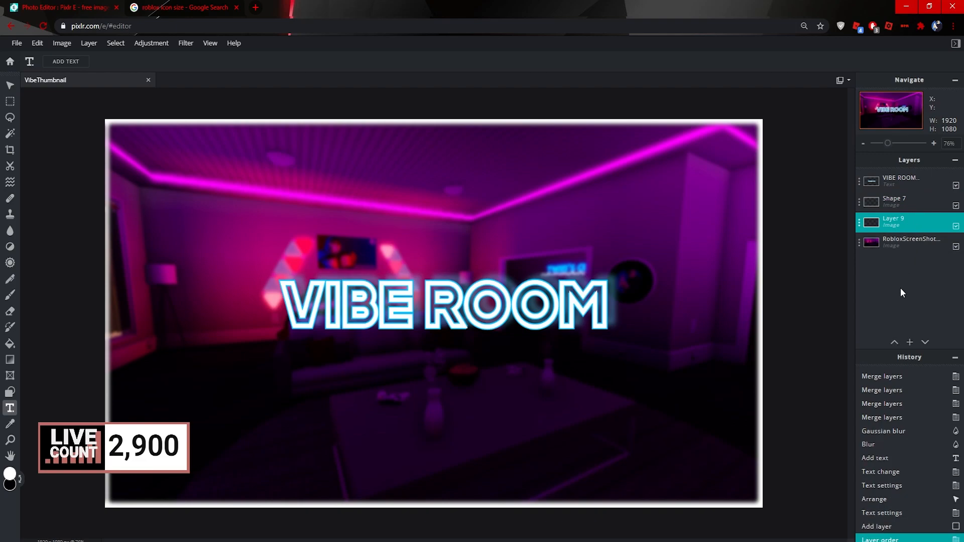
left_click(15, 45)
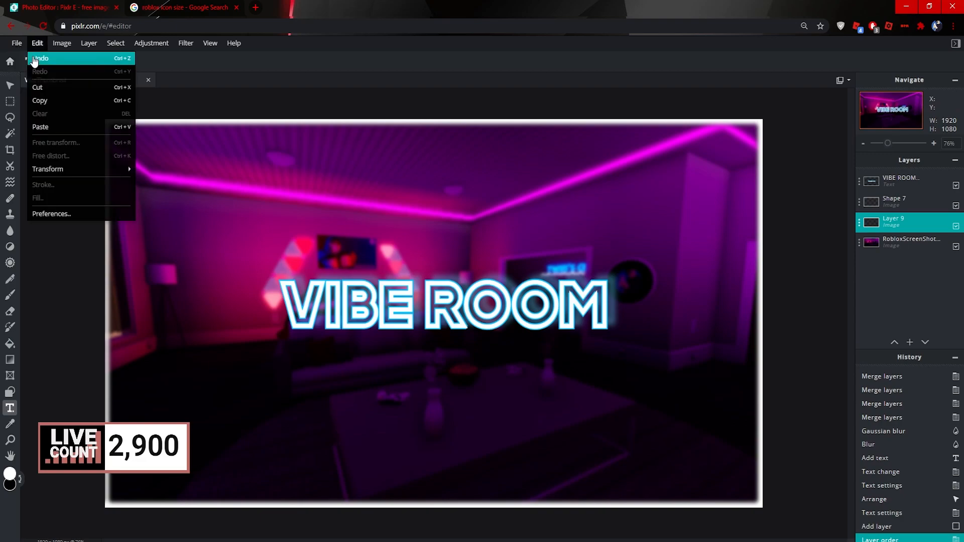
left_click(29, 58)
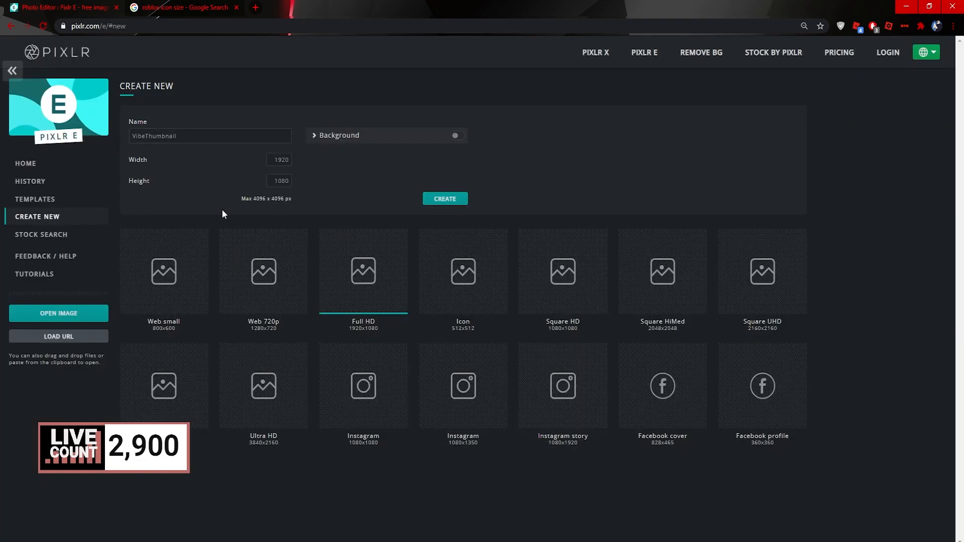
left_click(184, 135)
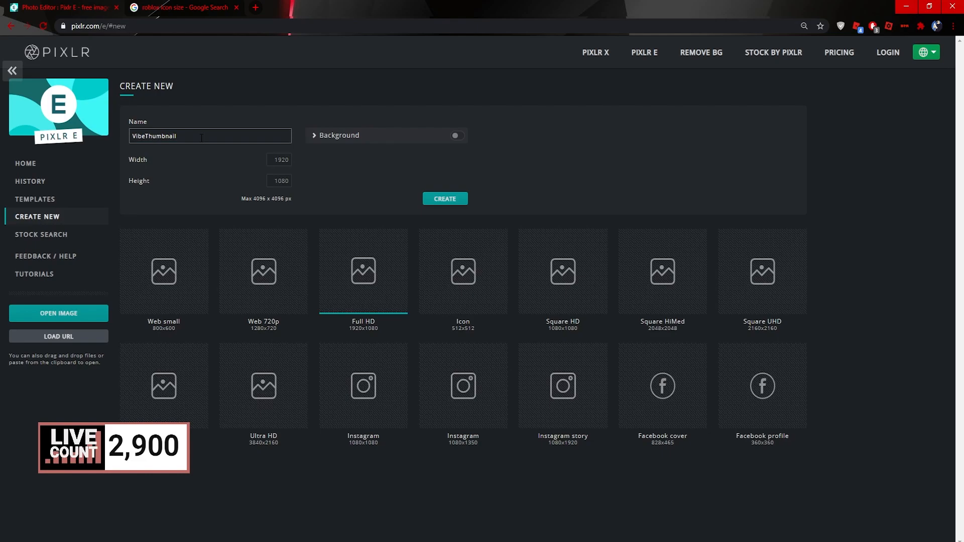
left_click(12, 70)
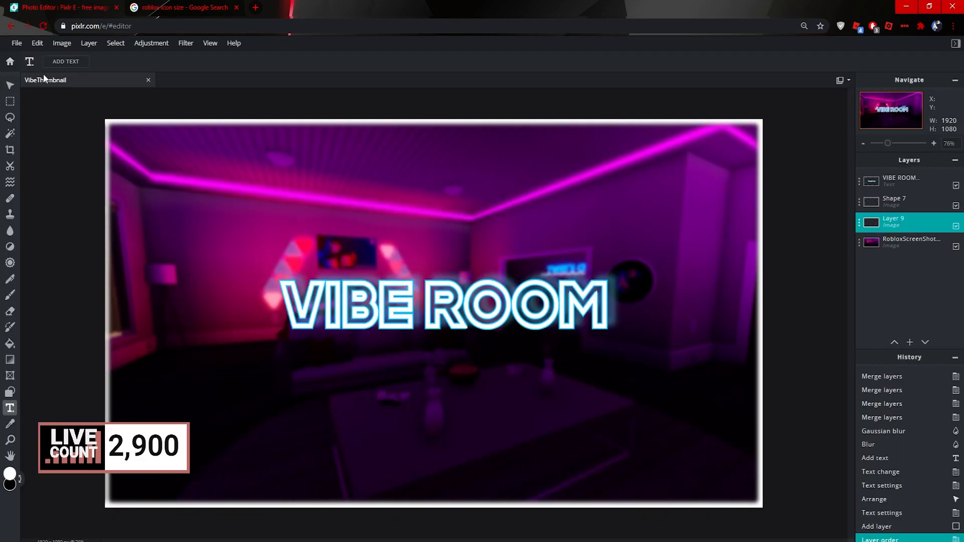
Download the thumbnail as VibeThumbnail in JPG format at 90% quality and 1920 x 1080.
left_click(17, 43)
left_click(45, 130)
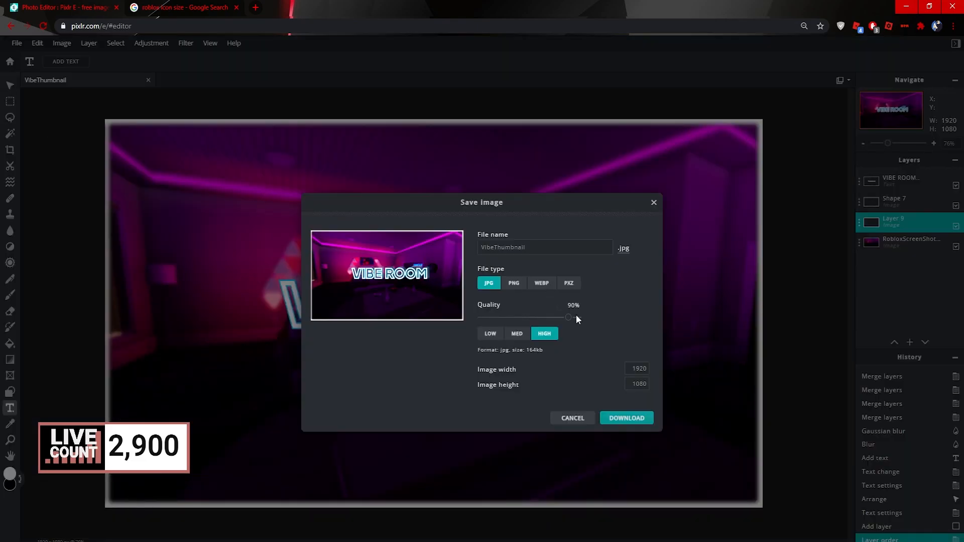
left_click(638, 421)
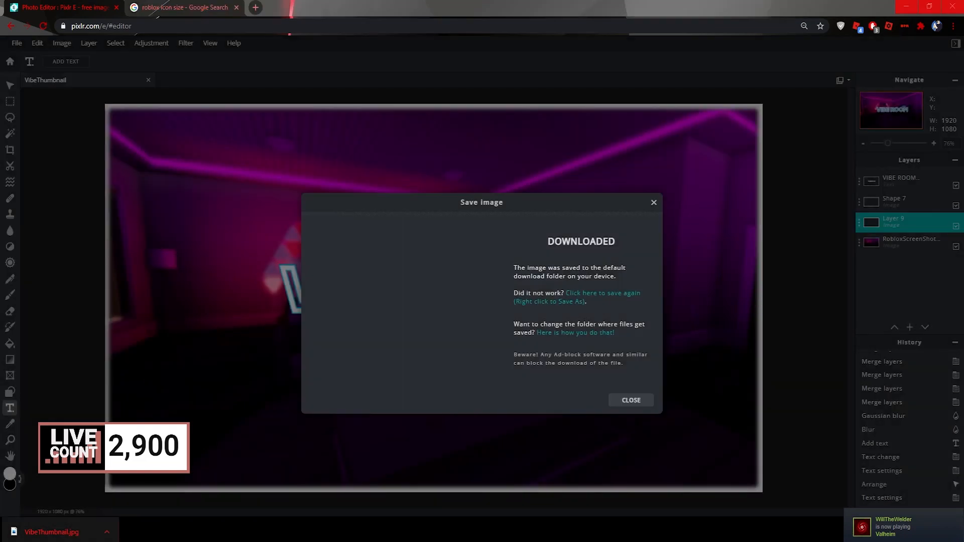
left_click(628, 402)
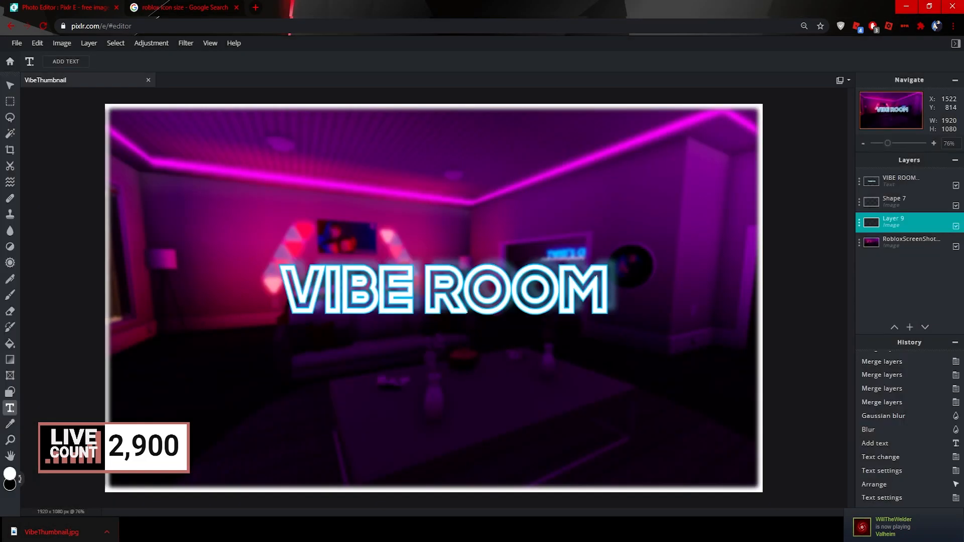
Delete the blurred room screenshot layer and add the pool table room screenshot as a new image layer.
left_click(517, 260)
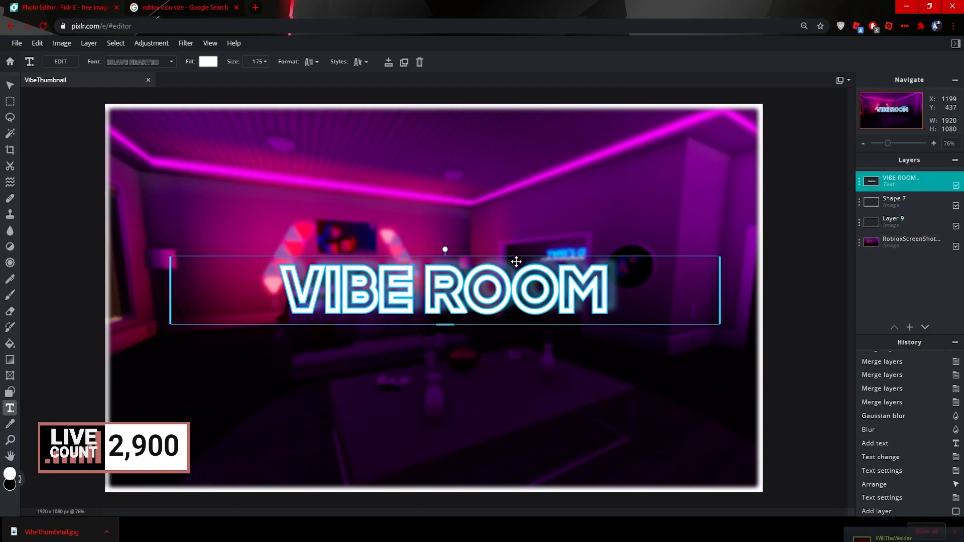
left_click(905, 246)
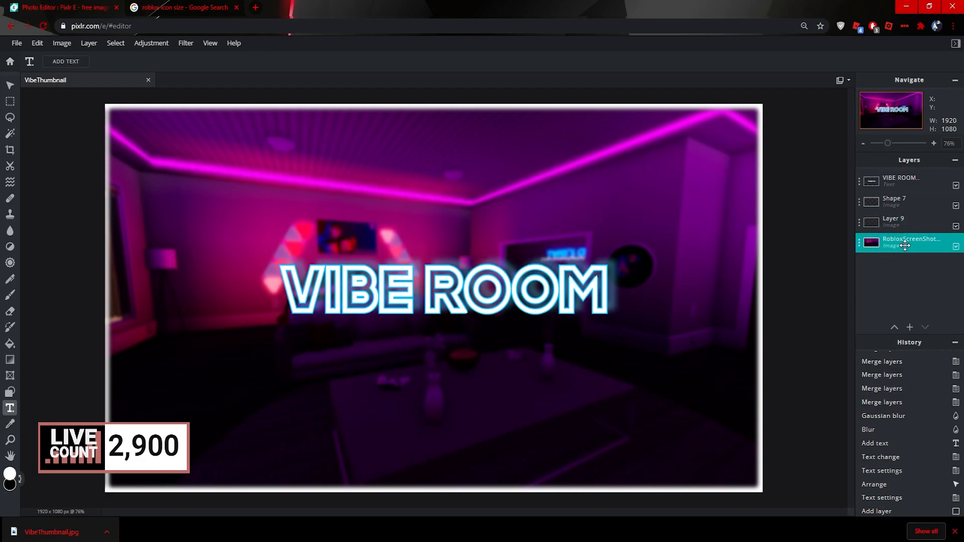
key("Delete")
left_click(89, 45)
left_click(99, 83)
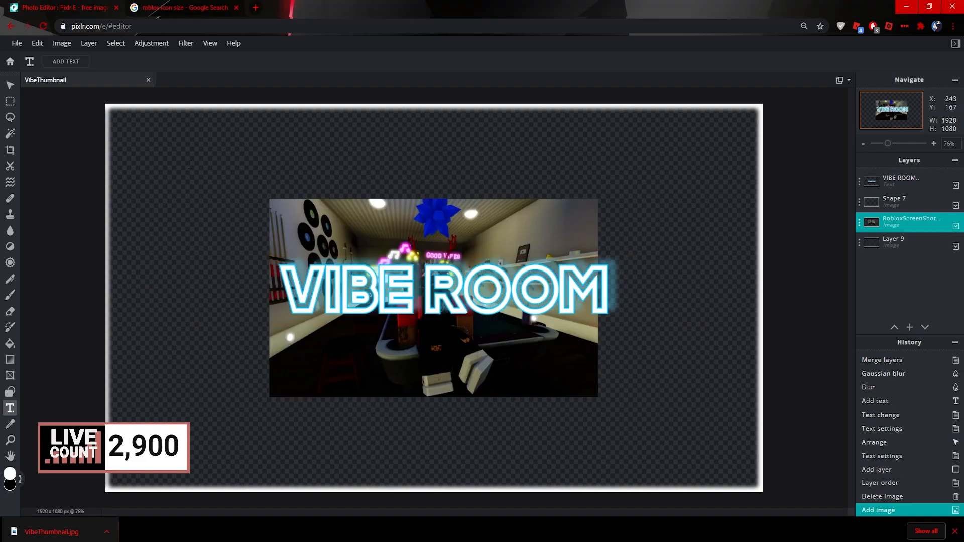
Enlarge the pool table screenshot to about 1908 x 1066 so that it fills the white border frame.
left_click(13, 86)
left_click_drag(468, 228, 500, 231)
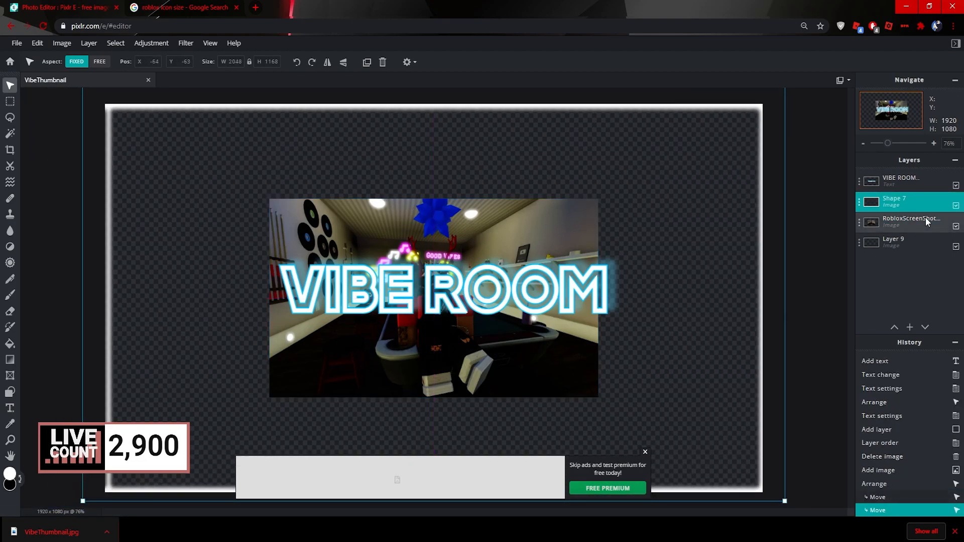
left_click(905, 223)
left_click_drag(598, 199, 759, 109, "shift")
left_click_drag(269, 398, 105, 493, "shift")
left_click(645, 452)
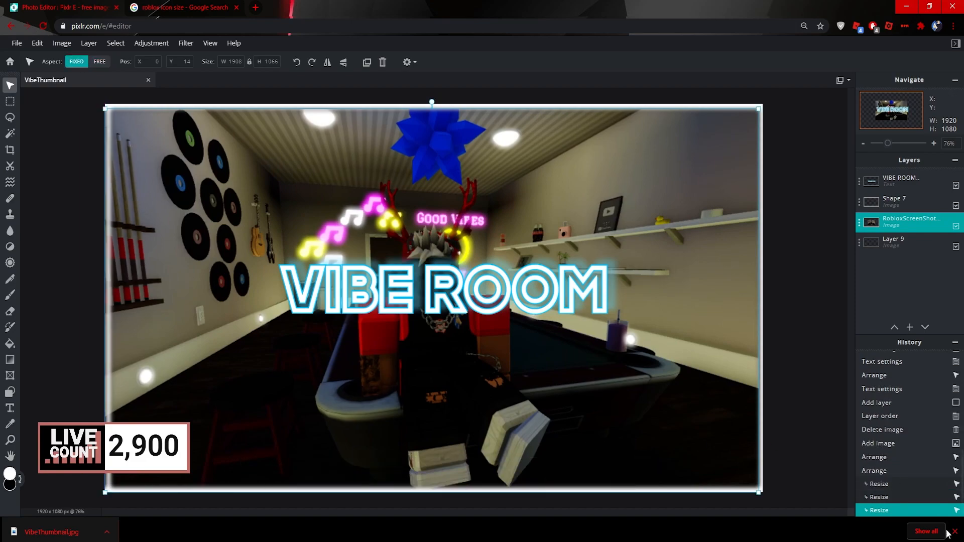
left_click(955, 532)
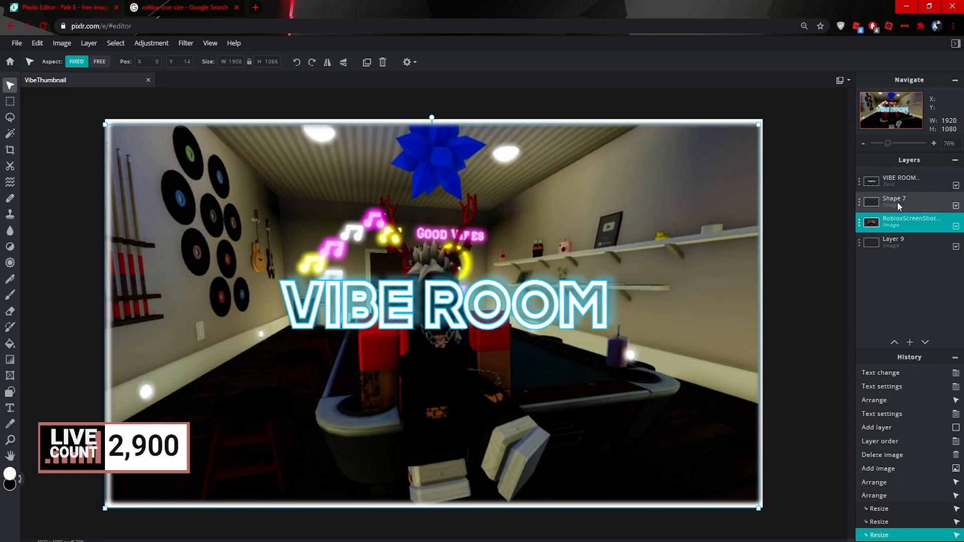
Move the VIBE ROOM title into the lower-left corner of the canvas, inside the white border.
left_click(897, 180)
left_click_drag(580, 315, 388, 472)
left_click(899, 219)
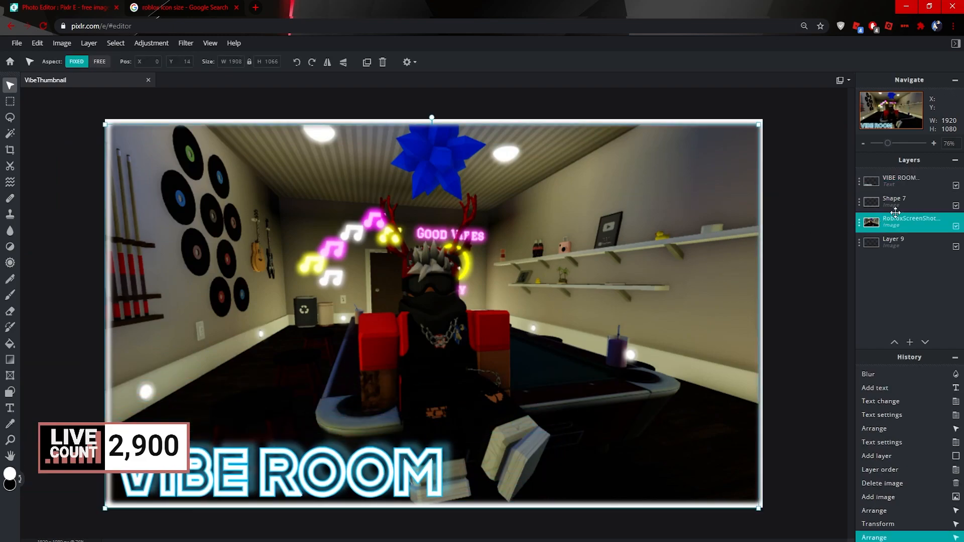
left_click(896, 202)
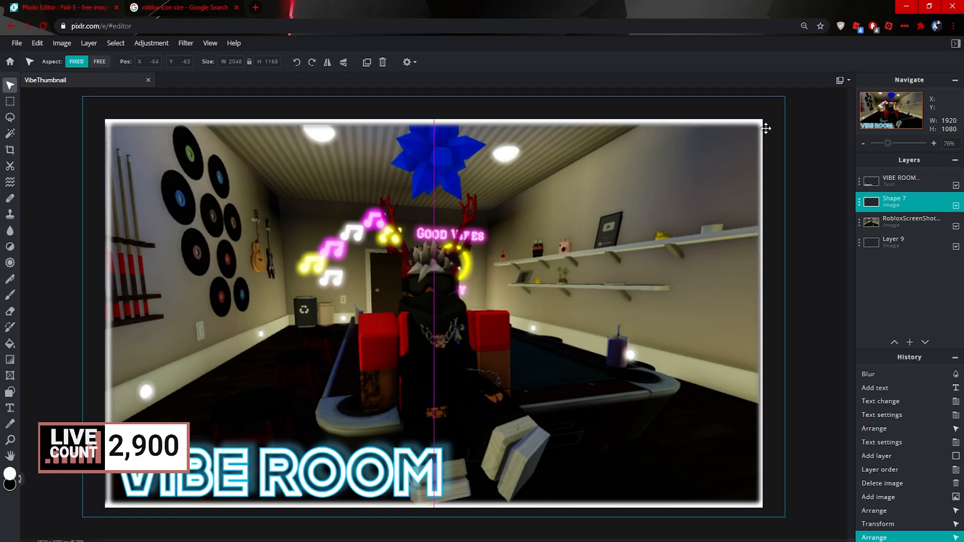
left_click(483, 460)
left_click_drag(430, 481, 432, 478)
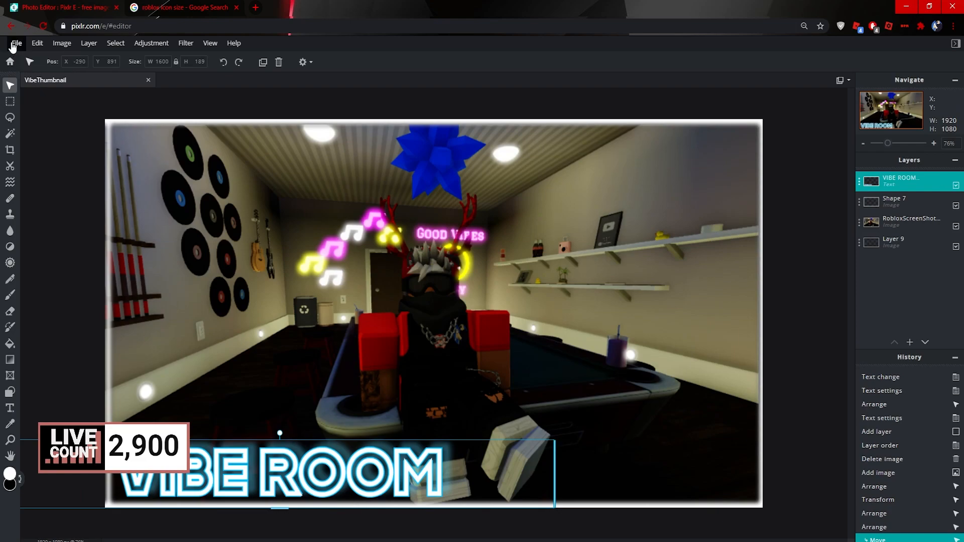
Download the second thumbnail as VibeThumbnail2 in PNG format at 1920 x 1080 and dismiss the save confirmation.
left_click(13, 44)
left_click(21, 124)
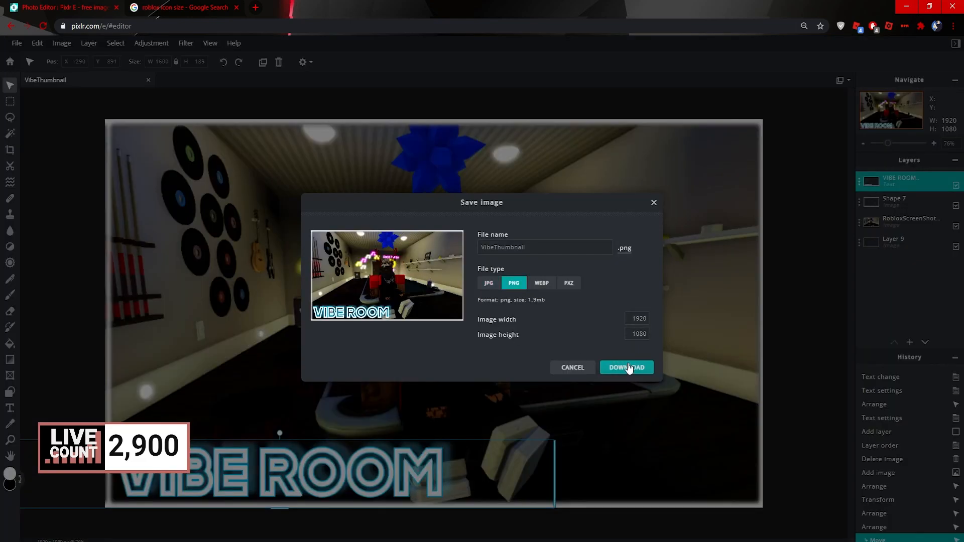
double_click(549, 253)
left_click(541, 249)
left_click(615, 368)
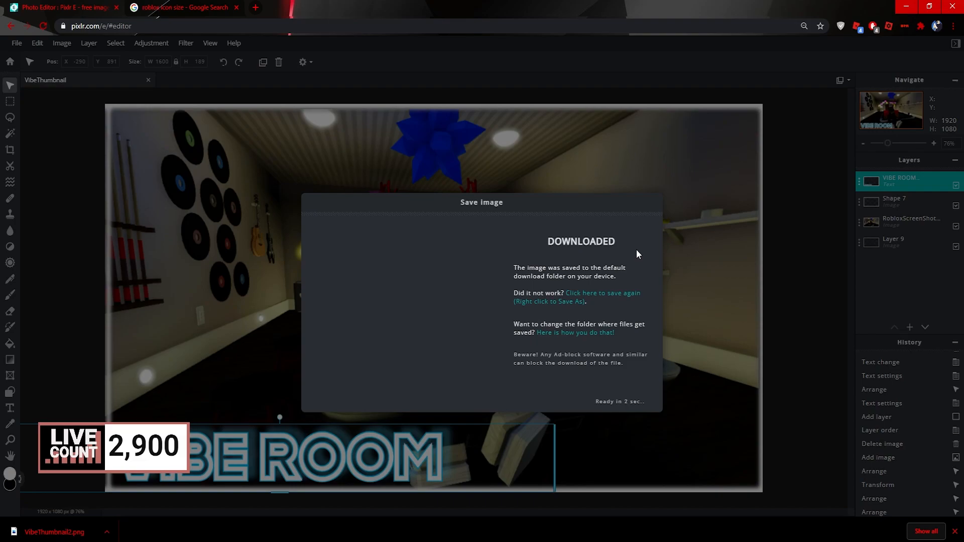
left_click(61, 533)
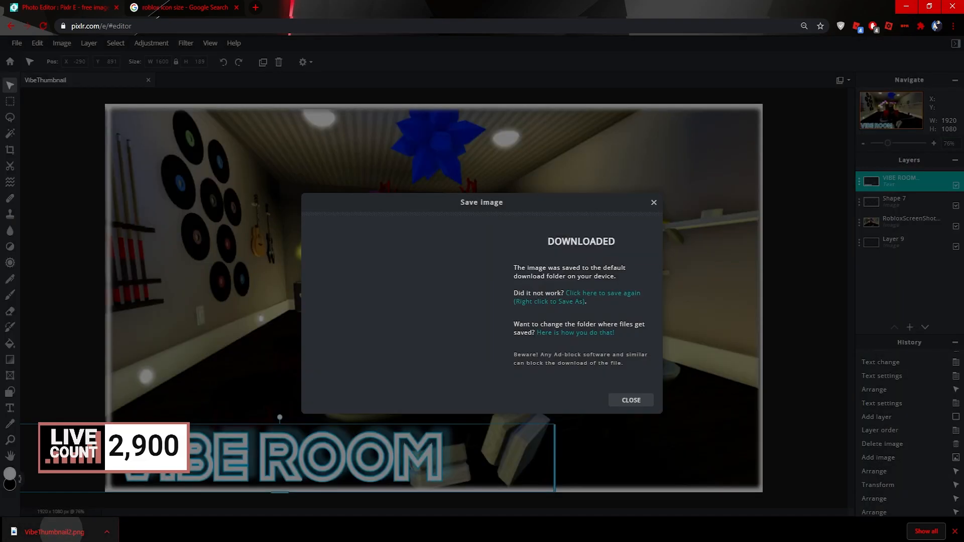
left_click(631, 398)
left_click(955, 532)
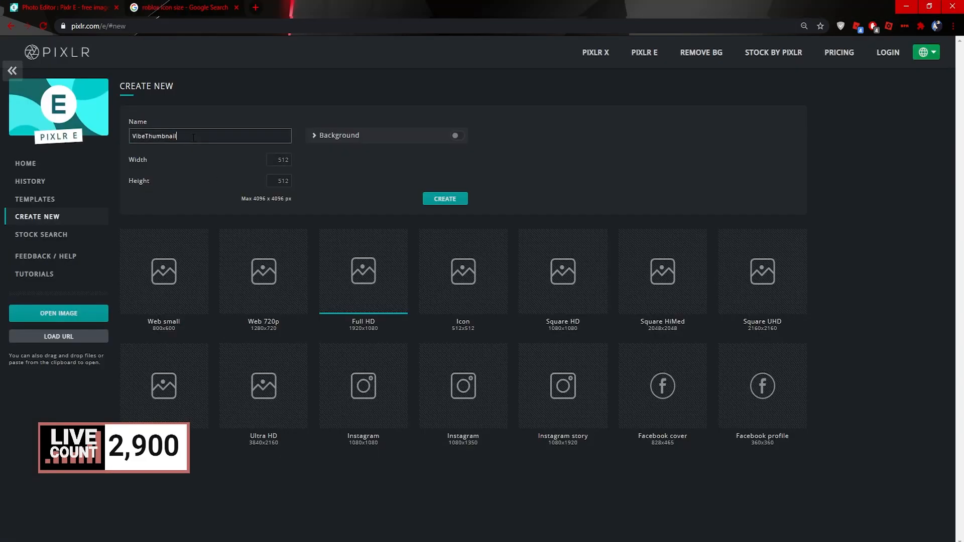
Create a new 512 x 512 document named VibeIcon and close the icon size search page.
left_click_drag(178, 137, 147, 140)
type("Icon")
left_click(241, 4)
left_click(236, 7)
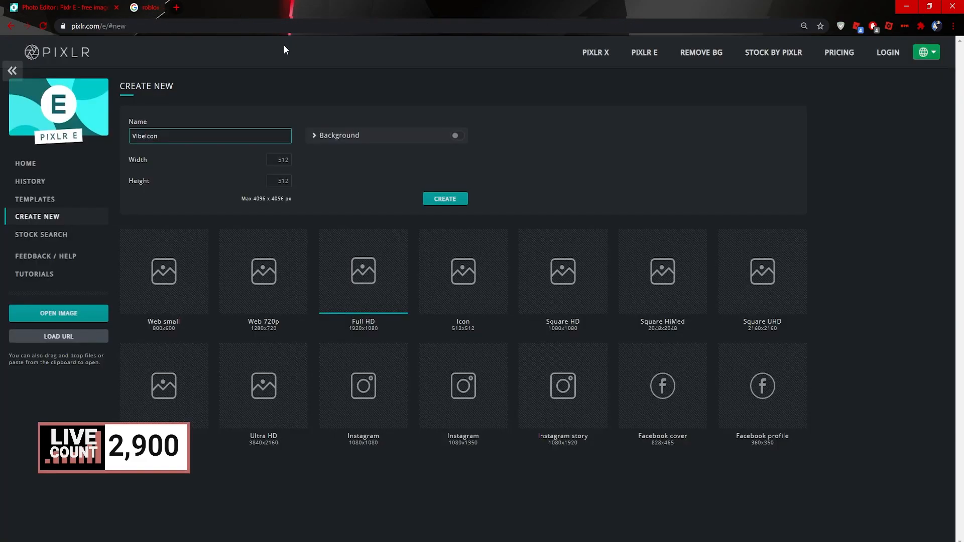
left_click(454, 199)
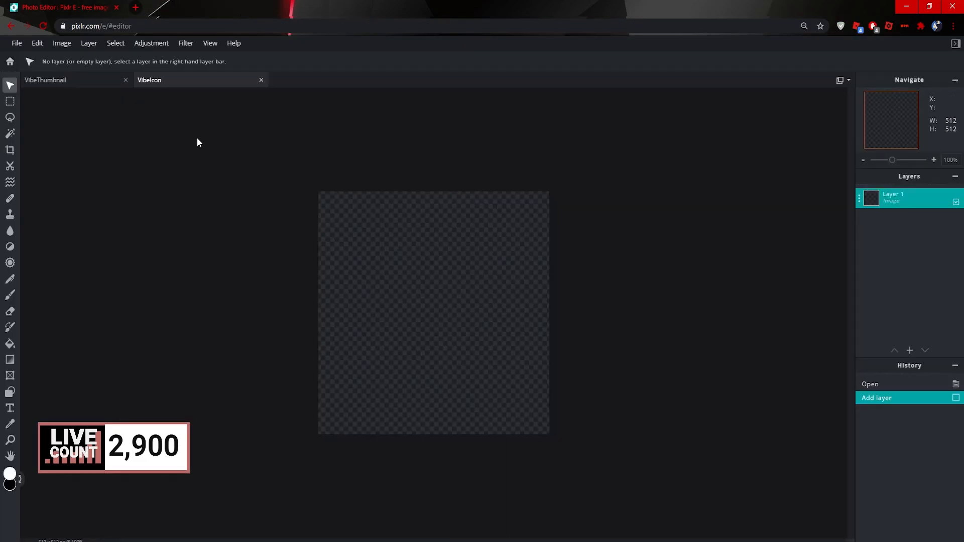
Add ICON.png as an image layer, enlarge it to about 1597 x 869 and centre the character's upper body on the canvas.
left_click(62, 43)
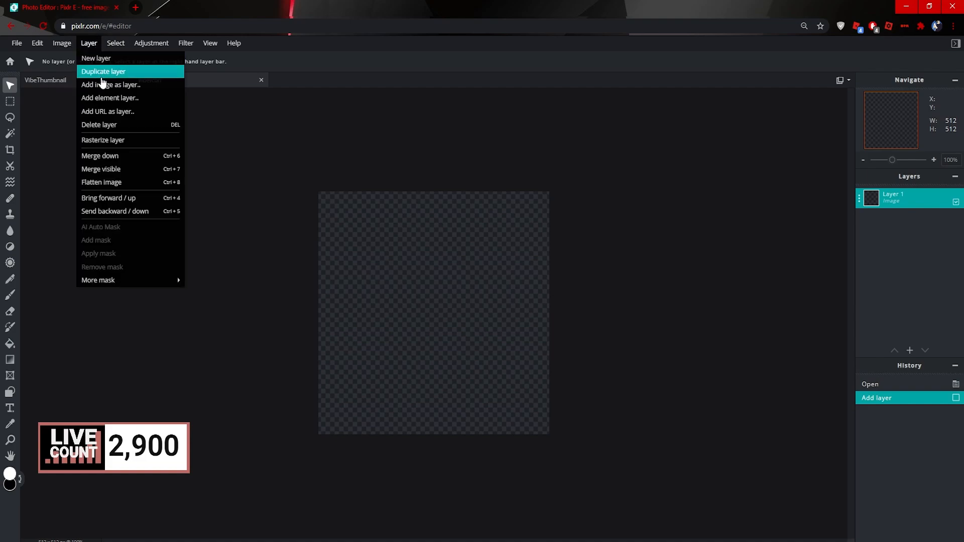
left_click(101, 78)
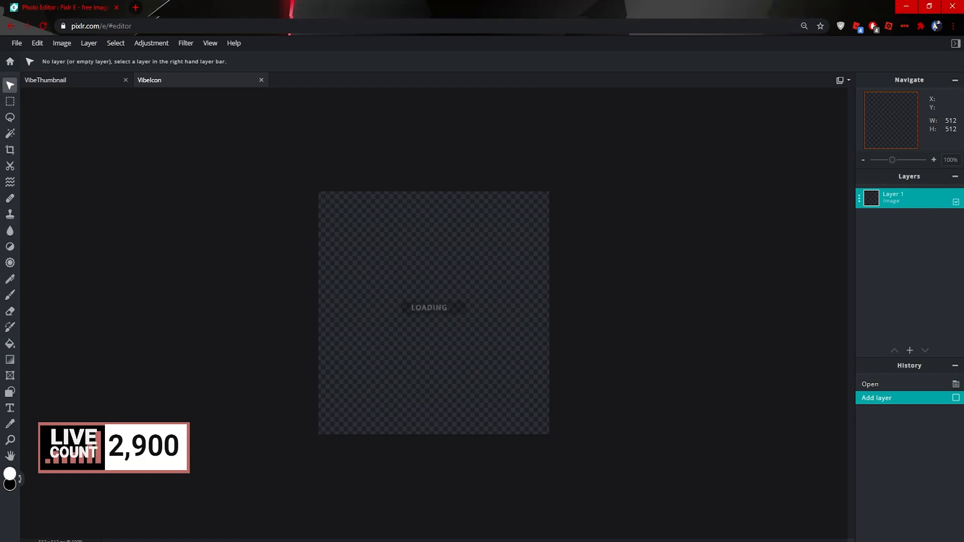
left_click_drag(478, 259, 475, 304)
left_click_drag(738, 177, 868, 120, "shift")
left_click_drag(592, 235, 550, 257)
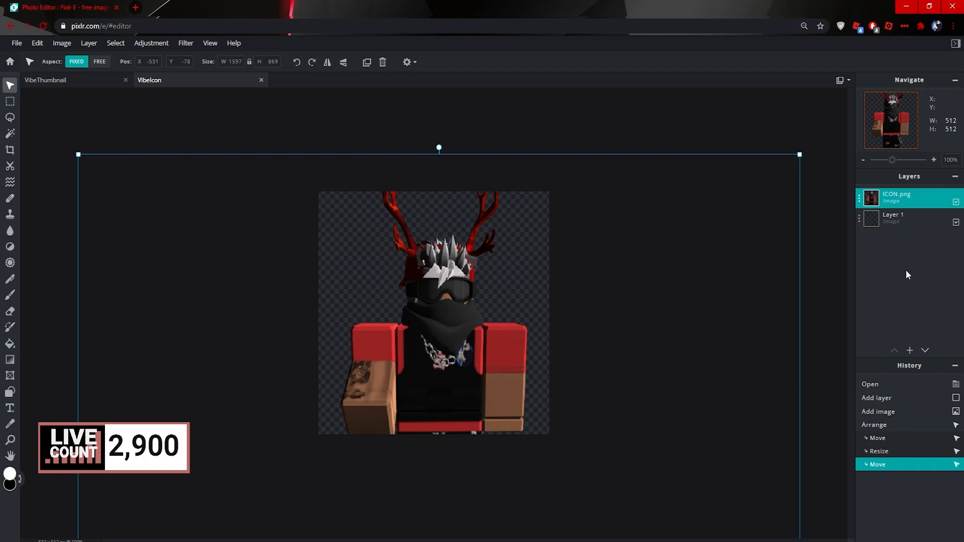
Add an empty layer and place it directly beneath the ICON.png character layer.
mouse_move(909, 351)
left_click(946, 340)
left_click_drag(908, 203, 903, 232)
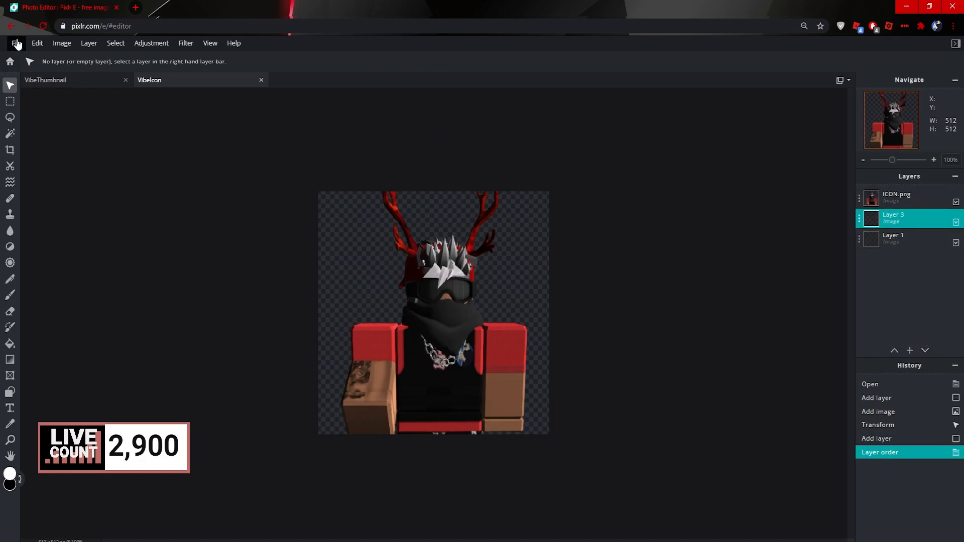
Check the ICON.png layer by hiding it and showing it again.
left_click(946, 202)
left_click(946, 202)
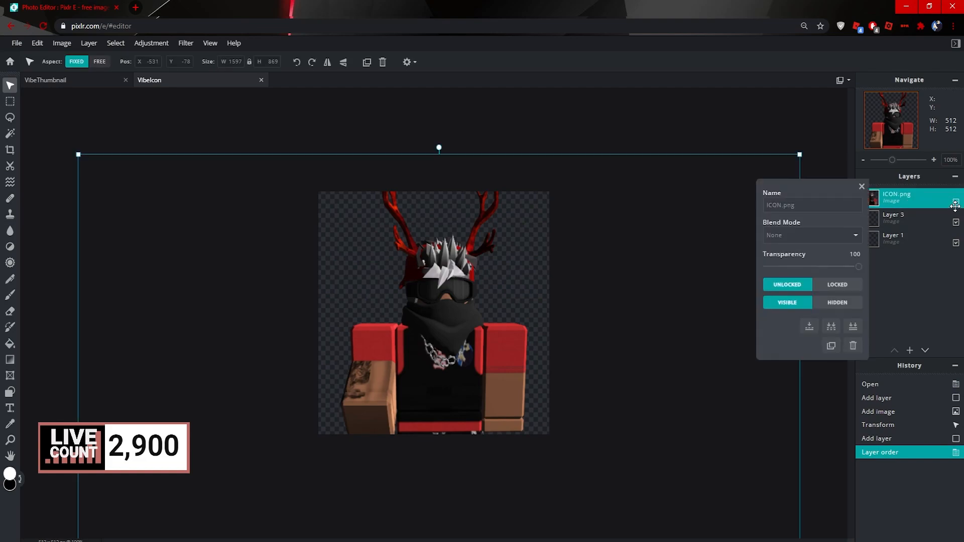
left_click(956, 201)
left_click(956, 202)
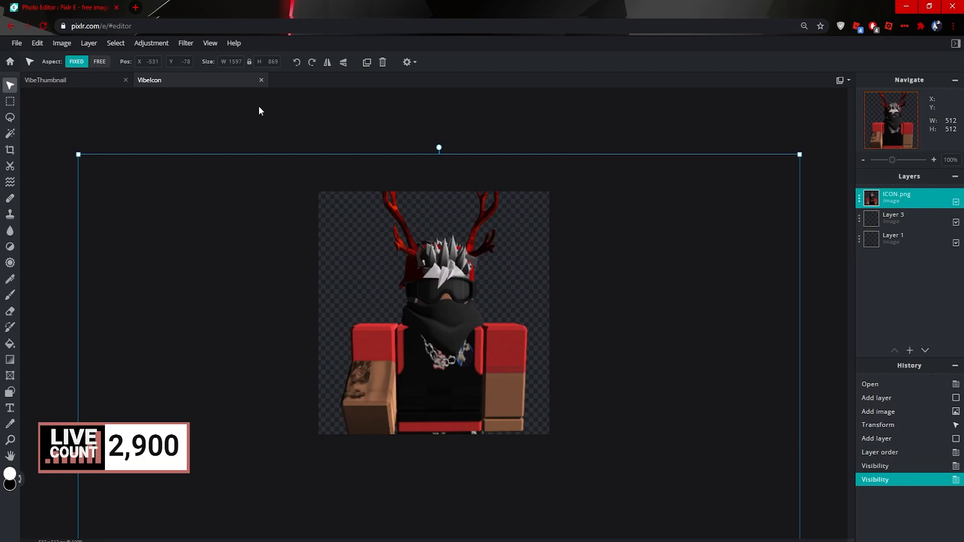
left_click(182, 45)
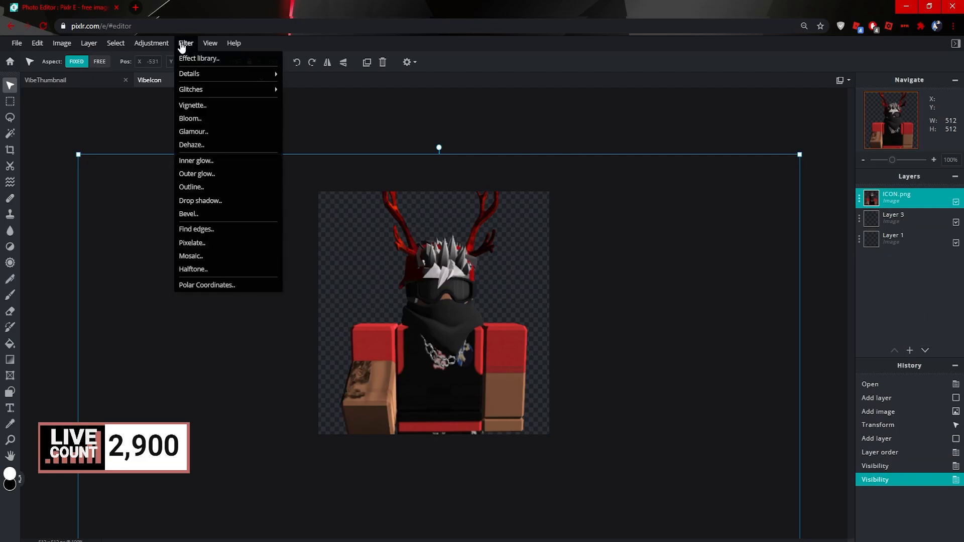
mouse_move(85, 45)
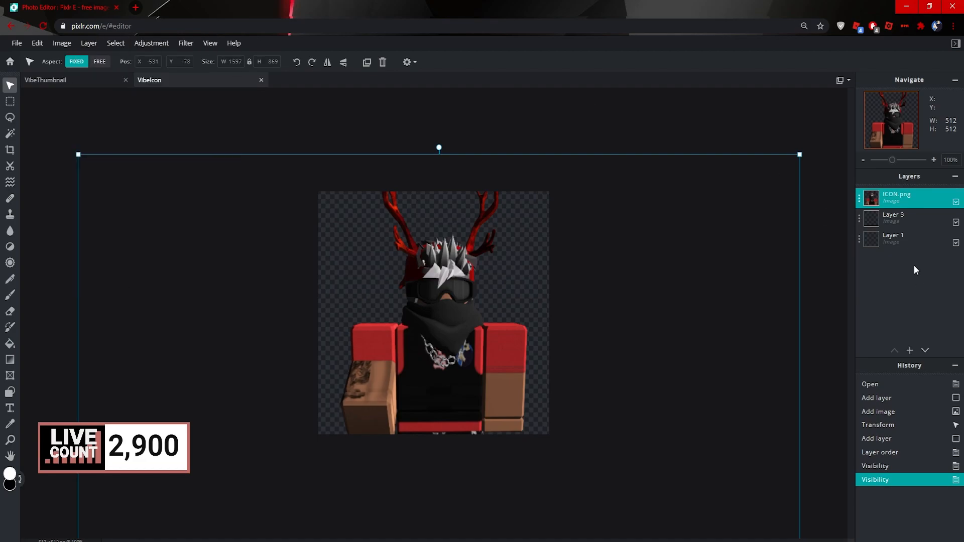
left_click(898, 195)
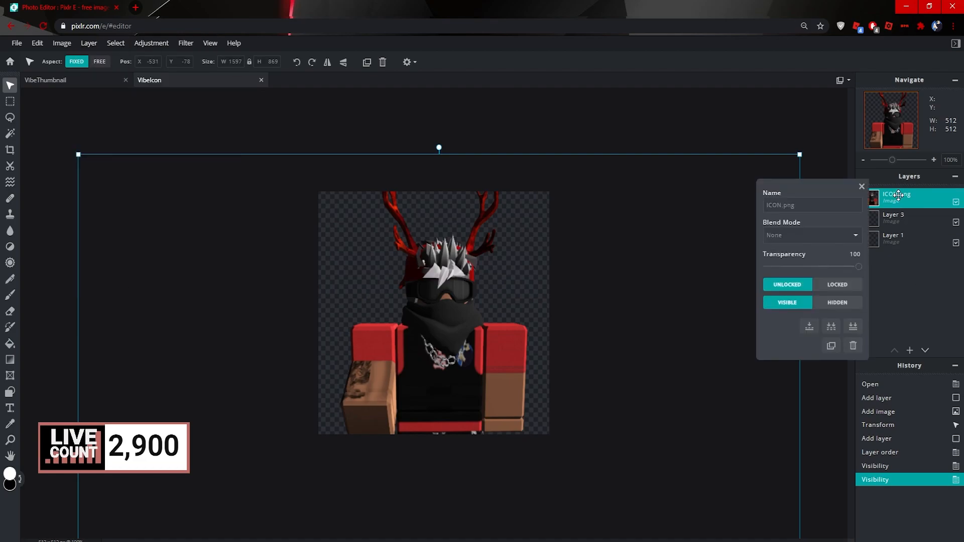
left_click(862, 186)
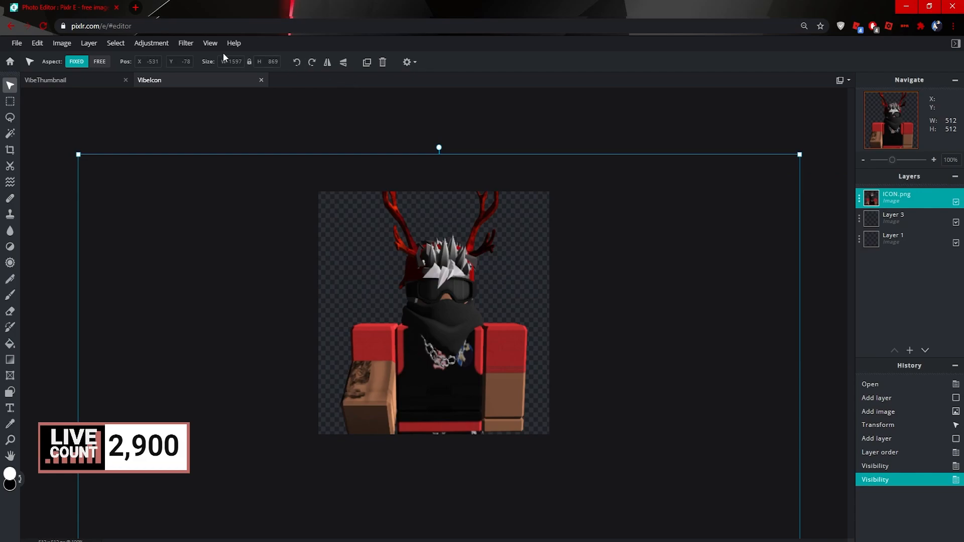
left_click(406, 63)
left_click(181, 44)
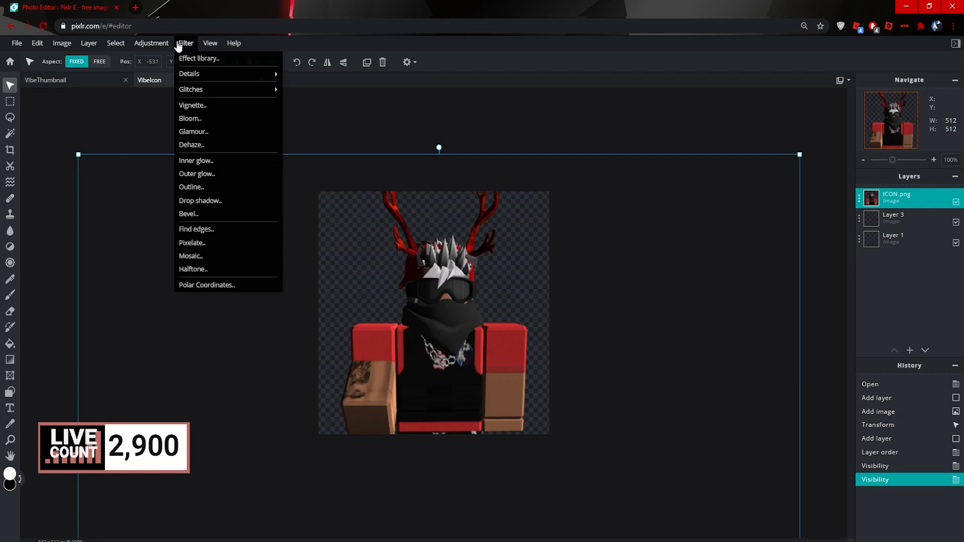
left_click(195, 58)
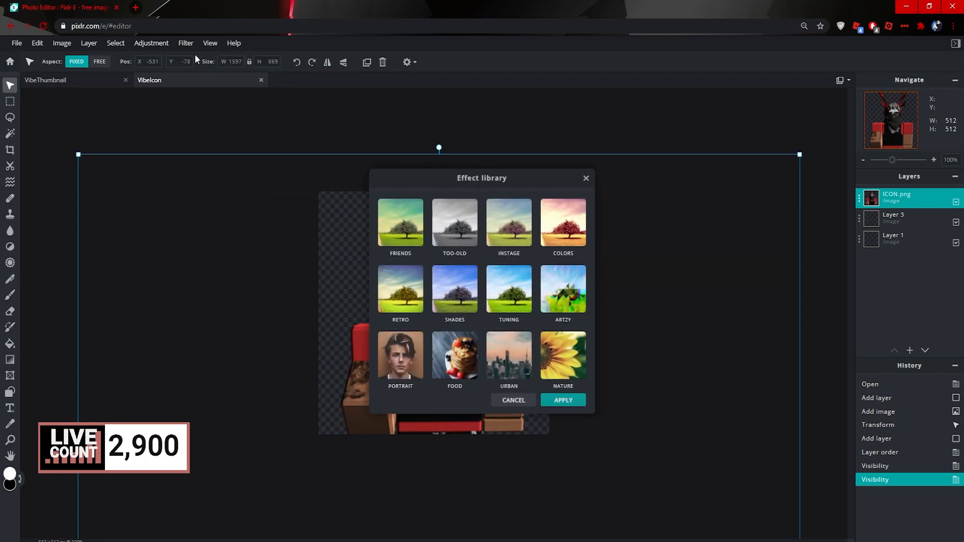
left_click(586, 178)
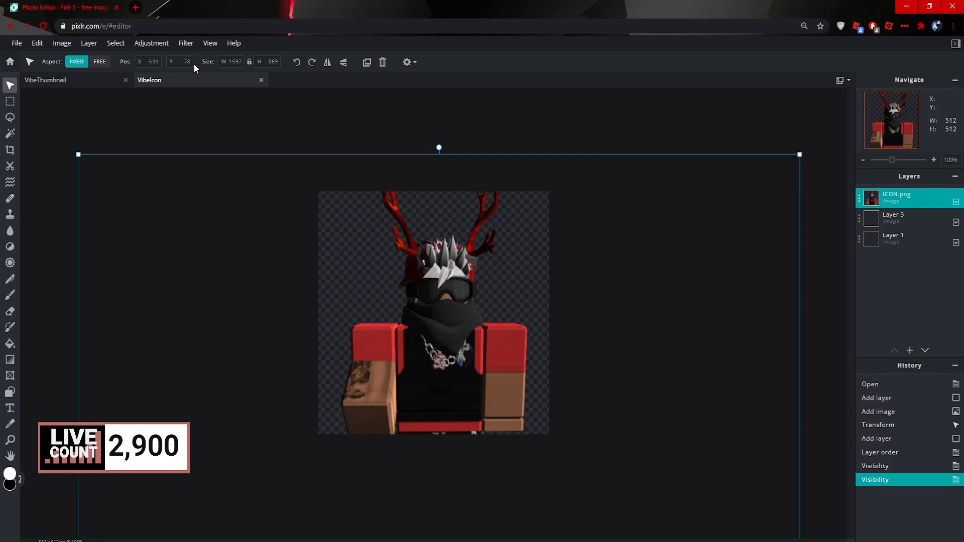
Apply a white outline of size 3 at 100% opacity around the ICON.png character, keeping the character visible.
left_click(182, 47)
mouse_move(198, 91)
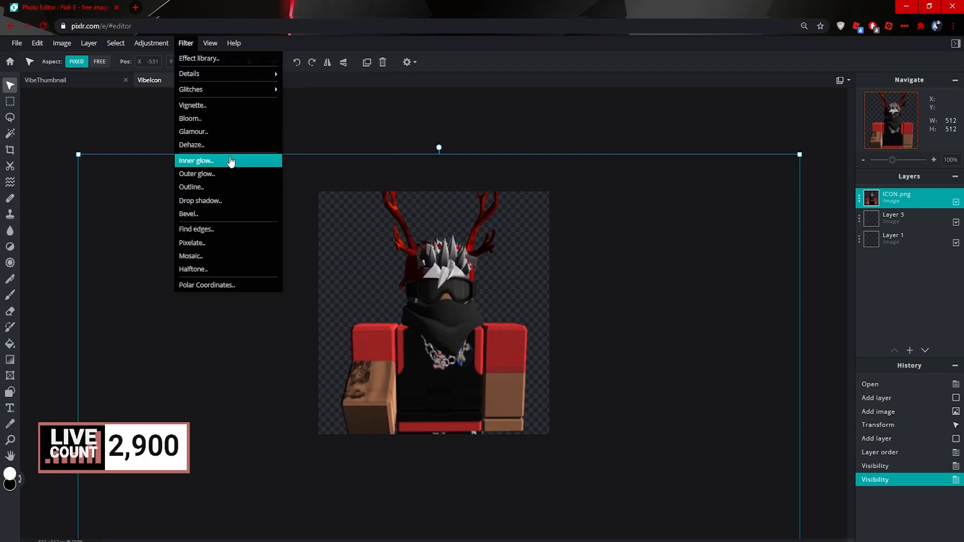
left_click(211, 187)
left_click_drag(493, 227, 646, 223)
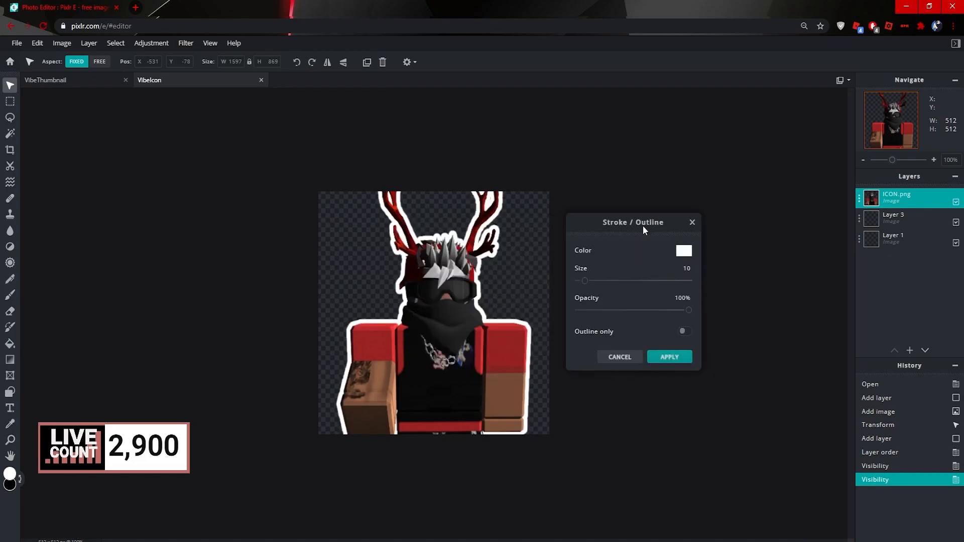
left_click(581, 283)
left_click_drag(583, 284, 580, 283)
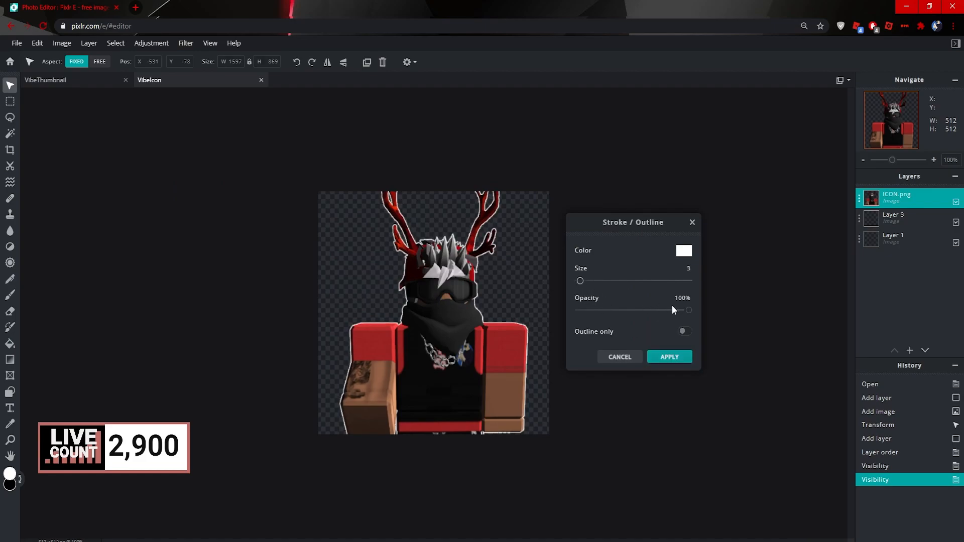
mouse_move(684, 312)
left_mouse_down()
mouse_move(573, 312)
mouse_move(700, 309)
left_mouse_up()
left_click(684, 332)
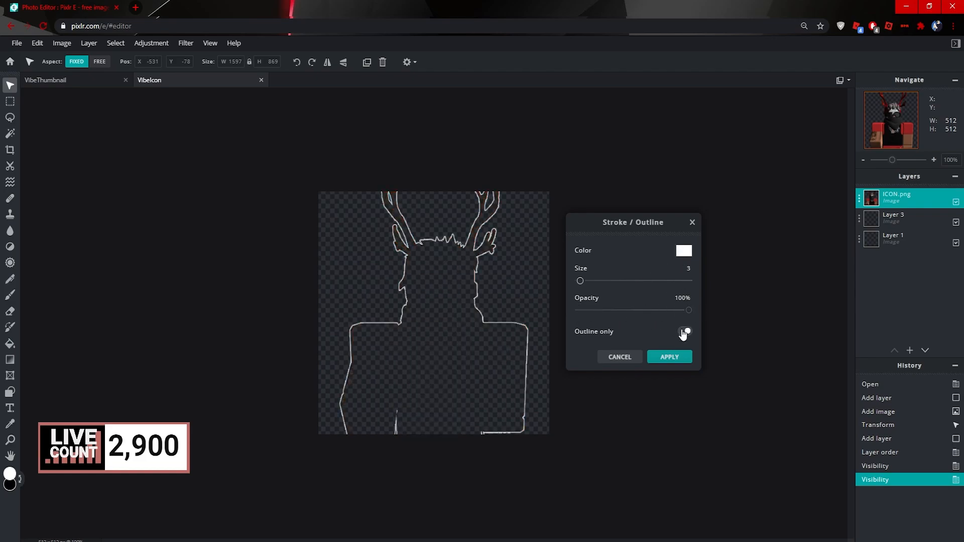
left_click(684, 332)
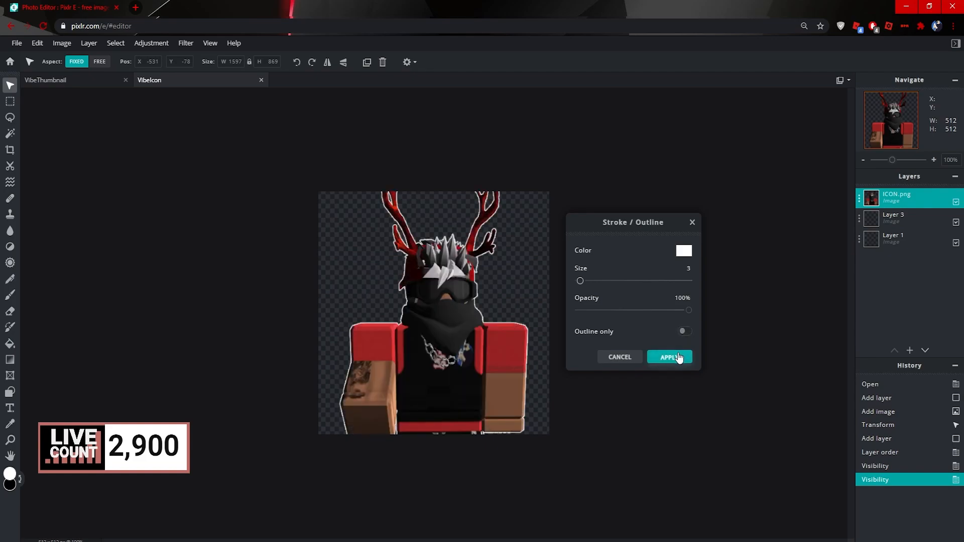
left_click(679, 357)
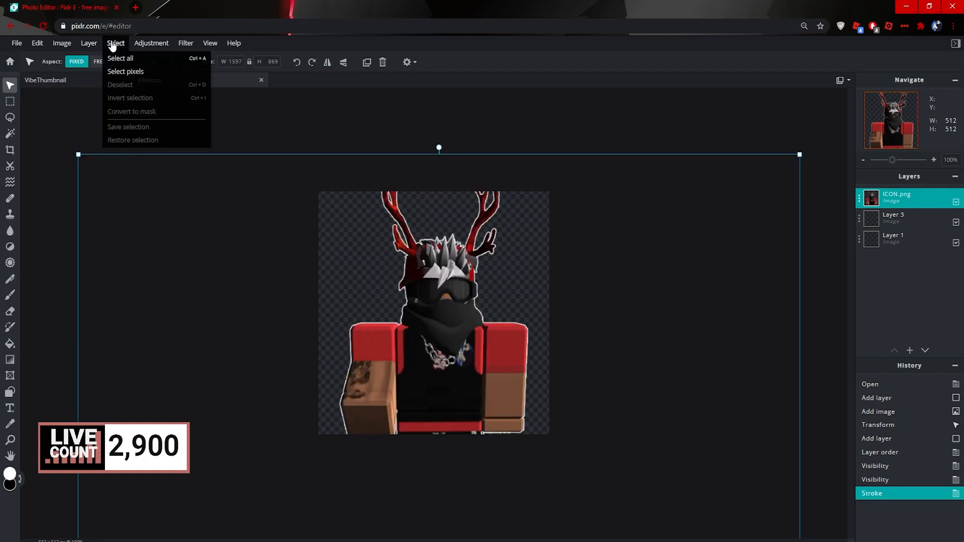
mouse_move(180, 44)
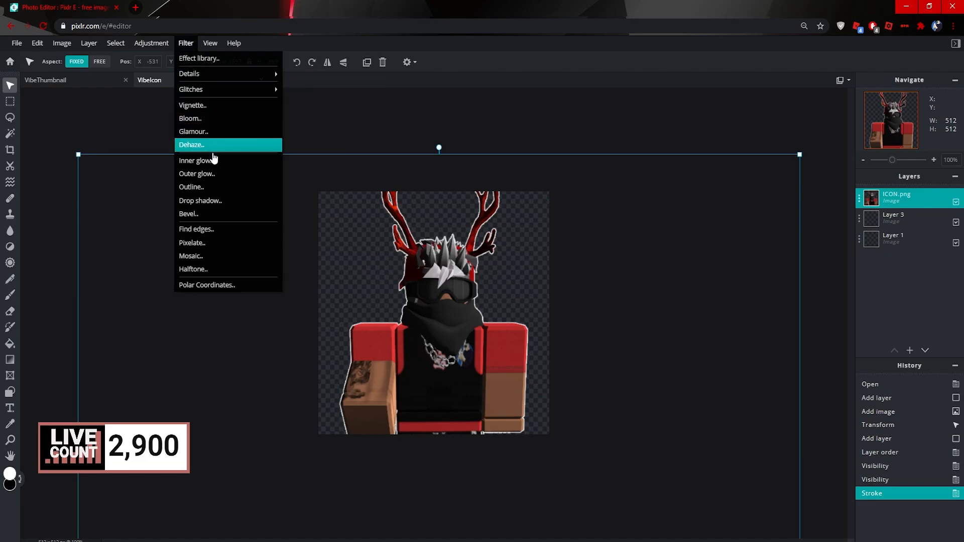
left_click(227, 187)
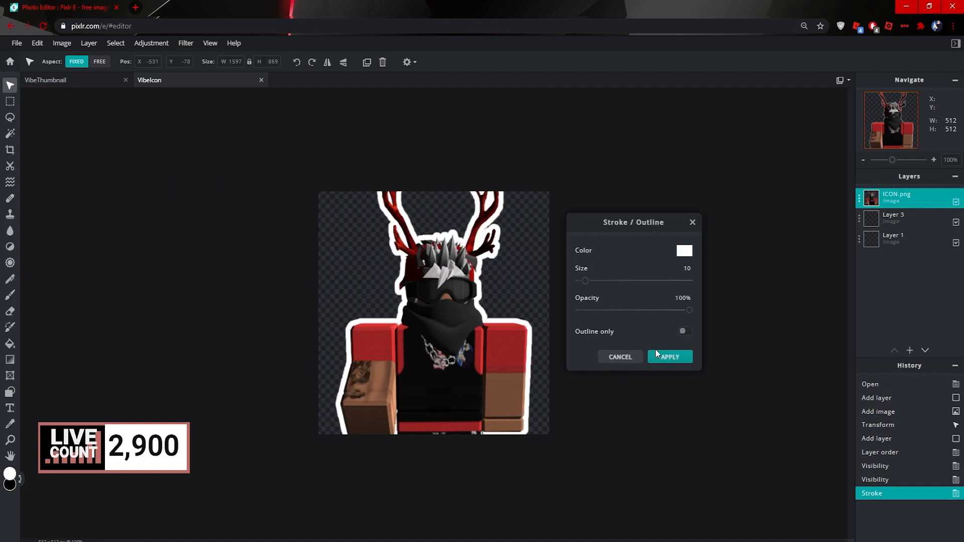
left_click(639, 358)
Apply a black drop shadow to the ICON.png character with 16 px blur and a horizontal offset of -39 px.
left_click(186, 43)
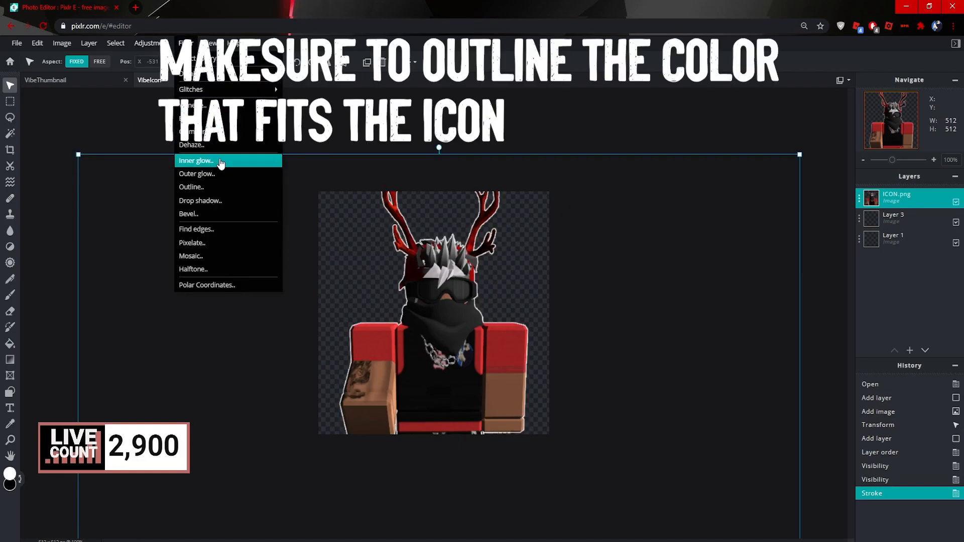
left_click(213, 201)
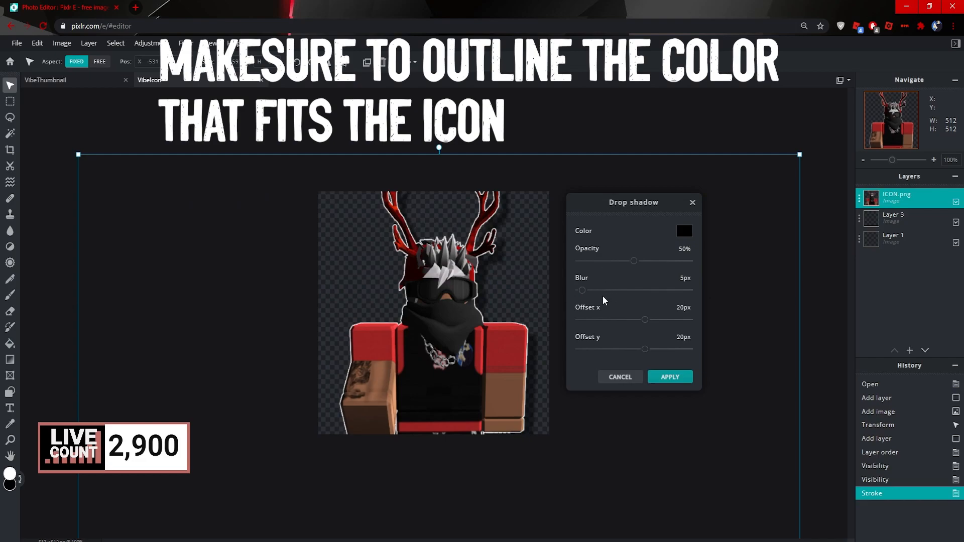
mouse_move(582, 290)
left_mouse_down()
mouse_move(608, 291)
mouse_move(590, 291)
left_mouse_up()
left_click_drag(644, 320, 606, 320)
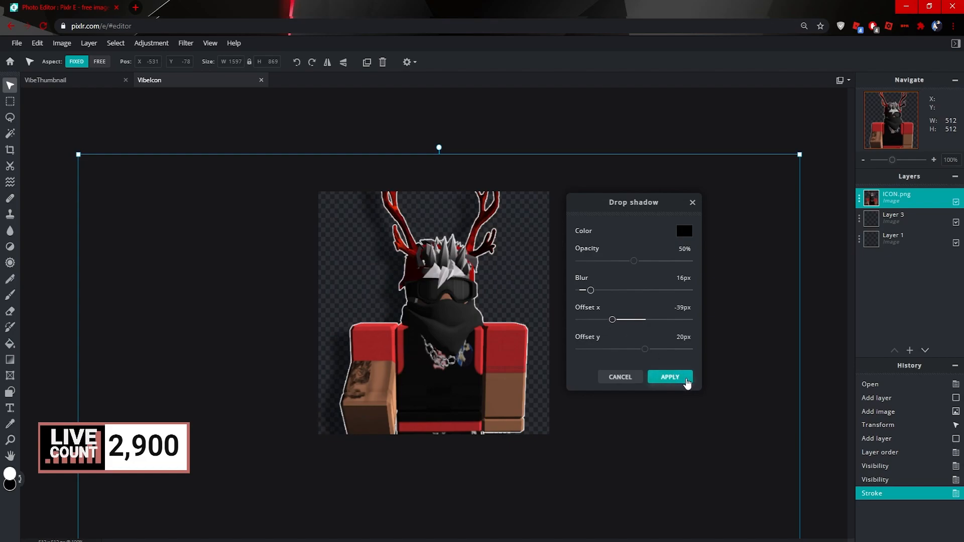
left_click(672, 377)
left_click(186, 43)
left_click(211, 213)
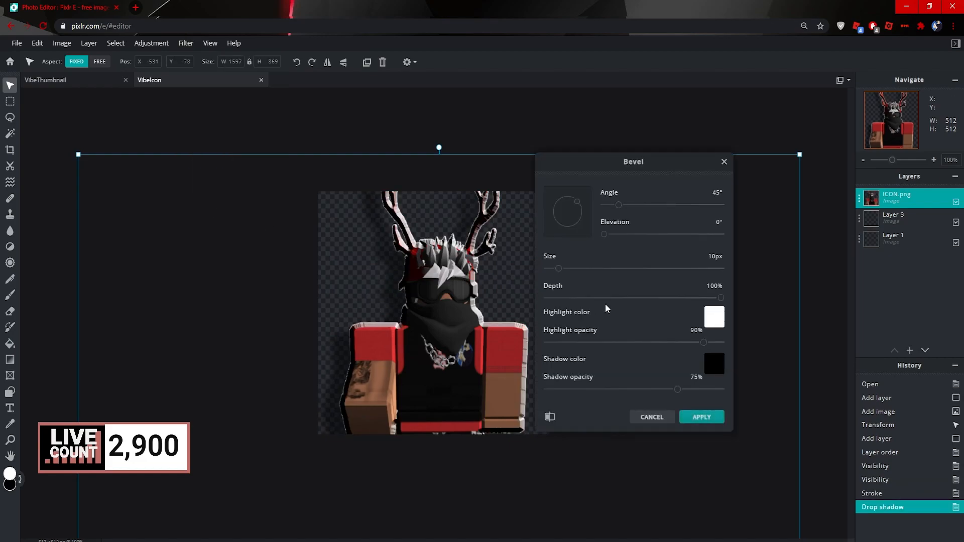
left_click_drag(558, 269, 520, 269)
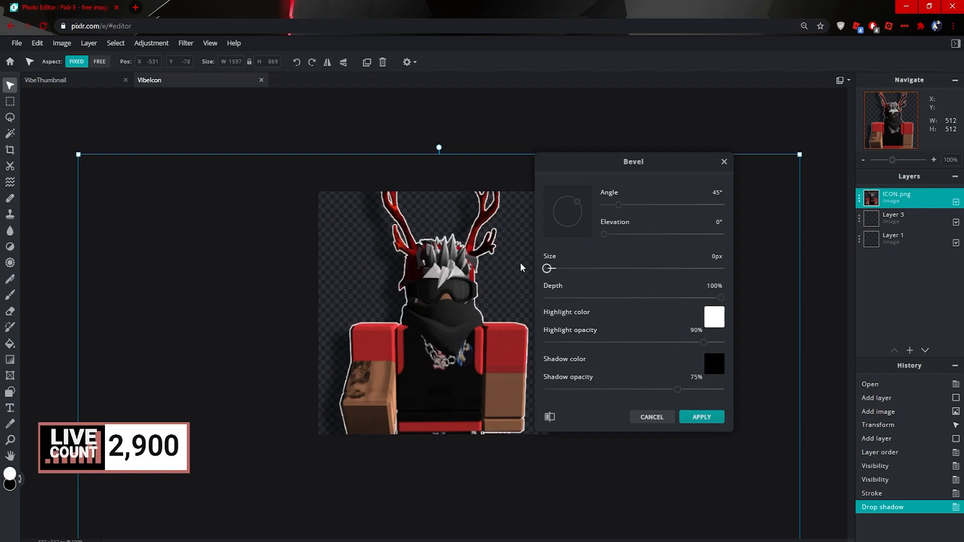
left_click_drag(620, 207, 721, 205)
left_click_drag(598, 298, 567, 298)
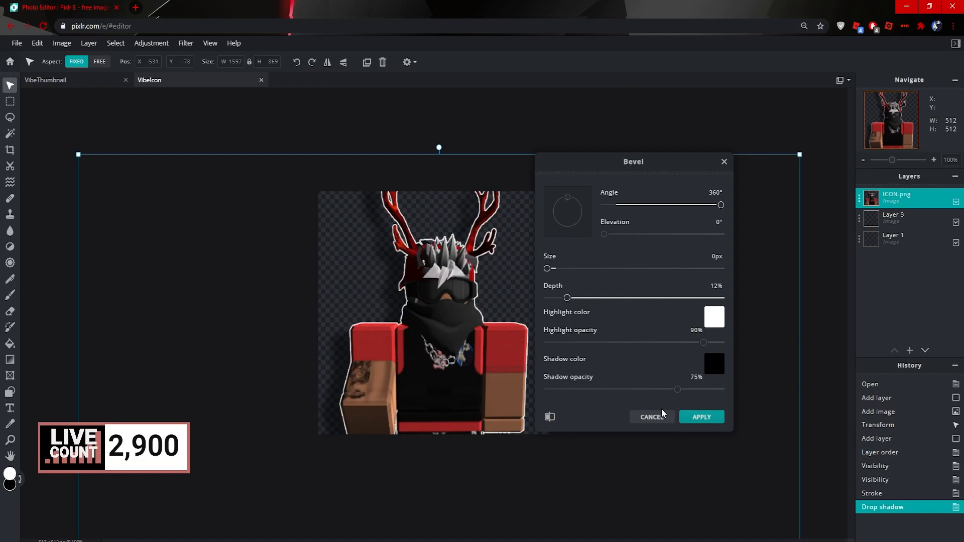
left_click(660, 415)
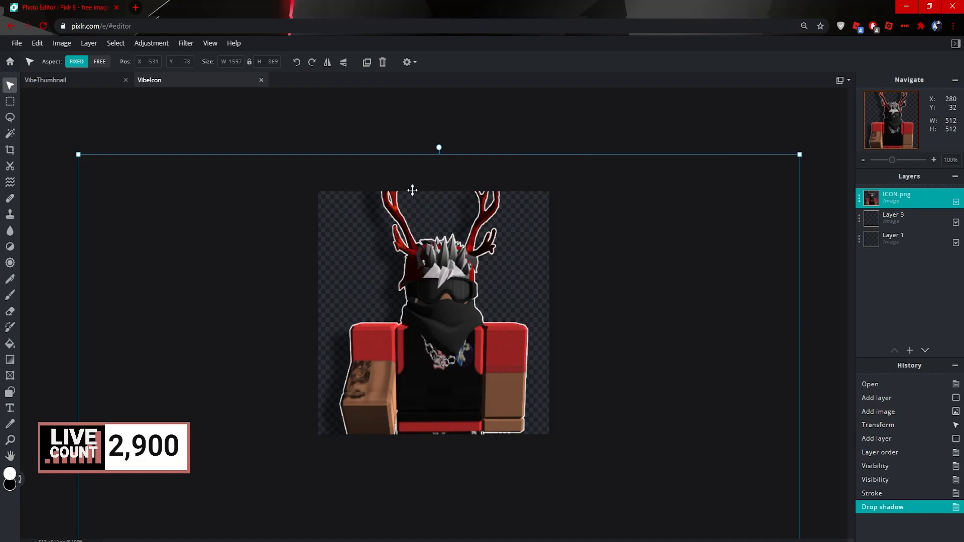
Add the Roblox room screenshot as an image layer and position it to cover the whole canvas.
left_click(67, 45)
mouse_move(88, 46)
left_click(101, 85)
left_click(589, 258)
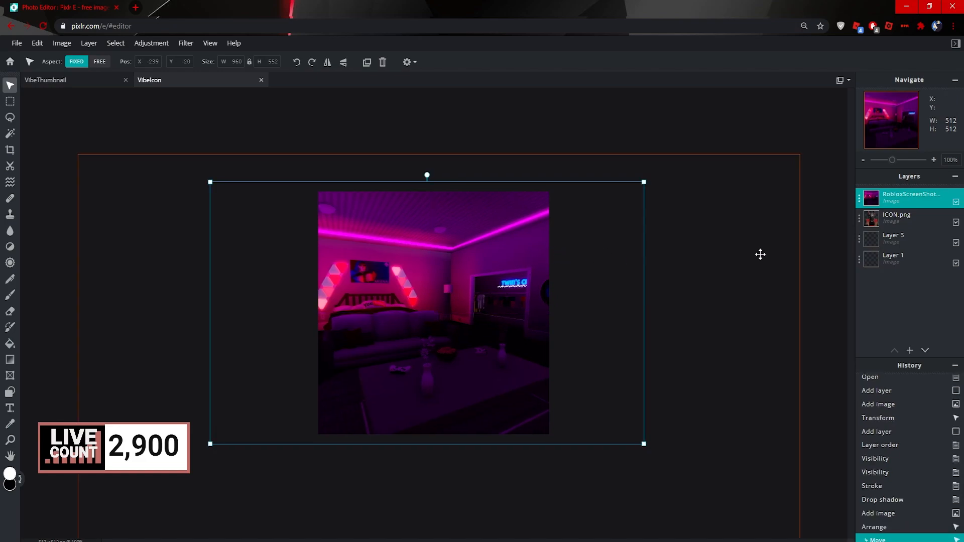
Blur the room screenshot layer by an amount of about 32.
left_click(186, 46)
left_click(185, 46)
left_click(192, 46)
left_click(193, 46)
left_click(194, 46)
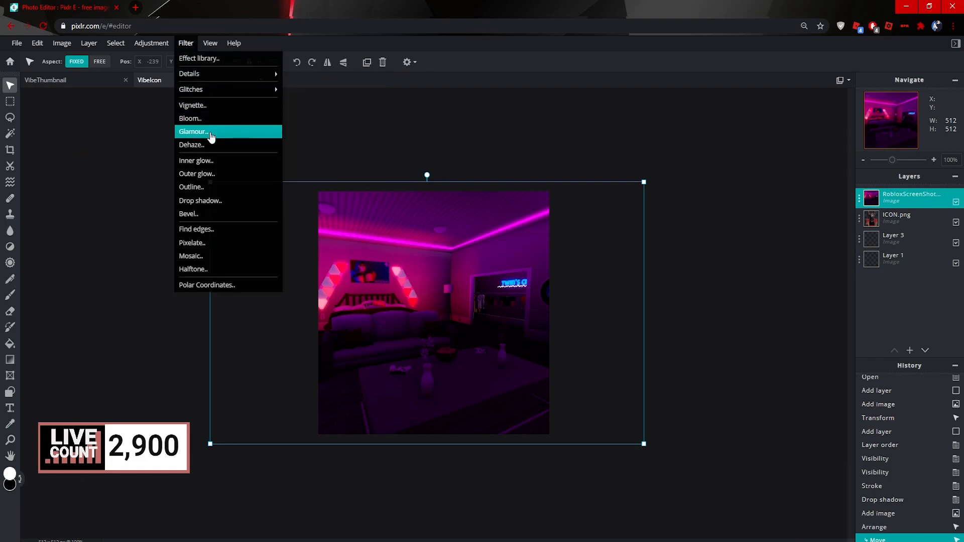
mouse_move(89, 55)
mouse_move(140, 48)
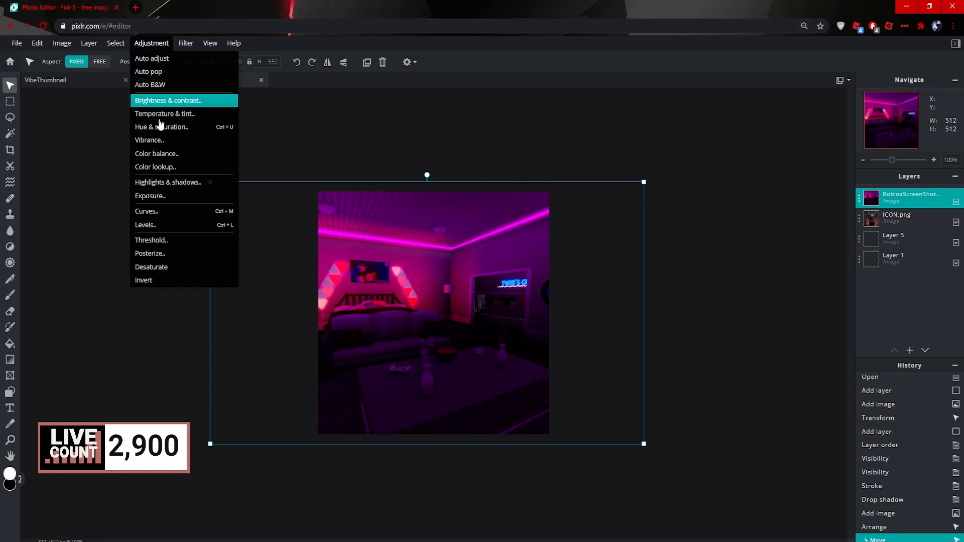
mouse_move(186, 45)
mouse_move(276, 73)
left_click(291, 95)
left_click_drag(564, 307, 612, 307)
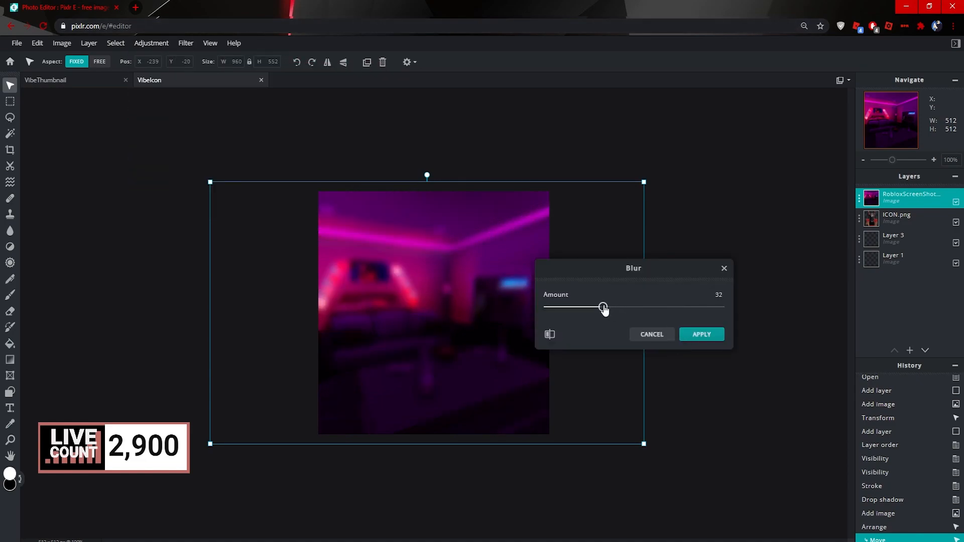
left_click(683, 335)
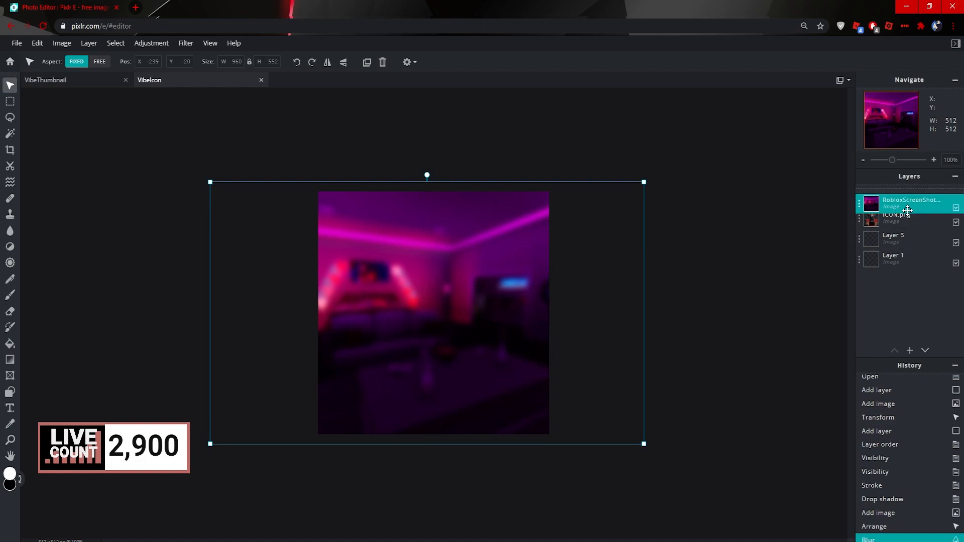
Place the room screenshot layer beneath ICON.png and shift the character left to about X -600, Y -85.
left_click_drag(899, 200, 899, 222)
left_click_drag(454, 291, 420, 287)
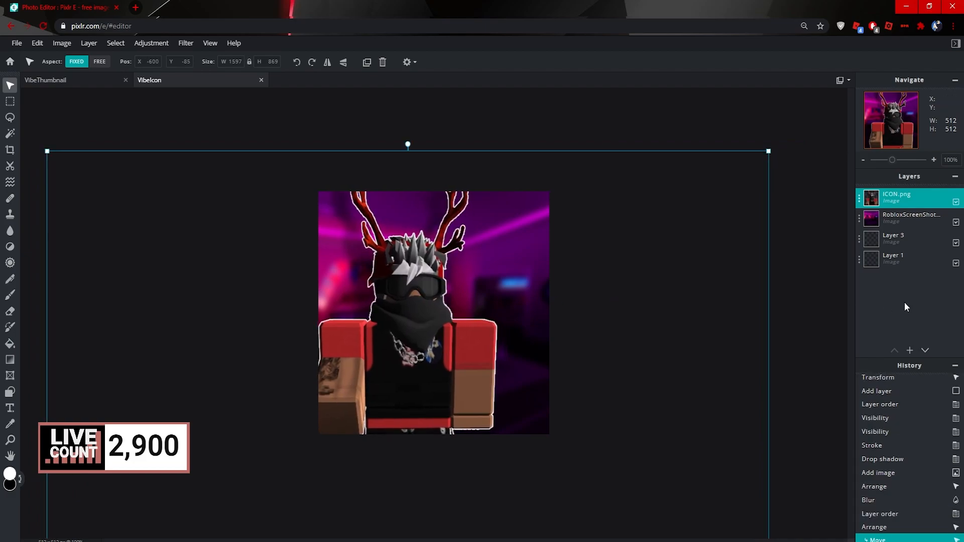
Add glow sticks.png as an image layer, tilt it and place it over the arm in the canvas's lower-left corner.
left_click(89, 43)
left_click(99, 86)
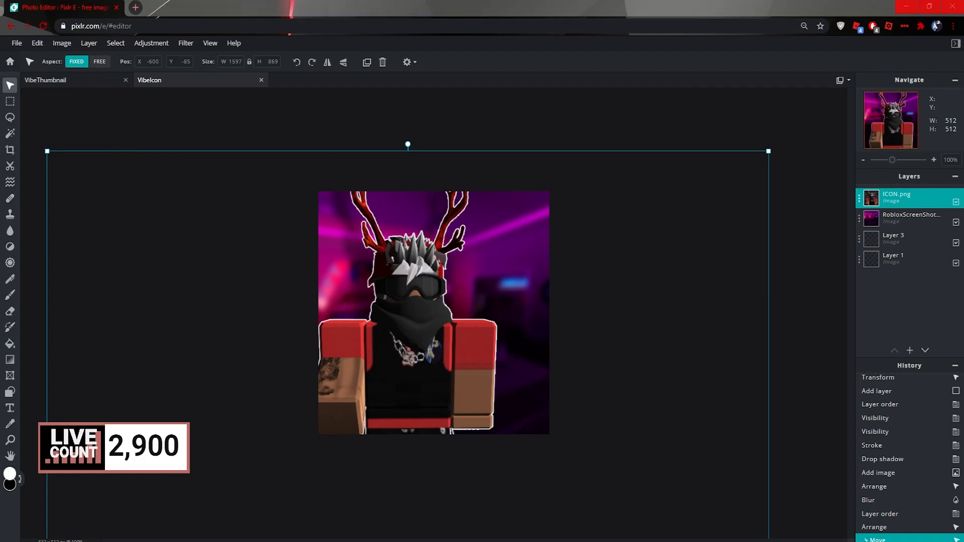
left_click_drag(441, 273, 364, 341)
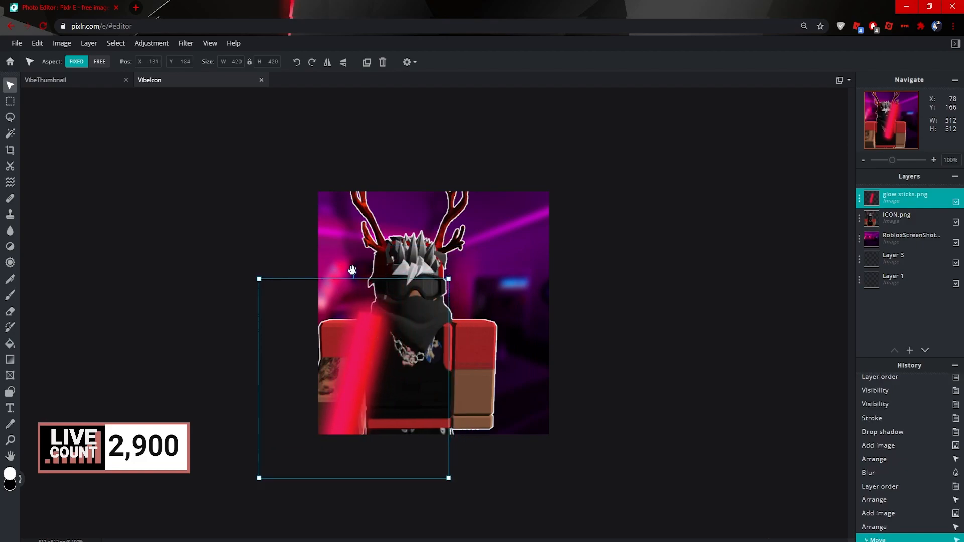
left_click_drag(353, 272, 289, 284)
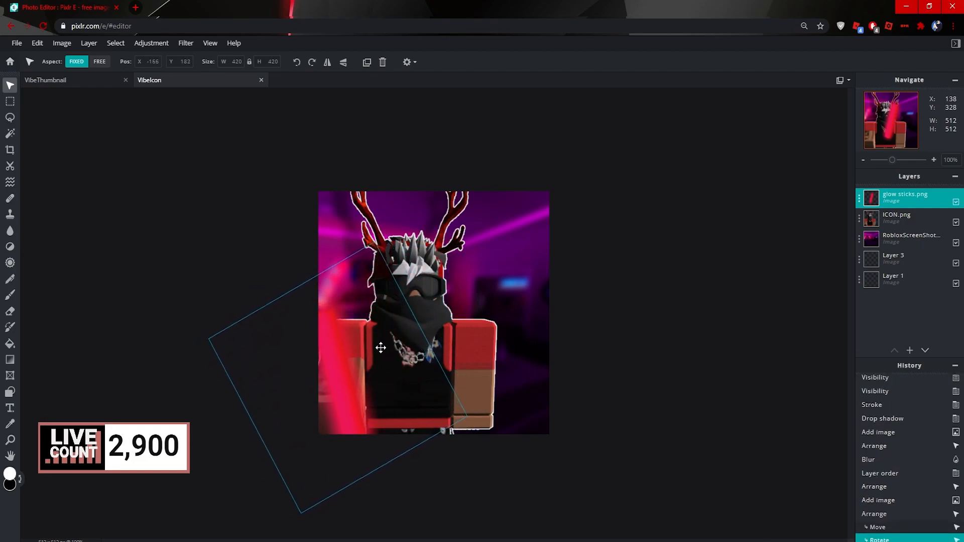
left_click(376, 345)
left_click_drag(376, 246, 361, 370)
left_click_drag(375, 328, 396, 276)
left_click_drag(391, 340, 378, 361)
mouse_move(305, 333)
left_mouse_down()
mouse_move(258, 397)
mouse_move(316, 482)
mouse_move(370, 478)
mouse_move(287, 447)
mouse_move(288, 381)
mouse_move(322, 335)
left_mouse_up()
Add a text layer reading VIBE ROOM directly above the ICON.png layer, placed across the character's face.
left_click(631, 371)
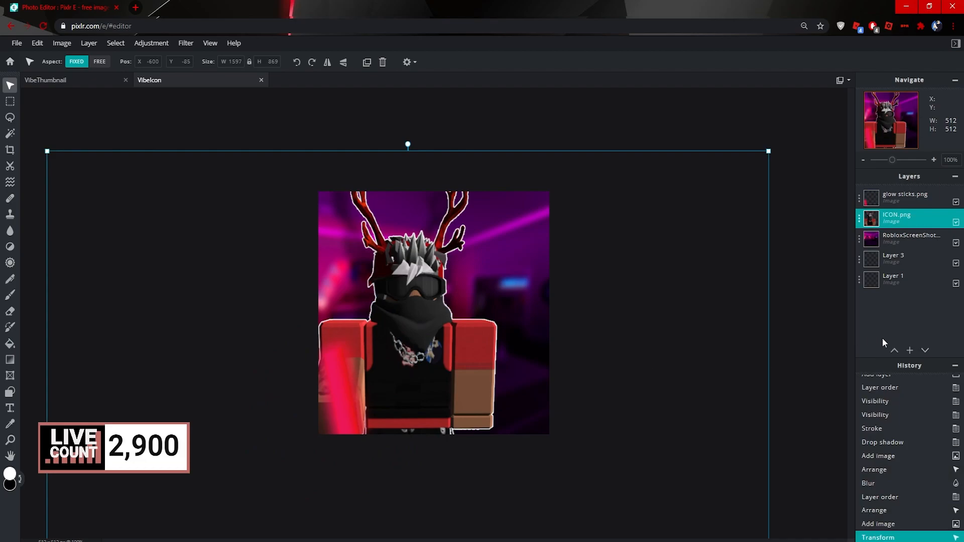
left_click(909, 350)
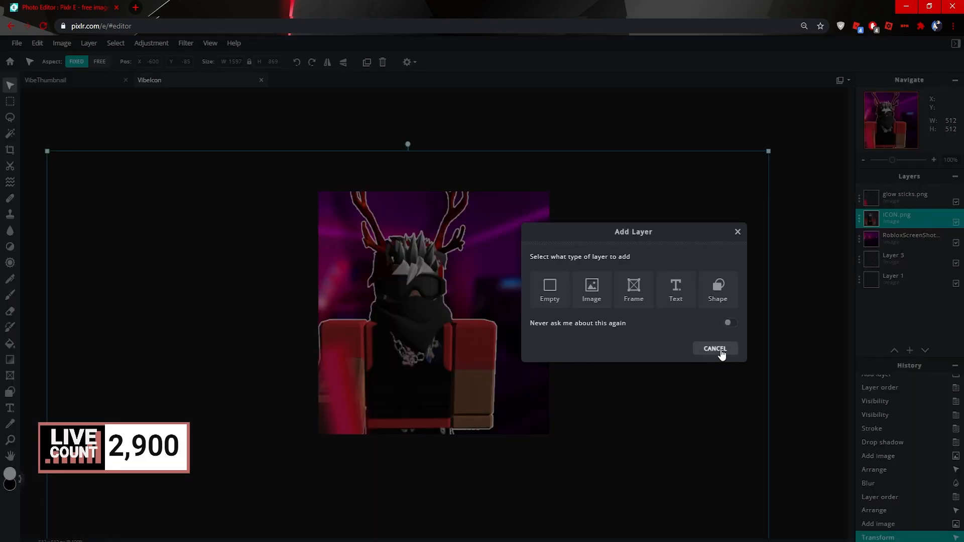
left_click(677, 288)
mouse_move(467, 305)
left_mouse_down()
mouse_move(744, 251)
mouse_move(476, 298)
left_mouse_up()
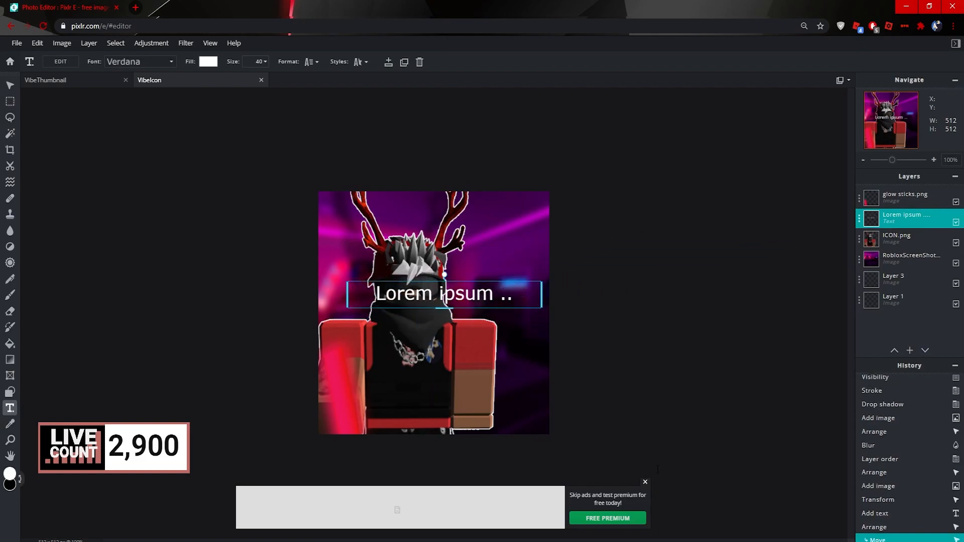
double_click(469, 294)
key("BackSpace")
type("VIBE ROOM")
Fill the VIBE ROOM text with the linear magenta-to-cyan gradient preset.
key("ctrl+a")
left_click(206, 61)
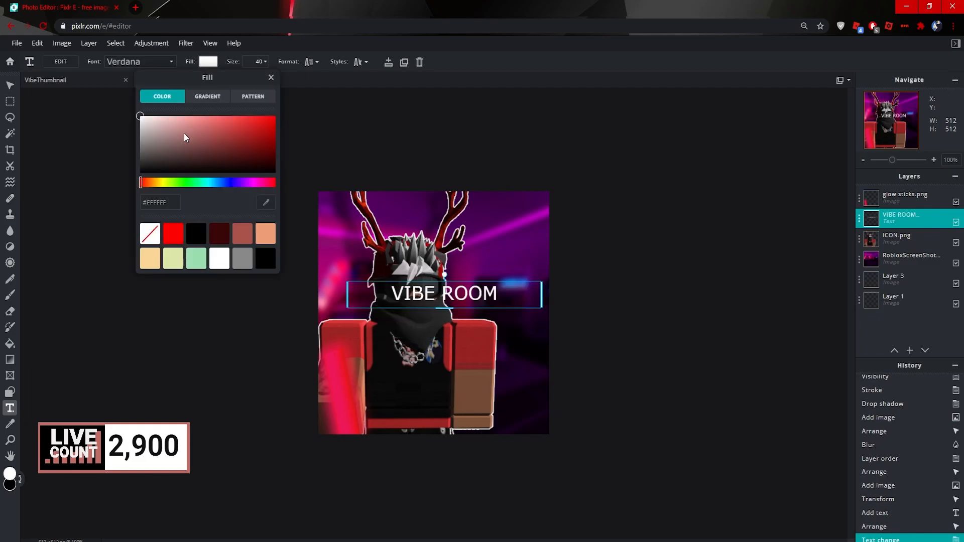
left_click(225, 98)
left_click(263, 244)
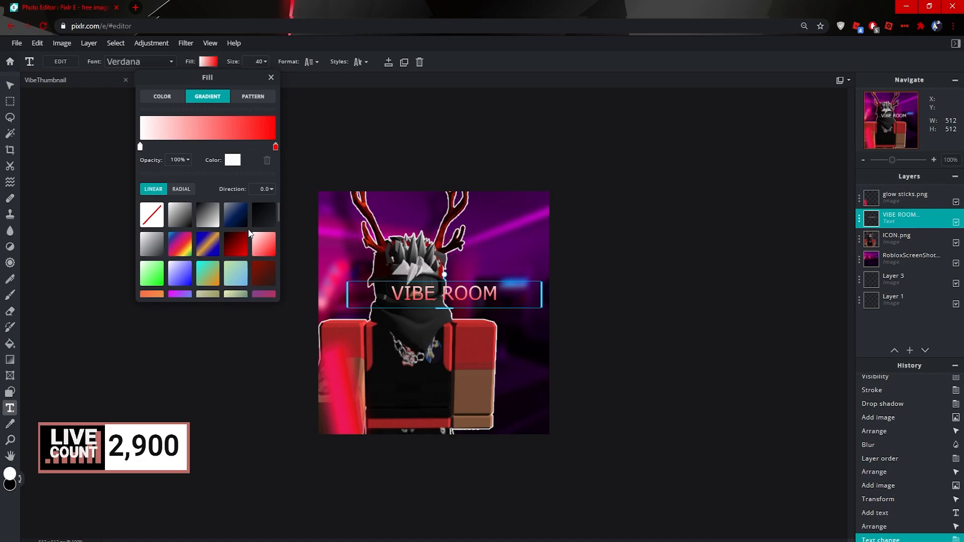
scroll(220, 246, "down", 2)
left_click(236, 282)
left_click(255, 283)
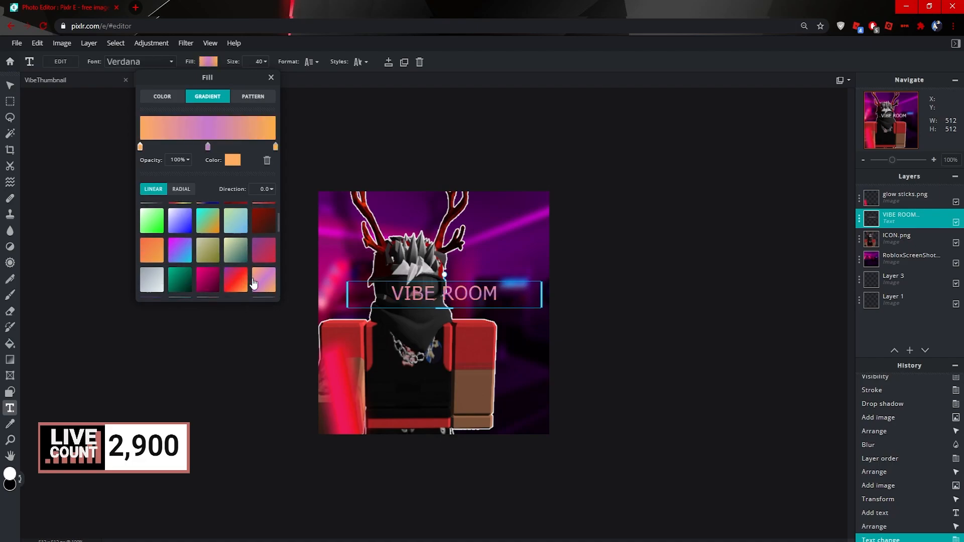
left_click(183, 250)
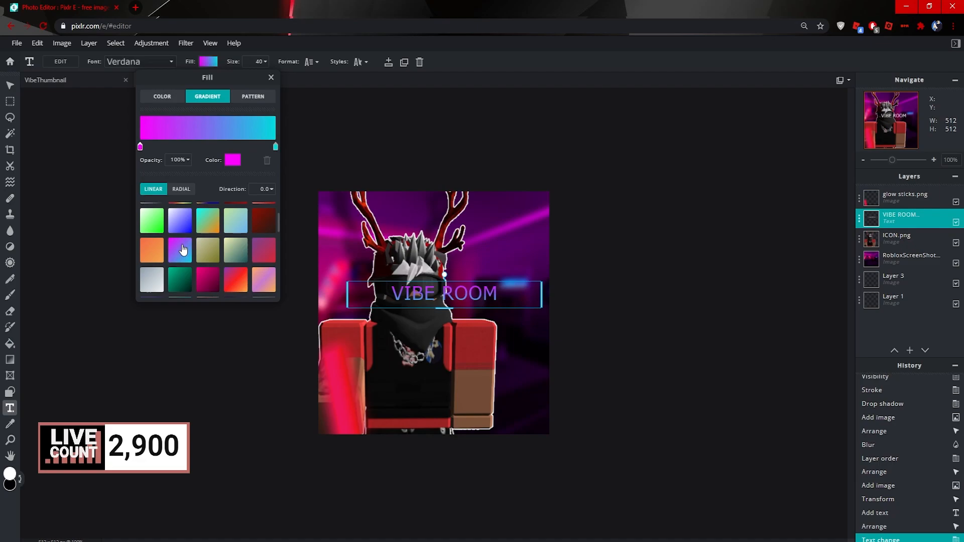
left_click(270, 79)
Set the VIBE ROOM text size to 86 and move it down over the character's torso.
left_click(265, 62)
left_click_drag(201, 82, 212, 81)
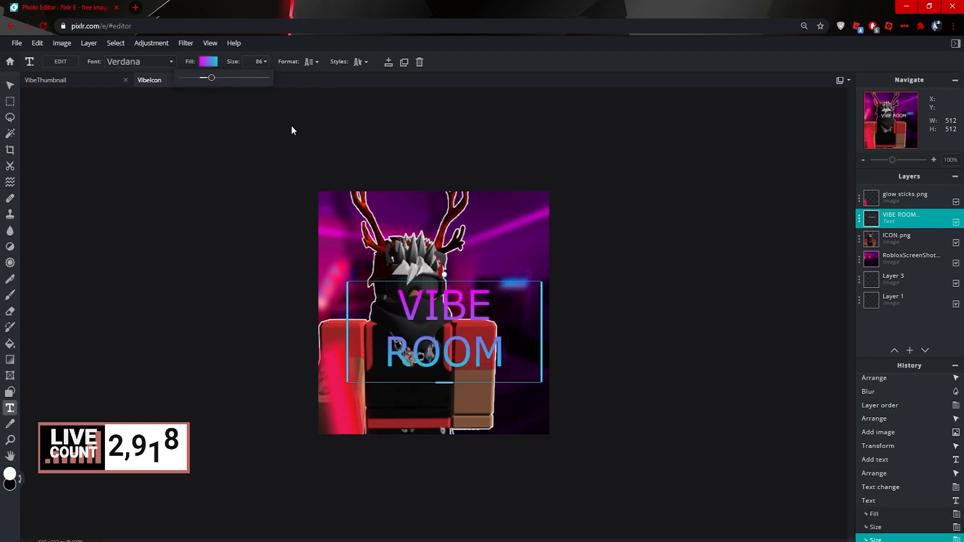
left_click_drag(479, 299, 477, 345)
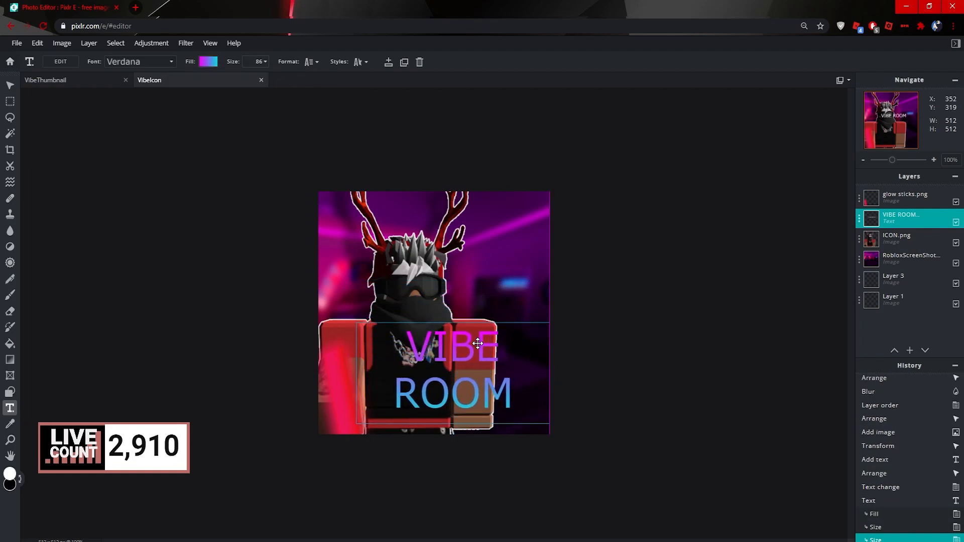
Give the VIBE ROOM text a white (#FFFFFF) outline with size 42.
left_click(364, 62)
left_click(400, 121)
left_click(399, 121)
left_click(401, 141)
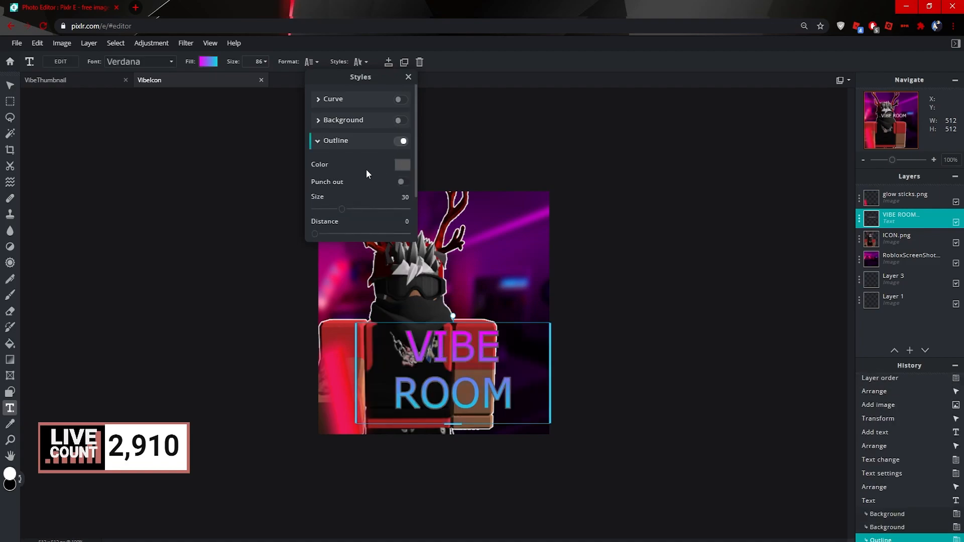
left_click(402, 165)
left_click(530, 232)
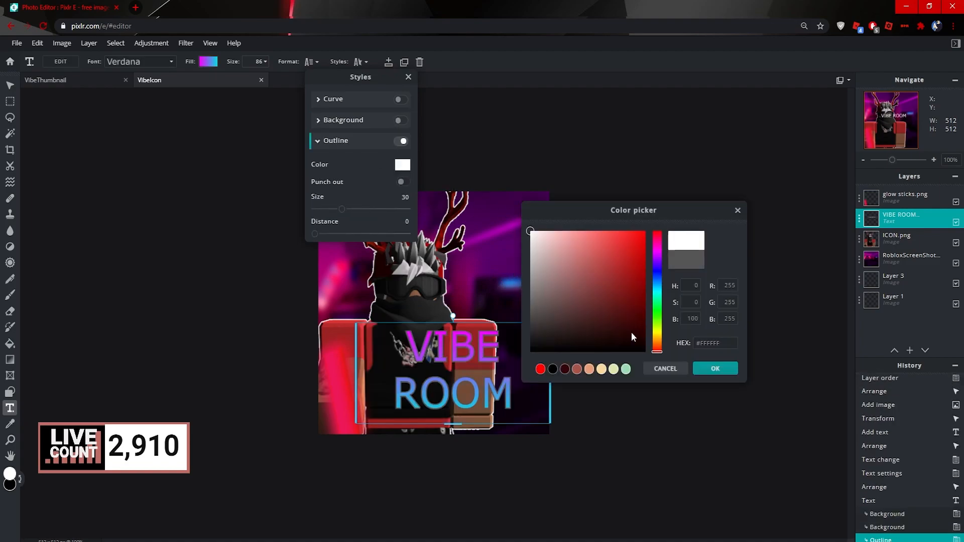
left_click(712, 372)
left_click_drag(342, 210, 354, 211)
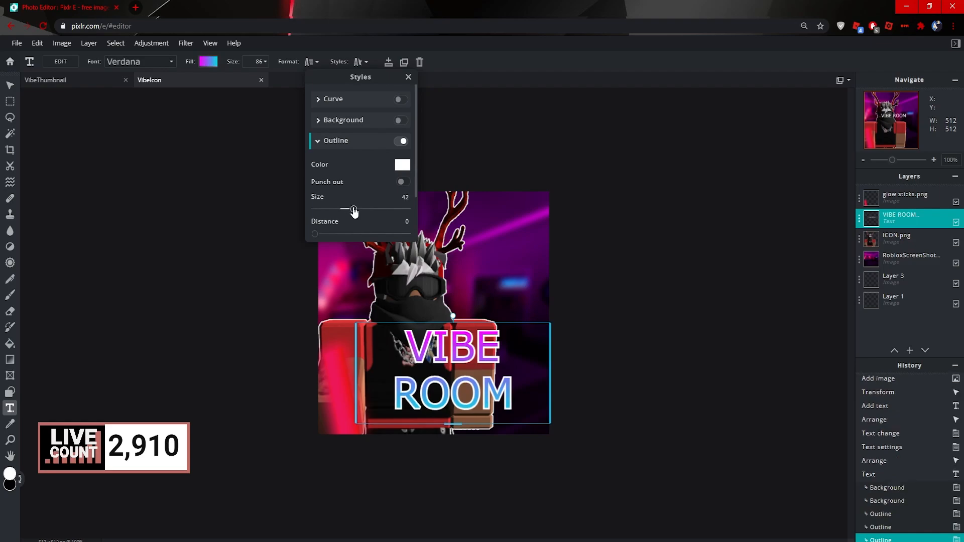
scroll(339, 191, "down", 1)
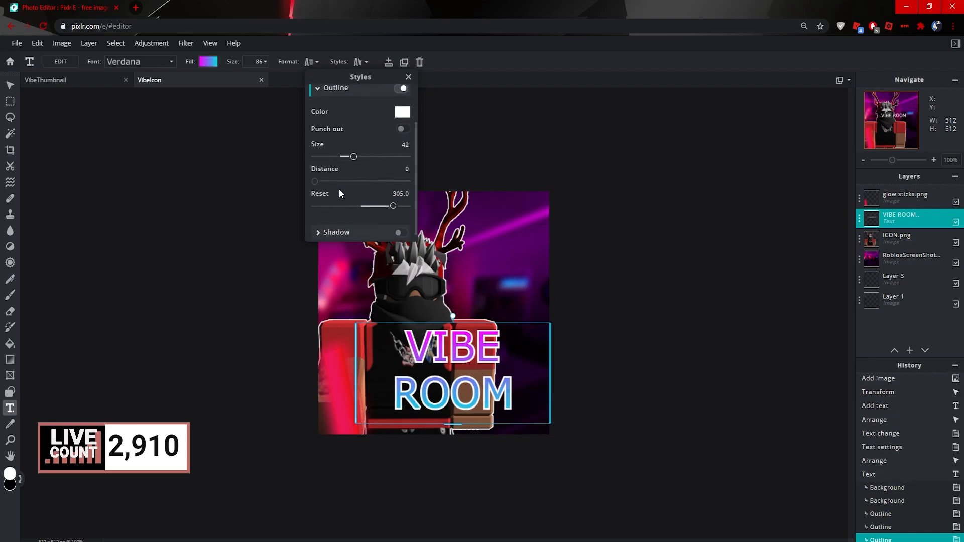
Add a shadow to the VIBE ROOM text with blur 38, direction about 273 and opacity 65.
left_click(317, 97)
left_click(397, 141)
scroll(403, 173, "down", 2)
left_click(400, 225)
scroll(352, 156, "down", 2)
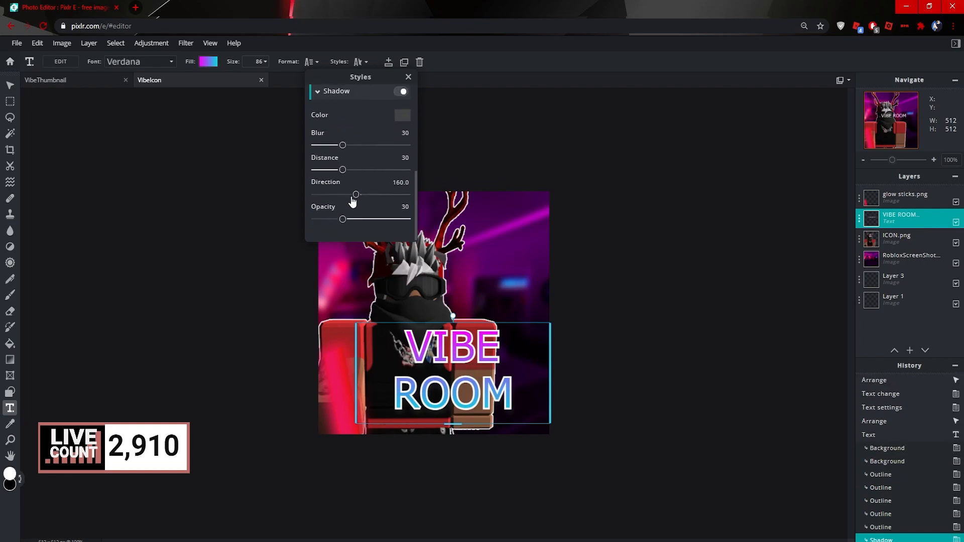
left_click_drag(359, 200, 377, 192)
mouse_move(342, 145)
left_mouse_down()
mouse_move(368, 146)
mouse_move(332, 145)
mouse_move(350, 145)
left_mouse_up()
left_click_drag(371, 221, 410, 220)
left_click_drag(339, 194, 380, 220)
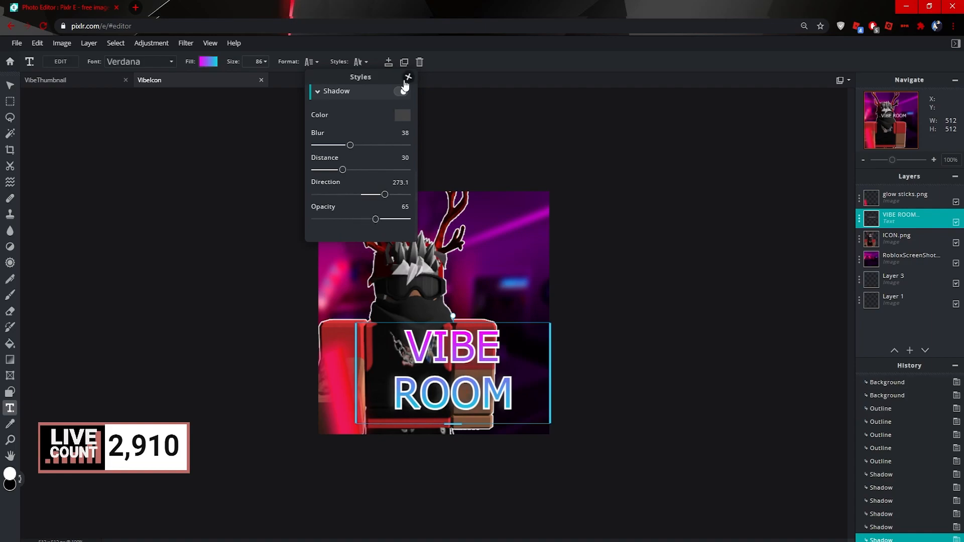
left_click(408, 77)
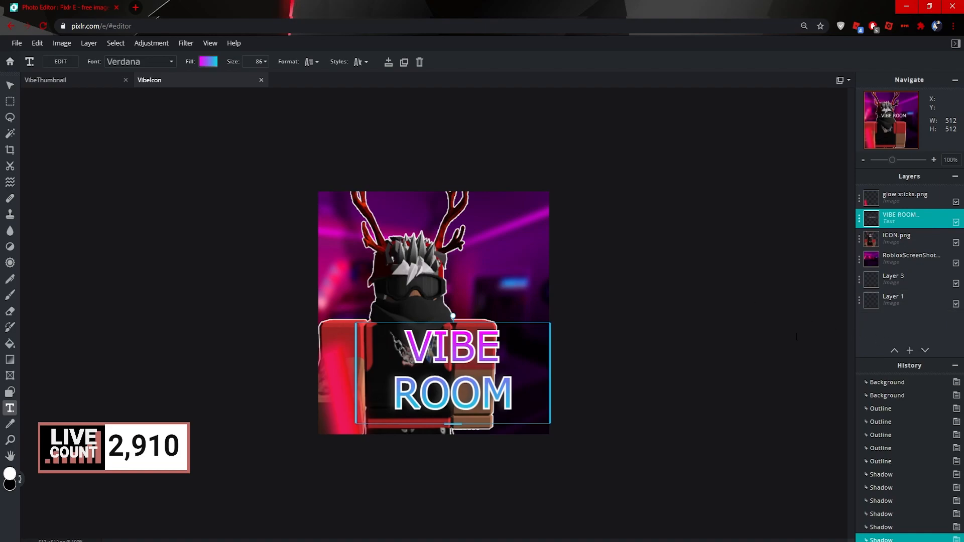
Add a rectangle shape layer above all other layers and stretch it over the whole 512x512 canvas.
left_click(909, 350)
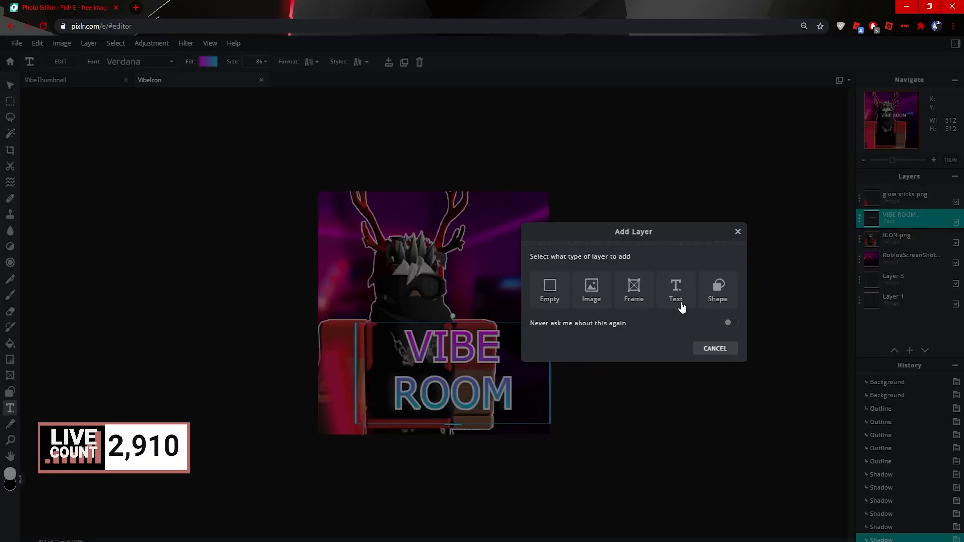
left_click(718, 289)
left_click_drag(895, 223, 904, 194)
left_click_drag(421, 280, 362, 221)
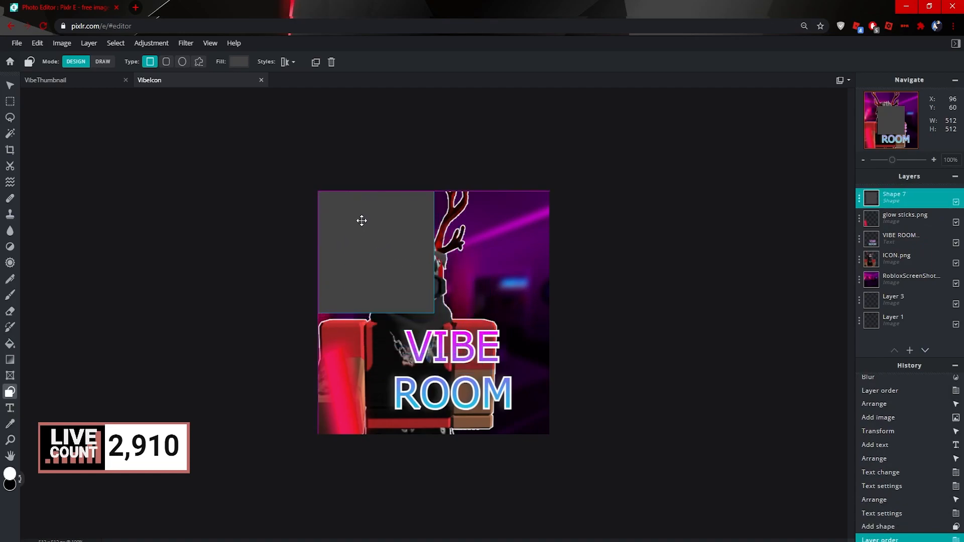
left_click_drag(434, 313, 549, 432)
left_click(287, 59)
left_click(327, 100)
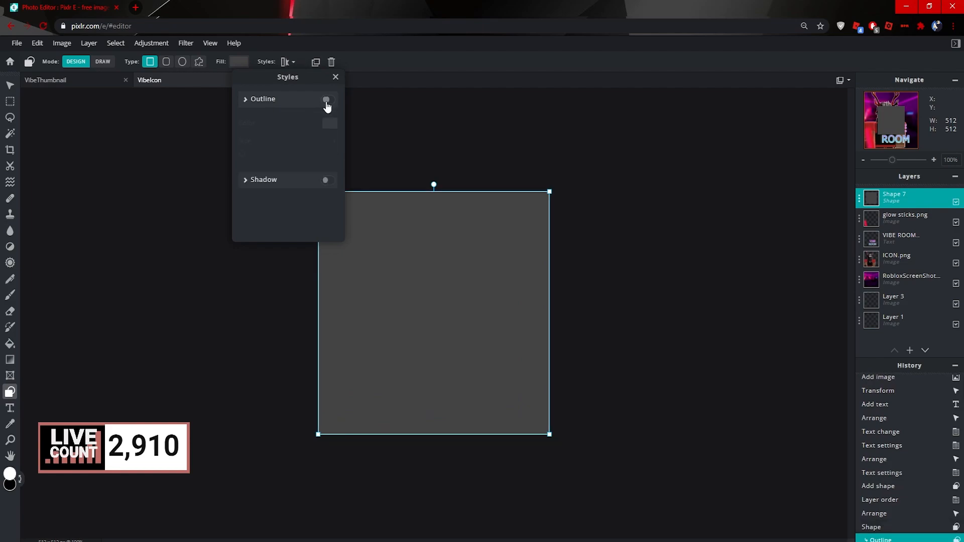
left_click(328, 100)
left_click(328, 120)
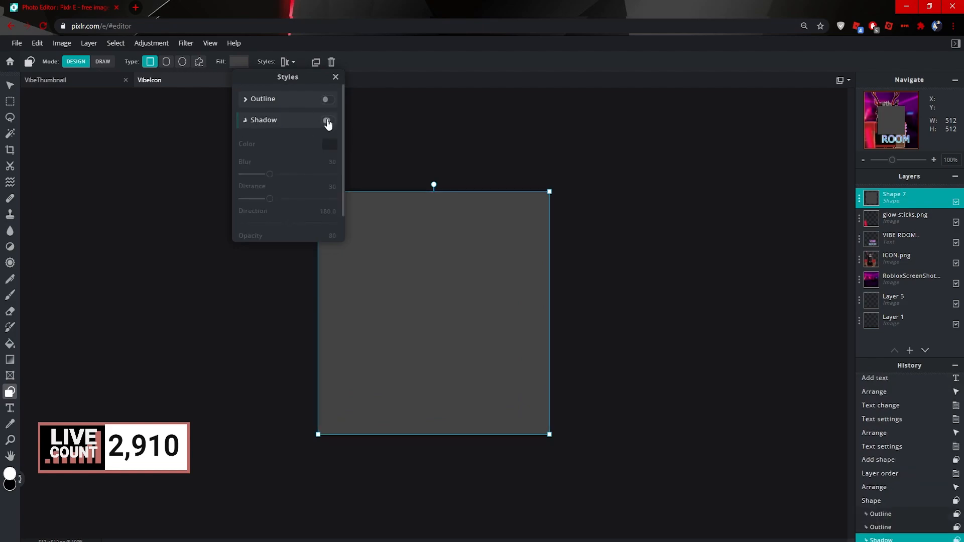
scroll(322, 129, "down", 1)
scroll(323, 118, "up", 1)
left_click(328, 120)
left_click(335, 77)
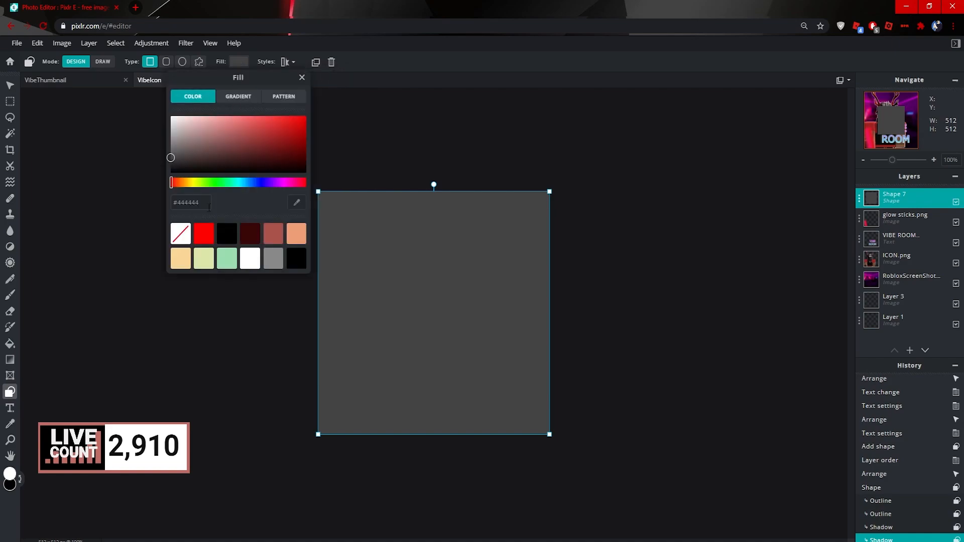
Remove the rectangle's fill and give it a thin white outline as a frame around the icon.
left_click(181, 235)
left_click(282, 62)
left_click(326, 100)
left_click_drag(242, 153, 247, 154)
left_click(335, 78)
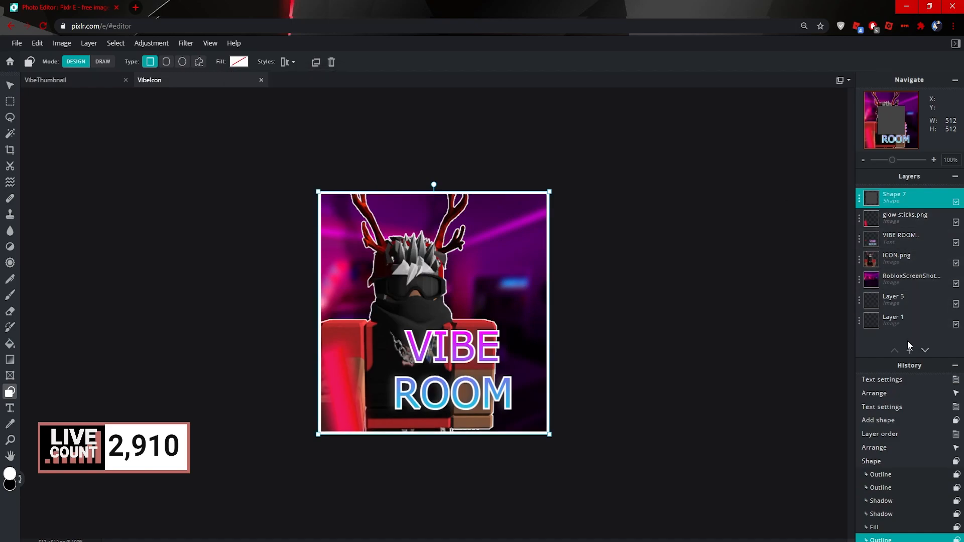
Add an empty layer above the frame shape and keep that layer selected.
left_click(946, 338)
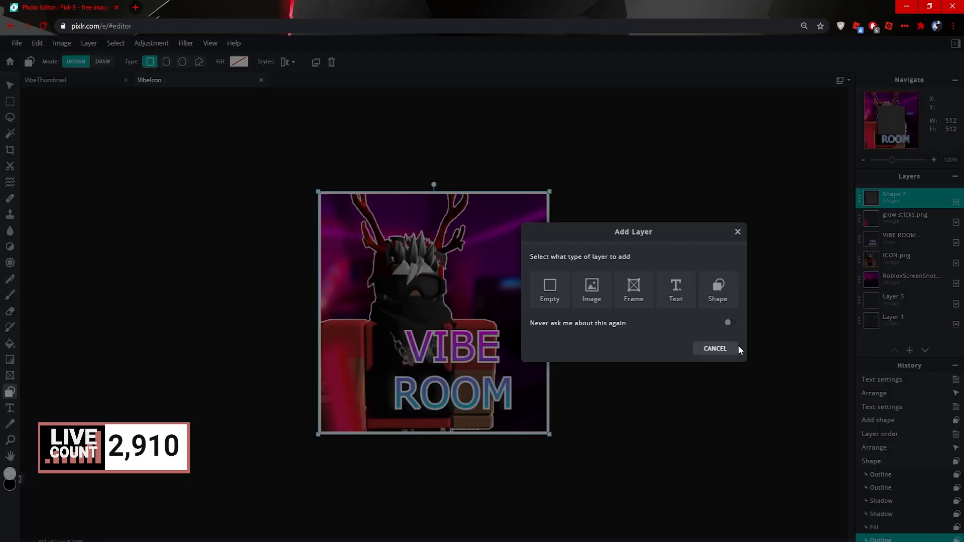
left_click(740, 348)
left_click(947, 340)
left_click(550, 289)
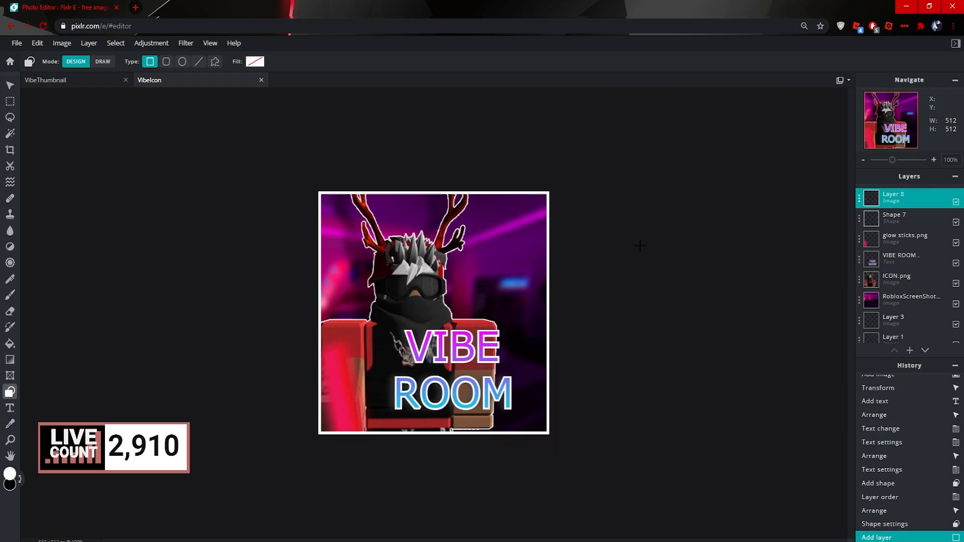
left_click(901, 218)
left_click(185, 43)
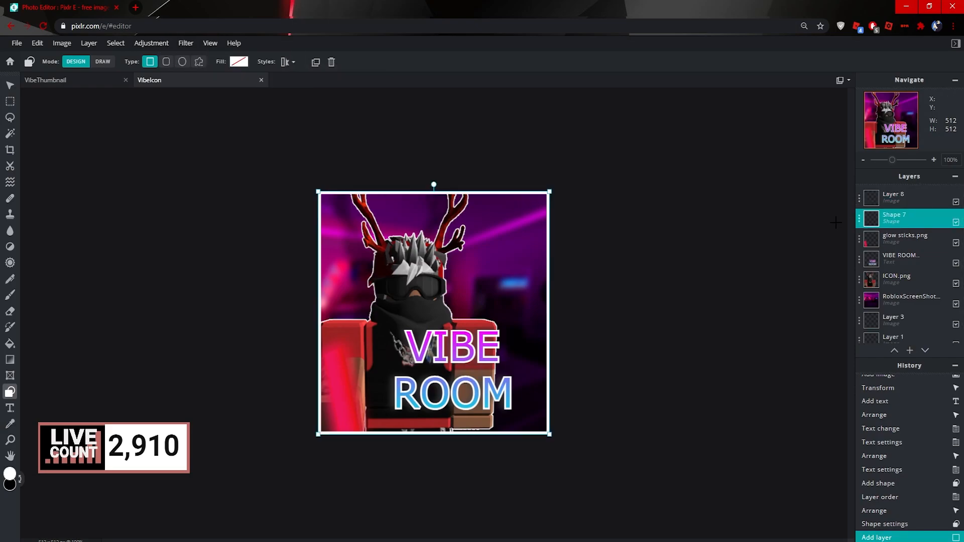
left_click(897, 198)
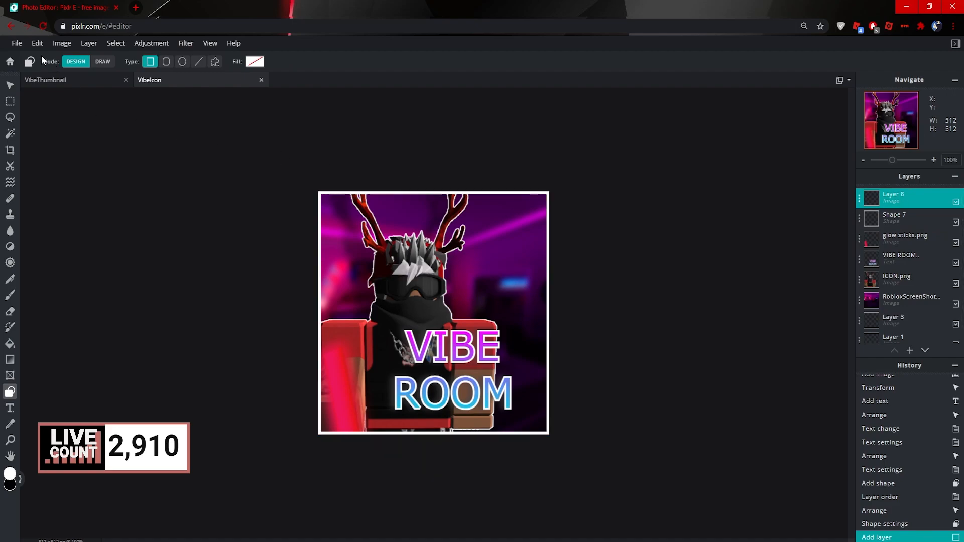
Download the icon as VibeIcon.jpg at 512x512 and high quality (90%), and close the save dialog.
left_click(17, 43)
left_click(25, 131)
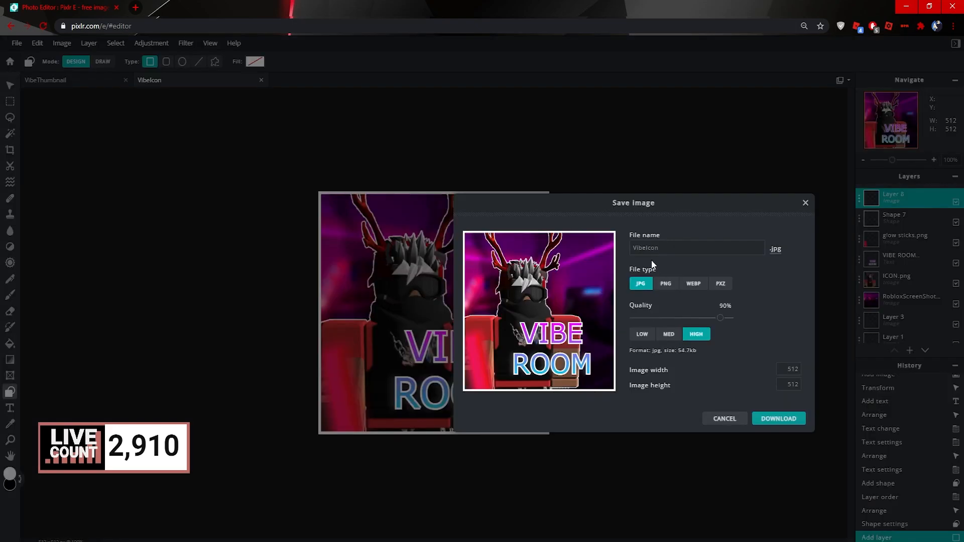
left_click(778, 420)
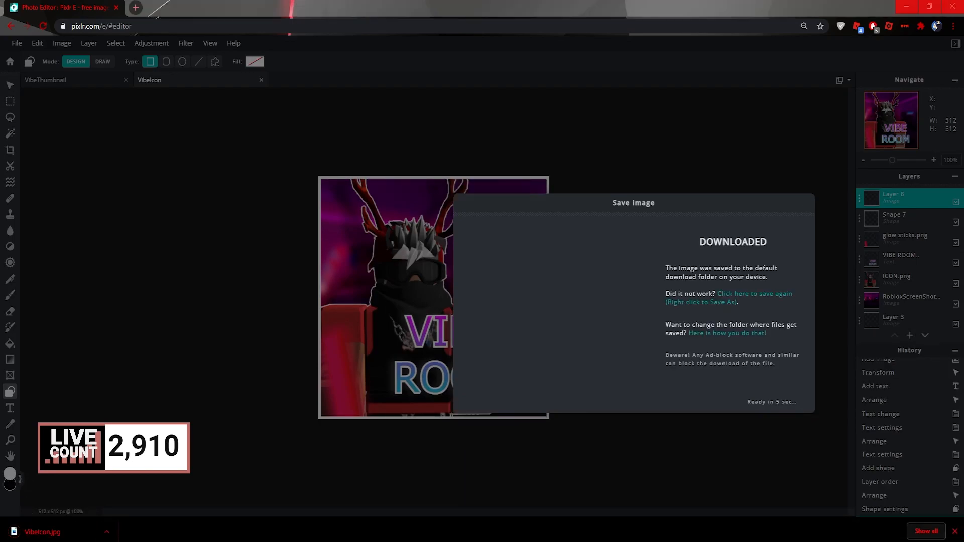
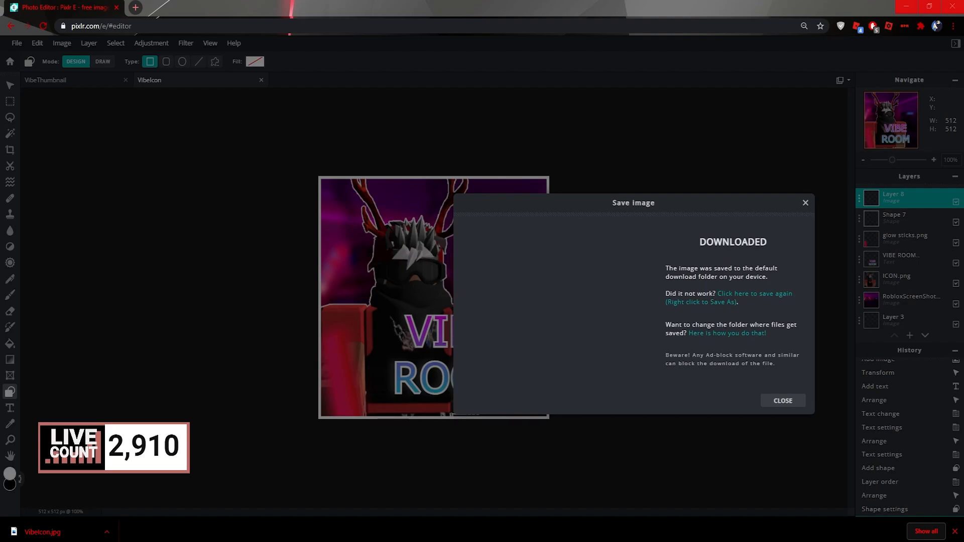
left_click_drag(60, 531, 963, 374)
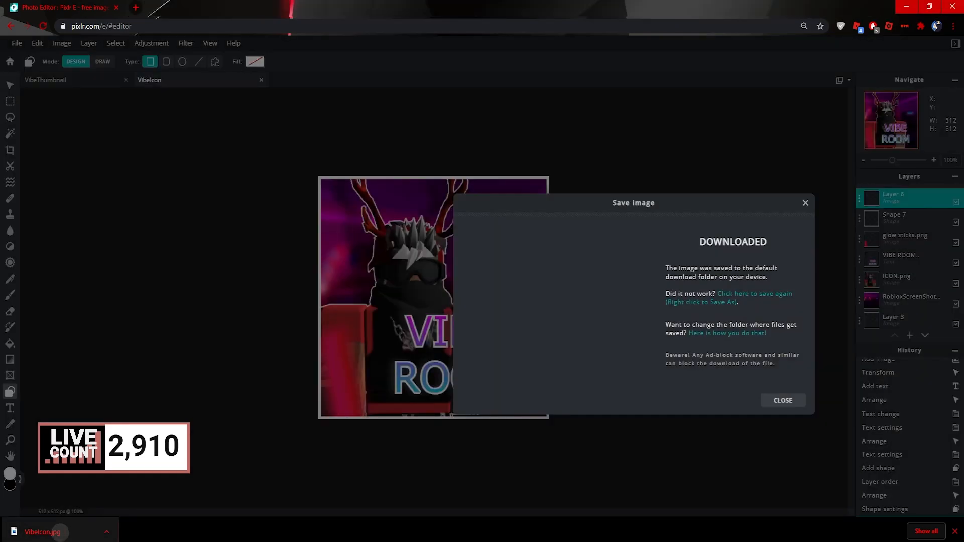
left_click(782, 402)
Hide the ICON.png character layer and the glow sticks.png layer.
left_click(902, 256)
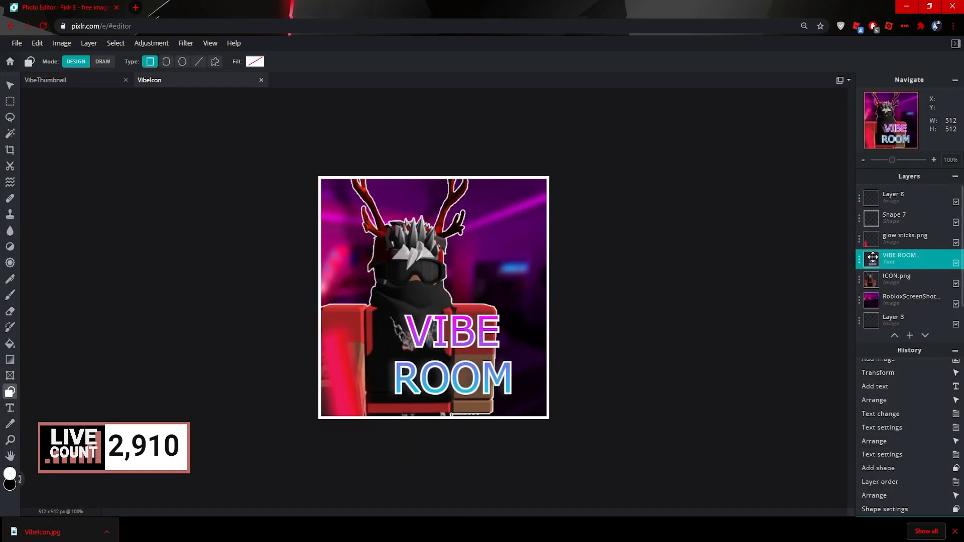
left_click(956, 284)
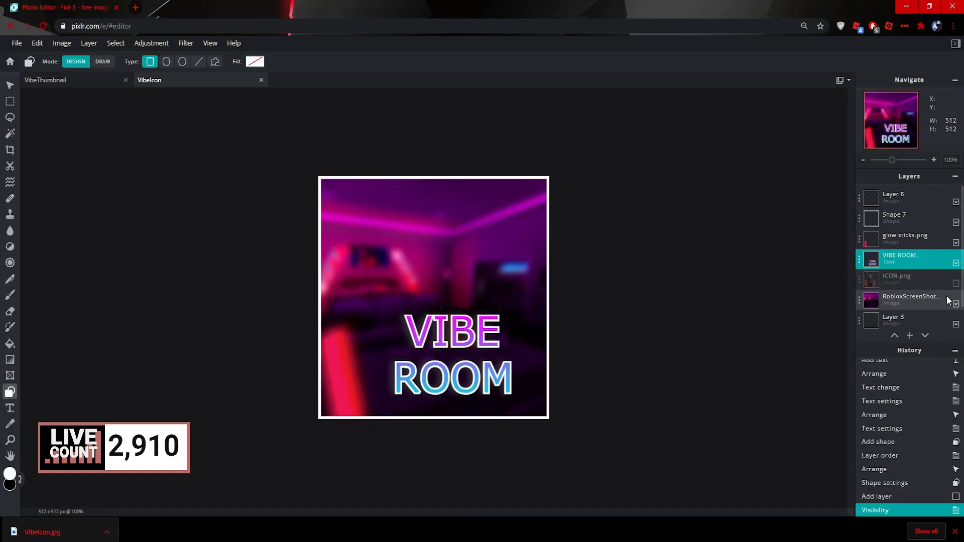
left_click(956, 243)
left_click(17, 44)
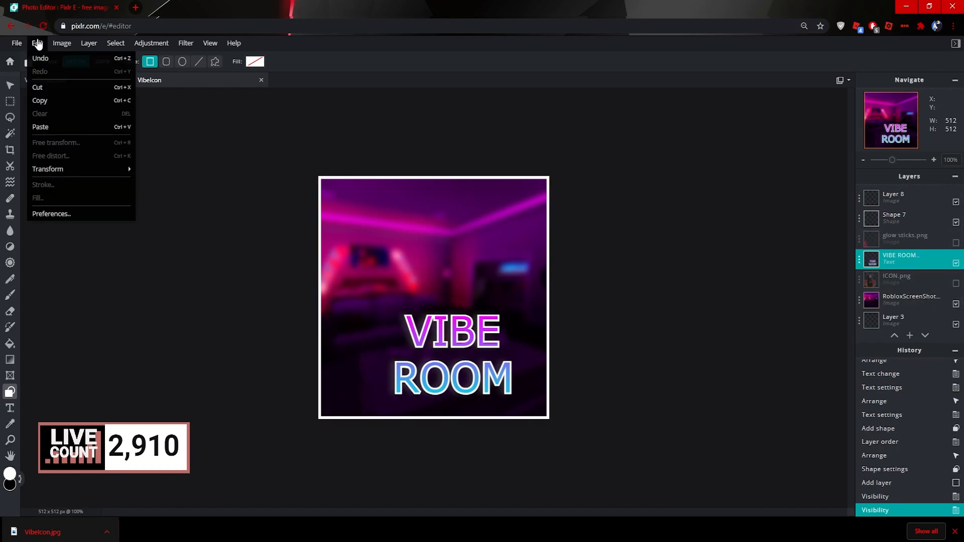
left_click(90, 44)
left_click(575, 142)
Move the frame shape layer below ICON.png, directly above the room screenshot layer.
left_click(913, 254)
key("v")
left_click_drag(497, 332, 471, 328)
left_click(922, 261)
left_click_drag(899, 219, 900, 268)
Center the VIBE ROOM text on the canvas at X 43, Y 150 and dismiss the browser's download bar.
left_click(899, 243)
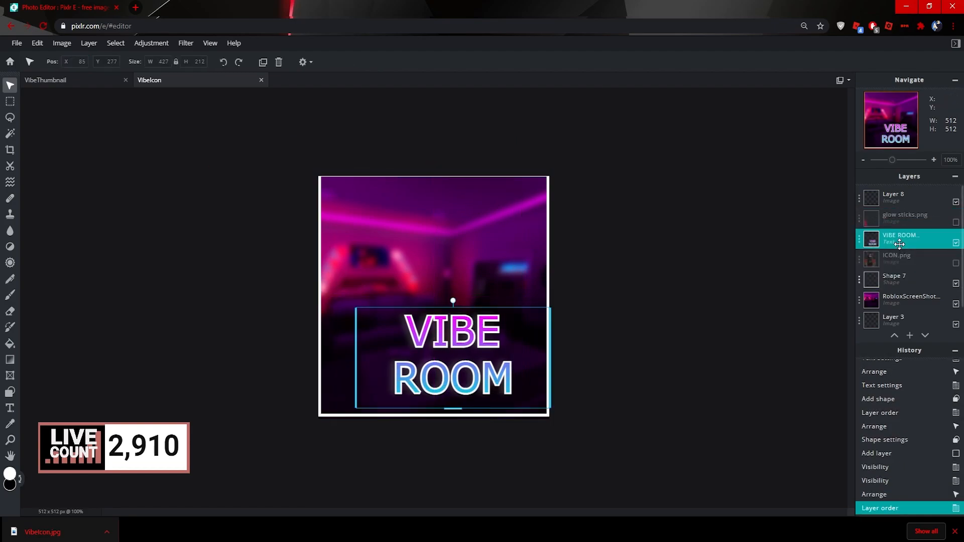
left_click_drag(476, 351, 457, 291)
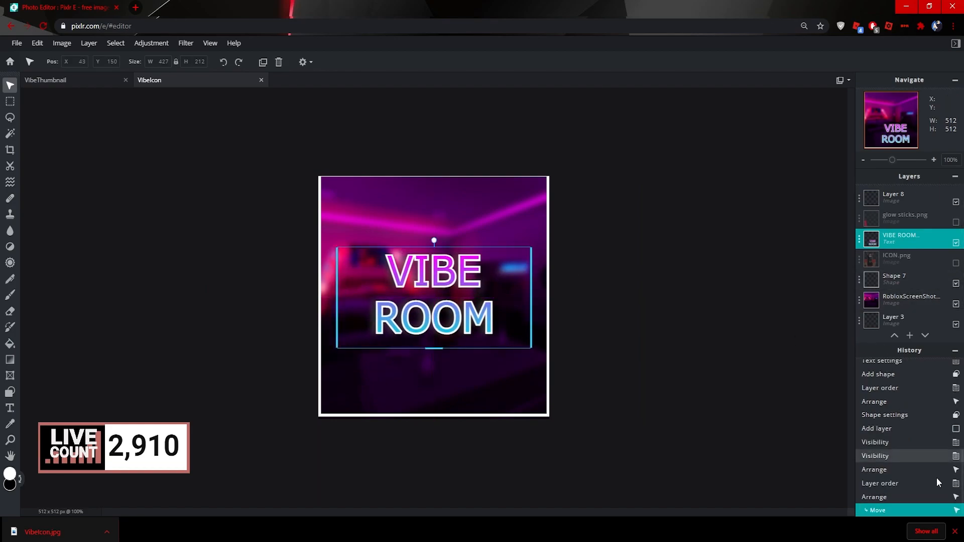
left_click(952, 531)
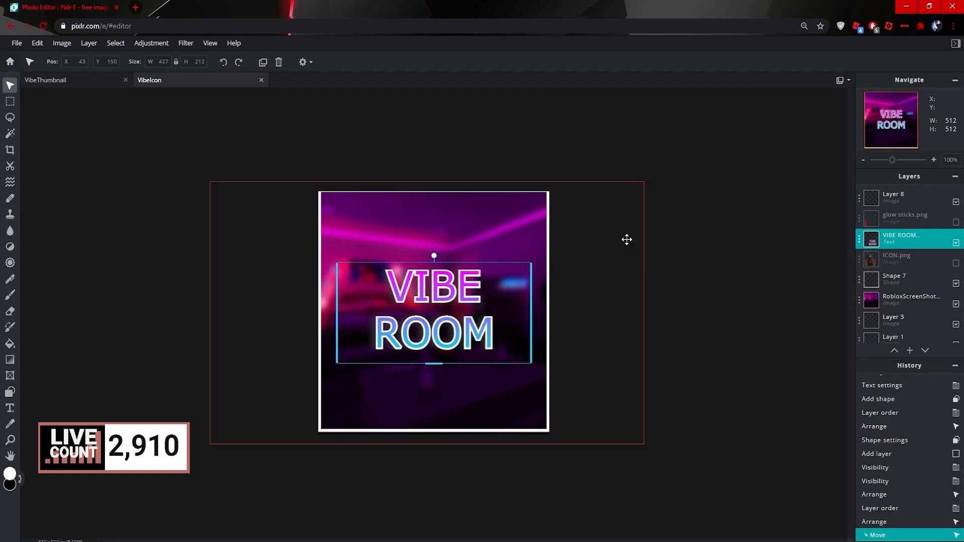
Realign the white frame shape with the canvas edges at X 0, Y 0.
left_click(899, 199)
left_click(901, 271)
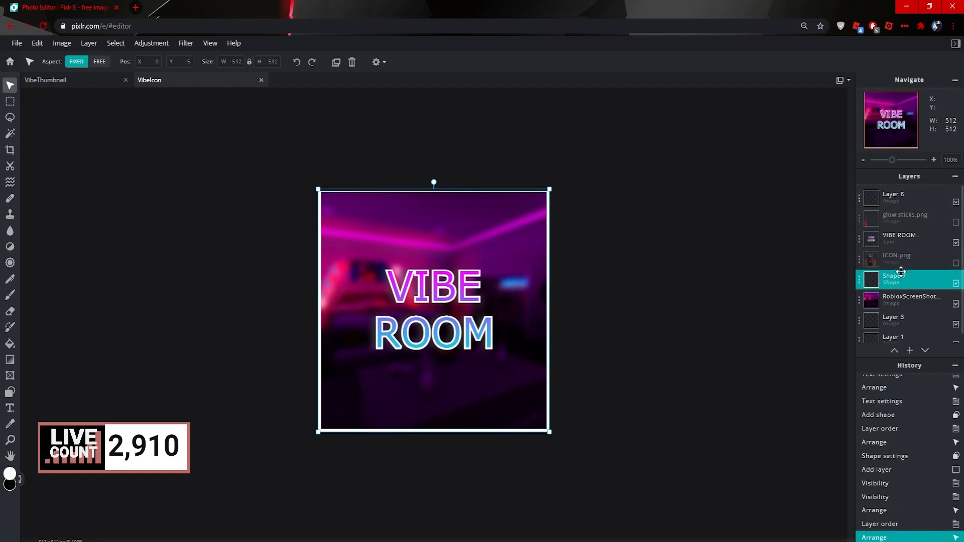
left_click_drag(549, 194, 544, 203)
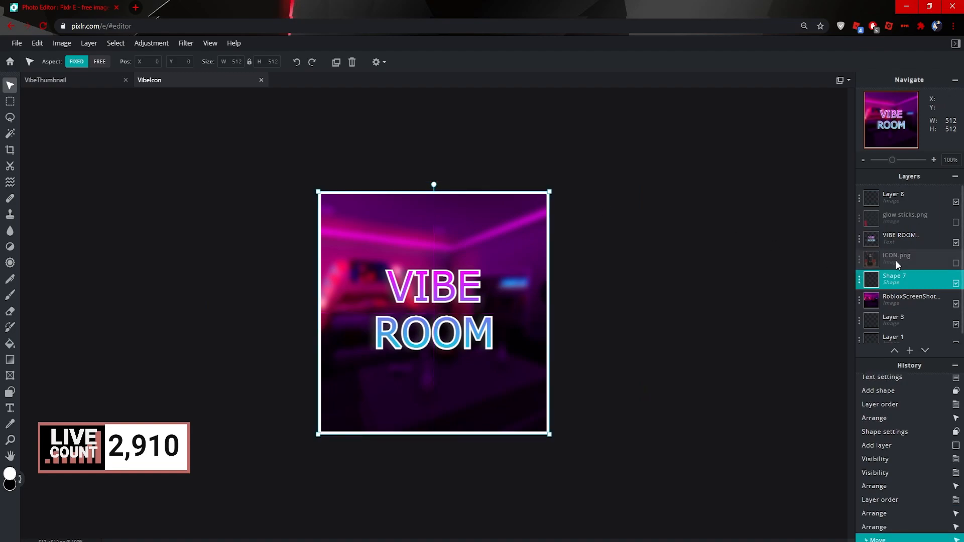
Download the title-only icon as a high-quality 512x512 JPG named VibeIcon2.jpg and dismiss the save confirmation.
left_click(907, 235)
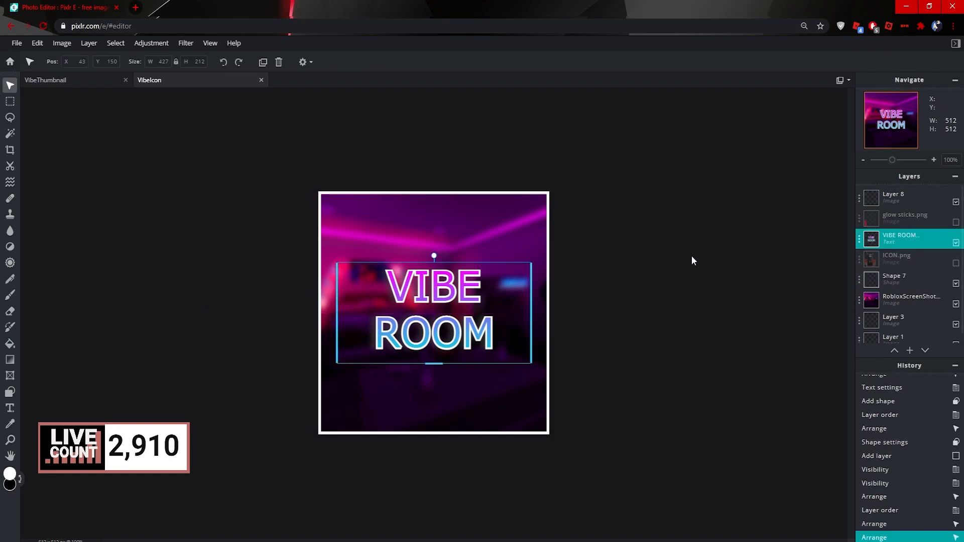
left_click(708, 261)
left_click(17, 43)
left_click(29, 126)
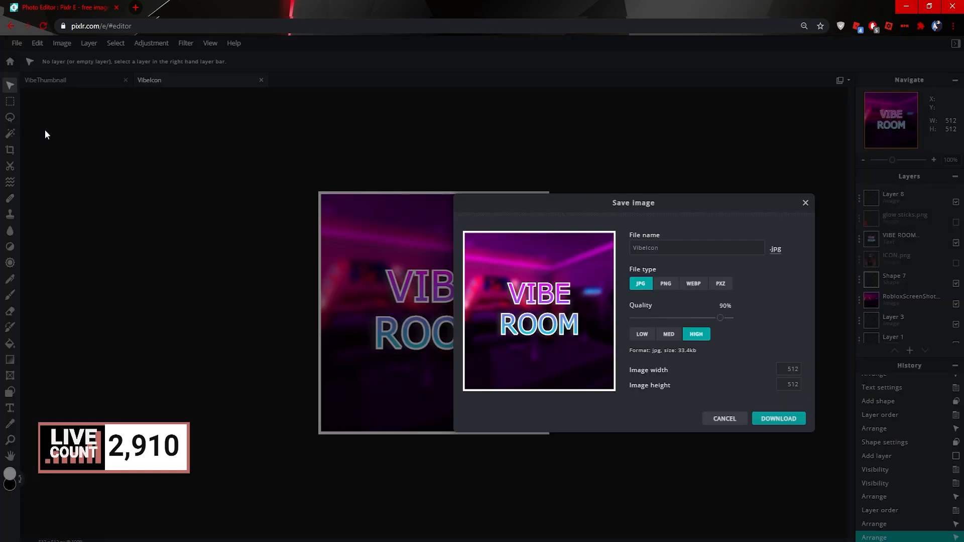
left_click(785, 419)
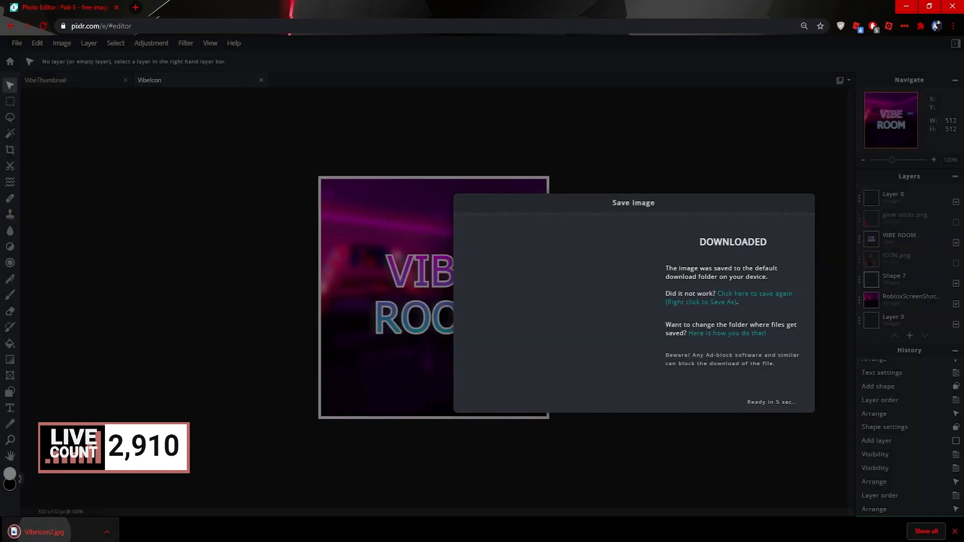
left_click(47, 532)
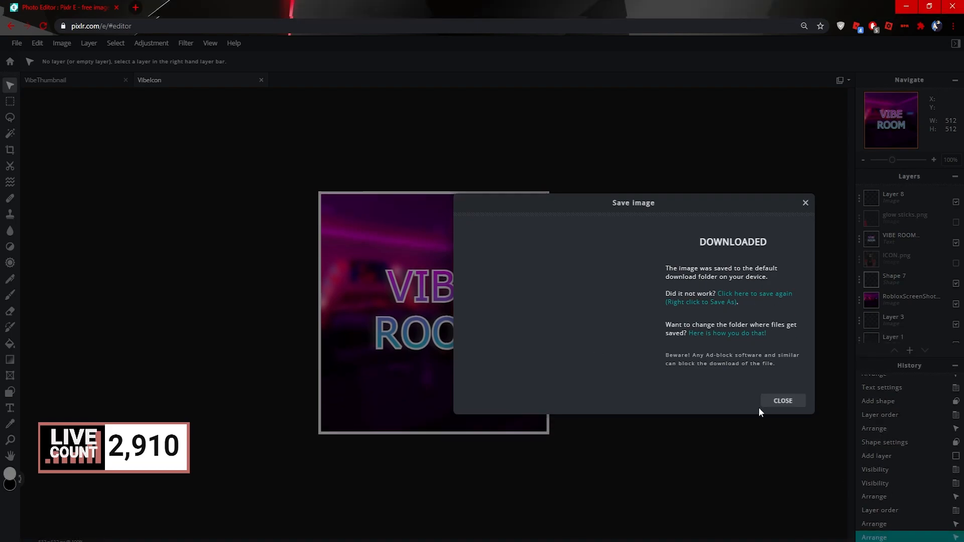
left_click(776, 403)
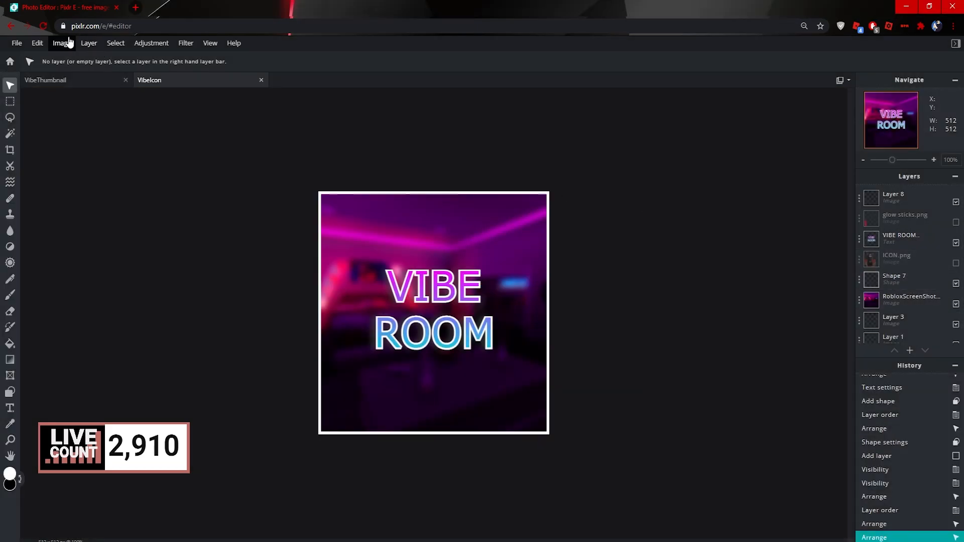
Add vibeguy.png as an image layer, scale it down, and place the character slightly right of the canvas centre.
left_click(54, 44)
mouse_move(89, 44)
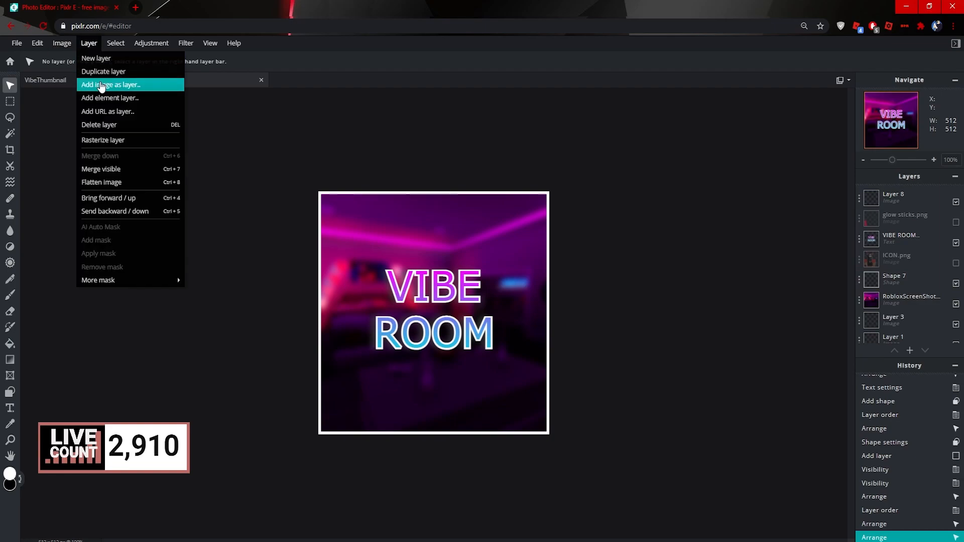
left_click(101, 81)
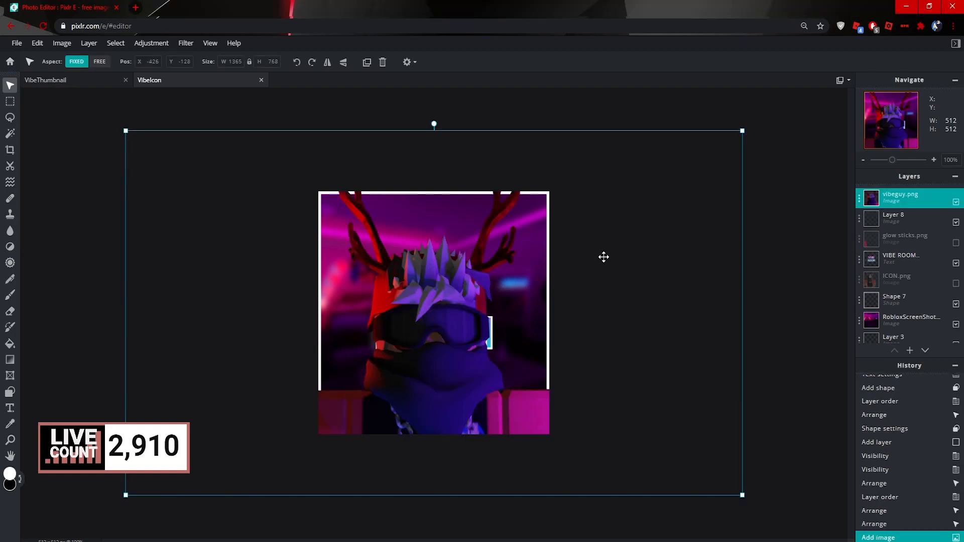
left_click_drag(742, 130, 527, 282)
left_click_drag(348, 375, 426, 319)
mouse_move(605, 204)
left_mouse_down("shift")
mouse_move(586, 185)
mouse_move(603, 168)
mouse_move(632, 196)
mouse_move(608, 198)
left_mouse_up("shift")
left_click_drag(445, 313, 478, 313)
Move the VIBE ROOM text layer above vibeguy.png and place the title in the canvas's upper-right area at X 155, Y 9.
left_click_drag(903, 265, 901, 197)
left_click_drag(461, 296, 508, 227)
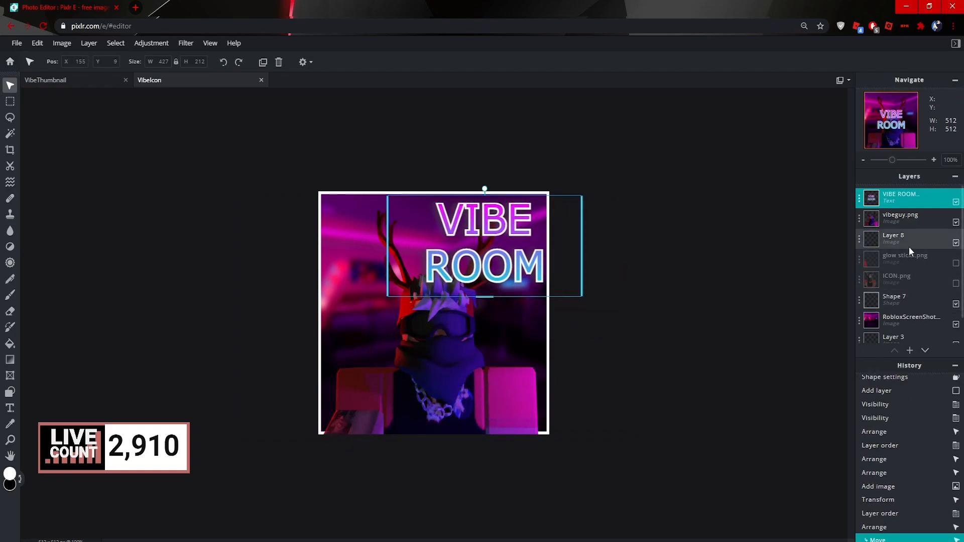
Reorder the white frame shape layer so it sits directly below Layer 8, behind the vibeguy.png character.
left_click_drag(910, 320, 910, 217)
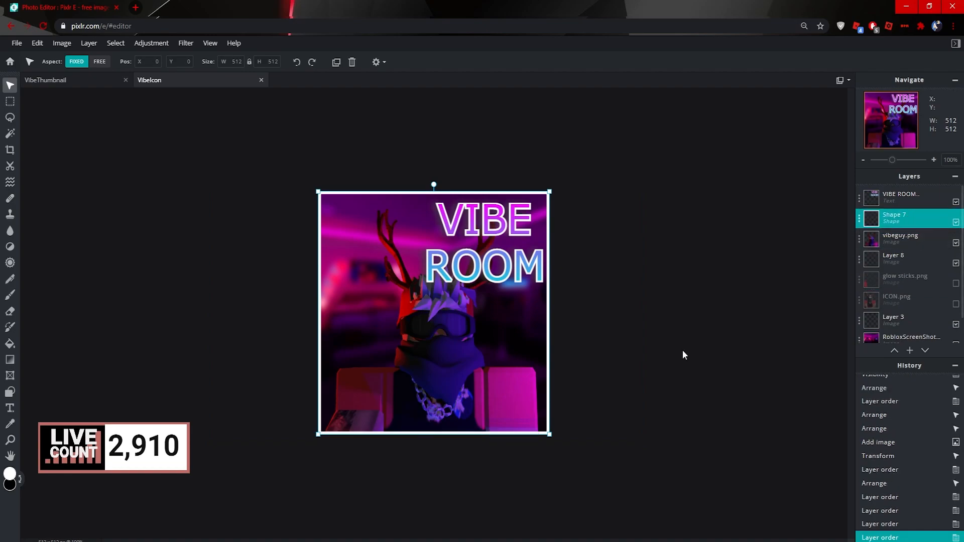
left_click(899, 238)
mouse_move(444, 345)
left_mouse_down()
mouse_move(417, 343)
mouse_move(436, 342)
left_mouse_up()
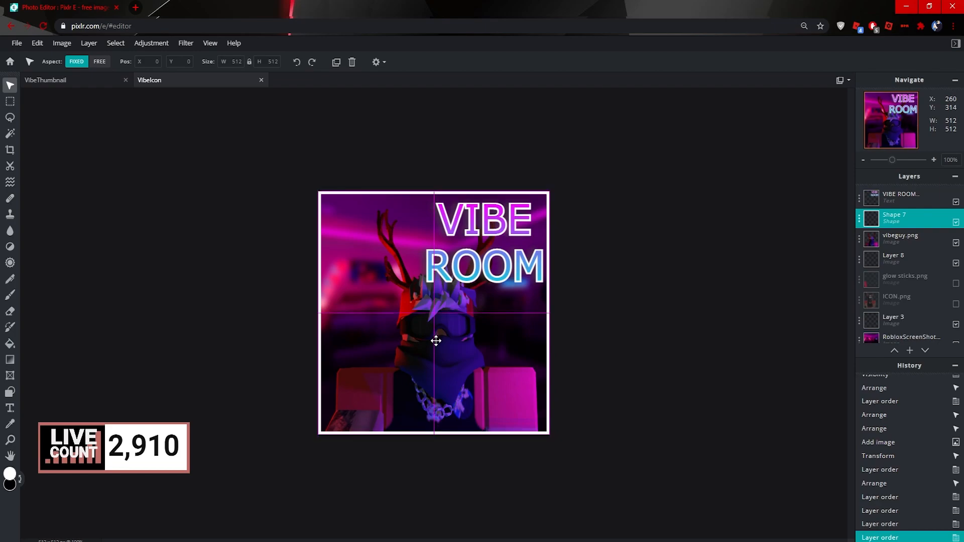
left_click_drag(902, 219, 904, 261)
Enlarge the vibeguy.png layer to 929 x 536 and position it at X -196, Y -24.
left_click(905, 224)
mouse_move(432, 341)
left_mouse_down()
mouse_move(398, 345)
mouse_move(425, 342)
left_mouse_up()
left_click_drag(629, 192, 653, 140, "shift")
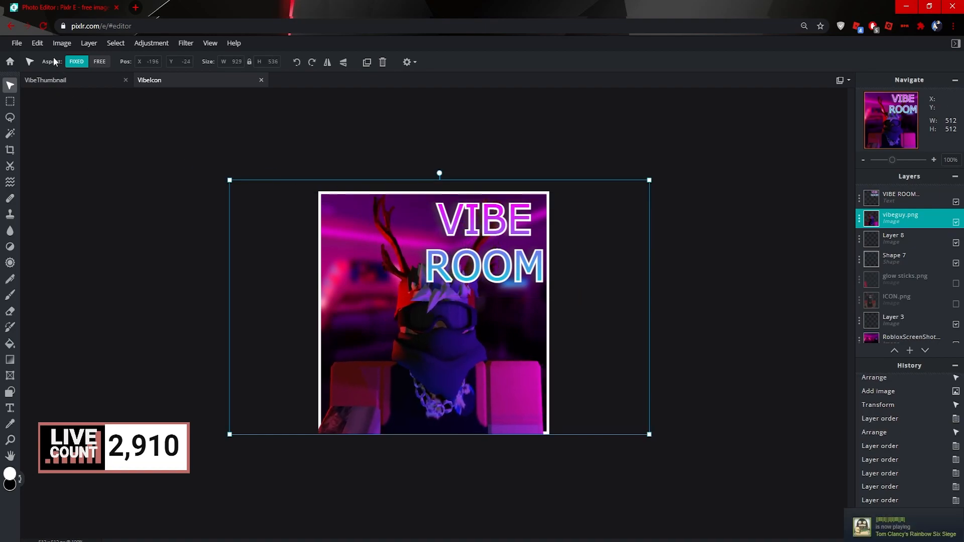
Show the glow sticks.png layer and shift the vibeguy.png layer down to Y -12.
left_click(87, 44)
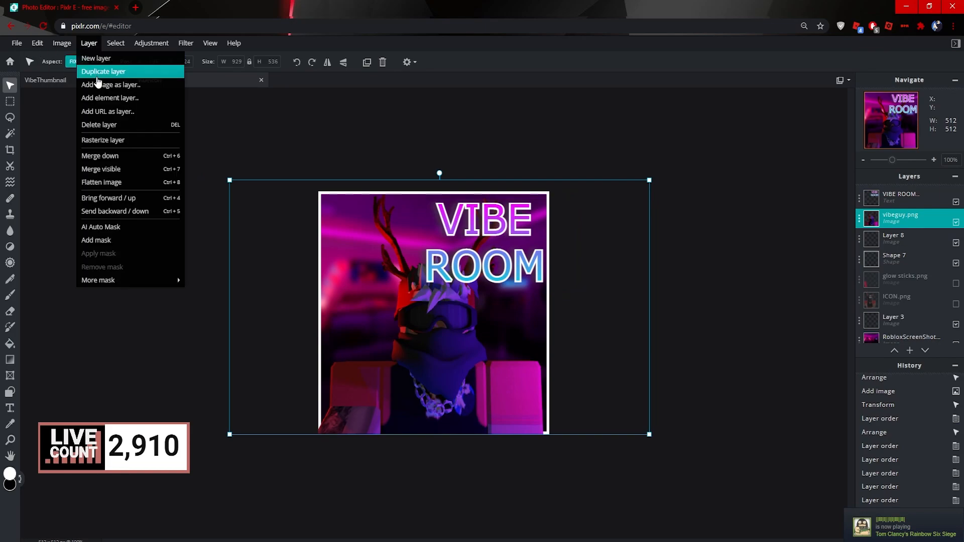
left_click(956, 283)
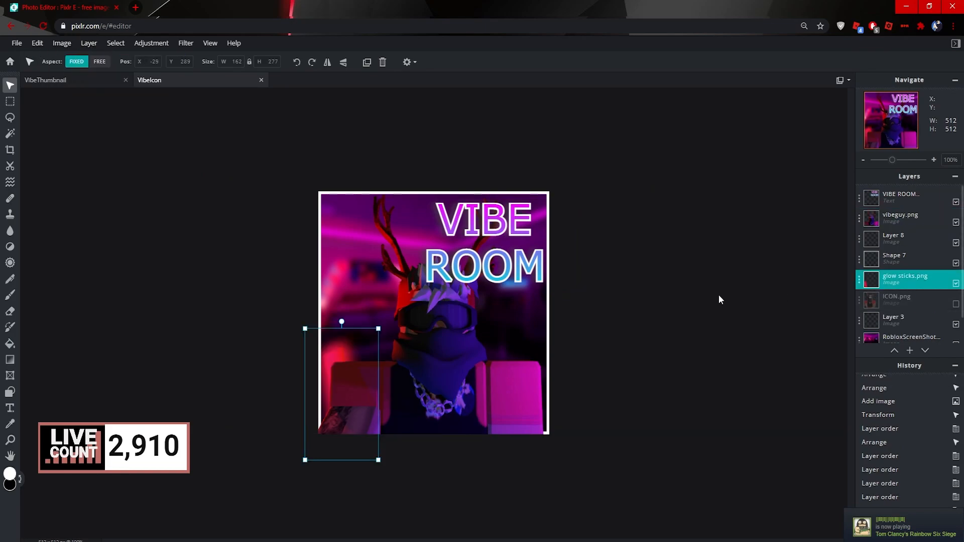
mouse_move(345, 353)
left_mouse_down()
mouse_move(343, 344)
mouse_move(344, 357)
left_mouse_up()
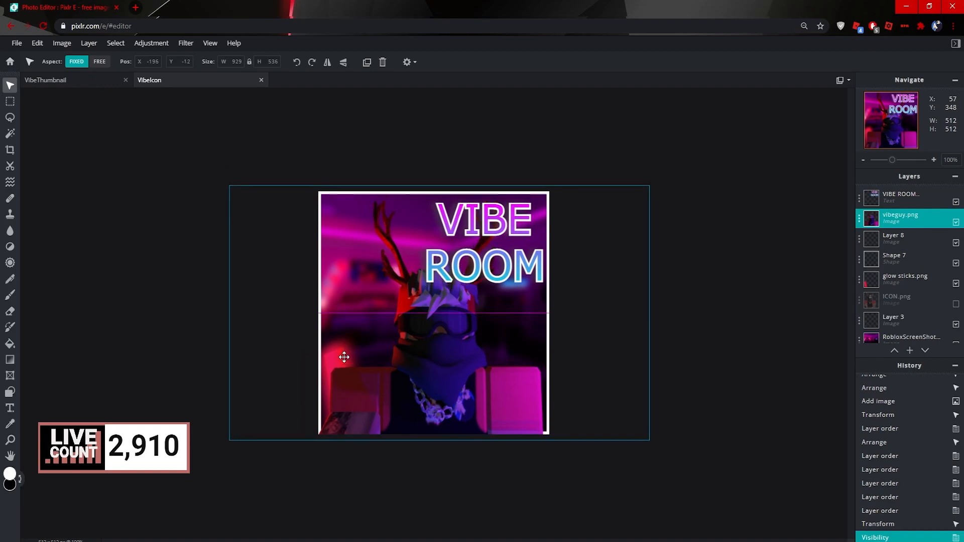
Try the glow sticks.png layer above vibeguy.png, rotated across the canvas's lower-left corner, and hide it again.
left_click(896, 280)
left_click_drag(904, 279, 904, 219)
mouse_move(343, 371)
left_mouse_down()
mouse_move(350, 383)
mouse_move(338, 385)
mouse_move(327, 367)
mouse_move(355, 370)
left_mouse_up()
left_click(355, 371)
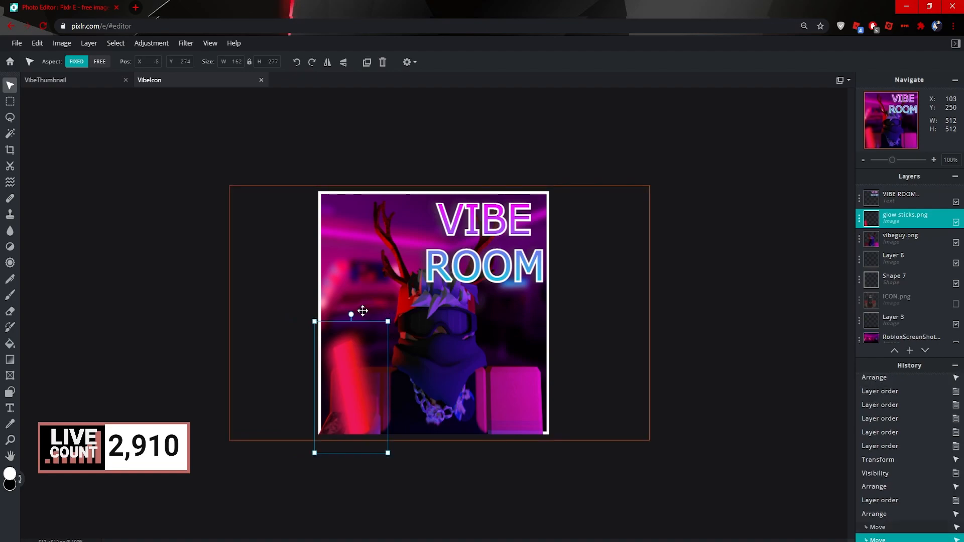
left_click_drag(355, 314, 437, 445)
left_click_drag(345, 373, 362, 433)
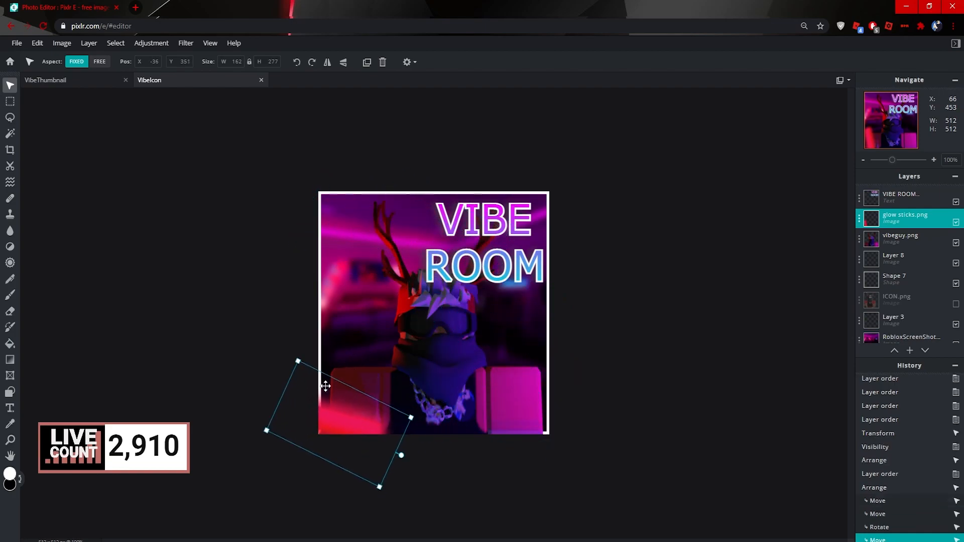
left_click(955, 223)
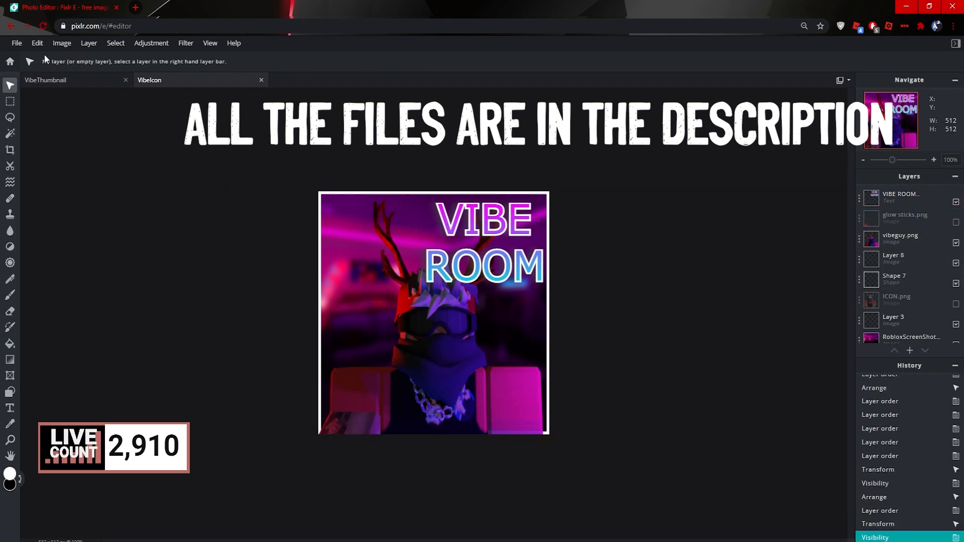
Download the icon with the tinted character as a high-quality 512x512 JPG named VibeIcon3.jpg.
left_click(16, 43)
left_click(31, 126)
left_click(667, 247)
type("3")
left_click(778, 419)
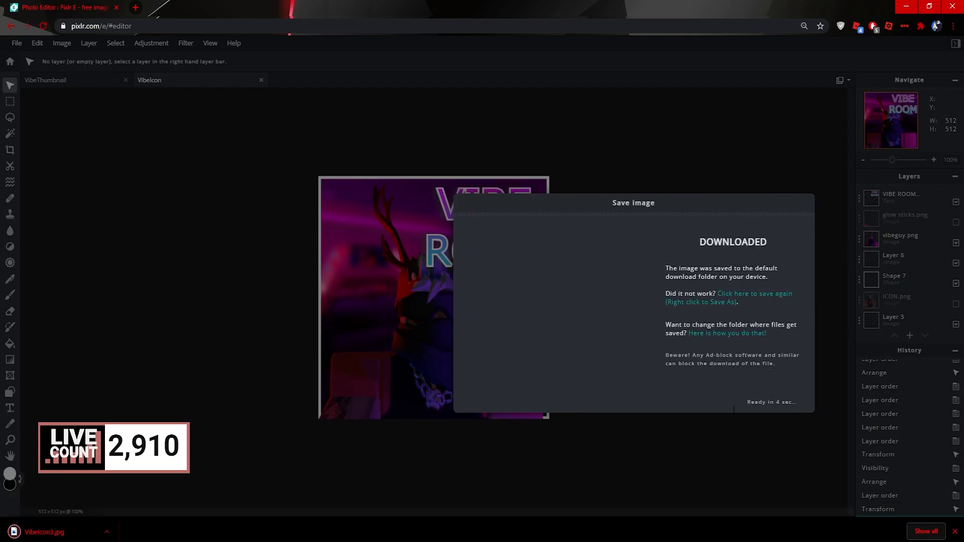
left_click_drag(79, 533, 963, 452)
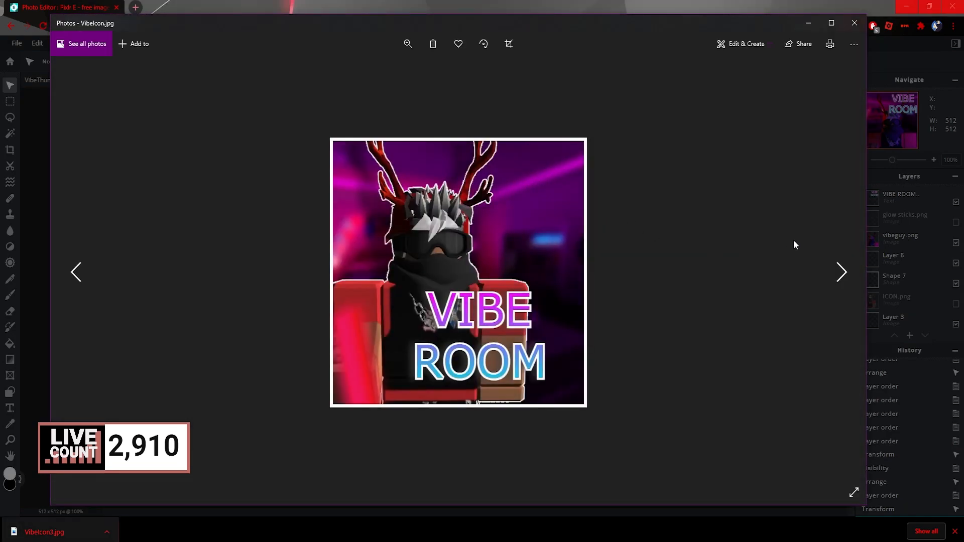
Compare the saved VibeIcon and VibeThumbnail images in Photos, close the viewer, and dismiss the save confirmation.
left_click(821, 258)
left_click(85, 279)
left_click(841, 272)
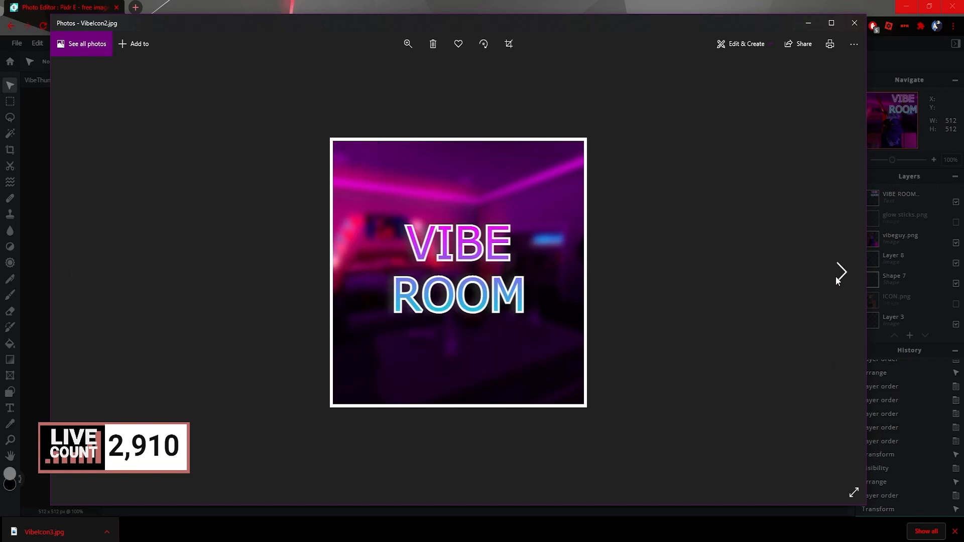
left_click(838, 279)
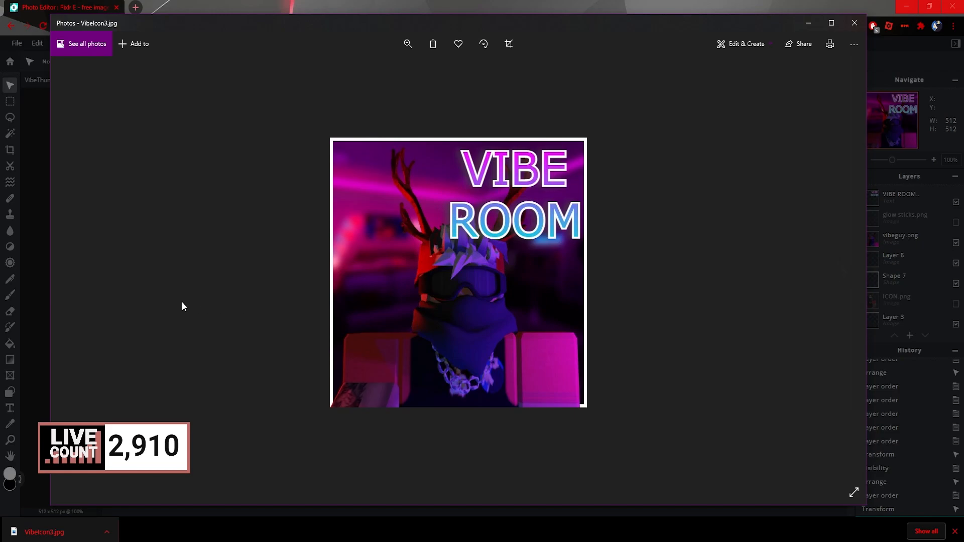
left_click(74, 270)
left_click(76, 271)
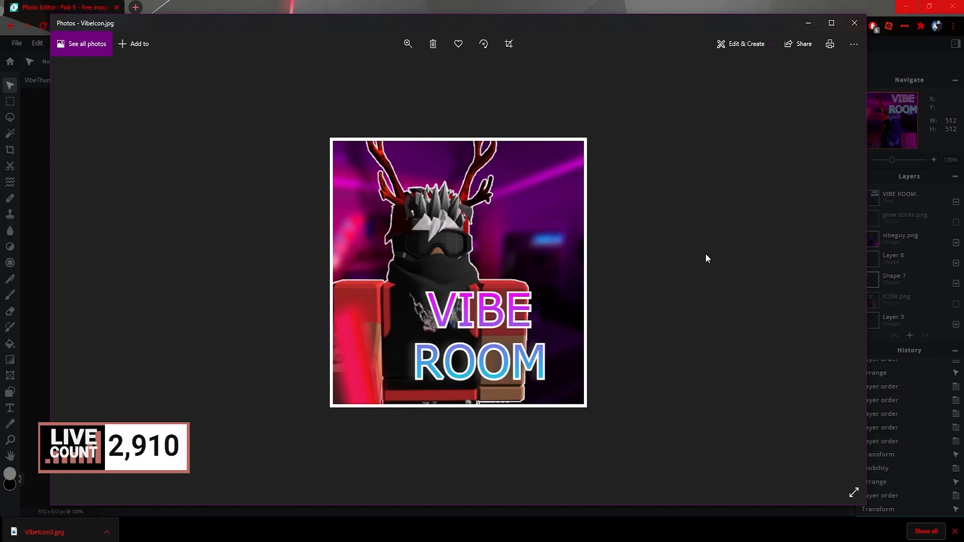
left_click(841, 273)
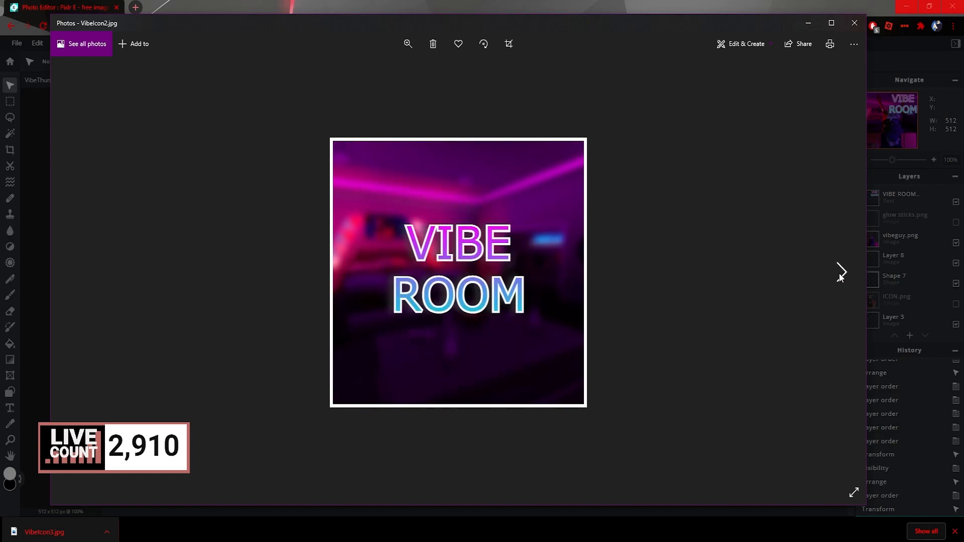
left_click(839, 273)
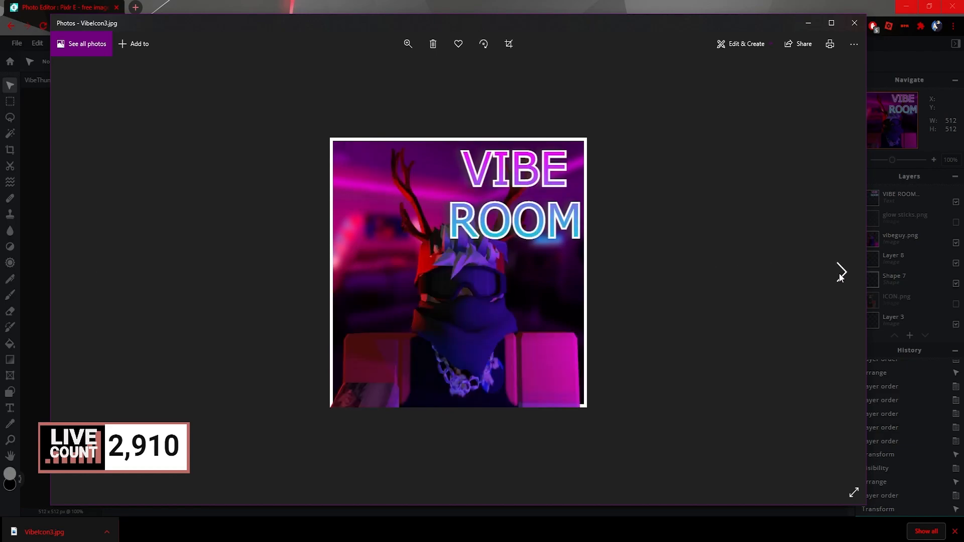
left_click(840, 272)
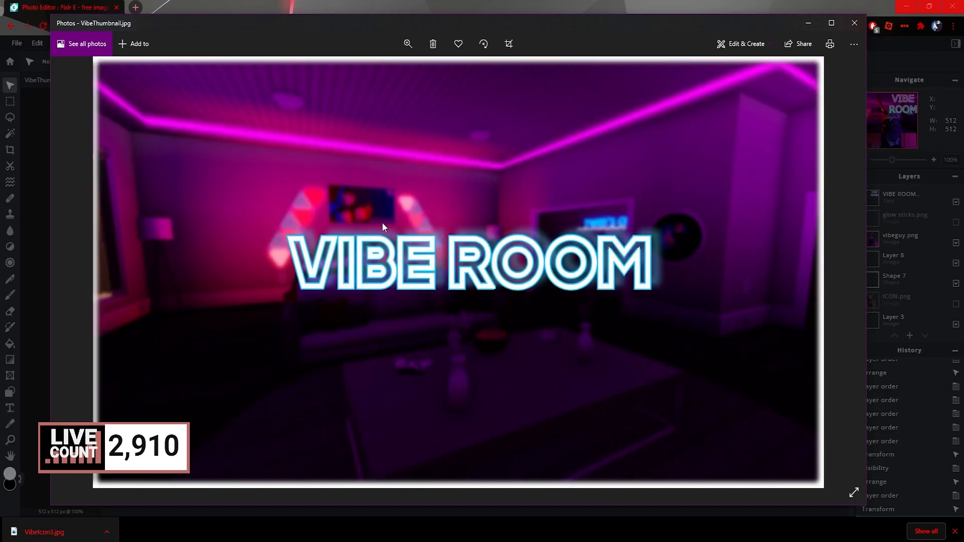
left_click(841, 273)
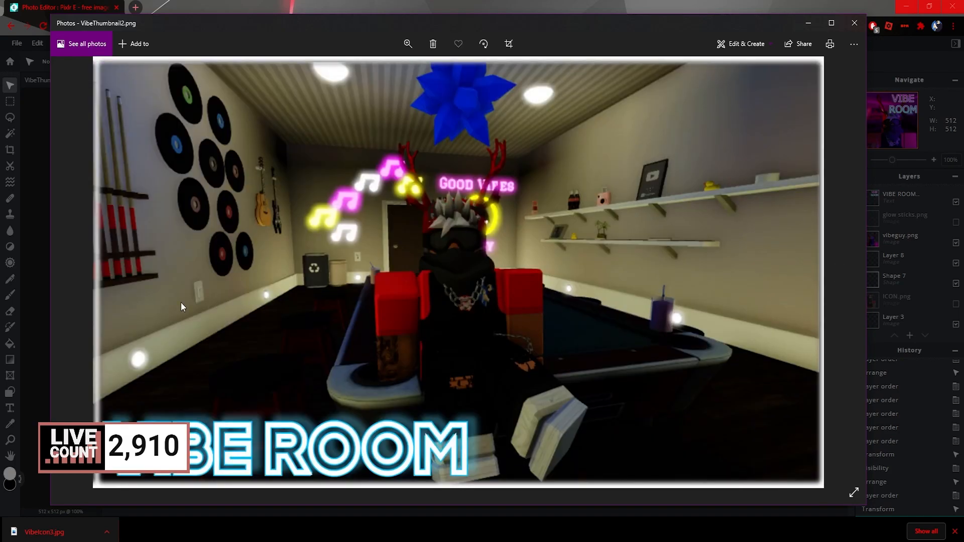
left_click(76, 272)
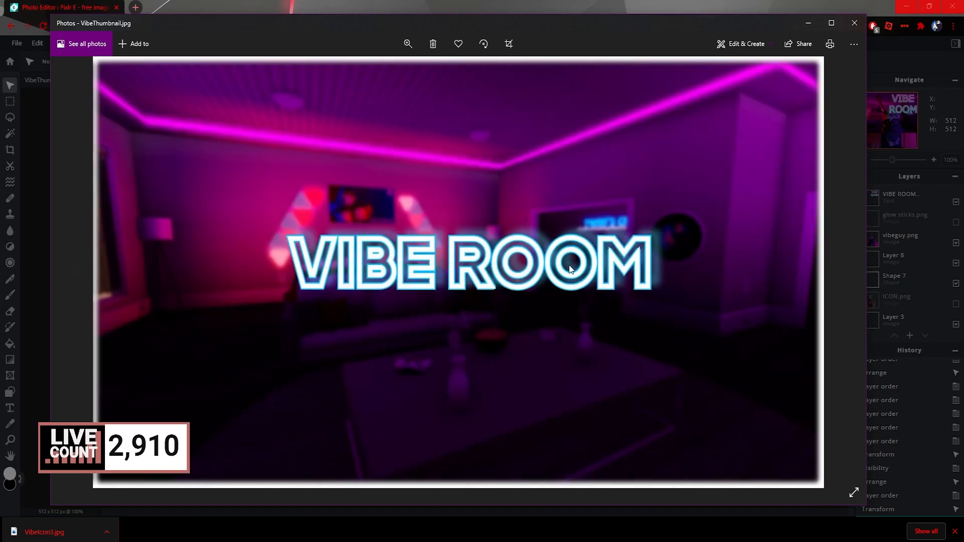
left_click(79, 276)
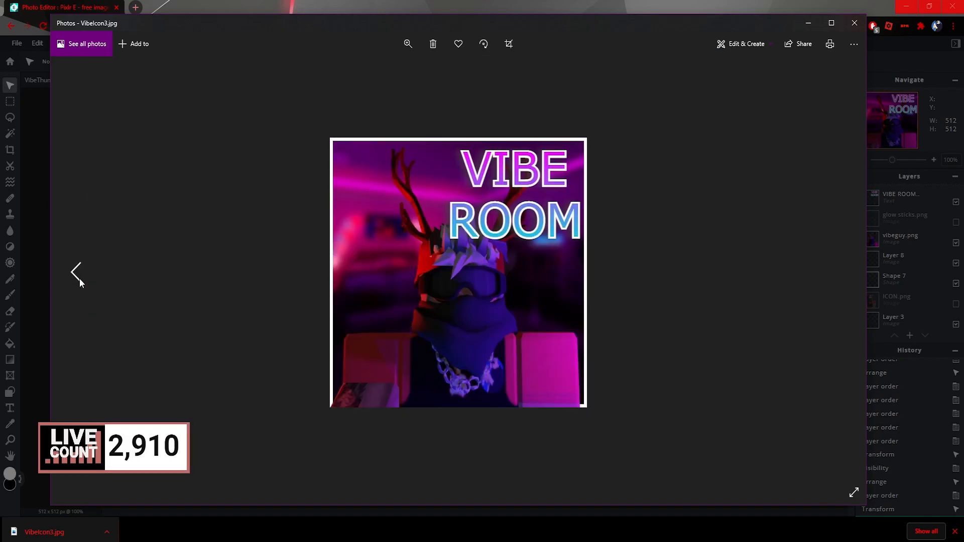
left_click(78, 278)
left_click(65, 264)
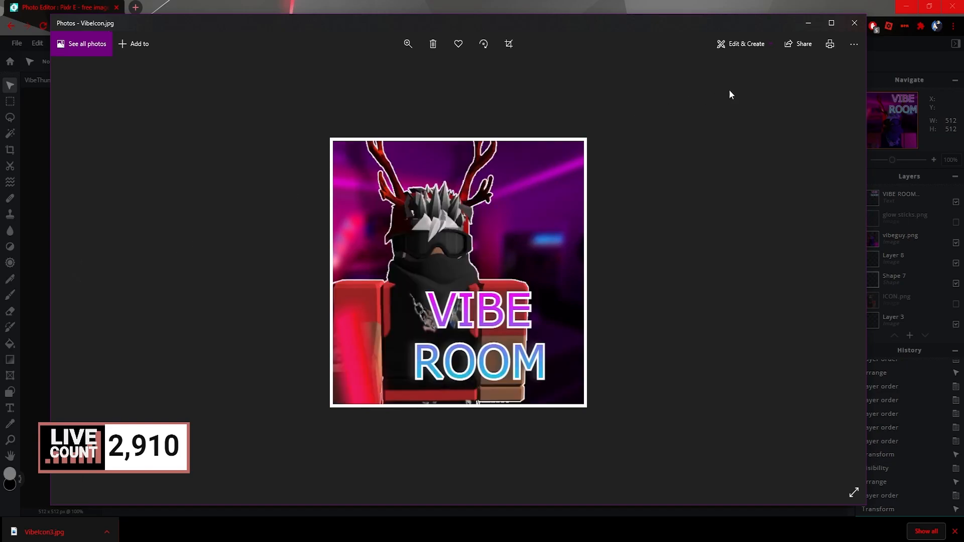
left_click(854, 22)
left_click(787, 401)
Apply a white Outer glow to the vibeguy.png layer with size 4 px, feather 50% and opacity 100%.
left_click(908, 236)
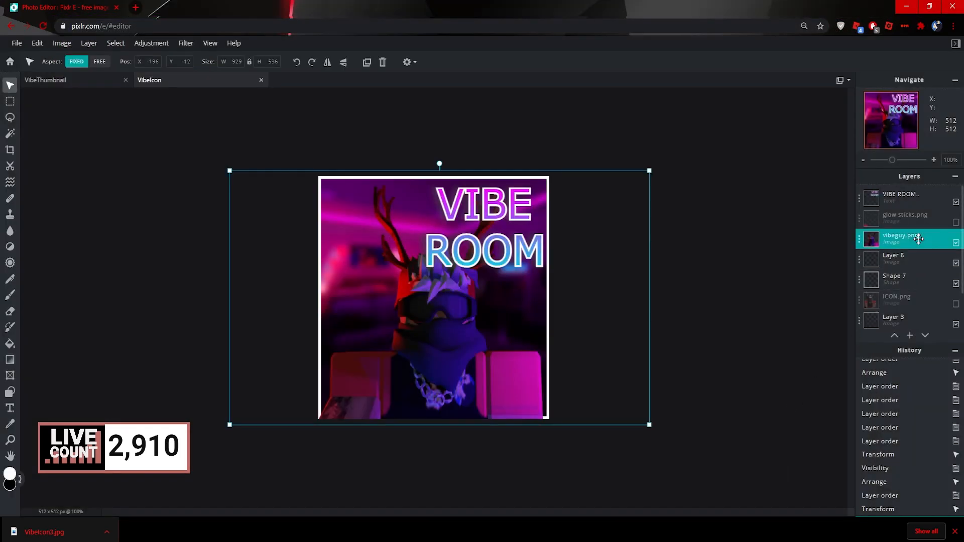
left_click(140, 44)
mouse_move(186, 43)
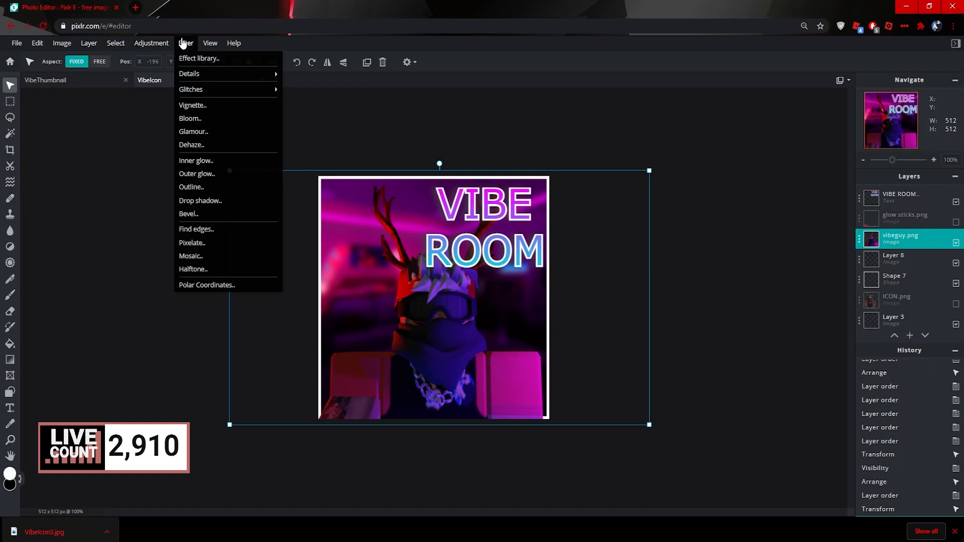
left_click(213, 174)
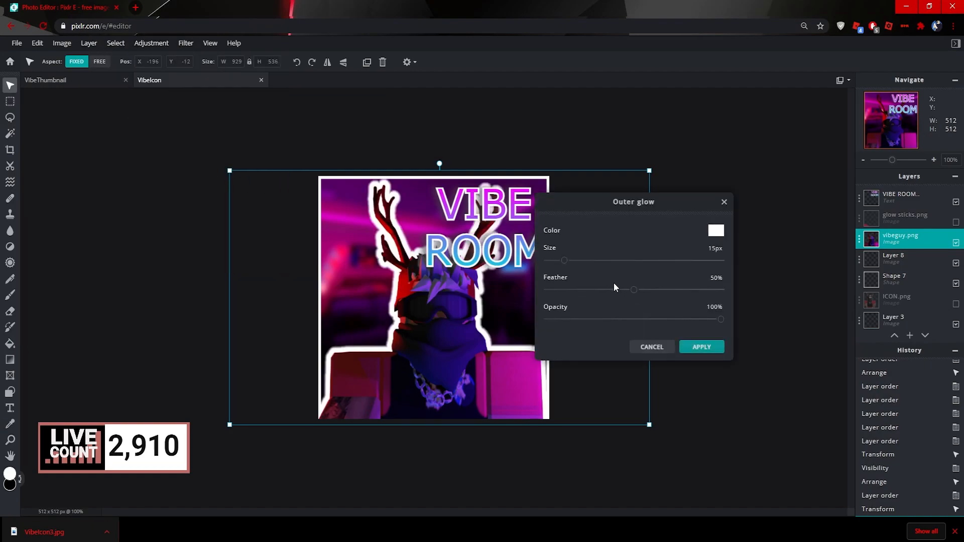
left_click_drag(574, 262, 551, 263)
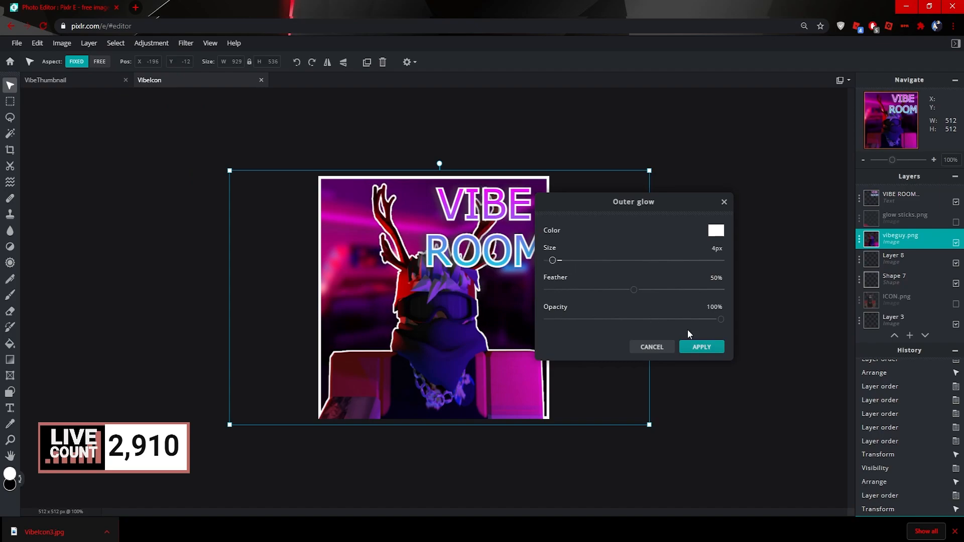
left_click(695, 347)
Download the outlined-character icon as a high-quality 512x512 JPG named VibeIcon4.jpg and dismiss the download bar and save confirmation.
left_click(15, 44)
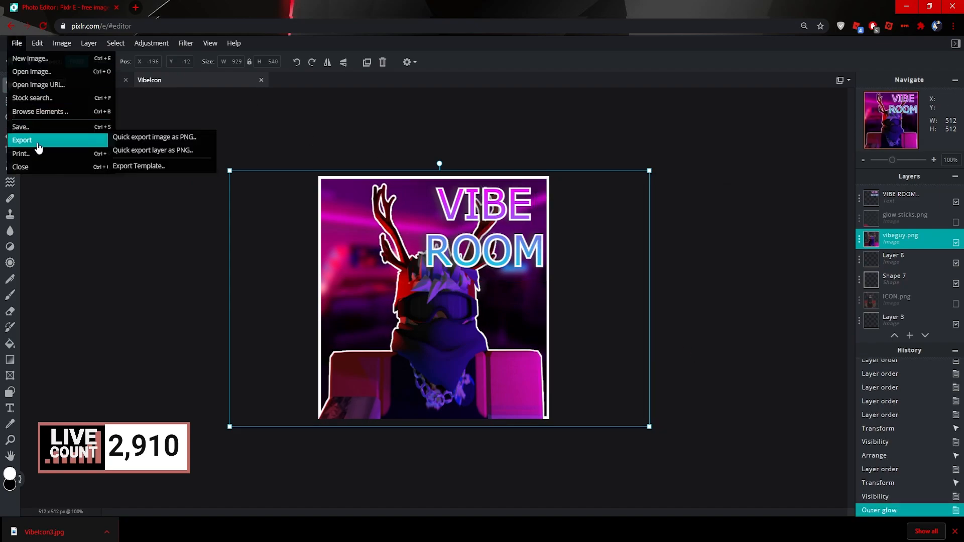
left_click(32, 129)
left_click(676, 235)
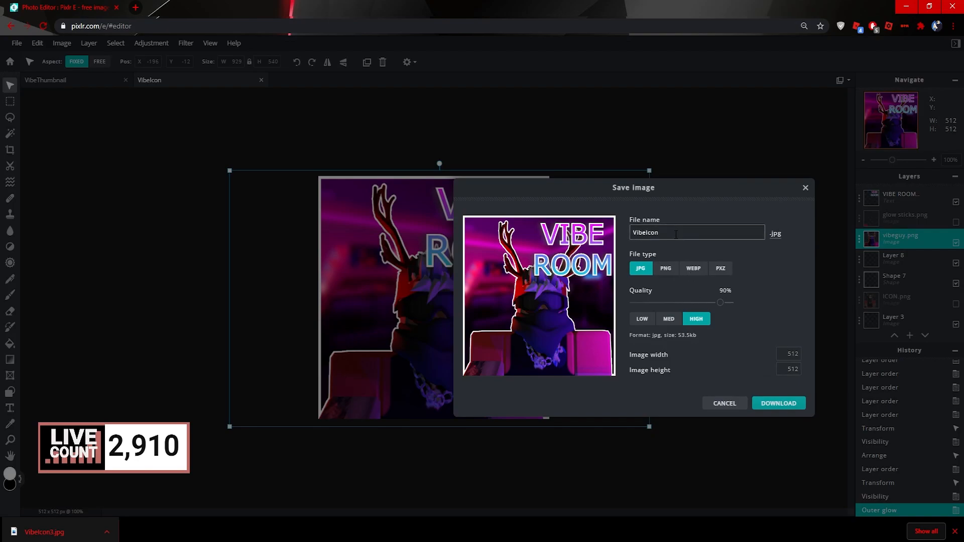
left_click(776, 404)
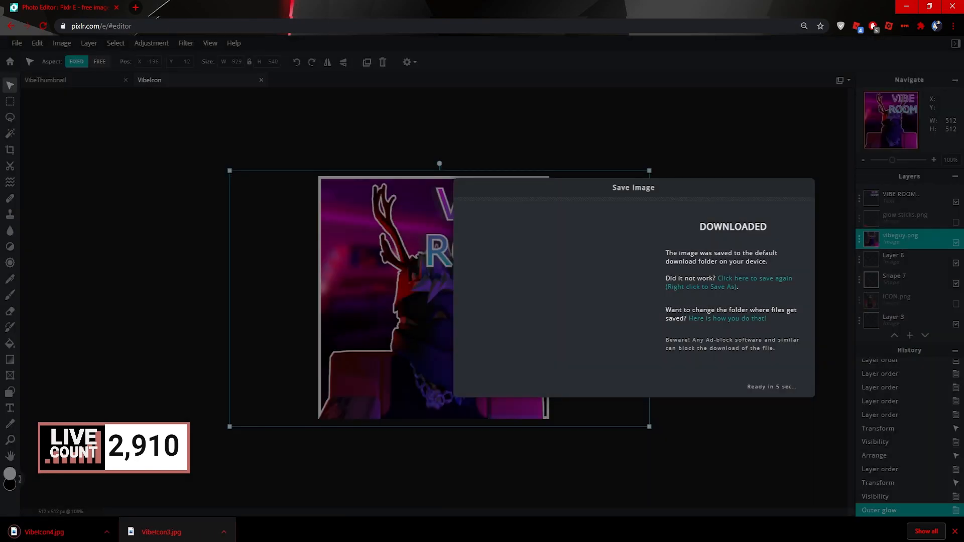
left_click(955, 531)
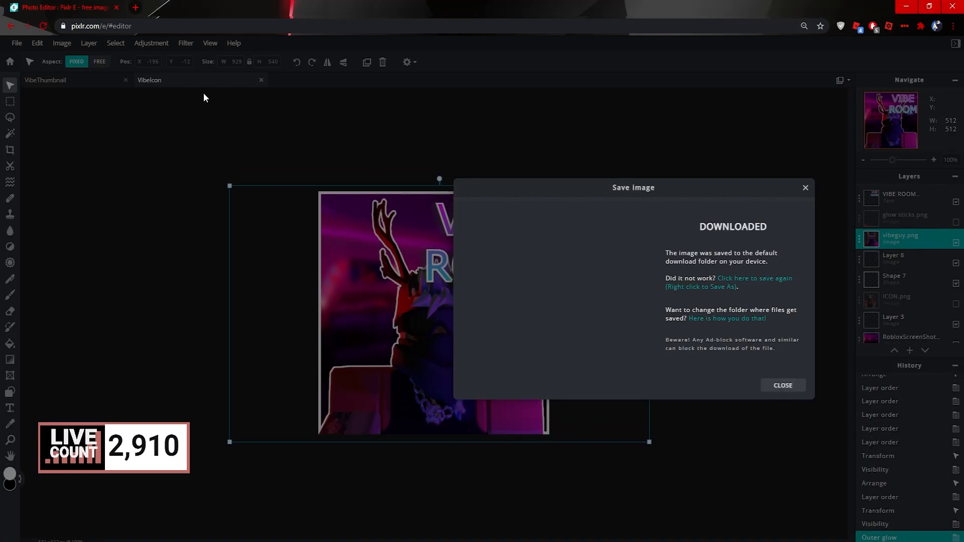
left_click(784, 385)
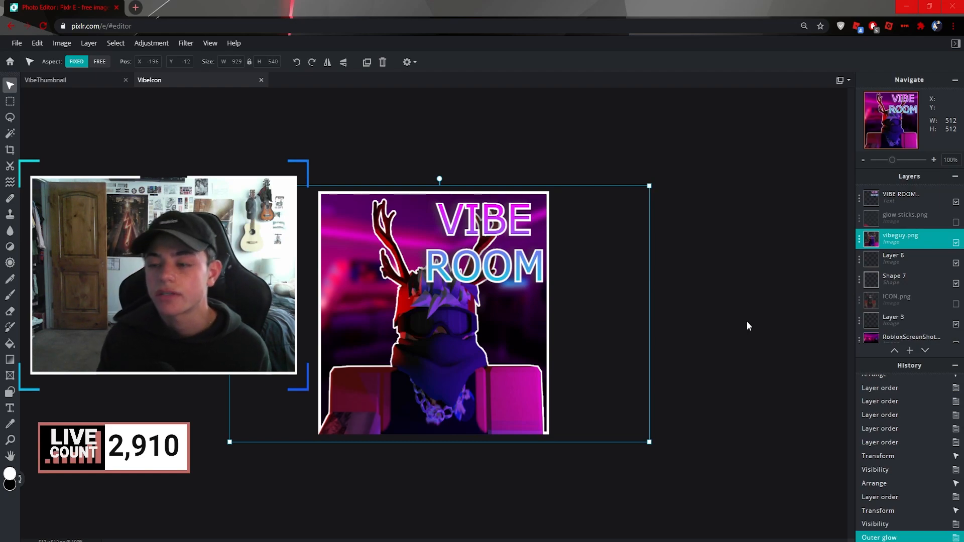
scroll(898, 228, "down", 2)
scroll(897, 228, "up", 2)
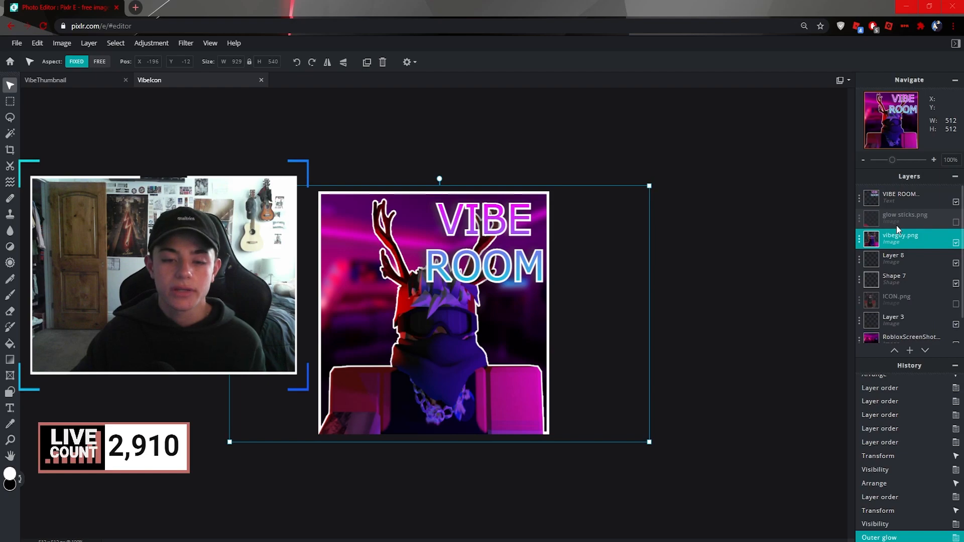
left_click(695, 224)
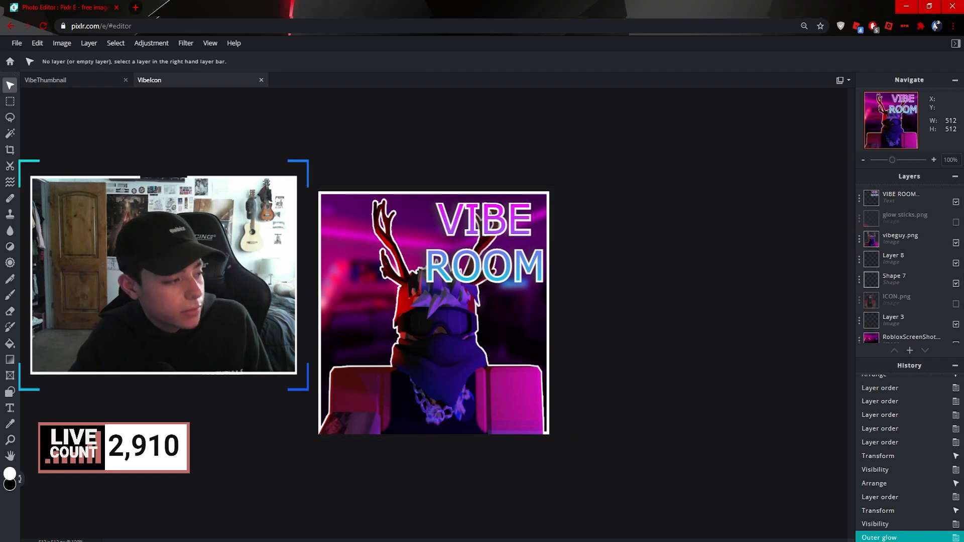